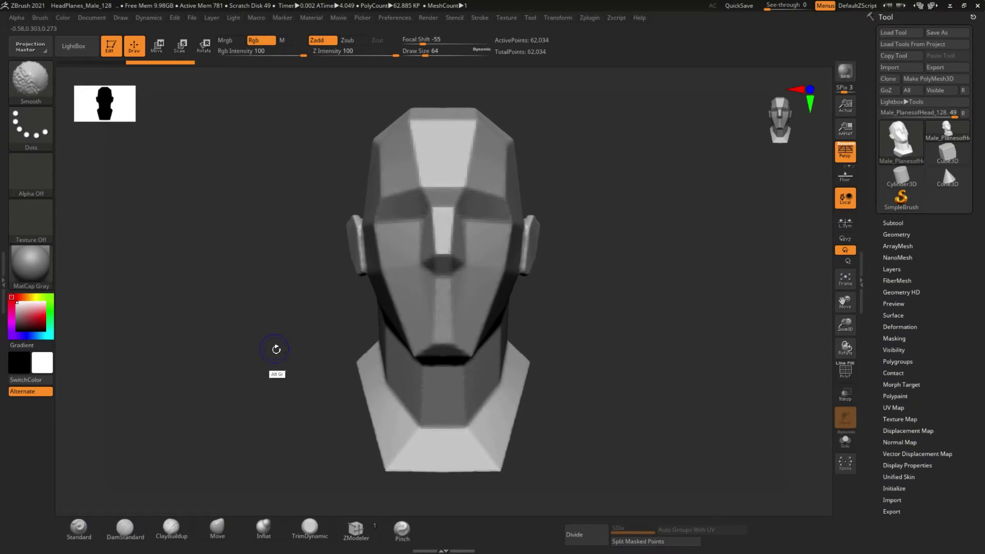
# Step: Select the Move brush and enlarge its size with the whole head in view
pyautogui.press('b')
pyautogui.press('m')
pyautogui.press('v')
pyautogui.keyDown('alt'); pyautogui.moveTo(271, 307); pyautogui.dragTo(352, 323); pyautogui.keyUp('alt')
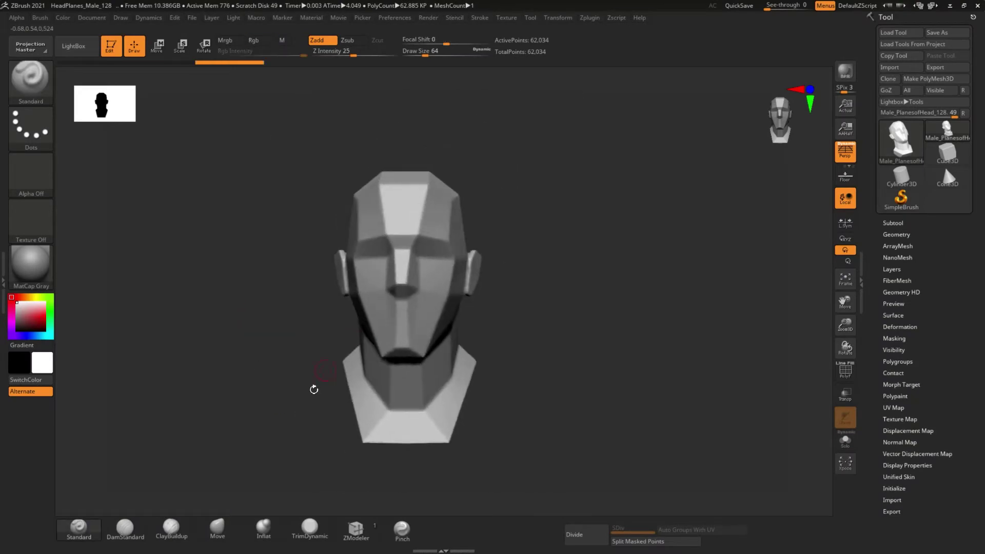
pyautogui.press('space')
pyautogui.moveTo(564, 241)
pyautogui.mouseDown()
pyautogui.moveTo(407, 233)
pyautogui.moveTo(269, 252)
pyautogui.mouseUp()
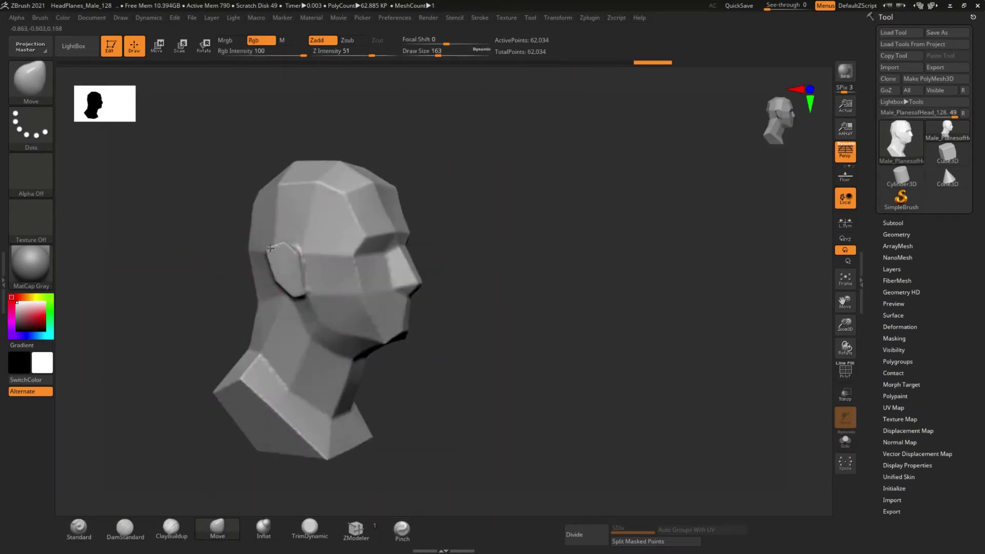
pyautogui.moveTo(270, 248); pyautogui.dragTo(276, 306)
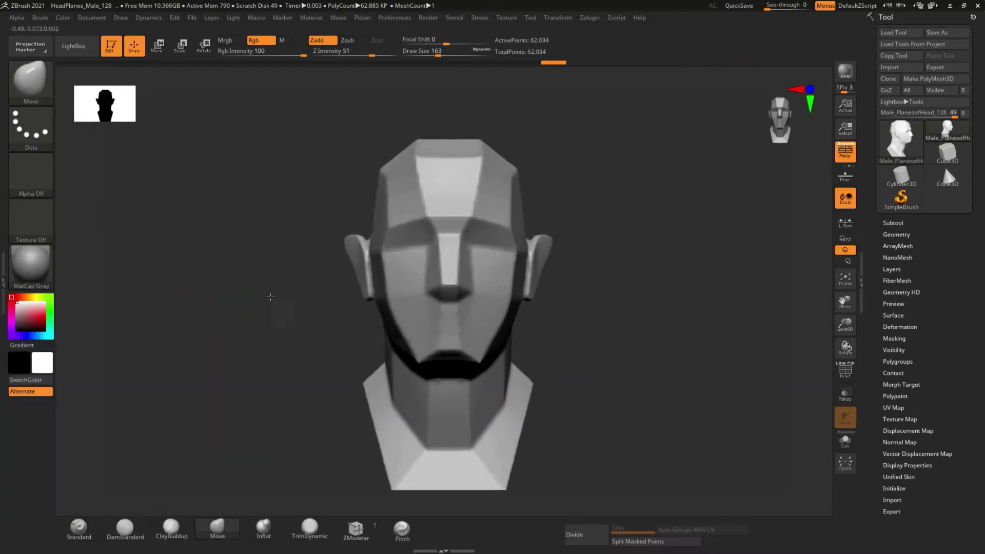
# Step: Build clay strokes over the face, then reshape the head's proportions with Move
pyautogui.click(171, 527)
pyautogui.moveTo(564, 308); pyautogui.dragTo(340, 337)
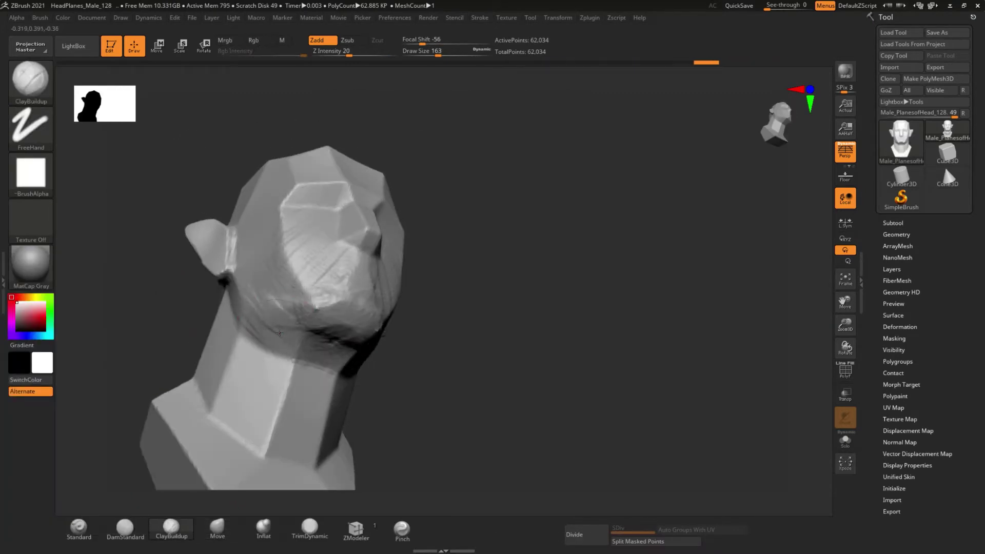
pyautogui.moveTo(255, 338); pyautogui.dragTo(462, 323)
pyautogui.press('b')
pyautogui.press('m')
pyautogui.press('v')
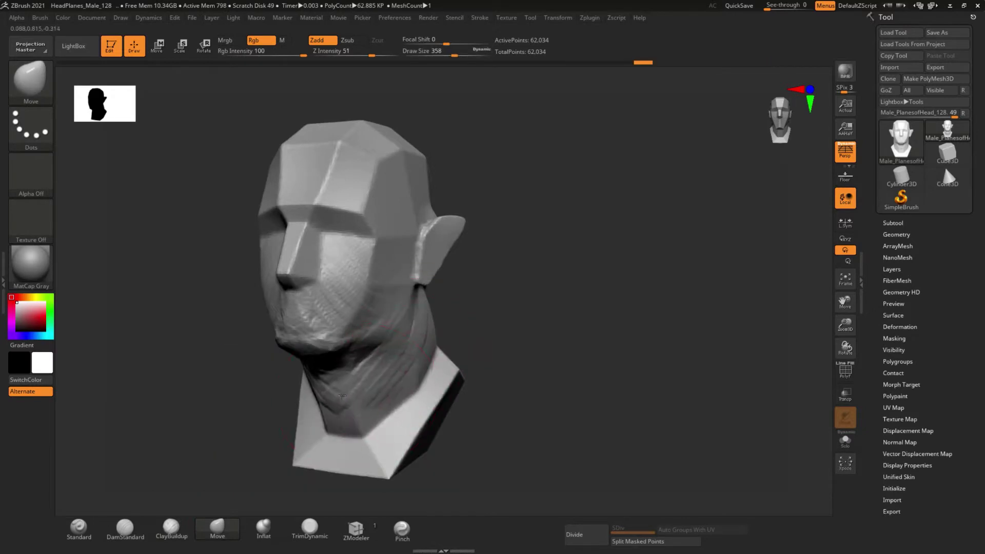
pyautogui.moveTo(329, 436); pyautogui.dragTo(304, 344)
pyautogui.moveTo(241, 412)
pyautogui.mouseDown()
pyautogui.moveTo(439, 333)
pyautogui.moveTo(352, 351)
pyautogui.moveTo(351, 264)
pyautogui.moveTo(591, 323)
pyautogui.moveTo(513, 287)
pyautogui.mouseUp()
# Step: Carve dark eye sockets with ClayBuildup, checking from profile and exact front views
pyautogui.press('b')
pyautogui.press('c')
pyautogui.press('b')
pyautogui.moveTo(426, 223)
pyautogui.mouseDown()
pyautogui.moveTo(206, 326)
pyautogui.moveTo(435, 252)
pyautogui.mouseUp()
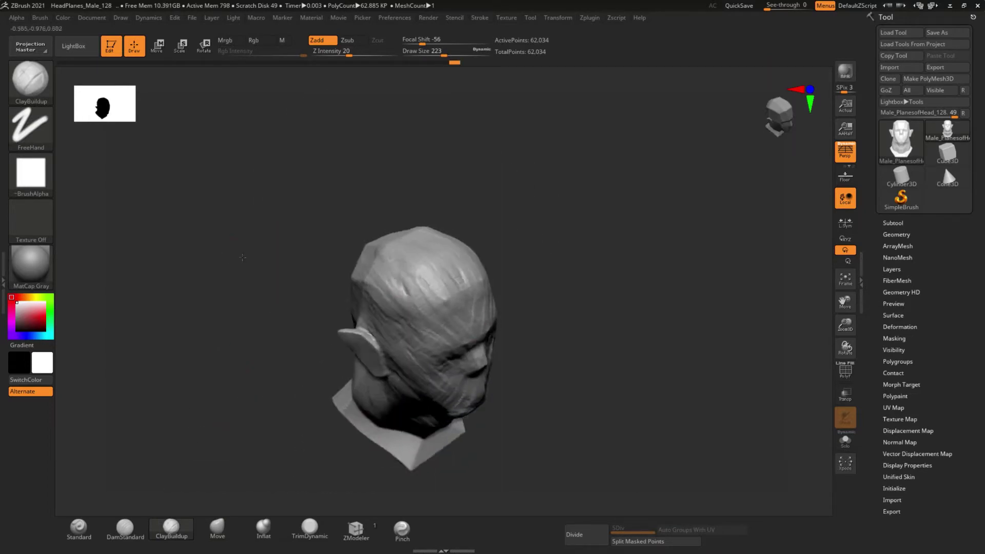
pyautogui.moveTo(242, 258)
pyautogui.mouseDown()
pyautogui.moveTo(285, 451)
pyautogui.moveTo(342, 427)
pyautogui.moveTo(247, 398)
pyautogui.moveTo(253, 374)
pyautogui.moveTo(237, 297)
pyautogui.moveTo(434, 248)
pyautogui.mouseUp()
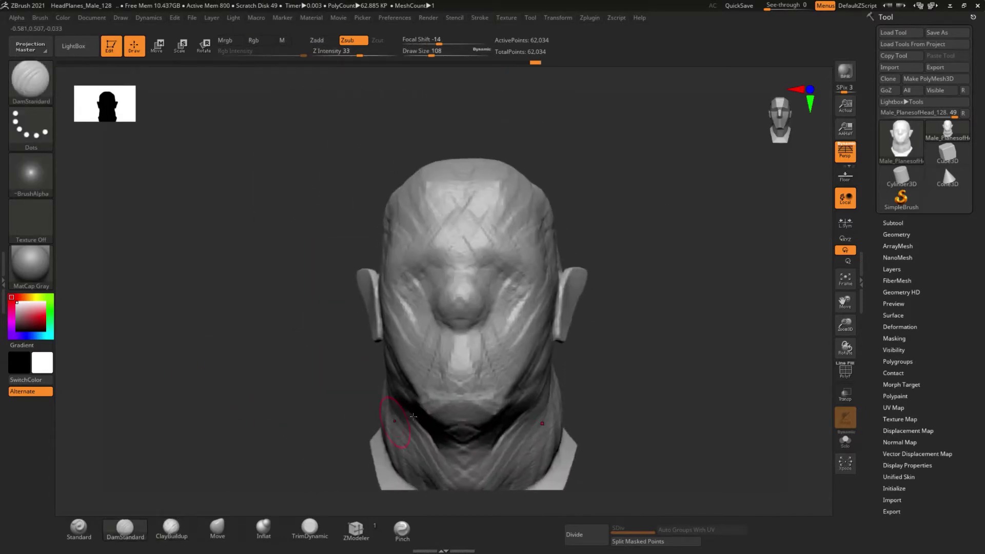
pyautogui.moveTo(422, 367); pyautogui.dragTo(504, 271)
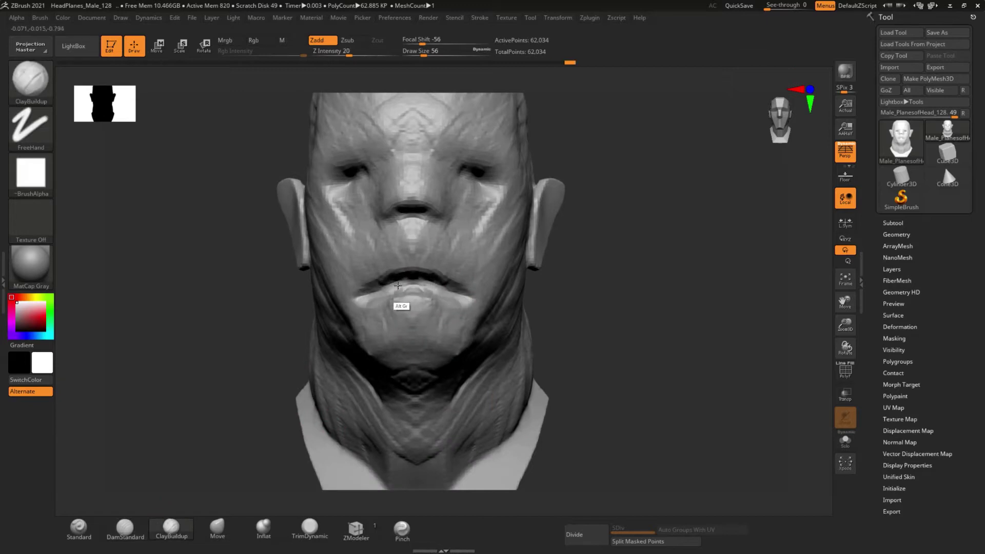
pyautogui.moveTo(240, 342)
pyautogui.mouseDown()
pyautogui.moveTo(306, 281)
pyautogui.moveTo(486, 321)
pyautogui.mouseUp()
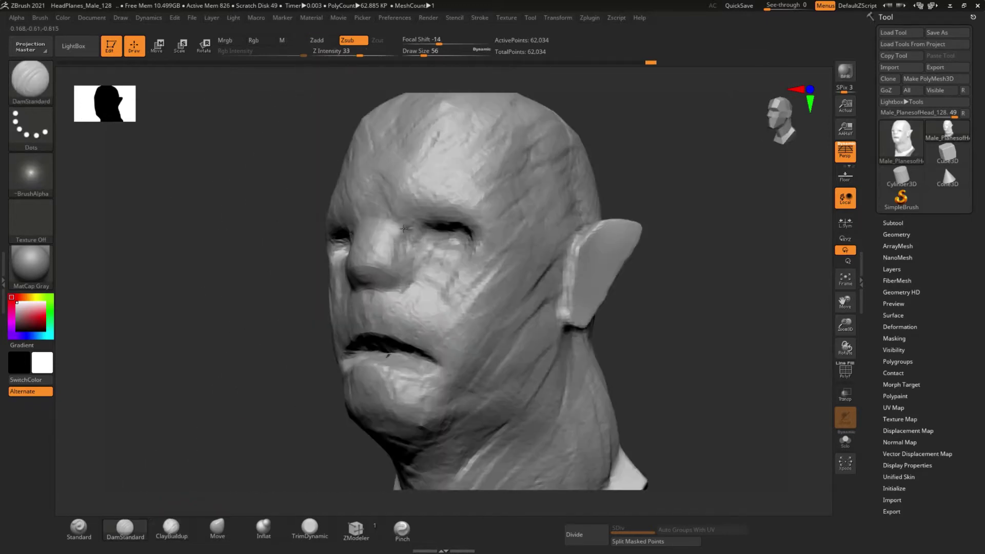
pyautogui.keyDown('shift'); pyautogui.moveTo(368, 275); pyautogui.dragTo(389, 212); pyautogui.keyUp('shift')
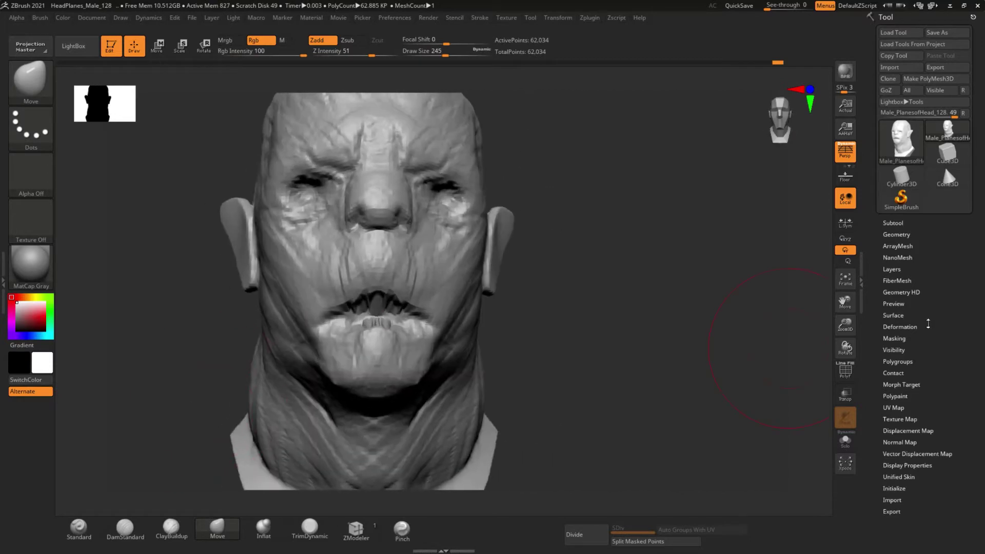
pyautogui.click(896, 234)
# Step: DynaMesh the head and build deeper clay folds along the neck at brush size 97
pyautogui.click(890, 391)
pyautogui.click(902, 412)
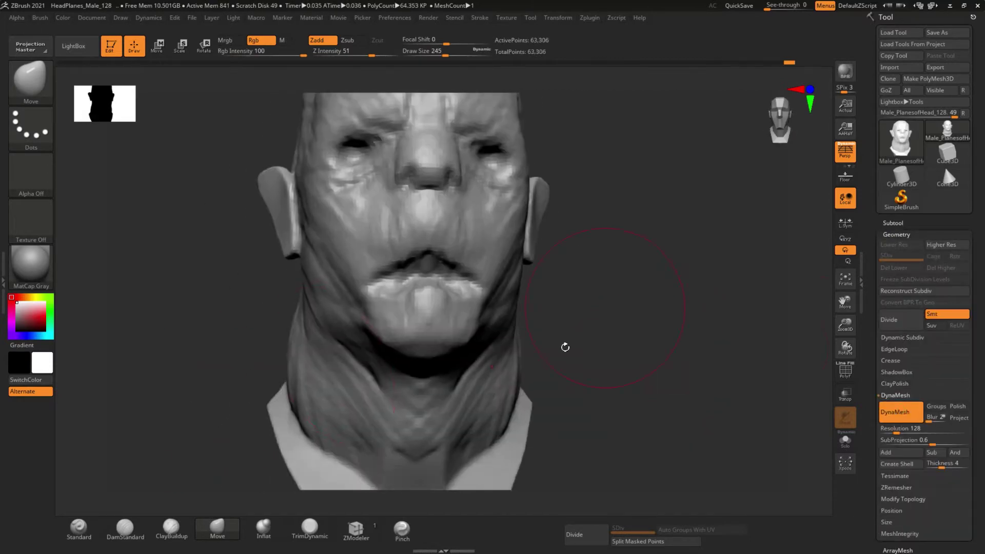
pyautogui.press('space')
pyautogui.moveTo(438, 351); pyautogui.dragTo(427, 335)
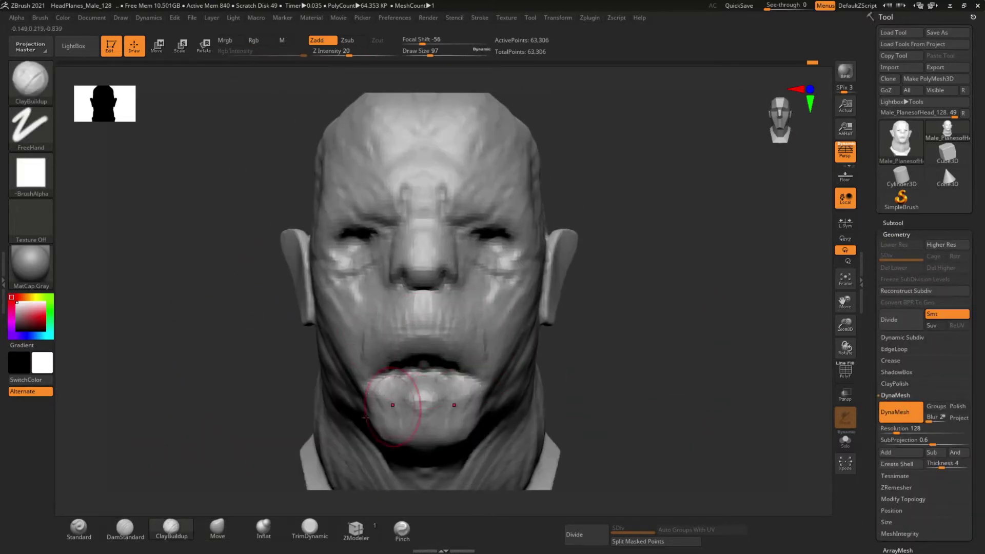
pyautogui.moveTo(365, 418); pyautogui.dragTo(508, 380, button='right')
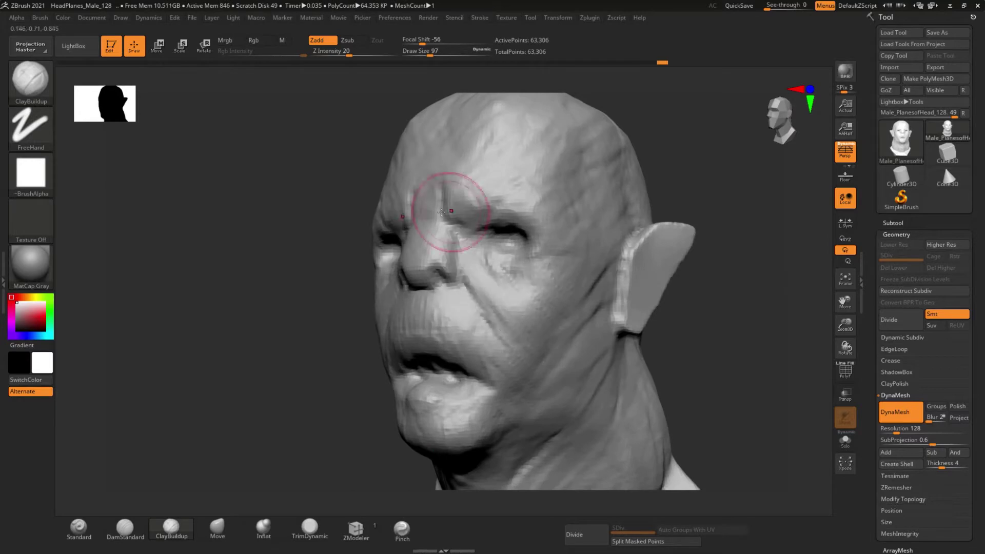
pyautogui.moveTo(562, 157)
pyautogui.mouseDown(button='right')
pyautogui.moveTo(465, 253)
pyautogui.moveTo(149, 409)
pyautogui.moveTo(160, 341)
pyautogui.moveTo(385, 300)
pyautogui.mouseUp(button='right')
pyautogui.moveTo(386, 300); pyautogui.dragTo(441, 322)
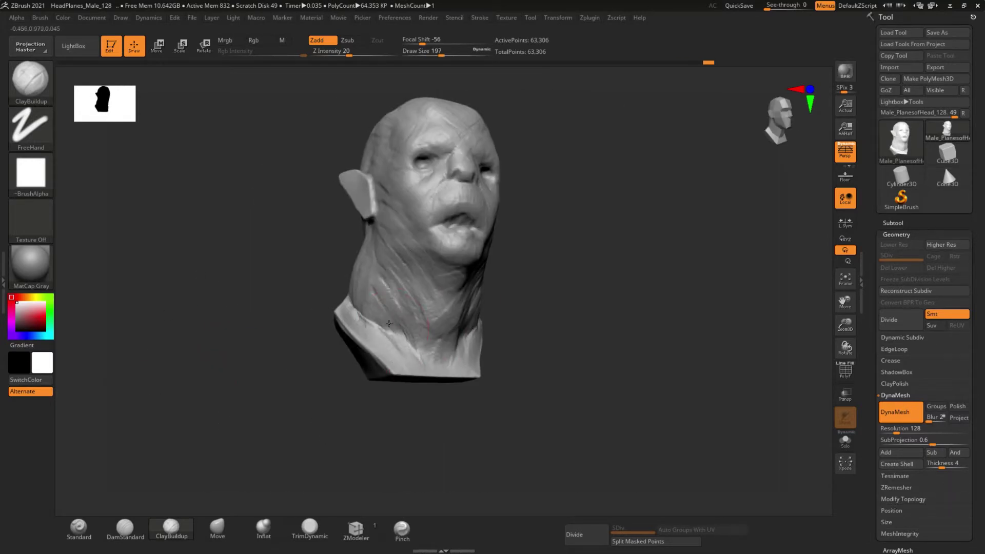
pyautogui.moveTo(388, 324); pyautogui.dragTo(213, 488, button='right')
pyautogui.moveTo(462, 277)
pyautogui.mouseDown(button='right')
pyautogui.moveTo(431, 298)
pyautogui.moveTo(477, 292)
pyautogui.mouseUp(button='right')
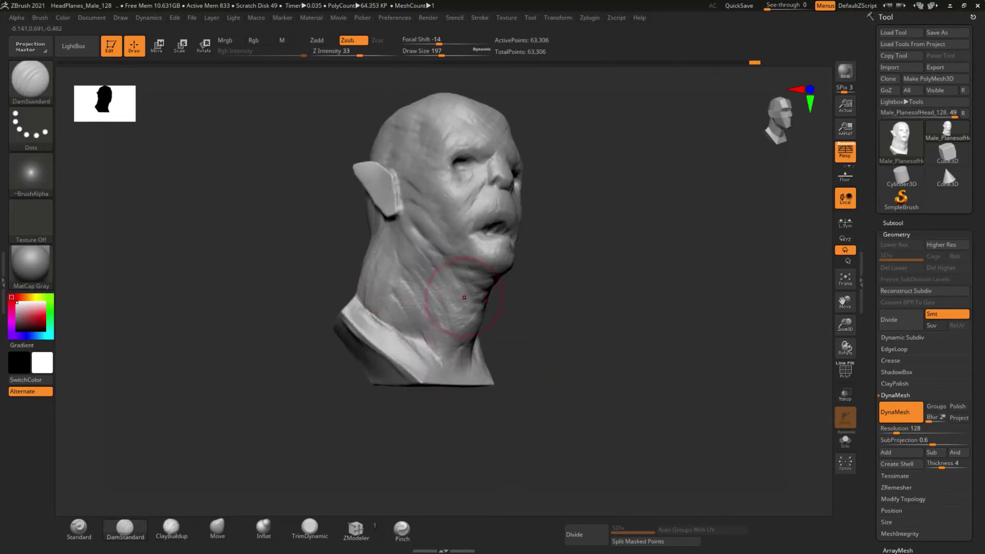
pyautogui.moveTo(488, 232)
pyautogui.mouseDown(button='right')
pyautogui.moveTo(539, 241)
pyautogui.moveTo(461, 231)
pyautogui.moveTo(496, 216)
pyautogui.mouseUp(button='right')
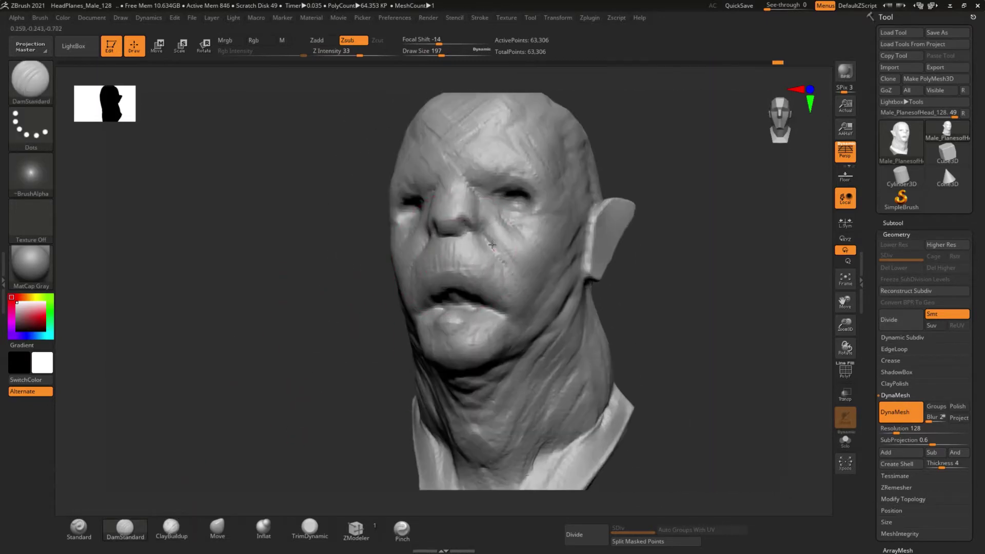
# Step: Carve a hollow into the inner ear with ClayBuildup
pyautogui.click(171, 527)
pyautogui.moveTo(359, 307); pyautogui.dragTo(404, 391, button='right')
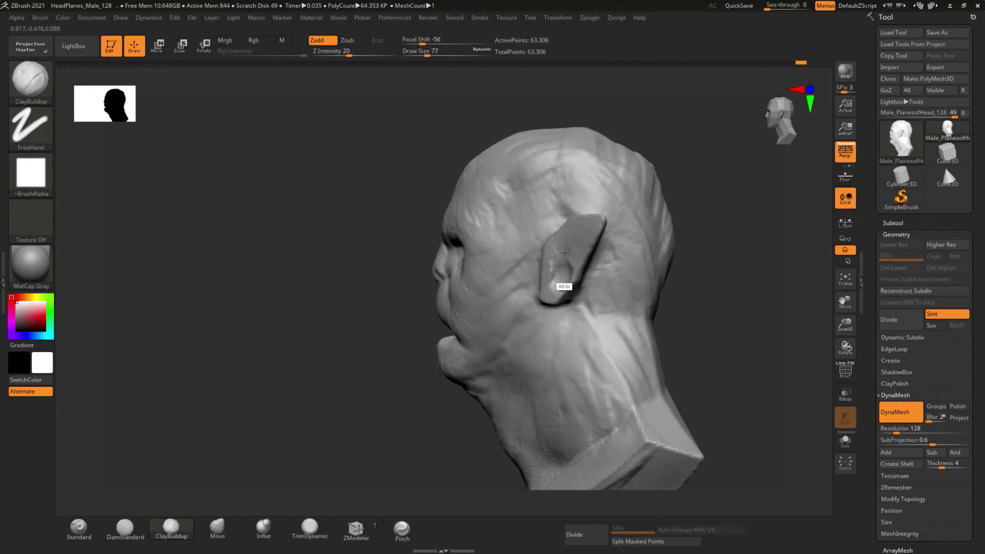
pyautogui.keyDown('alt'); pyautogui.moveTo(564, 252); pyautogui.dragTo(573, 293, button='right'); pyautogui.keyUp('alt')
pyautogui.keyDown('alt'); pyautogui.moveTo(575, 236); pyautogui.dragTo(548, 265); pyautogui.keyUp('alt')
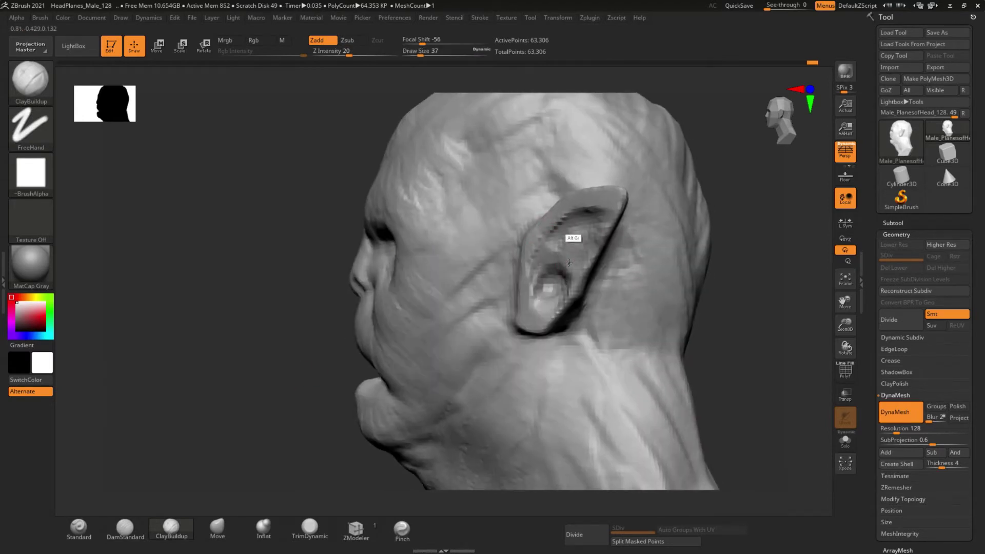
pyautogui.moveTo(540, 259)
pyautogui.mouseDown(button='right')
pyautogui.moveTo(556, 225)
pyautogui.moveTo(537, 266)
pyautogui.moveTo(616, 266)
pyautogui.mouseUp(button='right')
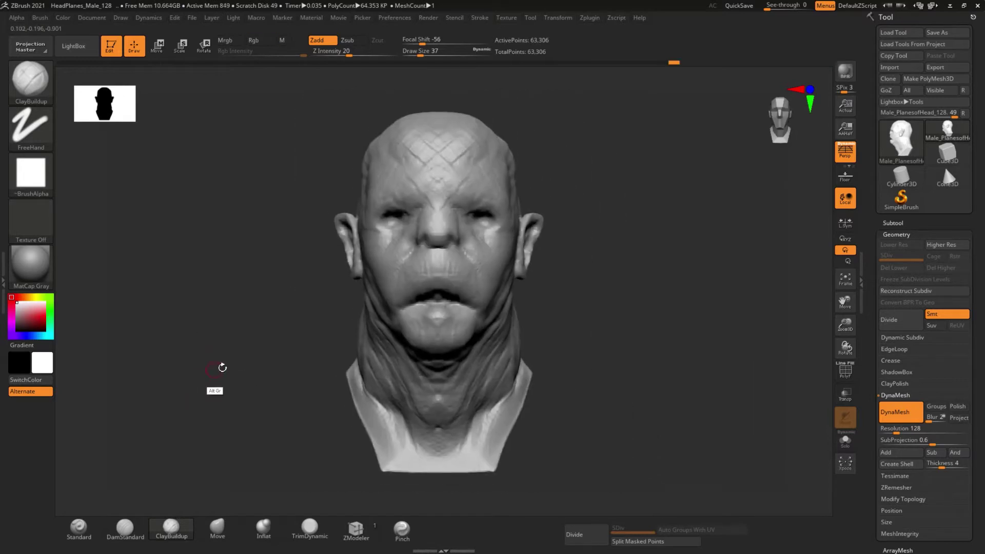
# Step: Append a Sphere3D mesh as a new subtool
pyautogui.click(893, 222)
pyautogui.click(937, 522)
pyautogui.click(522, 395)
# Step: Move and shrink the sphere into the right eye socket as an eyeball
pyautogui.press('w')
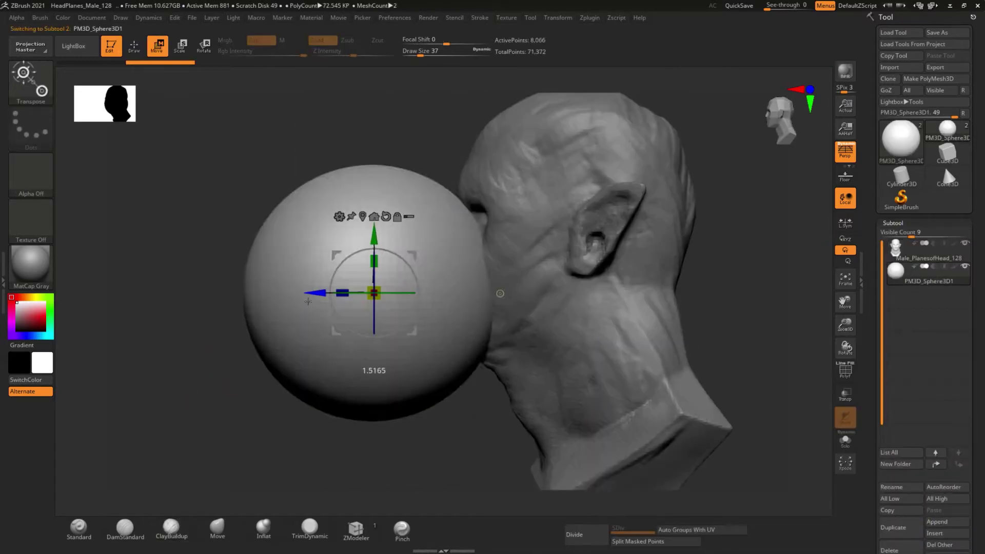
pyautogui.moveTo(462, 256); pyautogui.dragTo(190, 246, button='right')
pyautogui.moveTo(373, 249); pyautogui.dragTo(371, 242)
pyautogui.moveTo(308, 173)
pyautogui.mouseDown(button='right')
pyautogui.moveTo(205, 253)
pyautogui.moveTo(468, 286)
pyautogui.moveTo(479, 275)
pyautogui.mouseUp(button='right')
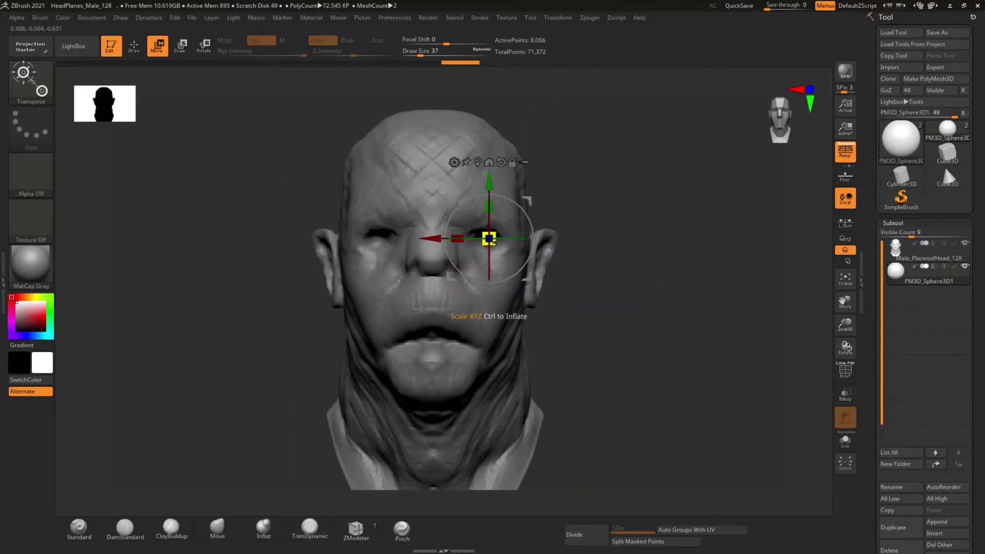
# Step: Mirror the eyeball into the left eye socket with SubTool Master's Mirror
pyautogui.click(580, 17)
pyautogui.click(611, 175)
pyautogui.click(665, 231)
pyautogui.moveTo(641, 259)
pyautogui.mouseDown(button='right')
pyautogui.moveTo(471, 237)
pyautogui.moveTo(615, 252)
pyautogui.moveTo(396, 187)
pyautogui.mouseUp(button='right')
pyautogui.press('w')
pyautogui.press('q')
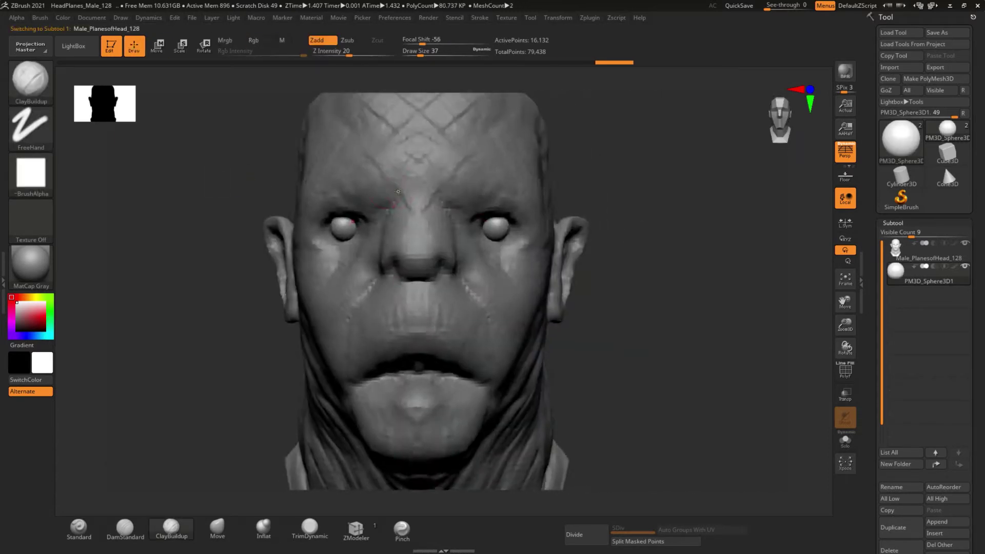
# Step: Carve sharp creases with DamStandard and adjust forms with the Move brush
pyautogui.moveTo(669, 321)
pyautogui.mouseDown(button='right')
pyautogui.moveTo(499, 223)
pyautogui.moveTo(357, 246)
pyautogui.mouseUp(button='right')
pyautogui.press('b')
pyautogui.press('d')
pyautogui.press('s')
pyautogui.moveTo(335, 385)
pyautogui.mouseDown(button='right')
pyautogui.moveTo(462, 176)
pyautogui.moveTo(505, 155)
pyautogui.mouseUp(button='right')
pyautogui.press('b')
pyautogui.press('m')
pyautogui.press('v')
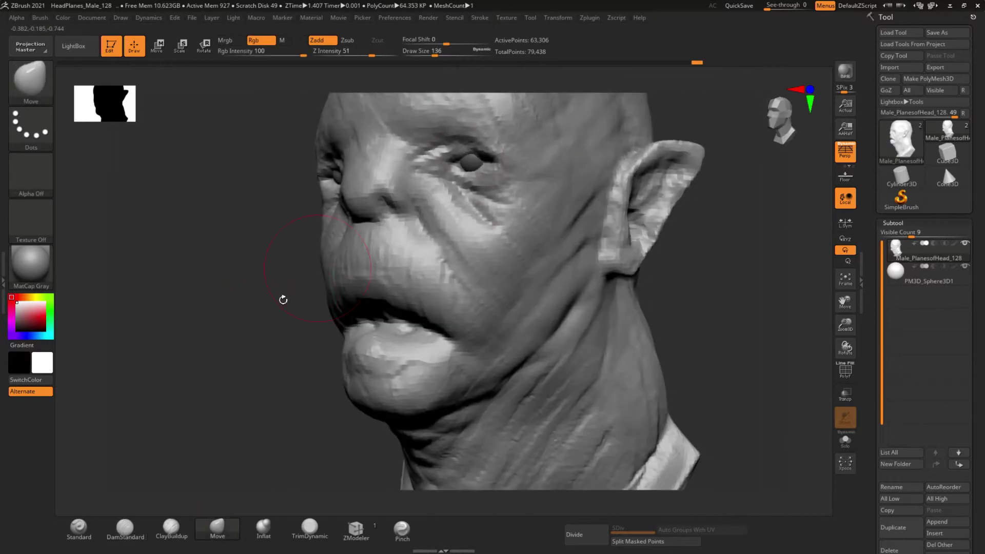
pyautogui.moveTo(283, 299); pyautogui.dragTo(390, 302, button='right')
# Step: Build clay and carve creases around the lips and neck
pyautogui.press('b')
pyautogui.press('c')
pyautogui.press('b')
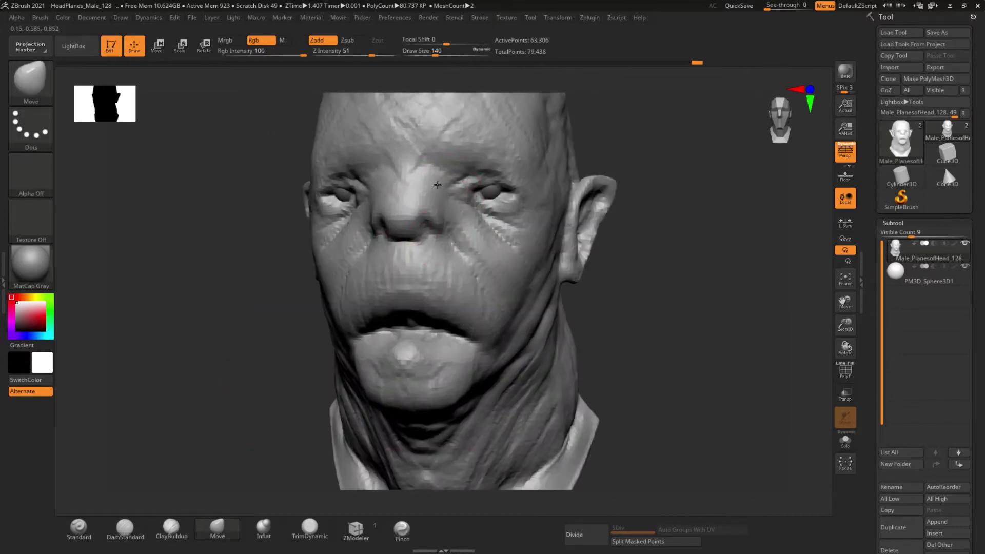
pyautogui.moveTo(405, 218); pyautogui.dragTo(246, 341, button='right')
pyautogui.press('b')
pyautogui.press('d')
pyautogui.press('s')
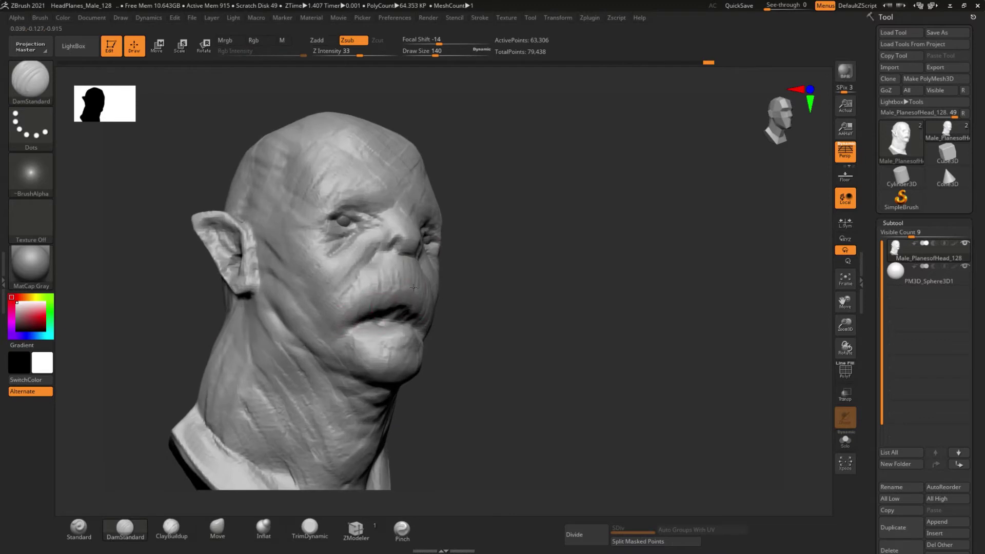
pyautogui.moveTo(385, 347)
pyautogui.mouseDown(button='right')
pyautogui.moveTo(318, 359)
pyautogui.moveTo(208, 452)
pyautogui.mouseUp(button='right')
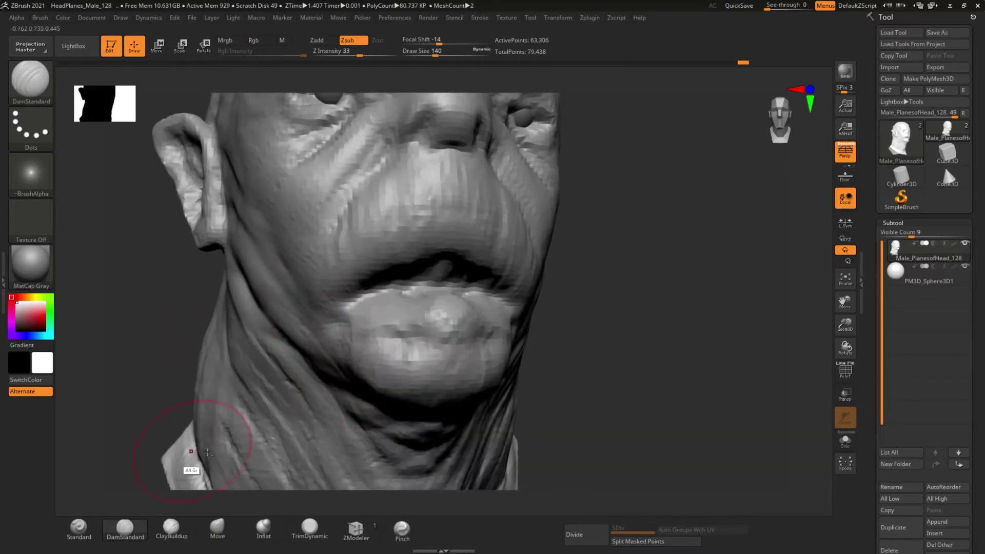
pyautogui.moveTo(232, 274)
pyautogui.mouseDown(button='right')
pyautogui.moveTo(255, 288)
pyautogui.moveTo(169, 492)
pyautogui.moveTo(182, 334)
pyautogui.moveTo(205, 344)
pyautogui.mouseUp(button='right')
# Step: Build up the face and lips with ClayBuildup at brush size 94 from several angles
pyautogui.press('b')
pyautogui.press('c')
pyautogui.press('b')
pyautogui.press('space')
pyautogui.moveTo(288, 410); pyautogui.dragTo(181, 373, button='right')
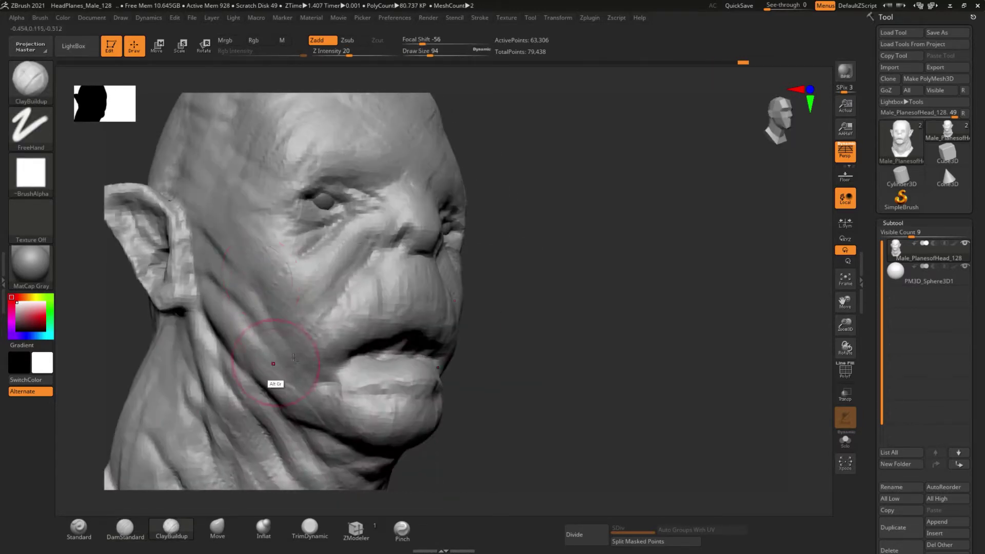
pyautogui.moveTo(190, 238); pyautogui.dragTo(257, 327, button='right')
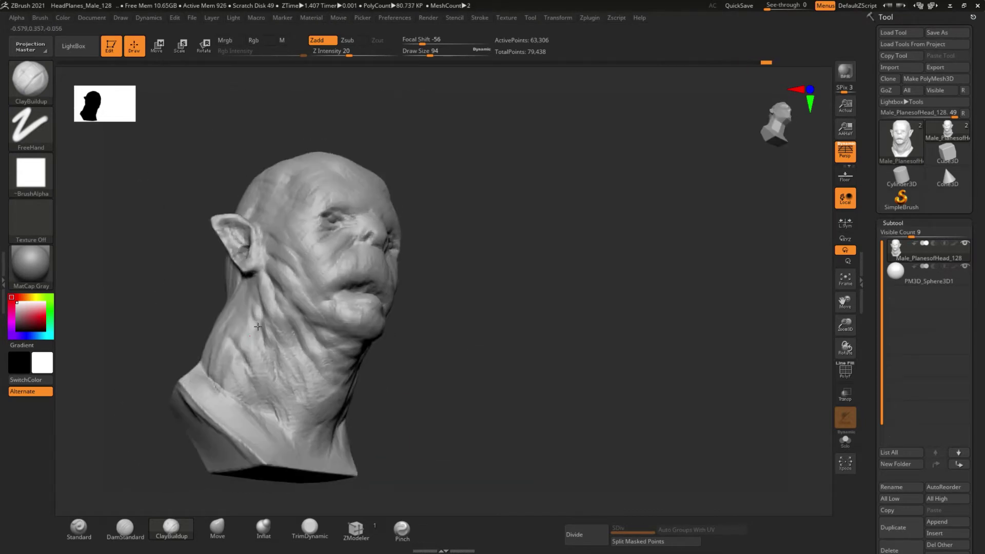
pyautogui.keyDown('shift'); pyautogui.moveTo(272, 420); pyautogui.dragTo(314, 453, button='right'); pyautogui.keyUp('shift')
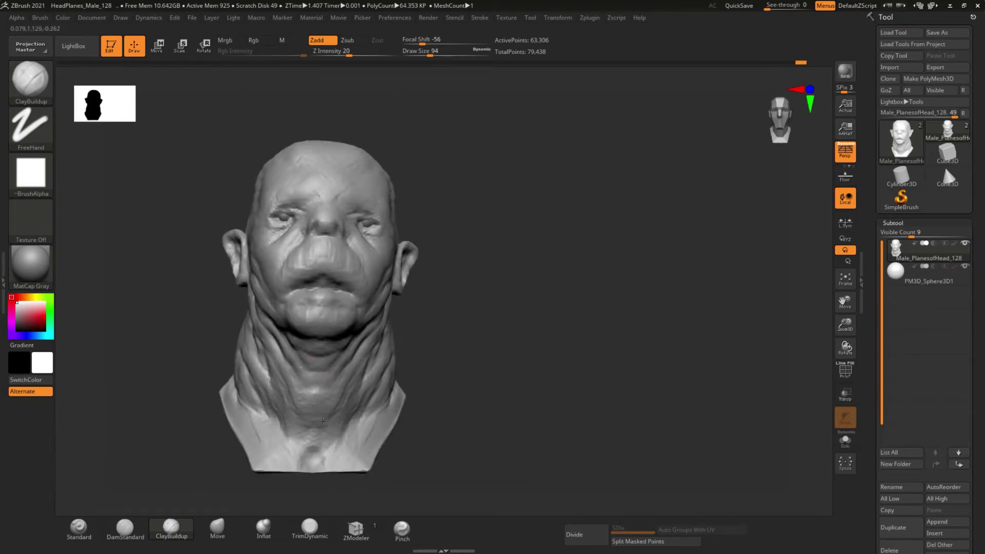
pyautogui.moveTo(307, 417)
pyautogui.mouseDown(button='right')
pyautogui.moveTo(241, 409)
pyautogui.moveTo(351, 377)
pyautogui.mouseUp(button='right')
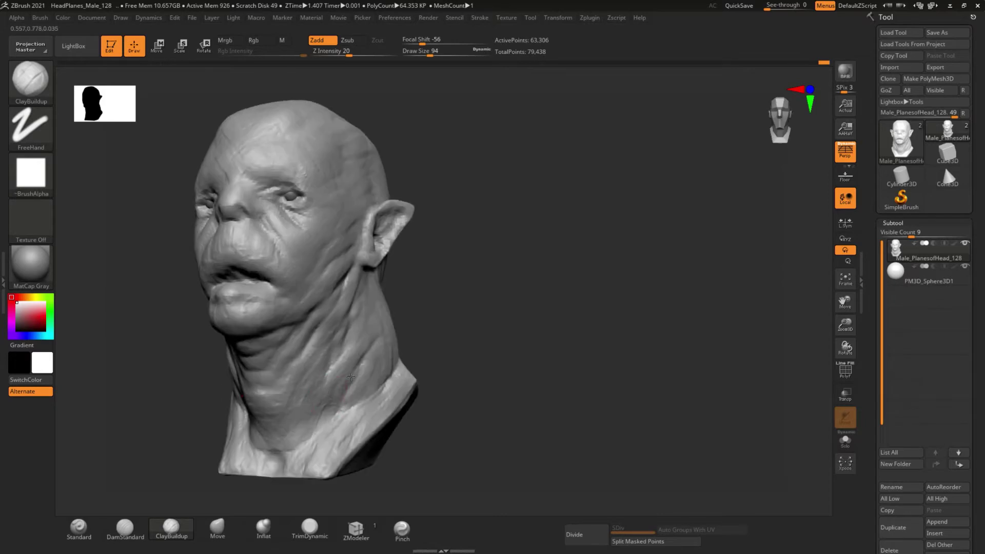
pyautogui.moveTo(200, 492); pyautogui.dragTo(265, 230, button='right')
pyautogui.moveTo(246, 353)
pyautogui.mouseDown(button='right')
pyautogui.moveTo(163, 369)
pyautogui.moveTo(213, 306)
pyautogui.mouseUp(button='right')
pyautogui.moveTo(309, 421); pyautogui.dragTo(157, 342, button='right')
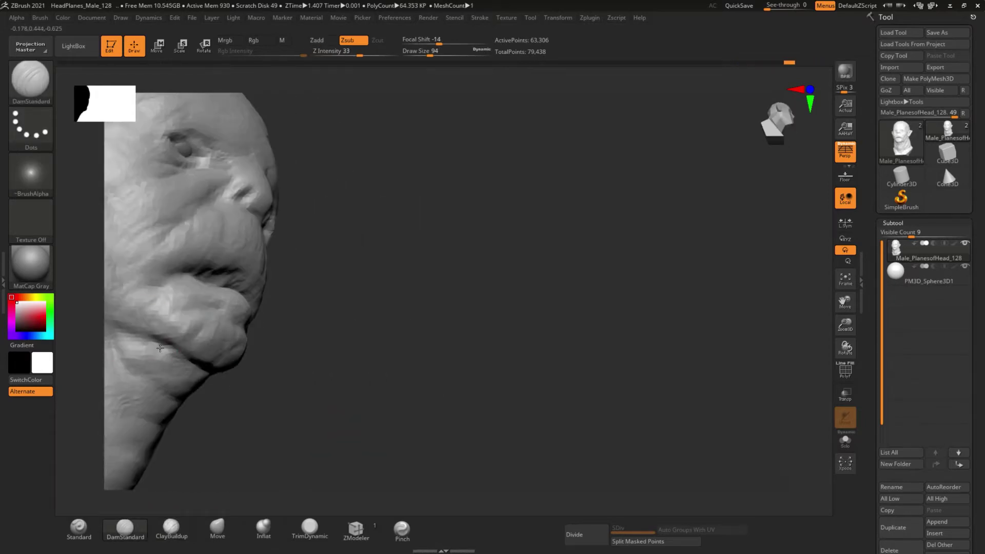
pyautogui.moveTo(174, 385)
pyautogui.mouseDown(button='right')
pyautogui.moveTo(219, 398)
pyautogui.moveTo(215, 368)
pyautogui.moveTo(359, 308)
pyautogui.mouseUp(button='right')
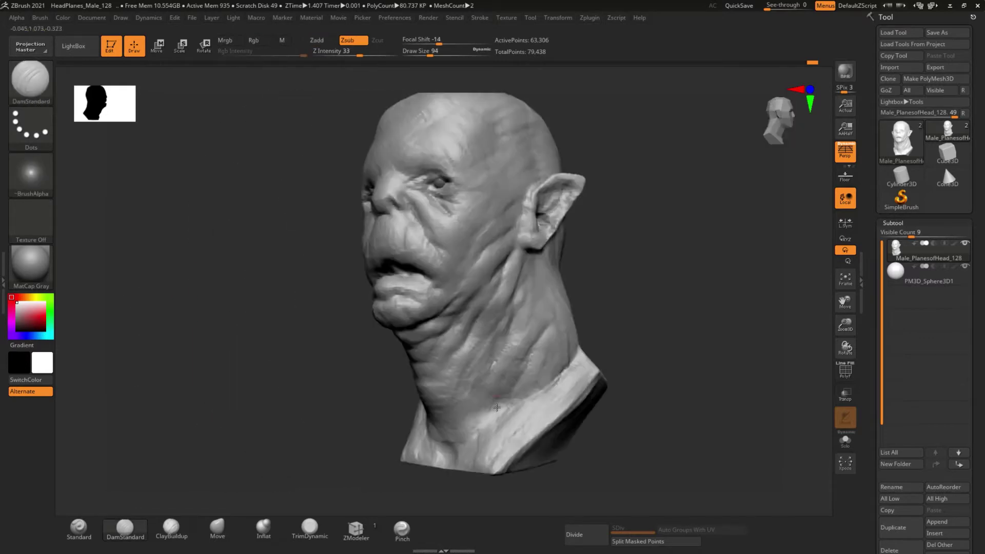
# Step: Reduce the brush size to 31 and save the project into a new folder
pyautogui.rightClick(419, 257)
pyautogui.moveTo(419, 258); pyautogui.dragTo(408, 281)
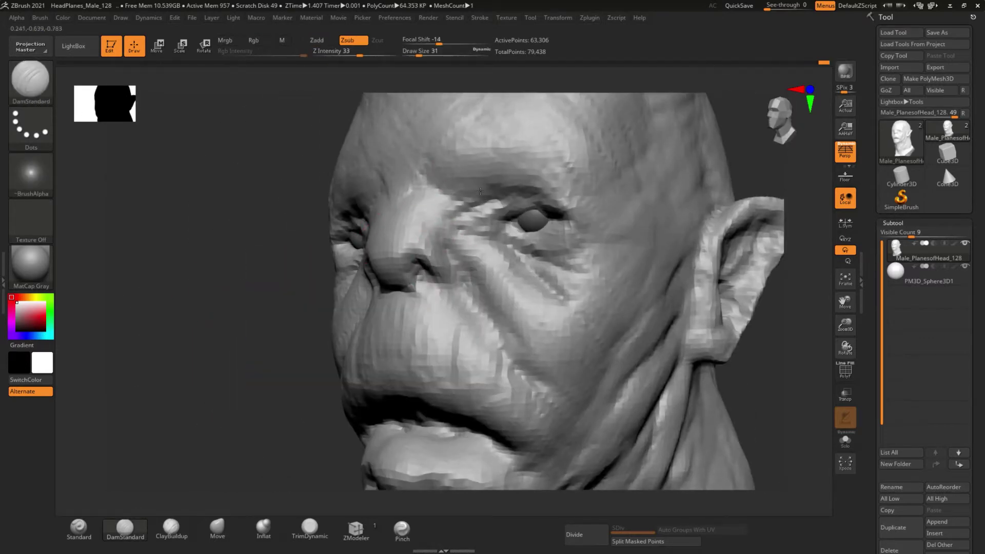
pyautogui.hotkey('ctrl', 's')
pyautogui.hotkey('ctrl', 'shift', 'n')
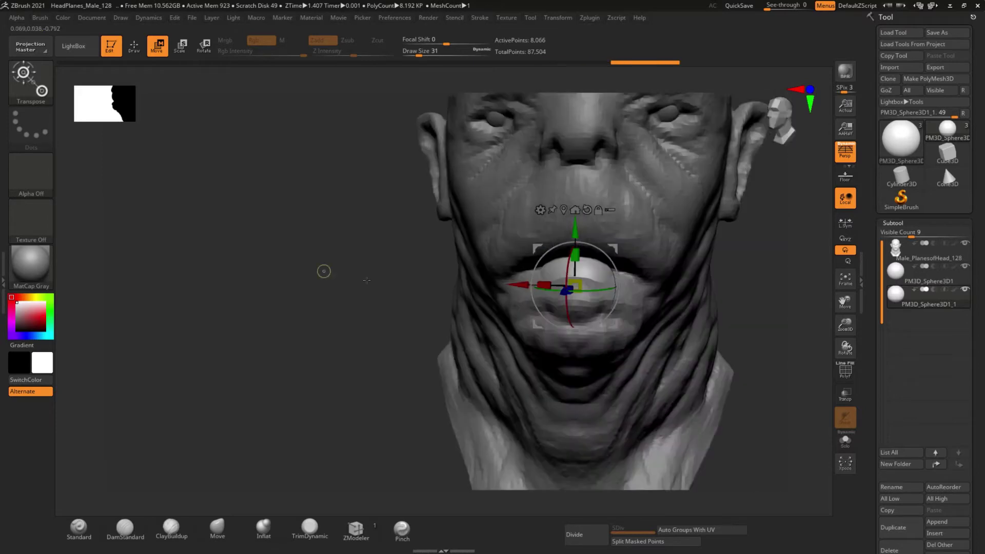
# Step: Push the sphere piece into a rough lump with Move and remesh it with DynaMesh
pyautogui.press('q')
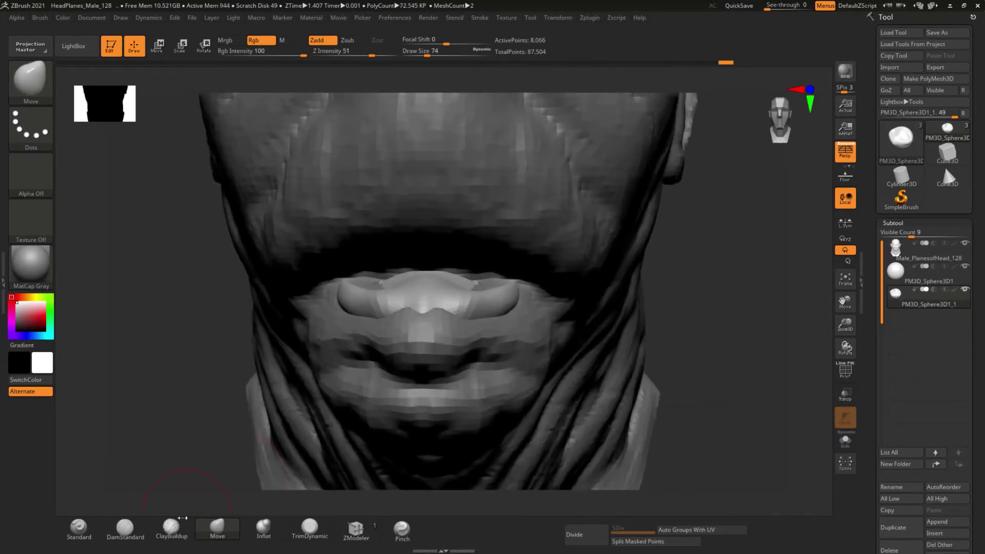
pyautogui.click(174, 526)
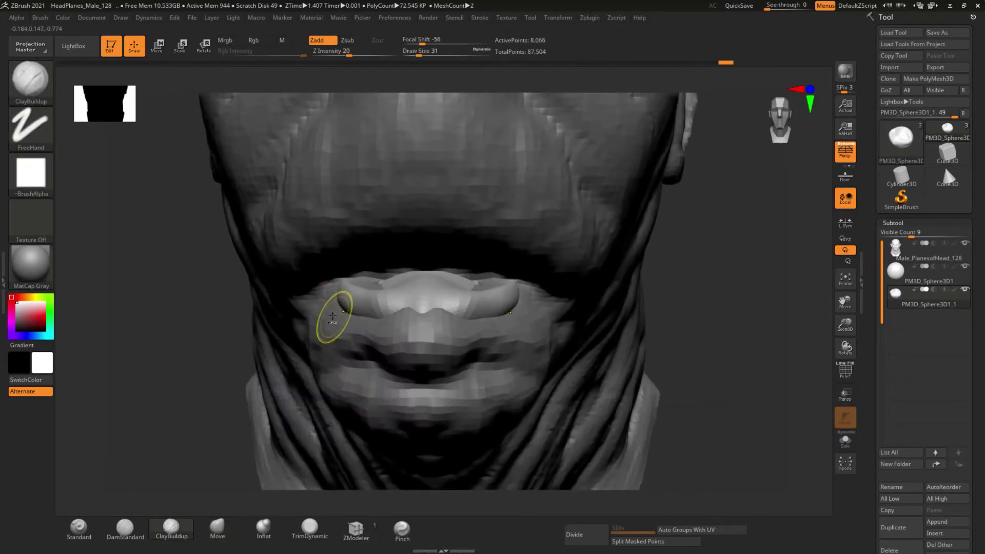
pyautogui.click(893, 223)
pyautogui.click(902, 412)
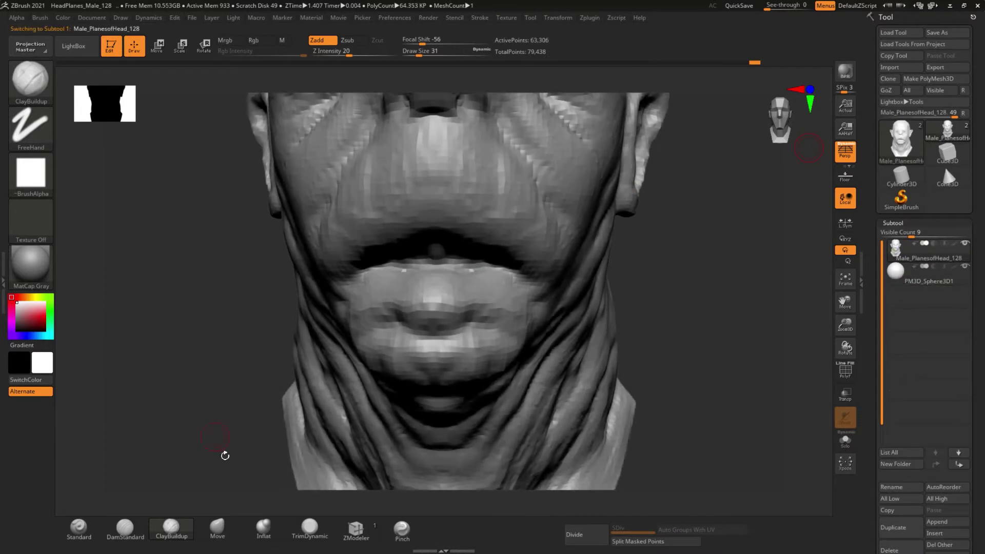
pyautogui.moveTo(222, 398); pyautogui.dragTo(255, 400)
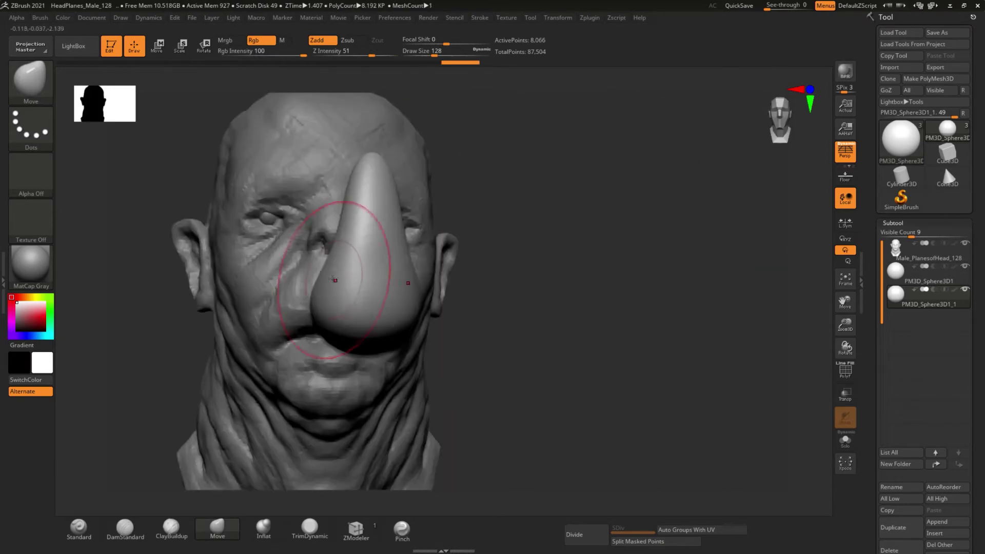
# Step: Rotate the view to inspect the sphere-built horn in profile
pyautogui.moveTo(332, 278); pyautogui.dragTo(420, 312)
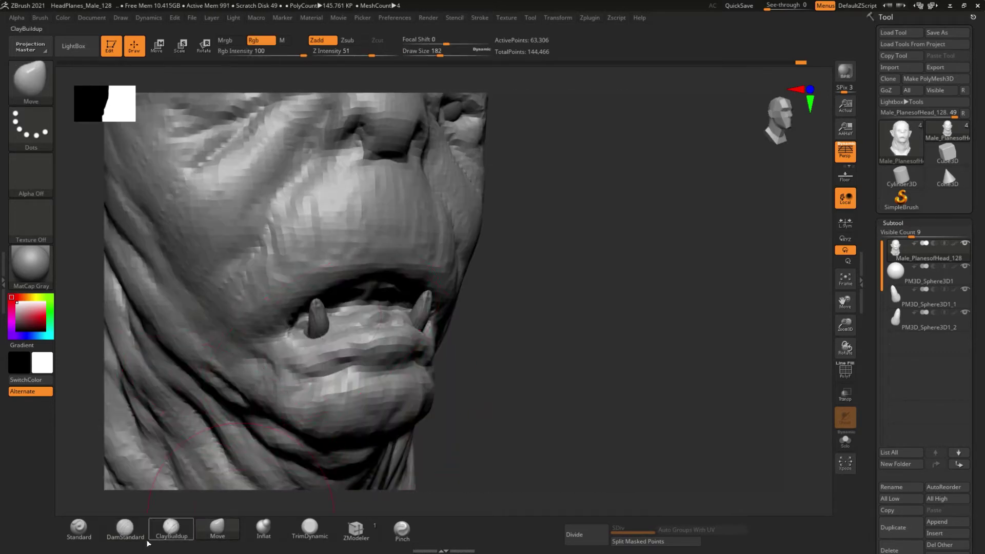
# Step: Select the left fang piece and reposition it with the Transpose gizmo
pyautogui.press('space')
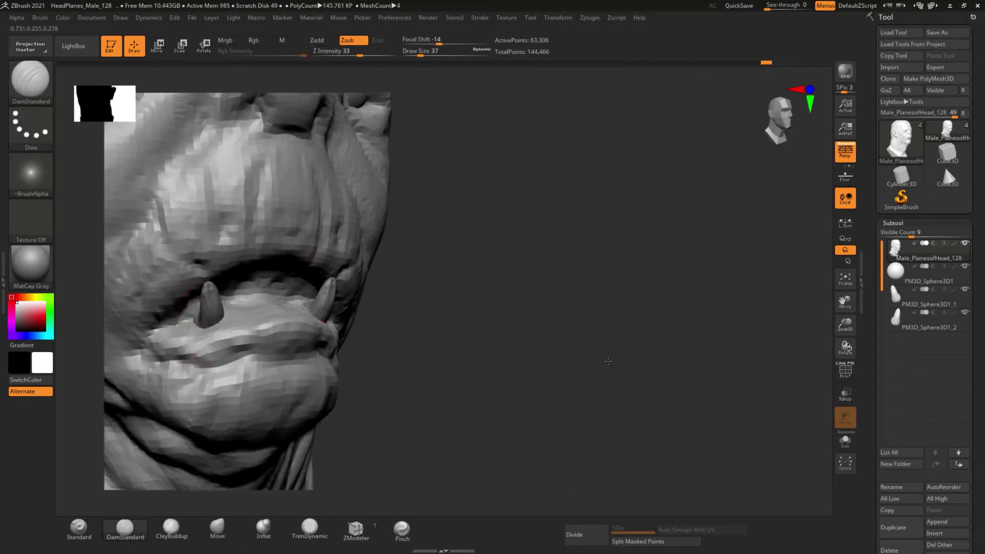
pyautogui.keyDown('alt'); pyautogui.click(229, 299); pyautogui.keyUp('alt')
pyautogui.press('w')
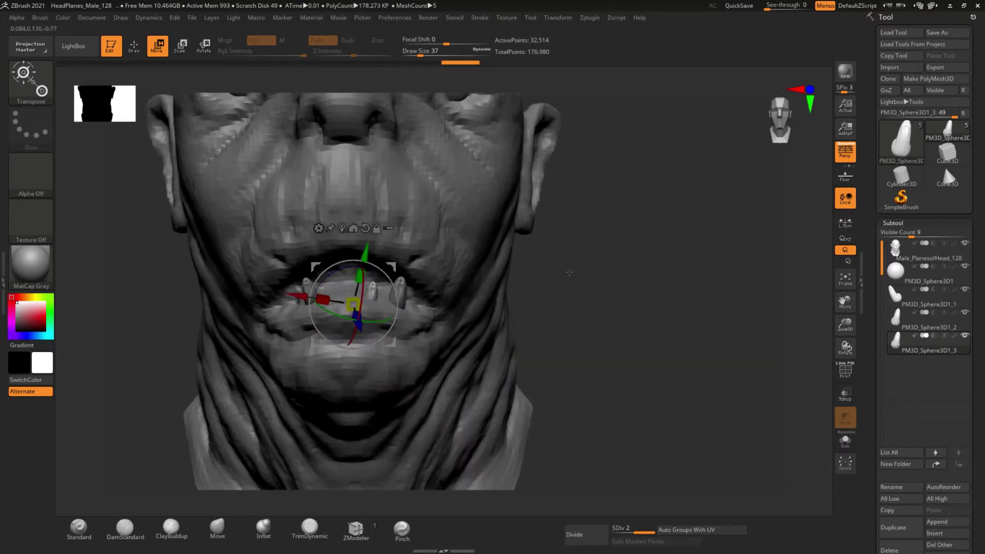
# Step: Duplicate the tooth subtool repeatedly along the row and place copies as an upper set
pyautogui.click(900, 324)
pyautogui.click(894, 527)
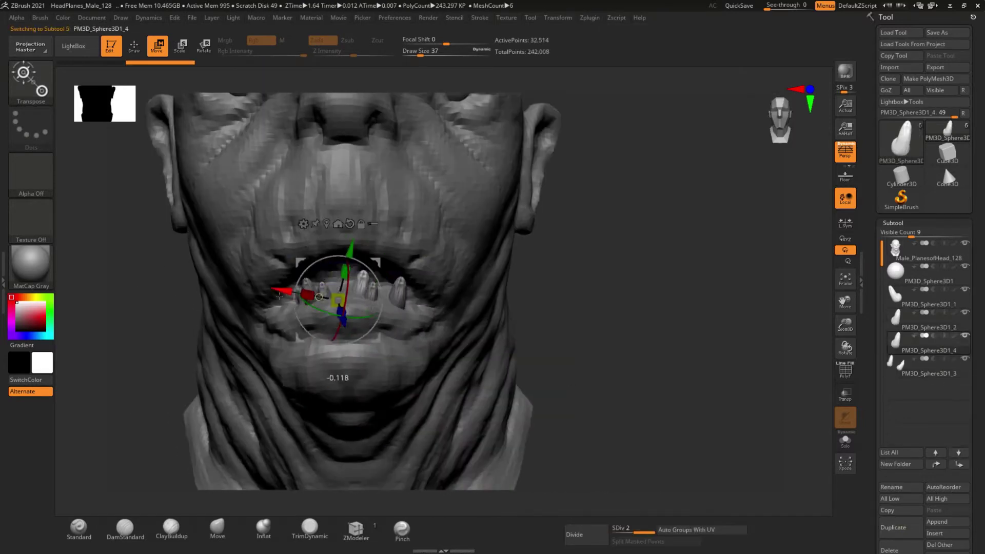
pyautogui.moveTo(560, 276); pyautogui.dragTo(333, 265)
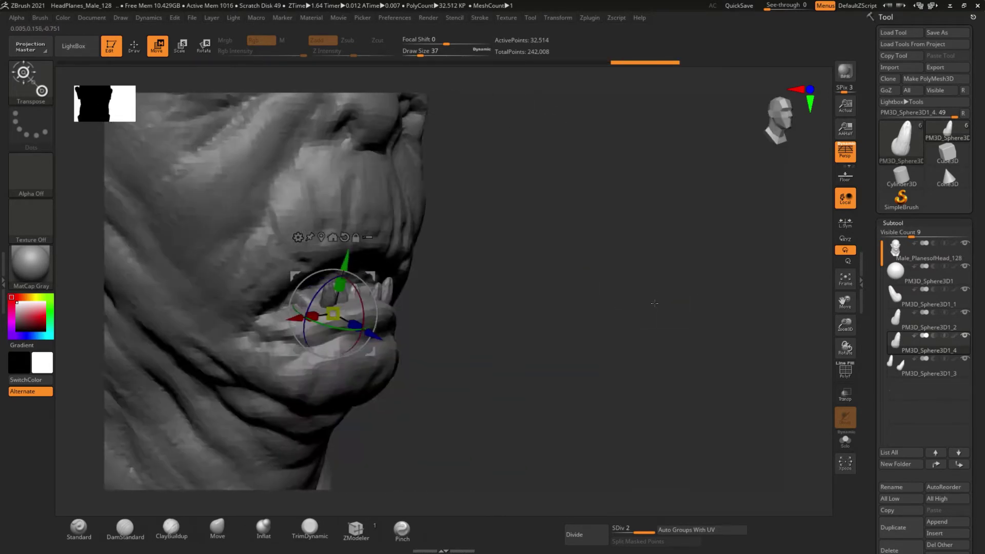
pyautogui.hotkey('ctrl', 'shift', 'd')
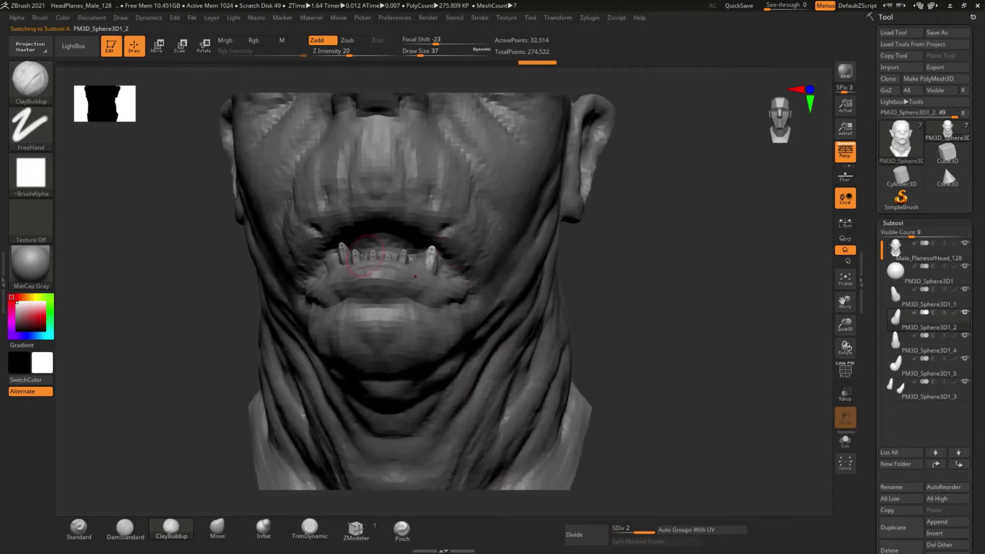
pyautogui.moveTo(400, 169); pyautogui.dragTo(407, 284)
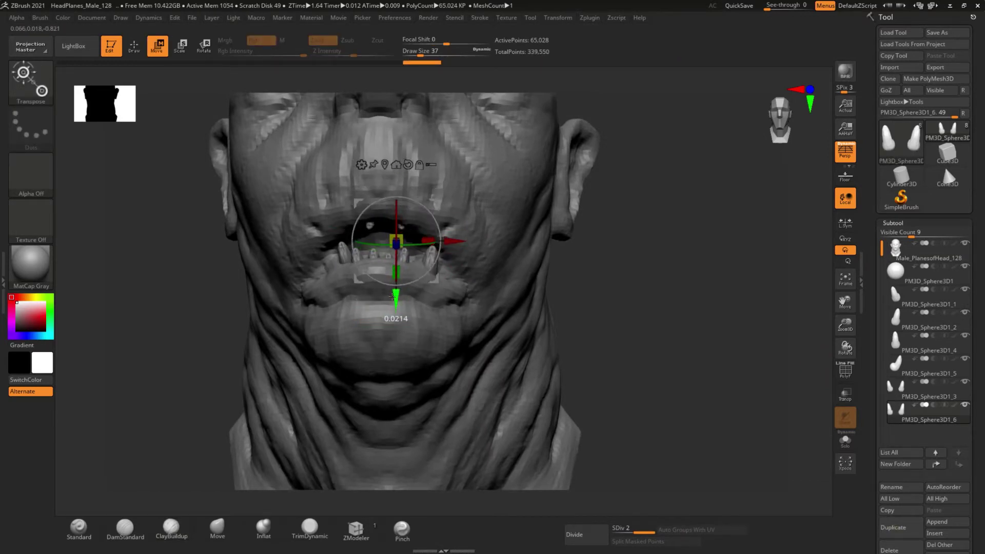
pyautogui.keyDown('ctrl'); pyautogui.moveTo(408, 301); pyautogui.dragTo(411, 303); pyautogui.keyUp('ctrl')
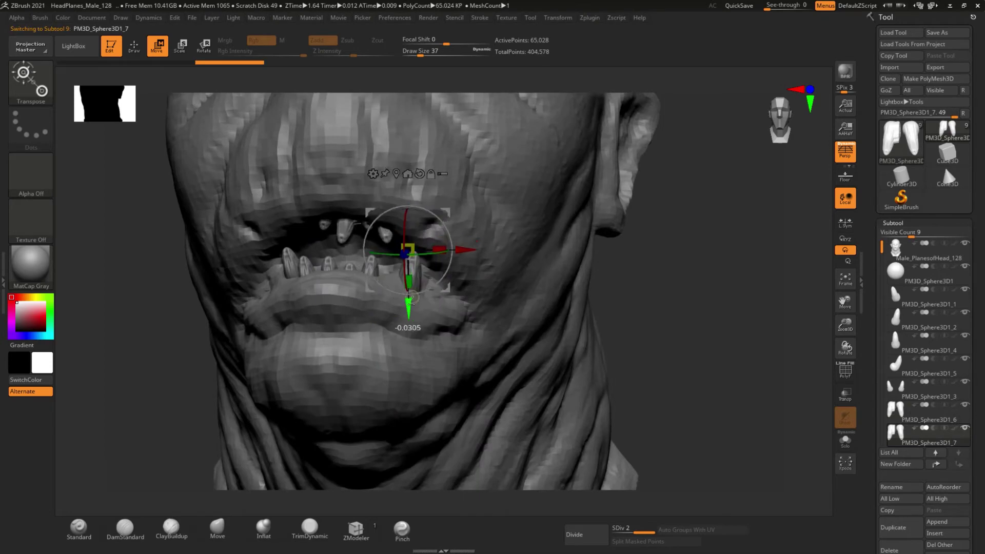
pyautogui.moveTo(590, 313); pyautogui.dragTo(670, 314)
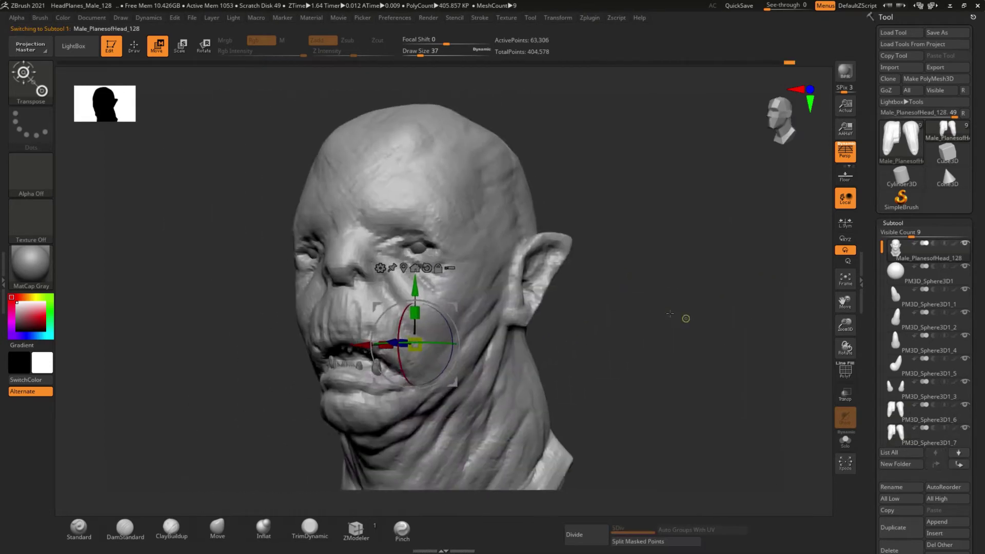
# Step: Save, subdivide the head with Ctrl+D, and set ClayBuildup to brush size 120
pyautogui.click(134, 45)
pyautogui.hotkey('ctrl', 's')
pyautogui.hotkey('ctrl', 'd')
pyautogui.click(171, 527)
pyautogui.moveTo(339, 359); pyautogui.dragTo(396, 251, button='right')
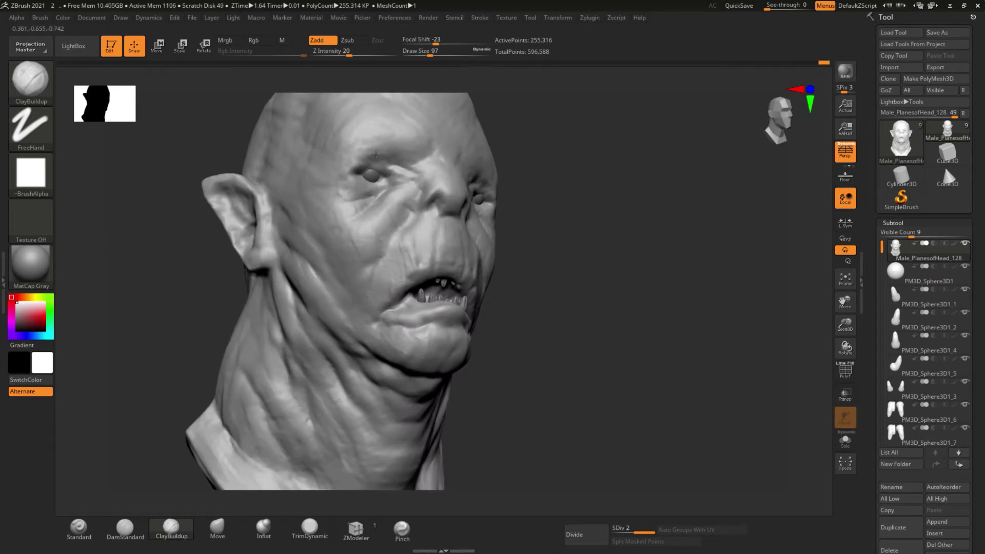
pyautogui.moveTo(376, 154); pyautogui.dragTo(397, 216, button='right')
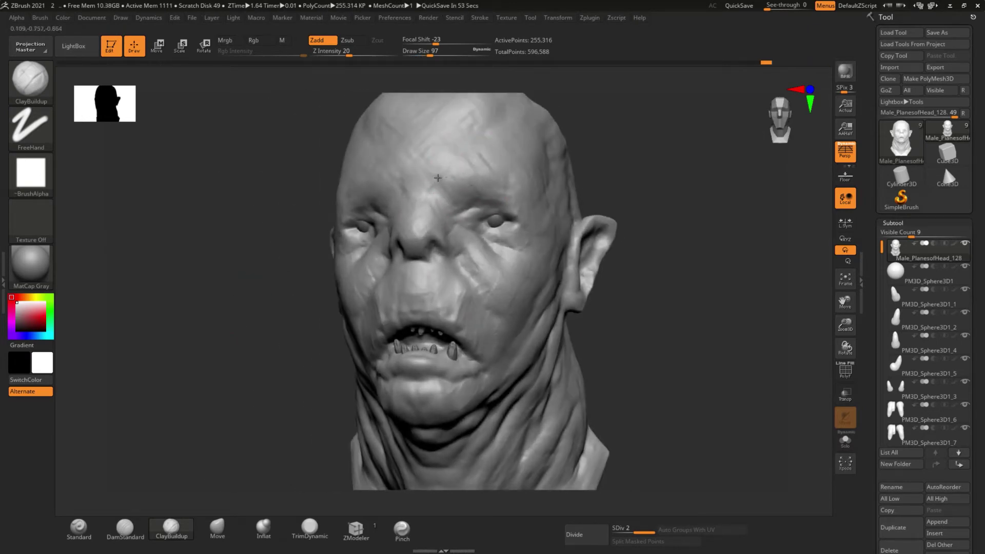
pyautogui.moveTo(496, 268); pyautogui.dragTo(227, 390, button='right')
pyautogui.press(']')
pyautogui.moveTo(323, 317)
pyautogui.mouseDown(button='right')
pyautogui.moveTo(288, 277)
pyautogui.moveTo(204, 288)
pyautogui.moveTo(469, 253)
pyautogui.mouseUp(button='right')
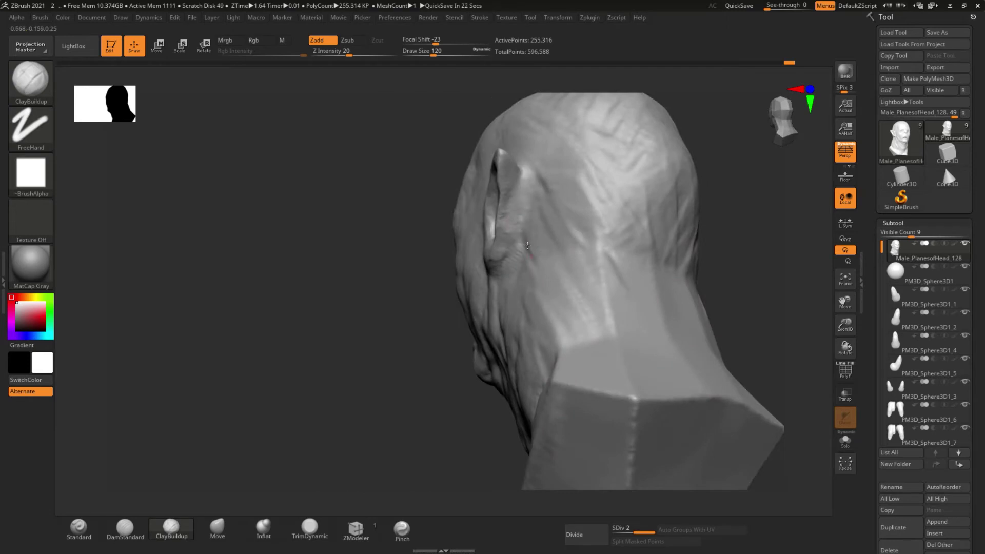
# Step: Smooth the sculpted surface and switch between ClayBuildup and DamStandard around the mouth
pyautogui.moveTo(568, 295)
pyautogui.mouseDown(button='right')
pyautogui.moveTo(306, 345)
pyautogui.moveTo(180, 232)
pyautogui.moveTo(174, 333)
pyautogui.moveTo(382, 334)
pyautogui.moveTo(246, 279)
pyautogui.moveTo(298, 275)
pyautogui.mouseUp(button='right')
pyautogui.moveTo(247, 298); pyautogui.dragTo(290, 264, button='right')
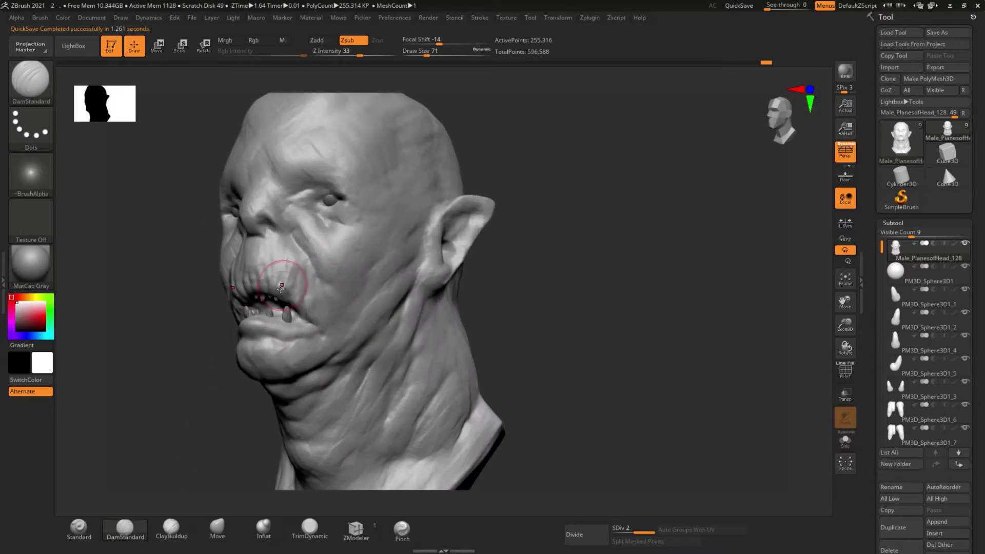
pyautogui.moveTo(308, 318)
pyautogui.mouseDown(button='right')
pyautogui.moveTo(390, 327)
pyautogui.moveTo(318, 318)
pyautogui.moveTo(349, 308)
pyautogui.moveTo(269, 257)
pyautogui.moveTo(299, 294)
pyautogui.mouseUp(button='right')
pyautogui.press('b')
pyautogui.press('c')
pyautogui.press('b')
pyautogui.press('b')
pyautogui.press('d')
pyautogui.press('s')
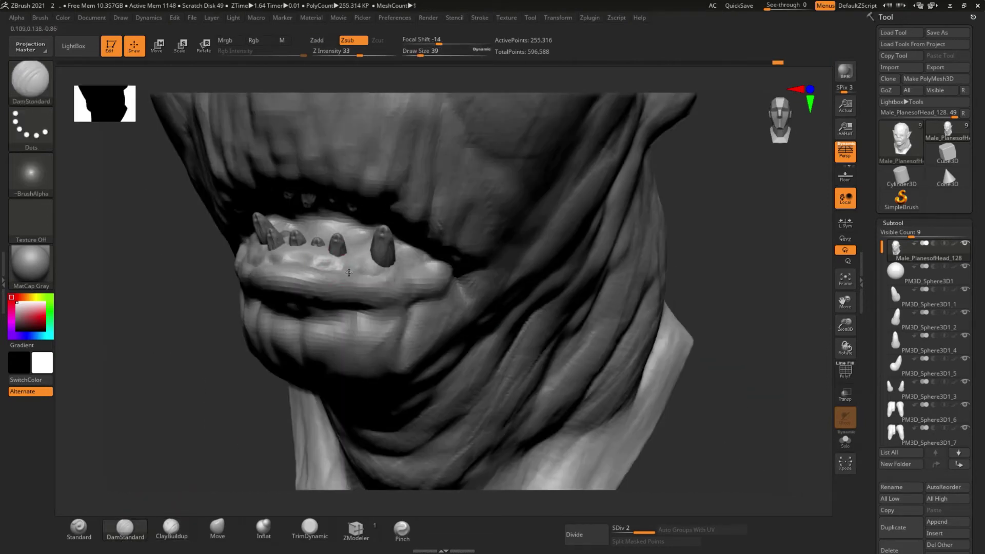
# Step: Review the teeth, ear and head from several angles and select the Inflat brush
pyautogui.moveTo(349, 272); pyautogui.dragTo(257, 299, button='right')
pyautogui.moveTo(613, 231)
pyautogui.mouseDown(button='right')
pyautogui.moveTo(385, 309)
pyautogui.moveTo(549, 352)
pyautogui.moveTo(466, 381)
pyautogui.mouseUp(button='right')
pyautogui.moveTo(374, 363); pyautogui.dragTo(418, 252, button='right')
pyautogui.moveTo(363, 317)
pyautogui.mouseDown(button='right')
pyautogui.moveTo(410, 308)
pyautogui.moveTo(461, 334)
pyautogui.moveTo(519, 385)
pyautogui.moveTo(439, 225)
pyautogui.moveTo(436, 236)
pyautogui.moveTo(426, 222)
pyautogui.mouseUp(button='right')
pyautogui.moveTo(384, 252); pyautogui.dragTo(405, 272, button='right')
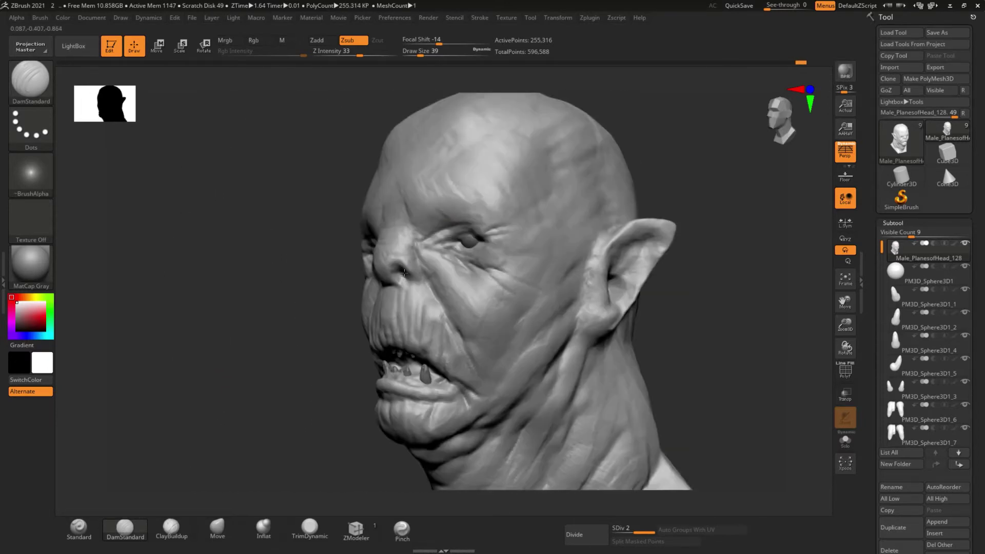
pyautogui.moveTo(263, 365)
pyautogui.mouseDown(button='right')
pyautogui.moveTo(227, 323)
pyautogui.moveTo(308, 359)
pyautogui.mouseUp(button='right')
pyautogui.press('b')
pyautogui.press('i')
pyautogui.press('n')
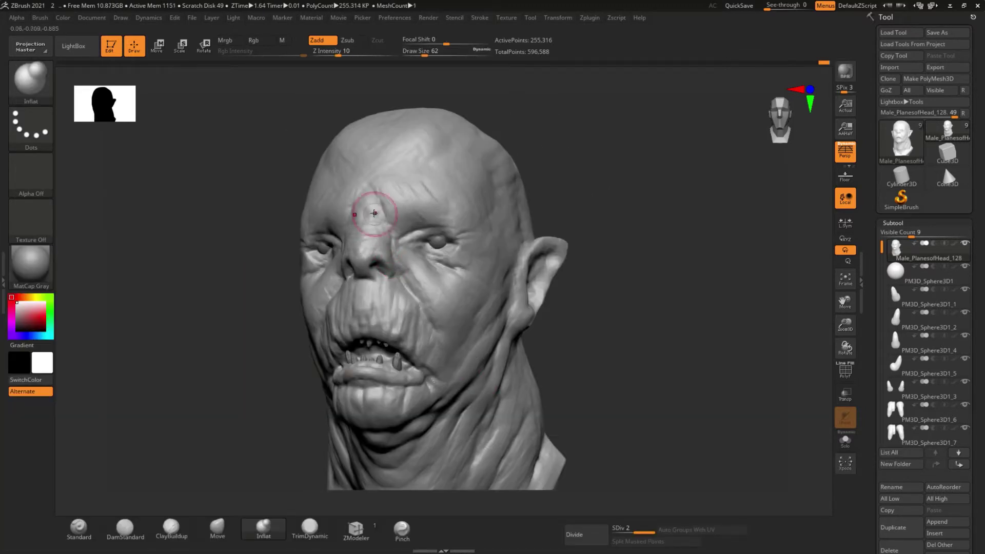
# Step: Enlarge the brush to 120, switch to DamStandard, and undo a stray stroke
pyautogui.moveTo(380, 288); pyautogui.dragTo(332, 388, button='right')
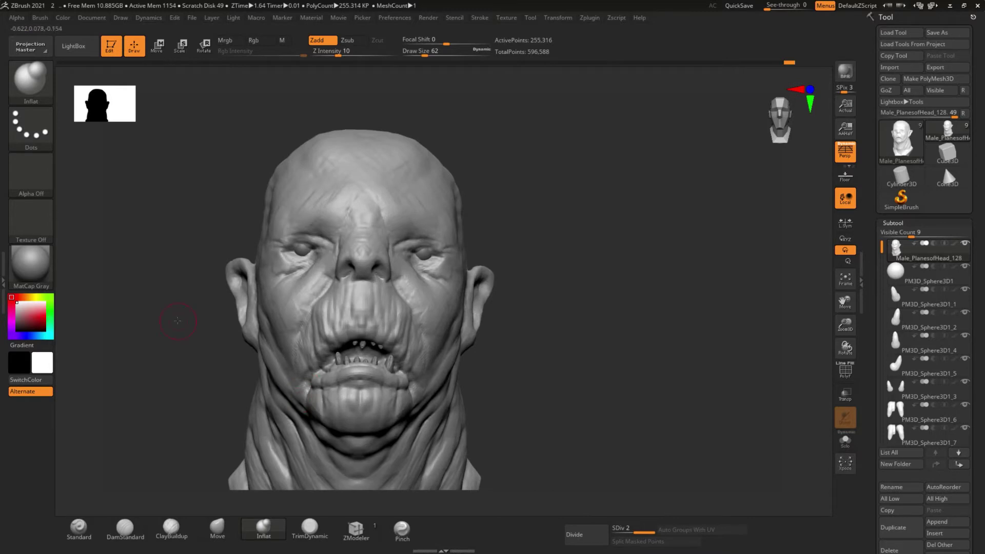
pyautogui.moveTo(271, 374); pyautogui.dragTo(306, 299, button='right')
pyautogui.press('f')
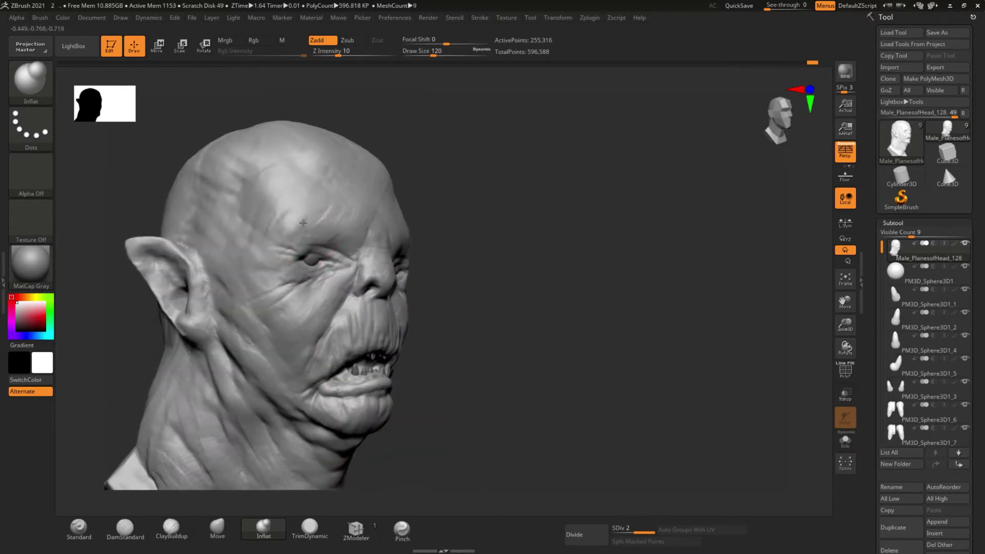
pyautogui.moveTo(308, 216)
pyautogui.mouseDown(button='right')
pyautogui.moveTo(315, 184)
pyautogui.moveTo(287, 215)
pyautogui.mouseUp(button='right')
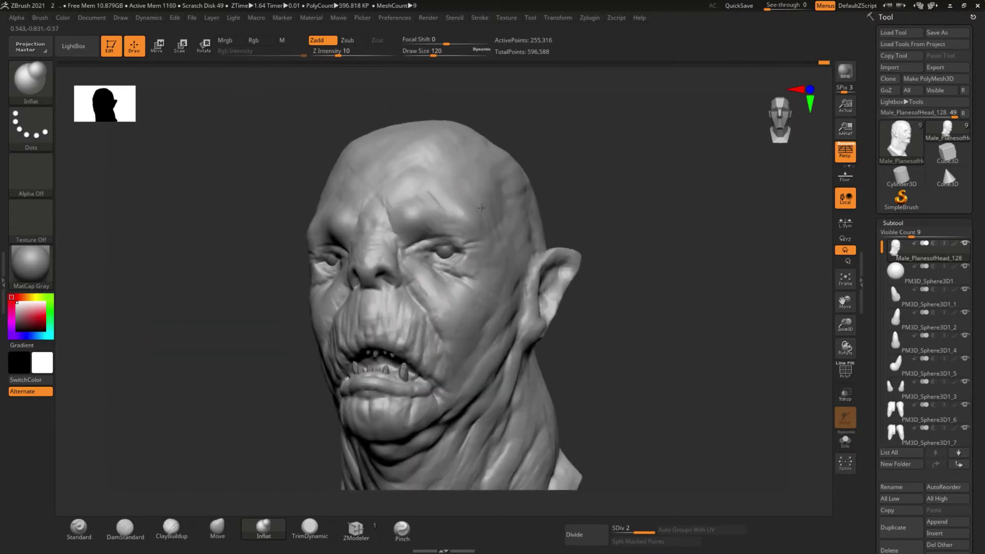
pyautogui.click(124, 529)
pyautogui.moveTo(256, 359); pyautogui.dragTo(213, 494, button='right')
pyautogui.hotkey('ctrl', 'z')
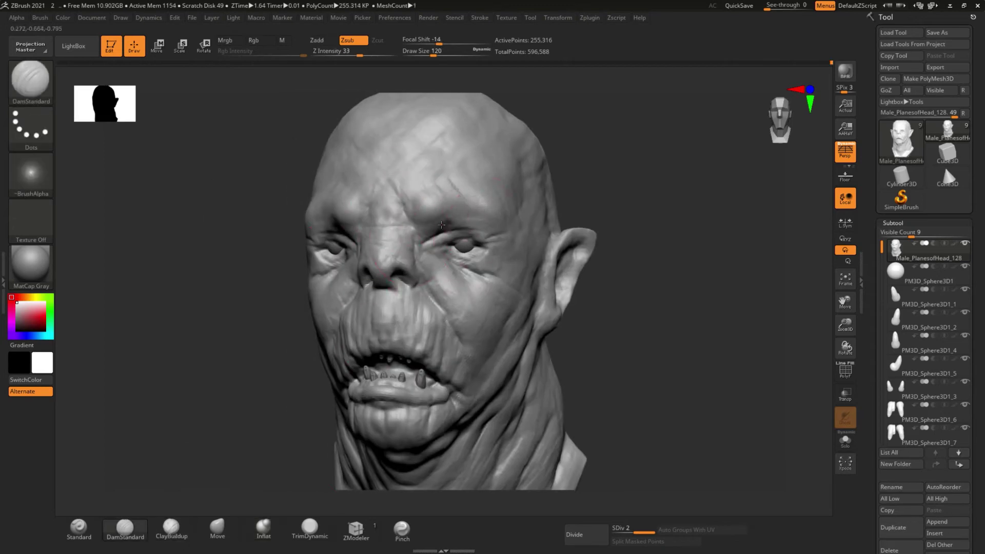
pyautogui.moveTo(407, 208); pyautogui.dragTo(501, 286, button='right')
pyautogui.moveTo(511, 393); pyautogui.dragTo(263, 411, button='right')
# Step: Reduce the brush size to 68 and orbit the head through profile and front views
pyautogui.moveTo(413, 325); pyautogui.dragTo(406, 305)
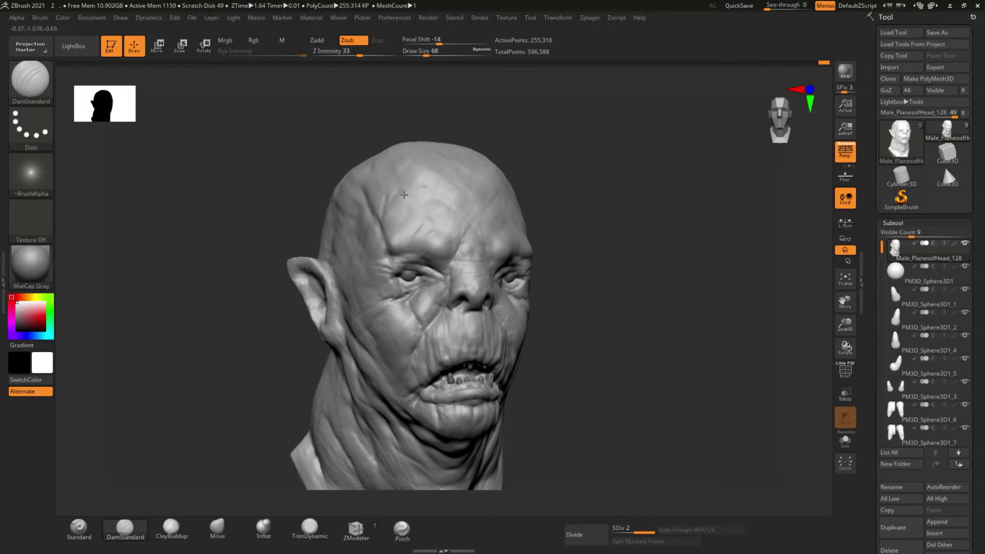
pyautogui.moveTo(386, 211)
pyautogui.mouseDown(button='right')
pyautogui.moveTo(392, 256)
pyautogui.moveTo(416, 298)
pyautogui.mouseUp(button='right')
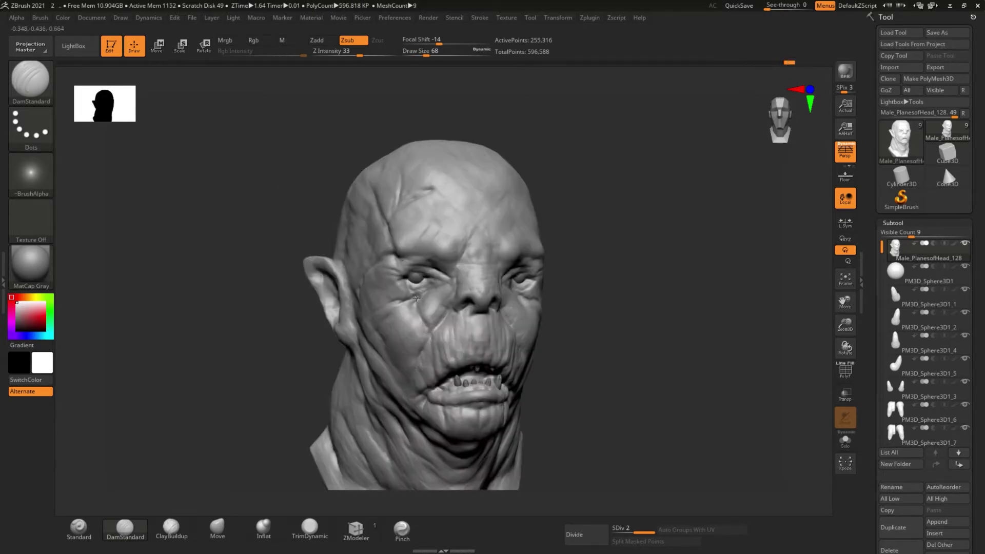
pyautogui.moveTo(662, 363); pyautogui.dragTo(535, 213, button='right')
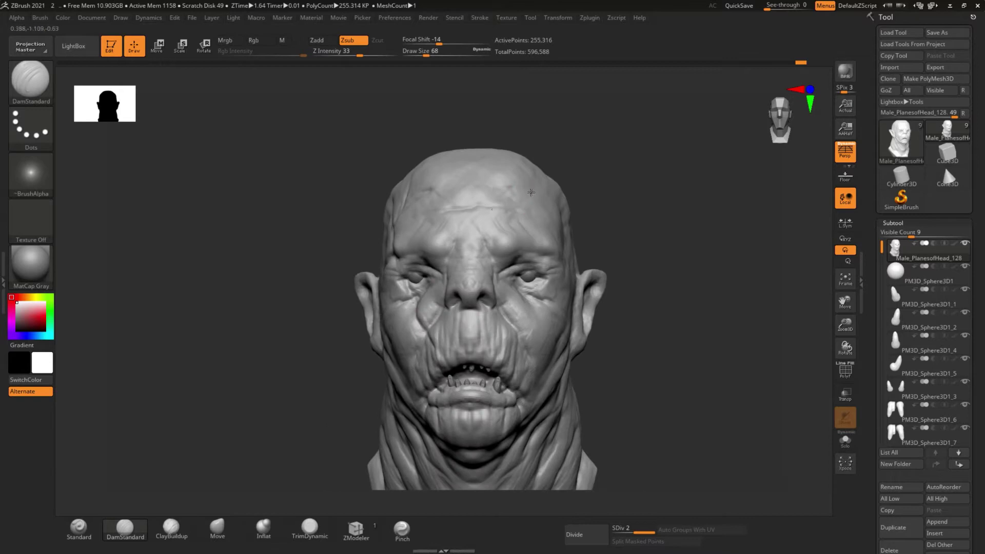
pyautogui.moveTo(411, 234); pyautogui.dragTo(417, 225, button='right')
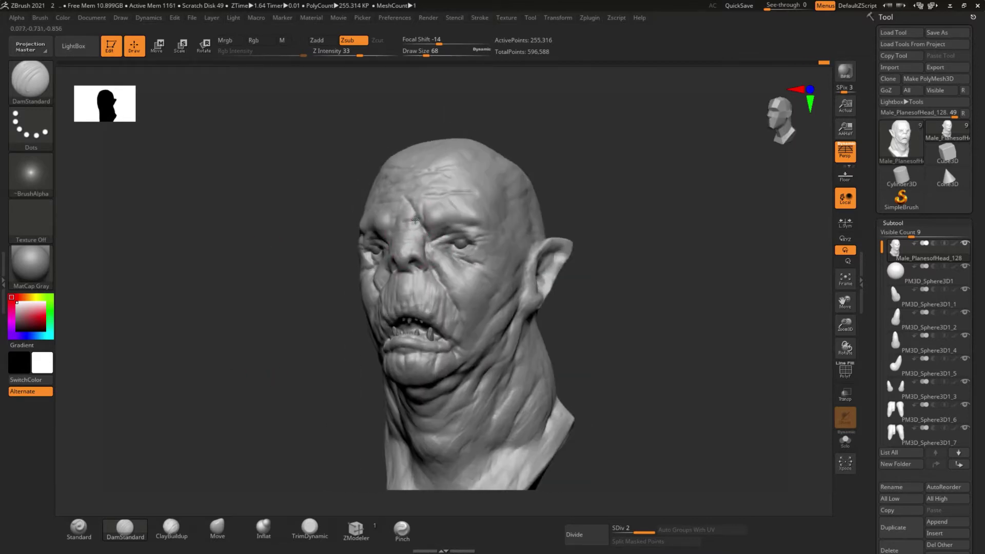
pyautogui.moveTo(406, 186)
pyautogui.mouseDown(button='right')
pyautogui.moveTo(416, 197)
pyautogui.moveTo(261, 301)
pyautogui.mouseUp(button='right')
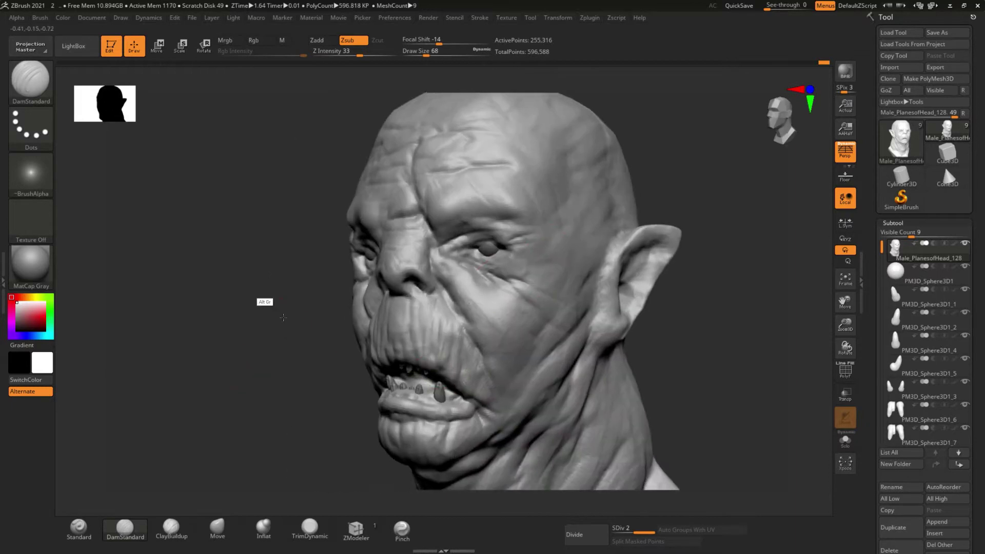
pyautogui.moveTo(400, 292)
pyautogui.mouseDown(button='right')
pyautogui.moveTo(397, 308)
pyautogui.moveTo(359, 307)
pyautogui.moveTo(557, 374)
pyautogui.moveTo(309, 373)
pyautogui.moveTo(518, 221)
pyautogui.moveTo(260, 367)
pyautogui.moveTo(462, 369)
pyautogui.moveTo(545, 395)
pyautogui.moveTo(334, 358)
pyautogui.moveTo(484, 212)
pyautogui.mouseUp(button='right')
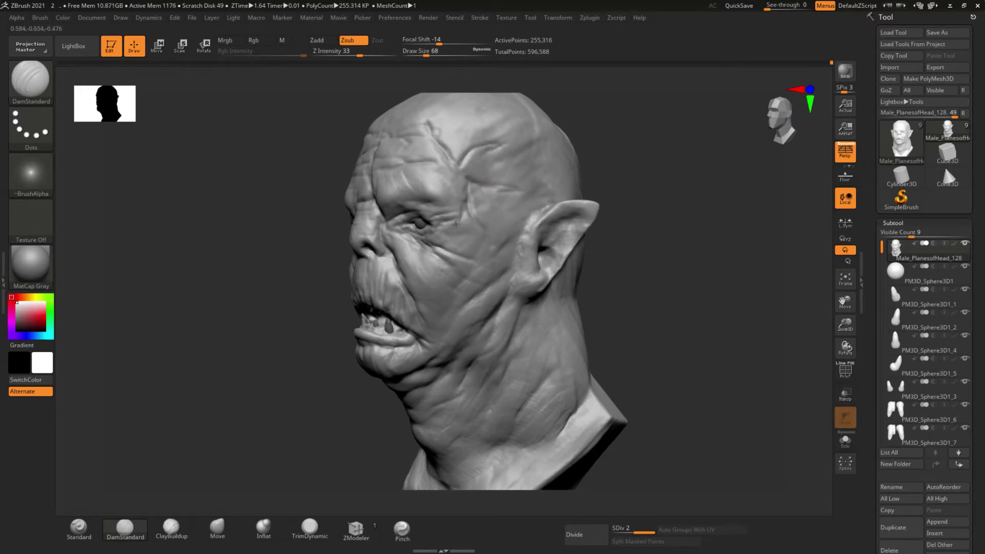
# Step: Undo unwanted strokes, including a forehead crease, and accept discarding the later undo history
pyautogui.hotkey('ctrl', 'z')
pyautogui.hotkey('ctrl', 'z')
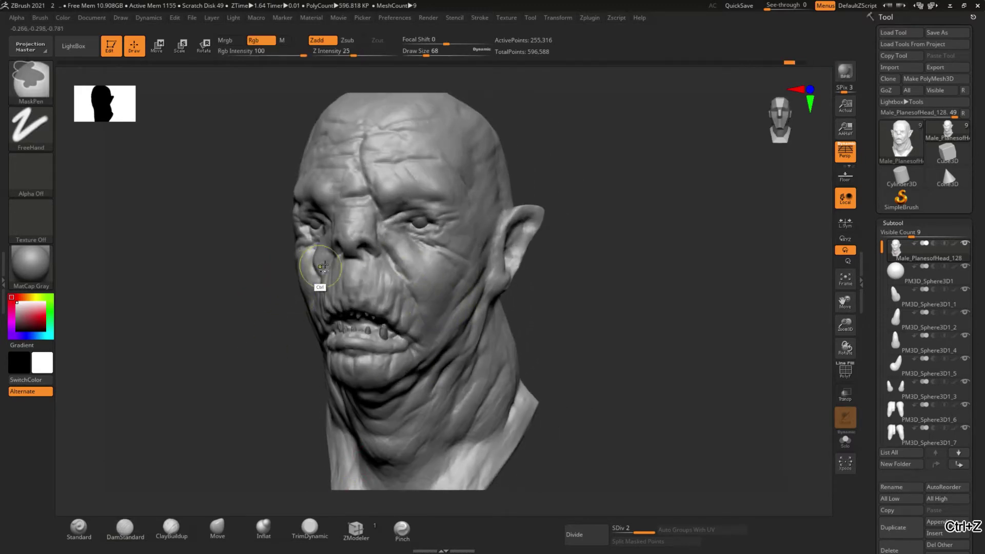
pyautogui.moveTo(423, 189); pyautogui.dragTo(418, 146)
pyautogui.moveTo(428, 209); pyautogui.dragTo(425, 179, button='right')
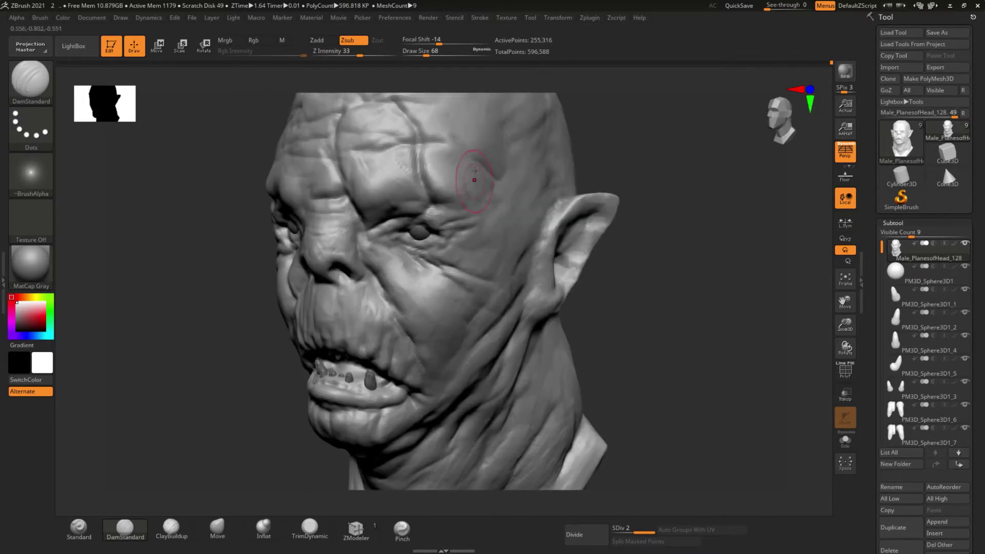
pyautogui.hotkey('ctrl', 'z')
pyautogui.hotkey('ctrl', 'z')
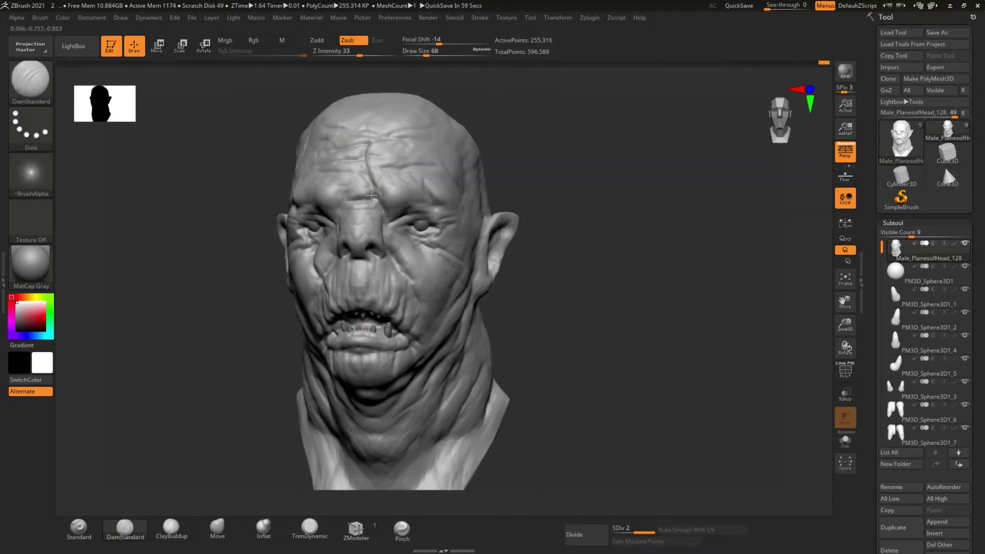
pyautogui.moveTo(387, 212)
pyautogui.mouseDown(button='right')
pyautogui.moveTo(430, 277)
pyautogui.moveTo(394, 253)
pyautogui.mouseUp(button='right')
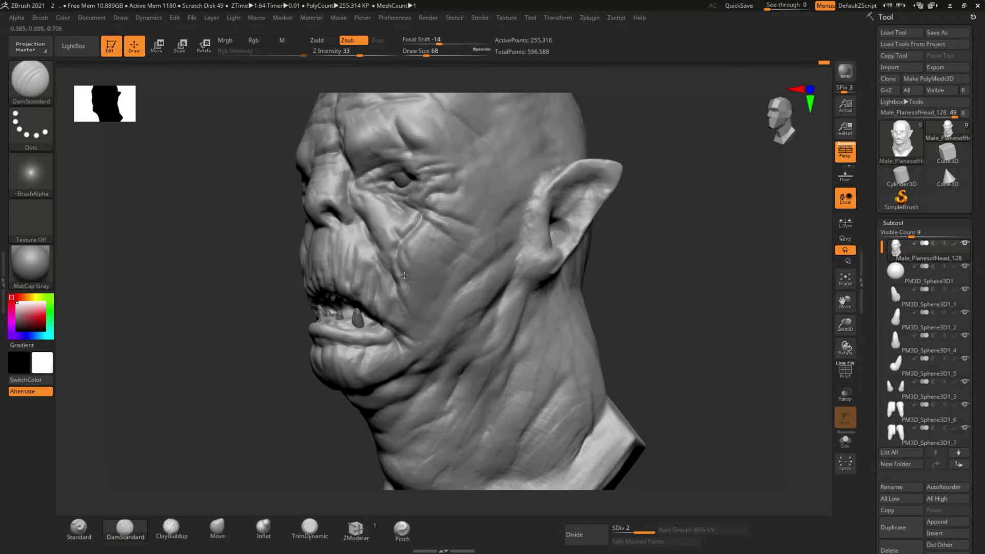
pyautogui.moveTo(395, 254); pyautogui.dragTo(418, 358, button='right')
pyautogui.hotkey('ctrl', 'z')
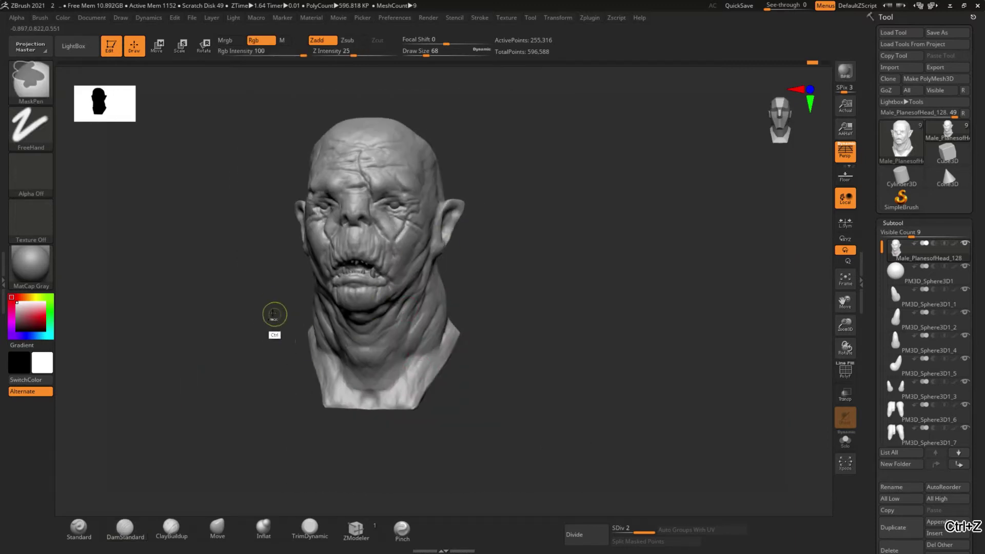
pyautogui.hotkey('ctrl', 'z')
pyautogui.click(437, 331)
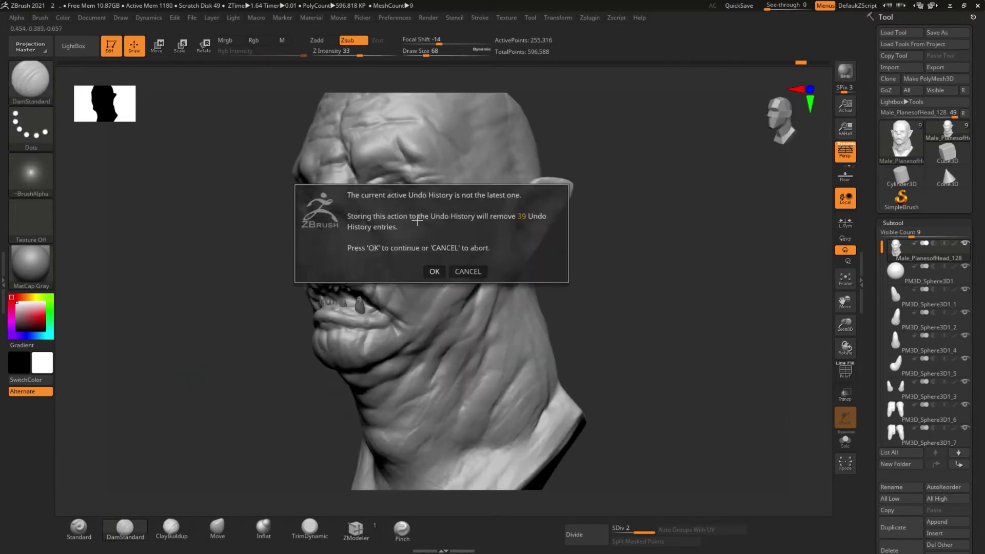
pyautogui.click(431, 271)
# Step: Carve a groove along the neck toward the ear, then subdivide to level 3
pyautogui.moveTo(358, 414); pyautogui.dragTo(396, 411, button='right')
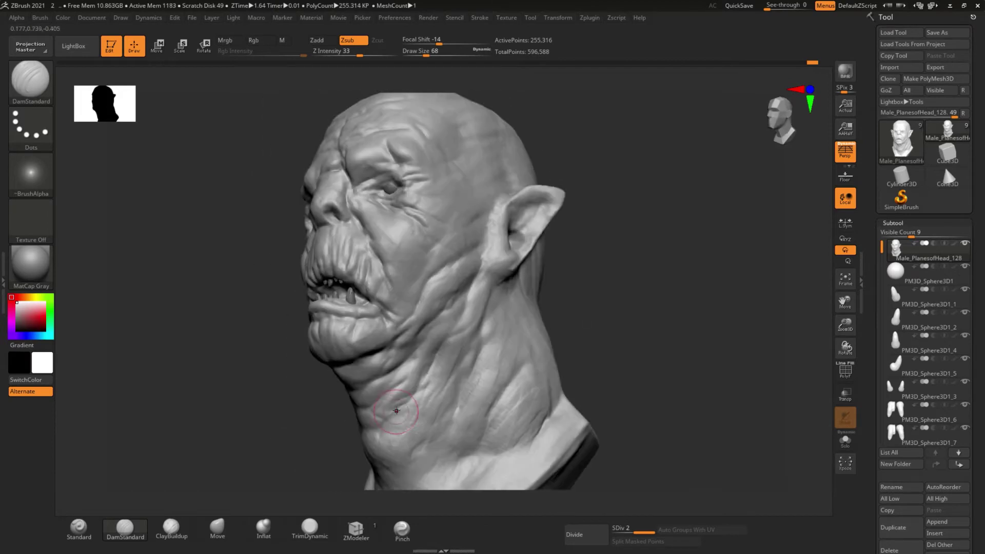
pyautogui.moveTo(477, 328); pyautogui.dragTo(485, 247)
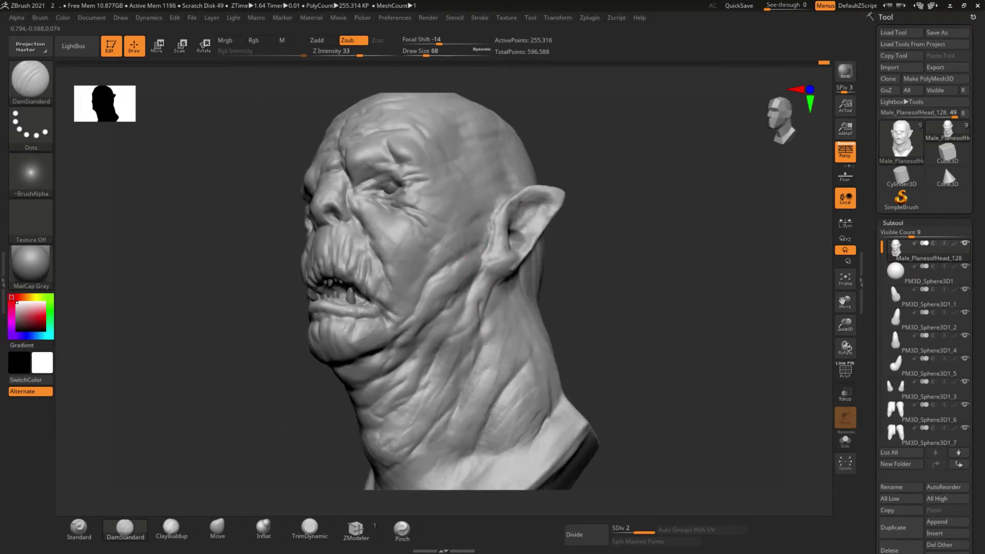
pyautogui.hotkey('ctrl', 'd')
pyautogui.press('super')
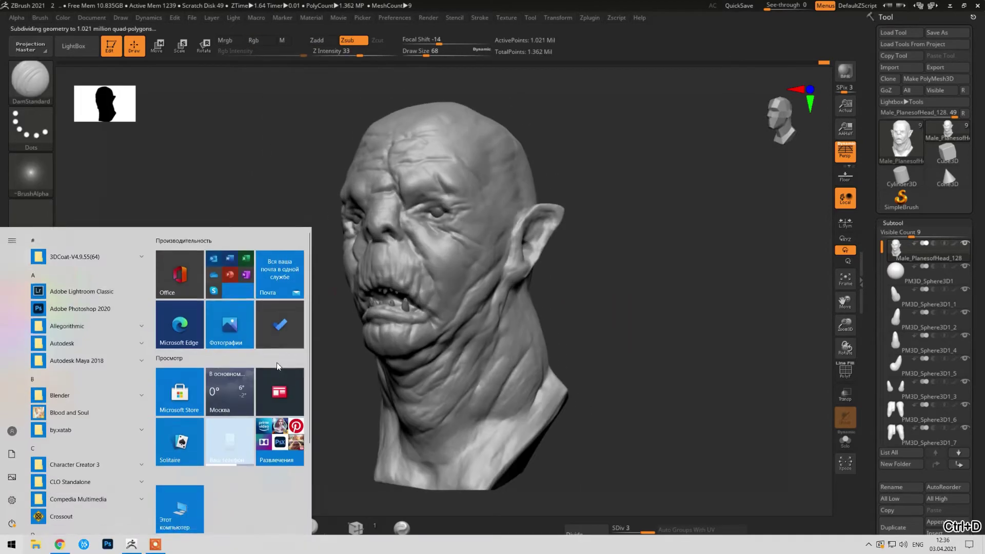
# Step: Dismiss the Start menu, frame the head, and select the Standard brush (B-S-T)
pyautogui.press('super')
pyautogui.moveTo(224, 376)
pyautogui.mouseDown(button='right')
pyautogui.moveTo(242, 370)
pyautogui.moveTo(272, 289)
pyautogui.moveTo(675, 325)
pyautogui.moveTo(175, 191)
pyautogui.mouseUp(button='right')
pyautogui.press('b')
pyautogui.press('s')
pyautogui.press('t')
pyautogui.moveTo(513, 308); pyautogui.dragTo(557, 311, button='right')
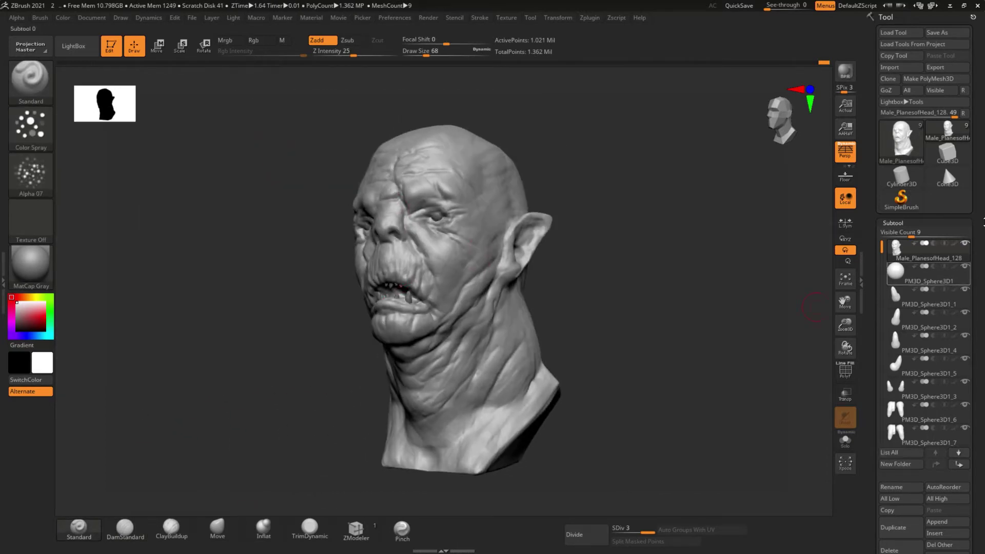
# Step: Apply surface noise with Strength -0.00071 and Noise Scale 3.18585
pyautogui.click(893, 223)
pyautogui.click(918, 372)
pyautogui.click(890, 247)
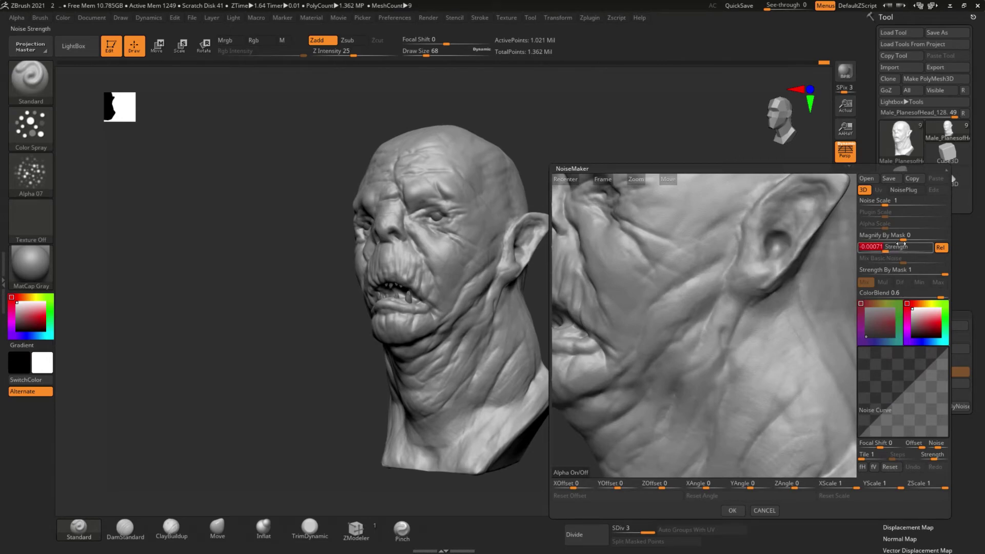
pyautogui.moveTo(889, 207); pyautogui.dragTo(892, 207)
pyautogui.moveTo(724, 286); pyautogui.dragTo(696, 275)
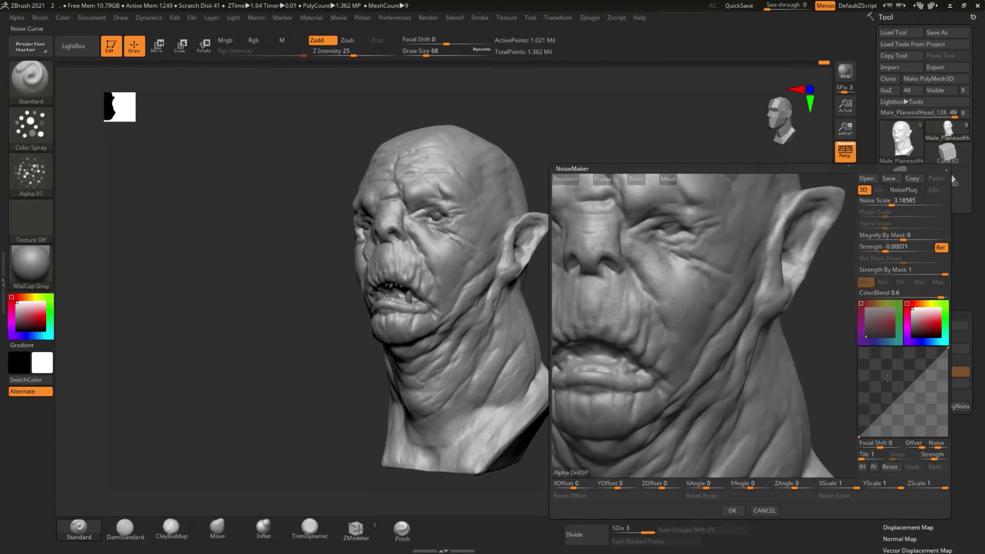
pyautogui.click(732, 510)
pyautogui.moveTo(615, 269)
pyautogui.mouseDown(button='right')
pyautogui.moveTo(694, 336)
pyautogui.moveTo(665, 230)
pyautogui.moveTo(149, 345)
pyautogui.mouseUp(button='right')
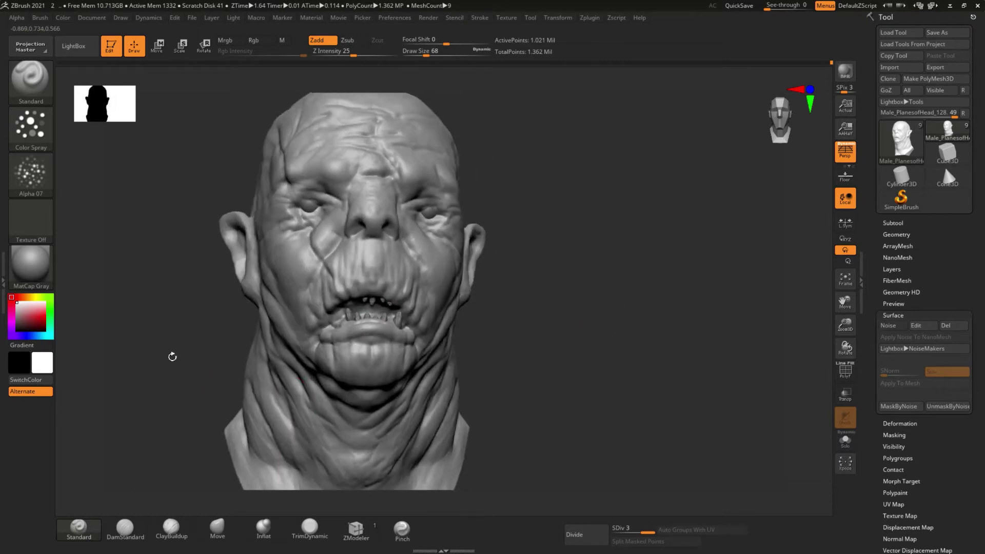
# Step: Collapse the side tray and orbit the head from many angles, undoing the last stroke
pyautogui.click(123, 281)
pyautogui.moveTo(256, 267); pyautogui.dragTo(374, 255, button='right')
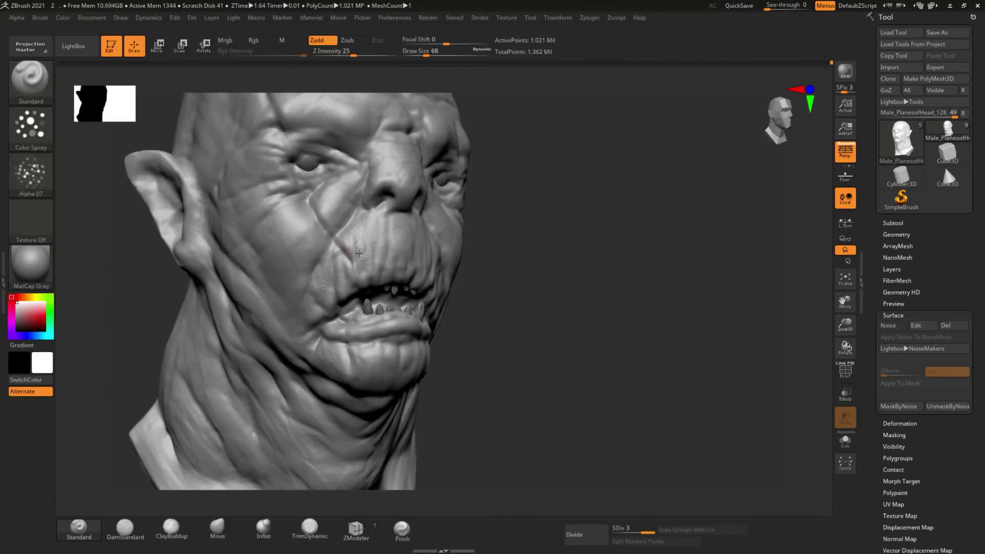
pyautogui.moveTo(412, 228); pyautogui.dragTo(460, 278, button='right')
pyautogui.moveTo(451, 357); pyautogui.dragTo(378, 365, button='right')
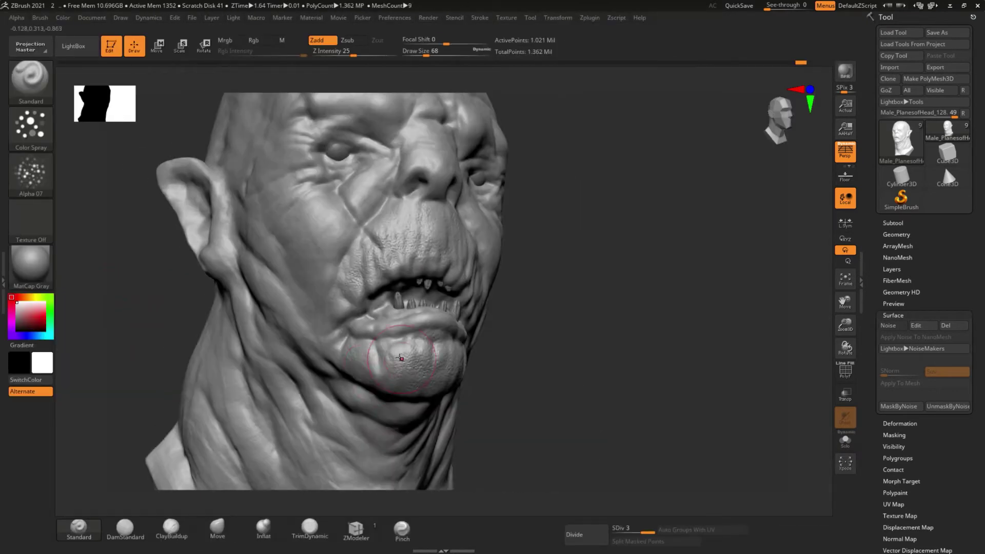
pyautogui.moveTo(291, 243)
pyautogui.mouseDown(button='right')
pyautogui.moveTo(538, 210)
pyautogui.moveTo(561, 227)
pyautogui.mouseUp(button='right')
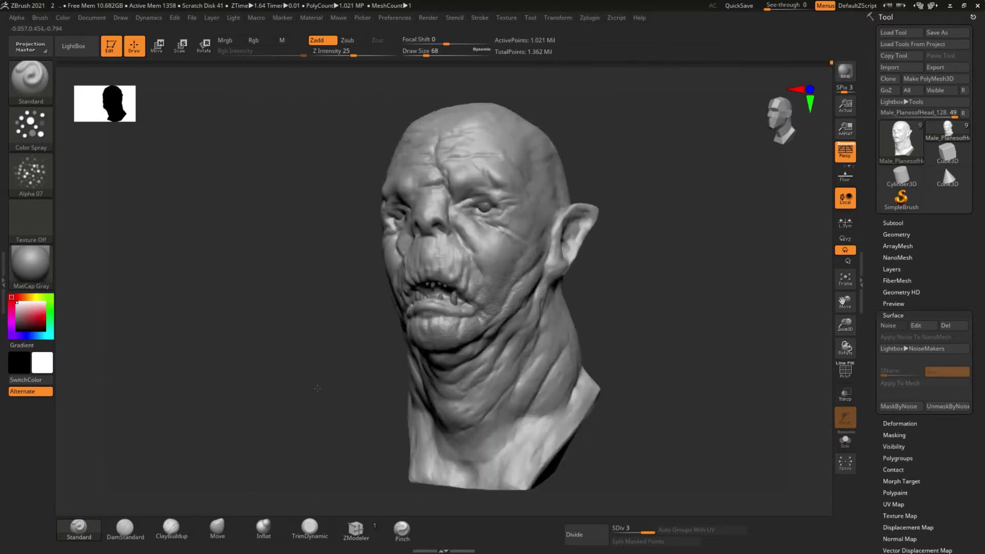
pyautogui.moveTo(364, 258); pyautogui.dragTo(378, 244, button='right')
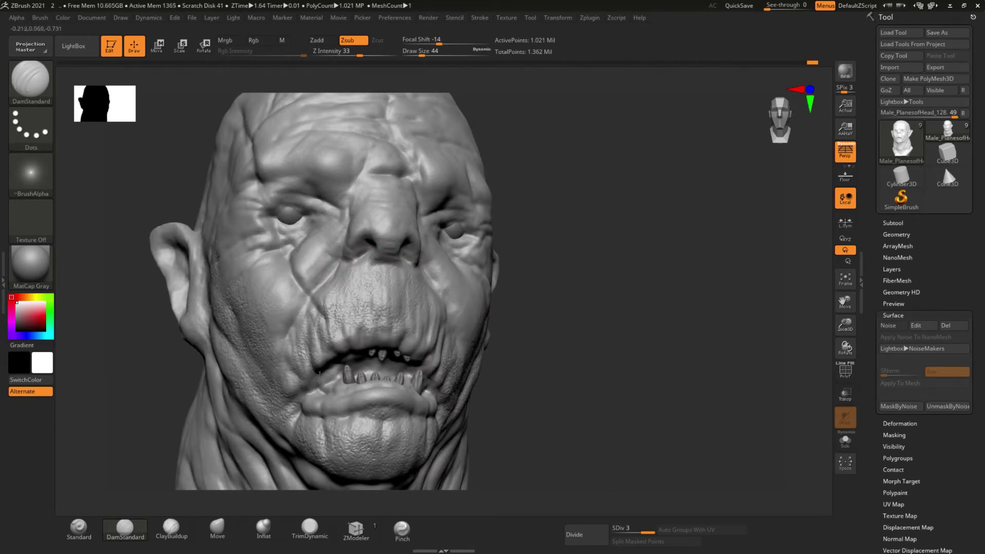
pyautogui.moveTo(340, 400); pyautogui.dragTo(424, 411, button='right')
pyautogui.moveTo(504, 344)
pyautogui.mouseDown(button='right')
pyautogui.moveTo(484, 200)
pyautogui.moveTo(359, 257)
pyautogui.moveTo(333, 297)
pyautogui.mouseUp(button='right')
pyautogui.hotkey('ctrl', 'z')
pyautogui.moveTo(126, 334)
pyautogui.mouseDown(button='right')
pyautogui.moveTo(491, 336)
pyautogui.moveTo(289, 316)
pyautogui.moveTo(449, 408)
pyautogui.moveTo(574, 396)
pyautogui.mouseUp(button='right')
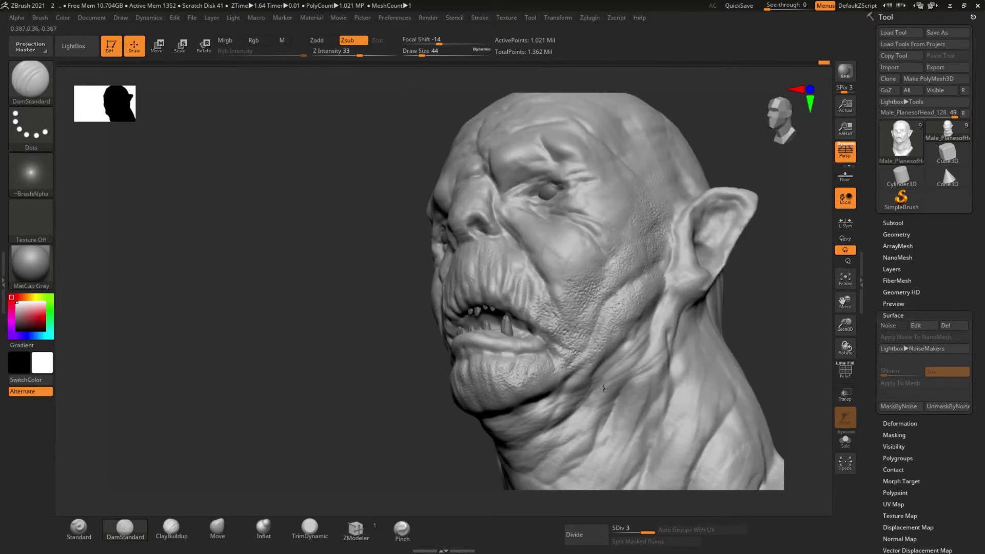
pyautogui.moveTo(699, 311)
pyautogui.mouseDown(button='right')
pyautogui.moveTo(597, 304)
pyautogui.moveTo(421, 385)
pyautogui.mouseUp(button='right')
pyautogui.moveTo(439, 425); pyautogui.dragTo(388, 341, button='right')
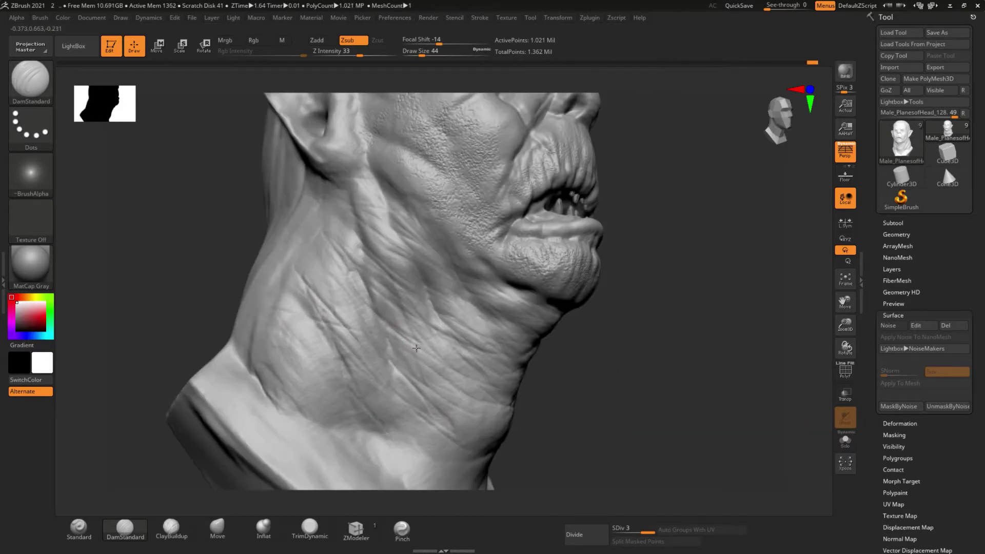
pyautogui.moveTo(308, 359)
pyautogui.mouseDown(button='right')
pyautogui.moveTo(612, 325)
pyautogui.moveTo(517, 378)
pyautogui.mouseUp(button='right')
pyautogui.moveTo(636, 172)
pyautogui.mouseDown(button='right')
pyautogui.moveTo(360, 391)
pyautogui.moveTo(549, 369)
pyautogui.mouseUp(button='right')
pyautogui.moveTo(501, 335)
pyautogui.mouseDown(button='right')
pyautogui.moveTo(310, 358)
pyautogui.moveTo(287, 294)
pyautogui.moveTo(216, 389)
pyautogui.moveTo(340, 389)
pyautogui.moveTo(110, 501)
pyautogui.mouseUp(button='right')
# Step: Try the Slash brush folder, then alternate between ClayBuildup and DamStandard brushes
pyautogui.click(73, 45)
pyautogui.doubleClick(85, 240)
pyautogui.click(85, 240)
pyautogui.moveTo(85, 239)
pyautogui.mouseDown(button='right')
pyautogui.moveTo(334, 378)
pyautogui.moveTo(246, 347)
pyautogui.moveTo(200, 503)
pyautogui.mouseUp(button='right')
pyautogui.click(170, 528)
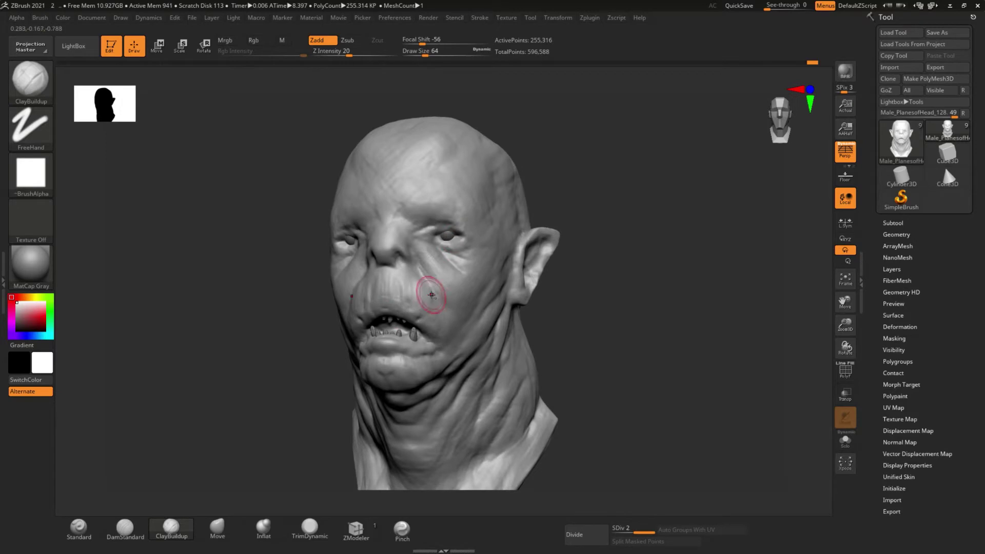
pyautogui.moveTo(431, 295); pyautogui.dragTo(344, 239, button='right')
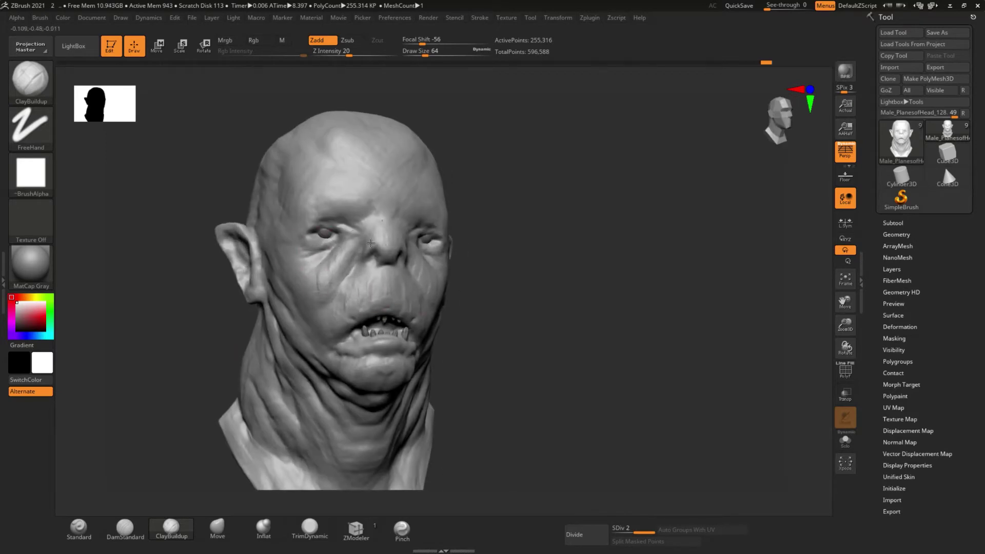
pyautogui.moveTo(334, 226); pyautogui.dragTo(263, 501, button='right')
pyautogui.click(125, 527)
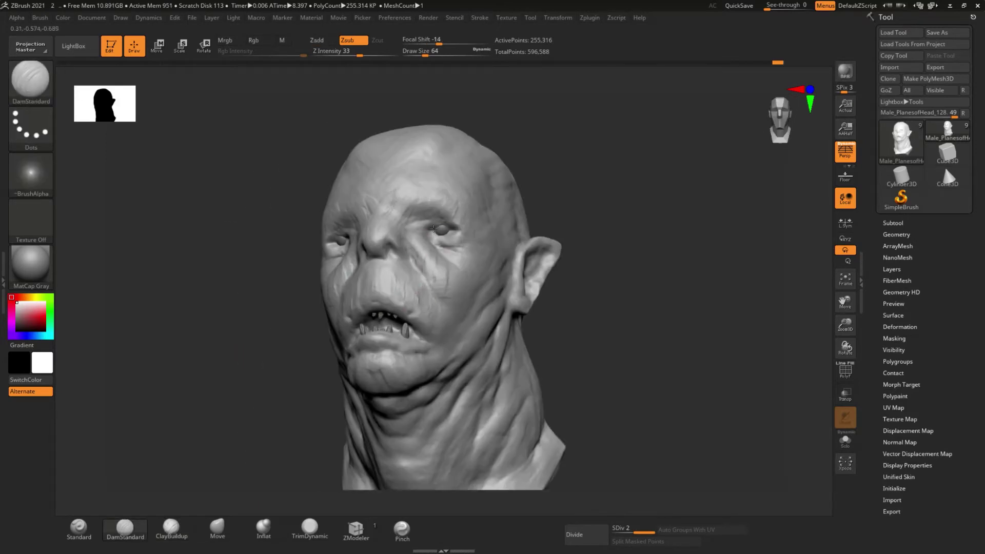
pyautogui.moveTo(461, 245); pyautogui.dragTo(426, 222, button='right')
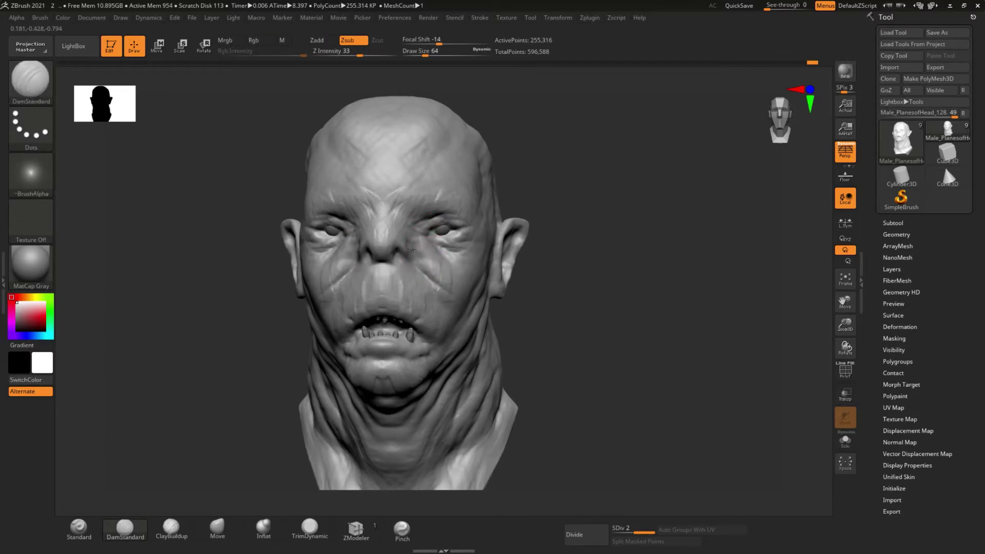
pyautogui.moveTo(345, 292); pyautogui.dragTo(330, 286, button='right')
# Step: Switch between ClayBuildup and DamStandard with Zsub to carve the forehead scar and mouth creases
pyautogui.press('b')
pyautogui.press('c')
pyautogui.press('b')
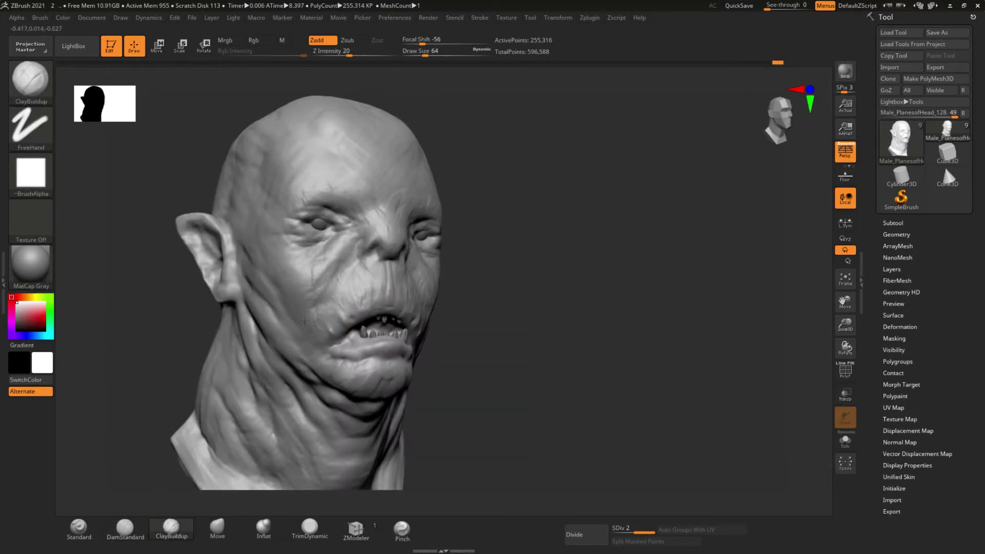
pyautogui.moveTo(339, 252); pyautogui.dragTo(409, 188, button='right')
pyautogui.press('b')
pyautogui.press('d')
pyautogui.press('s')
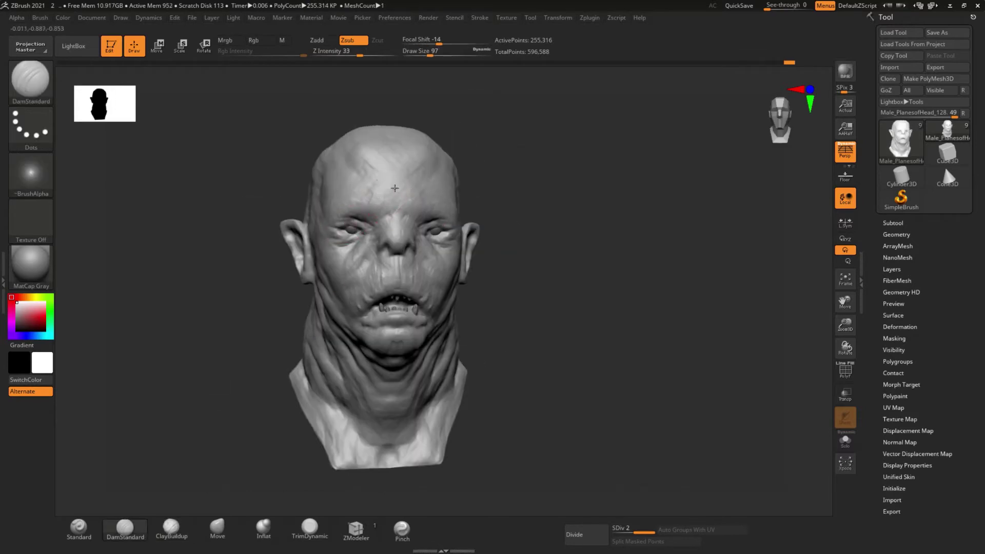
pyautogui.moveTo(383, 221)
pyautogui.mouseDown(button='right')
pyautogui.moveTo(286, 307)
pyautogui.moveTo(333, 246)
pyautogui.moveTo(373, 242)
pyautogui.mouseUp(button='right')
pyautogui.moveTo(308, 239); pyautogui.dragTo(354, 315, button='right')
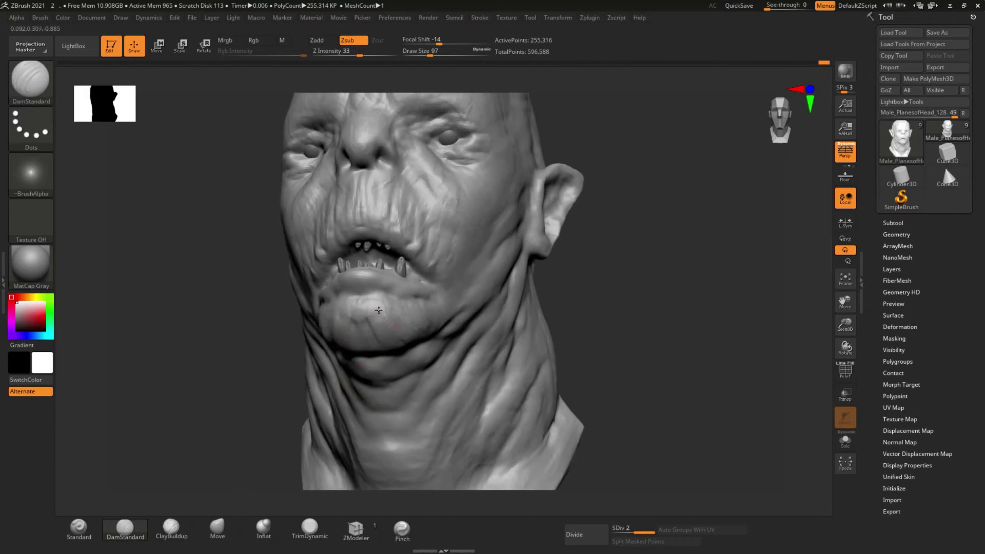
pyautogui.press('b')
pyautogui.press('c')
pyautogui.press('b')
pyautogui.moveTo(439, 420)
pyautogui.mouseDown(button='right')
pyautogui.moveTo(449, 397)
pyautogui.moveTo(398, 348)
pyautogui.moveTo(417, 322)
pyautogui.mouseUp(button='right')
pyautogui.press('b')
pyautogui.press('d')
pyautogui.press('s')
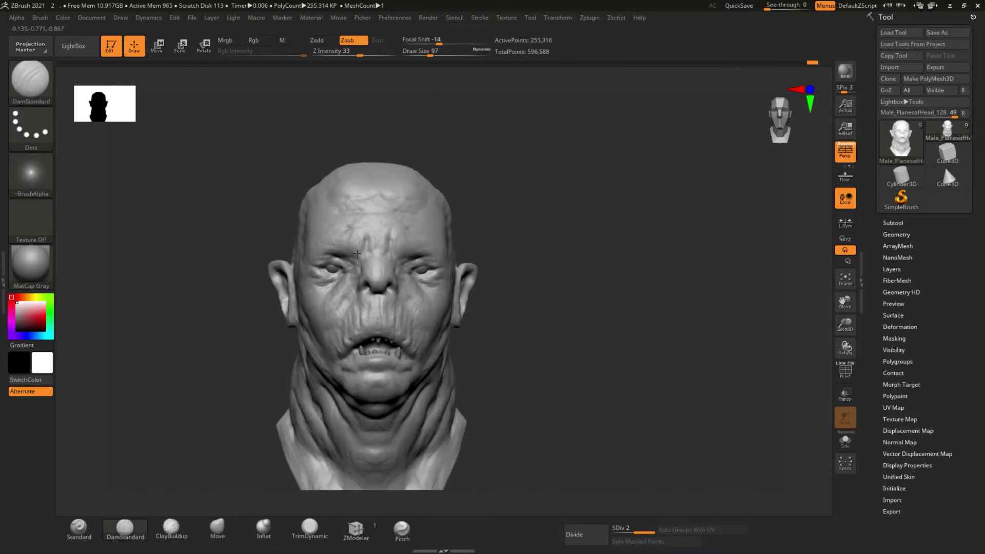
pyautogui.moveTo(242, 390)
pyautogui.mouseDown(button='right')
pyautogui.moveTo(418, 352)
pyautogui.moveTo(171, 211)
pyautogui.moveTo(272, 128)
pyautogui.mouseUp(button='right')
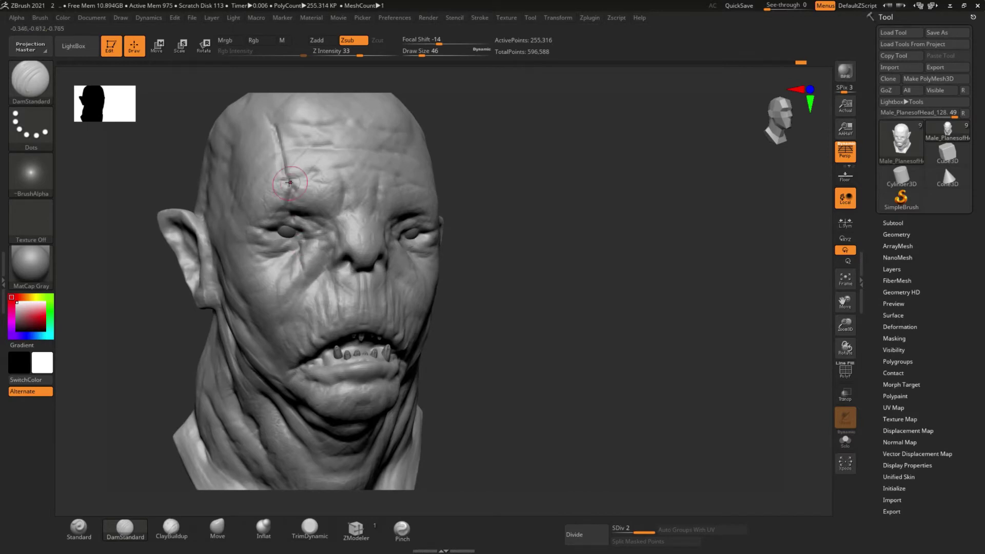
# Step: Inspect the head from front and below, then save the project
pyautogui.moveTo(285, 177); pyautogui.dragTo(355, 198, button='right')
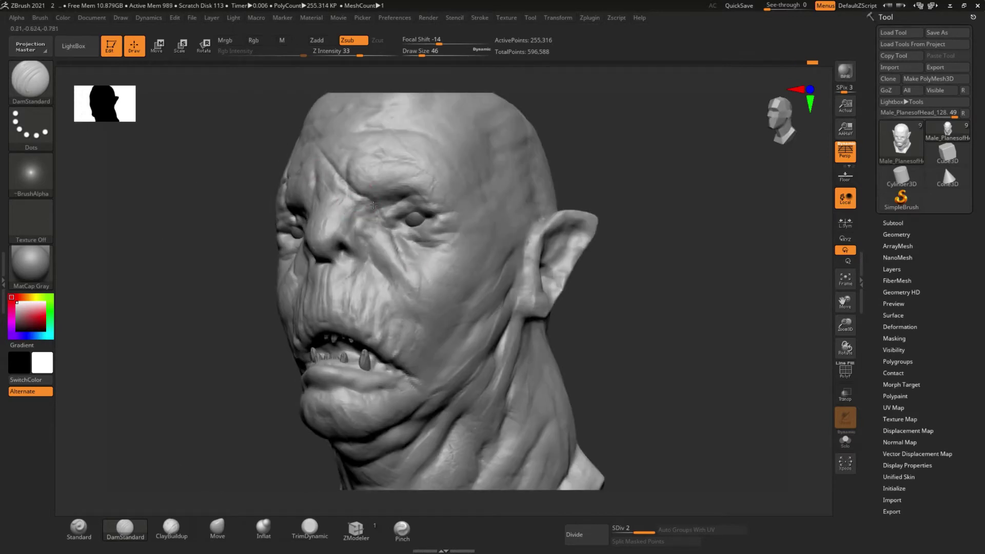
pyautogui.moveTo(350, 137); pyautogui.dragTo(317, 156, button='right')
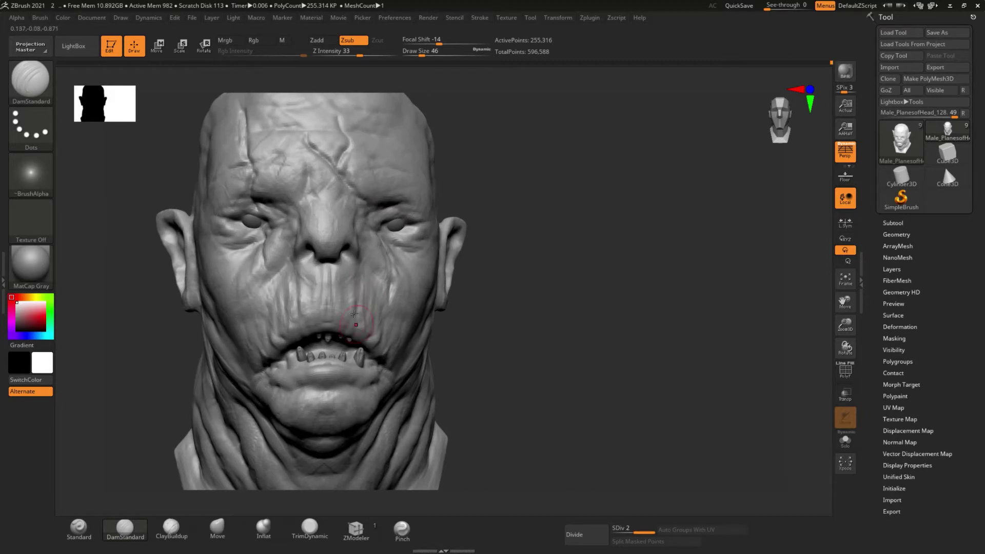
pyautogui.moveTo(262, 359); pyautogui.dragTo(498, 351, button='right')
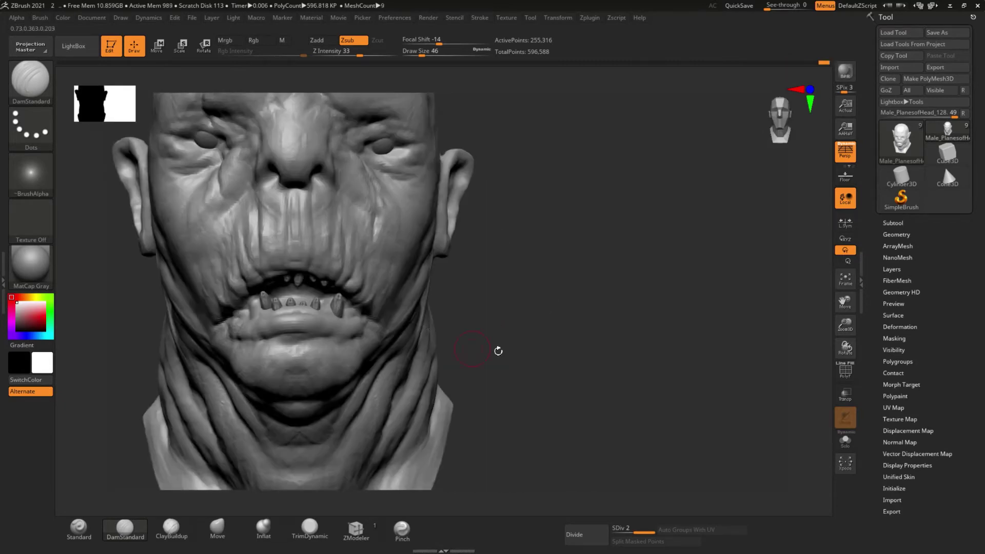
pyautogui.moveTo(498, 351)
pyautogui.mouseDown(button='right')
pyautogui.moveTo(220, 398)
pyautogui.moveTo(379, 212)
pyautogui.mouseUp(button='right')
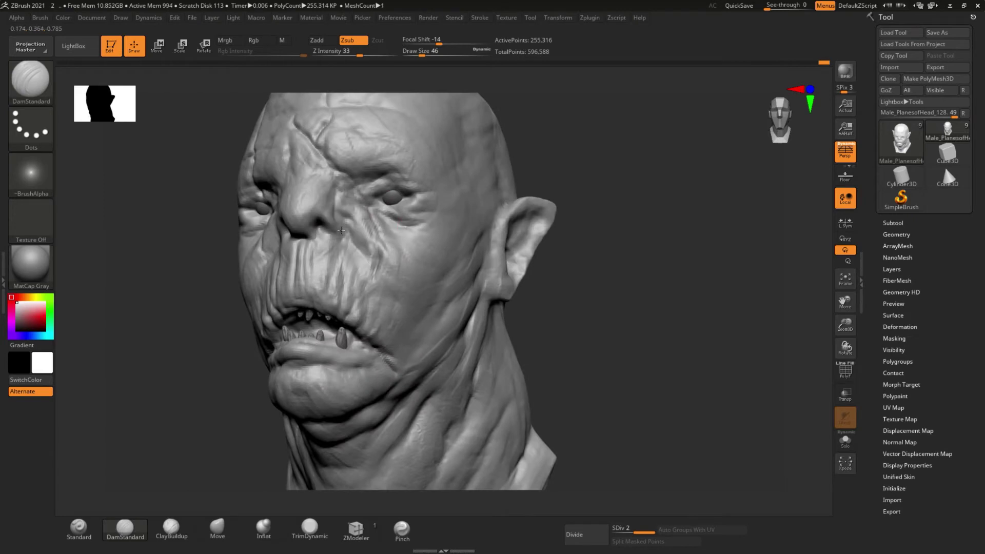
pyautogui.hotkey('ctrl', 's')
pyautogui.press('Return')
# Step: Review the sculpt from both sides and above, then subdivide the head to 1.021 million points
pyautogui.moveTo(411, 359)
pyautogui.mouseDown(button='right')
pyautogui.moveTo(491, 370)
pyautogui.moveTo(452, 365)
pyautogui.moveTo(441, 377)
pyautogui.moveTo(315, 335)
pyautogui.mouseUp(button='right')
pyautogui.moveTo(318, 445); pyautogui.dragTo(400, 341, button='right')
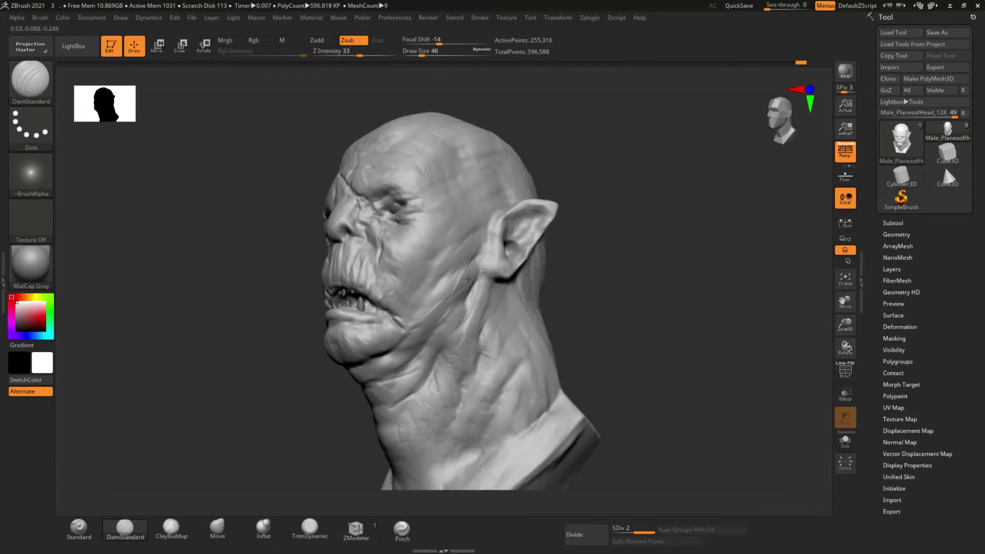
pyautogui.moveTo(441, 469)
pyautogui.mouseDown(button='right')
pyautogui.moveTo(448, 323)
pyautogui.moveTo(377, 308)
pyautogui.moveTo(455, 327)
pyautogui.mouseUp(button='right')
pyautogui.moveTo(420, 378)
pyautogui.mouseDown(button='right')
pyautogui.moveTo(529, 276)
pyautogui.moveTo(473, 352)
pyautogui.moveTo(318, 253)
pyautogui.mouseUp(button='right')
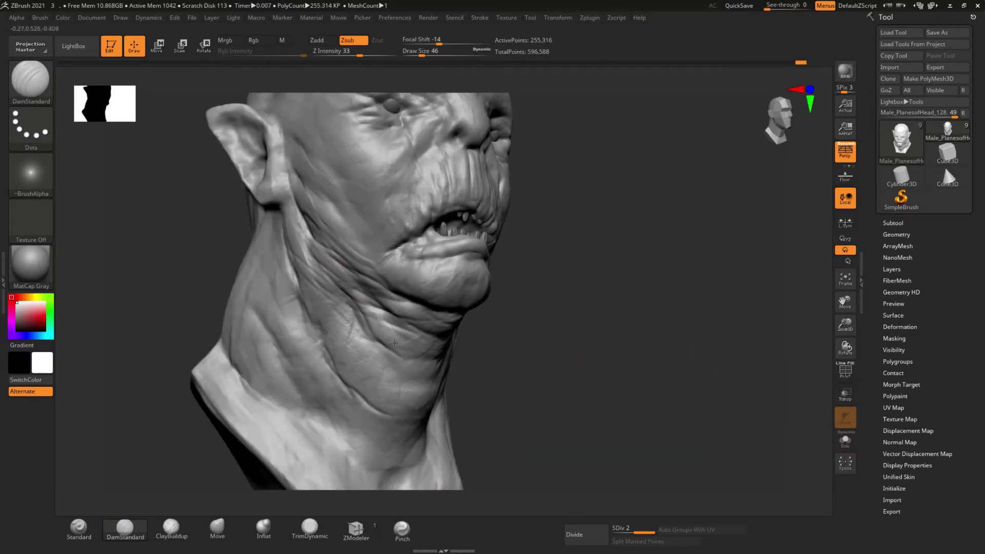
pyautogui.moveTo(392, 370)
pyautogui.mouseDown(button='right')
pyautogui.moveTo(323, 250)
pyautogui.moveTo(326, 304)
pyautogui.moveTo(350, 344)
pyautogui.mouseUp(button='right')
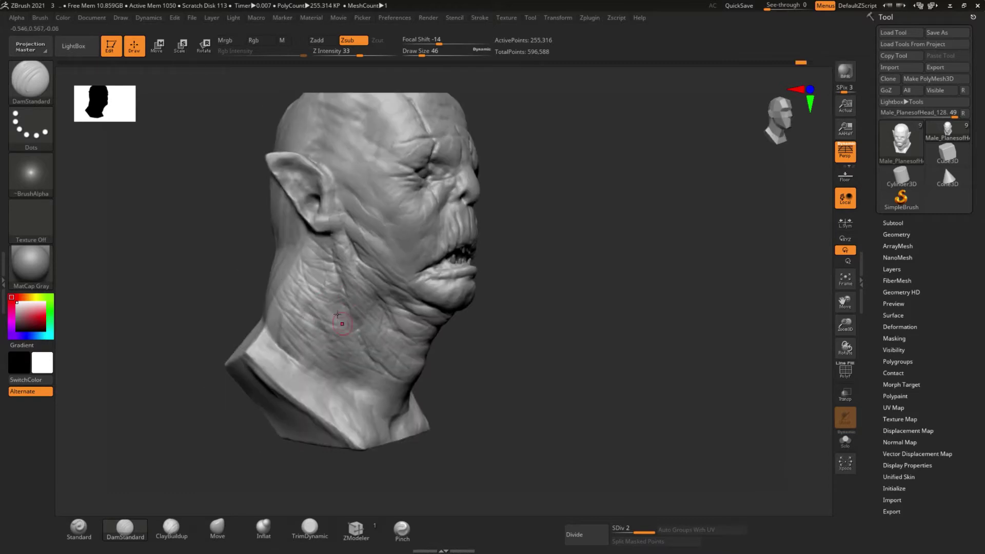
pyautogui.moveTo(369, 370); pyautogui.dragTo(433, 338, button='right')
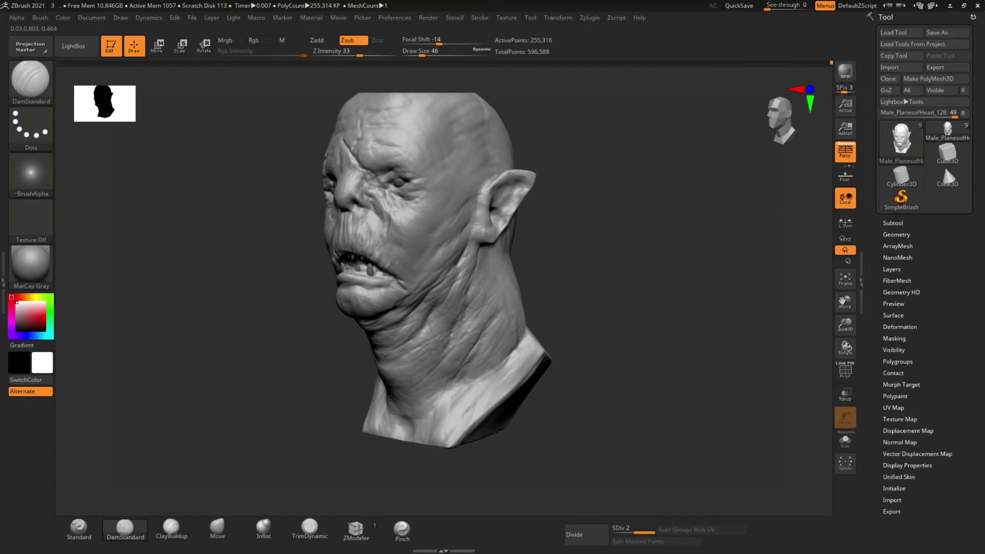
pyautogui.moveTo(459, 253); pyautogui.dragTo(401, 318, button='right')
pyautogui.moveTo(272, 396)
pyautogui.mouseDown(button='right')
pyautogui.moveTo(423, 409)
pyautogui.moveTo(350, 361)
pyautogui.mouseUp(button='right')
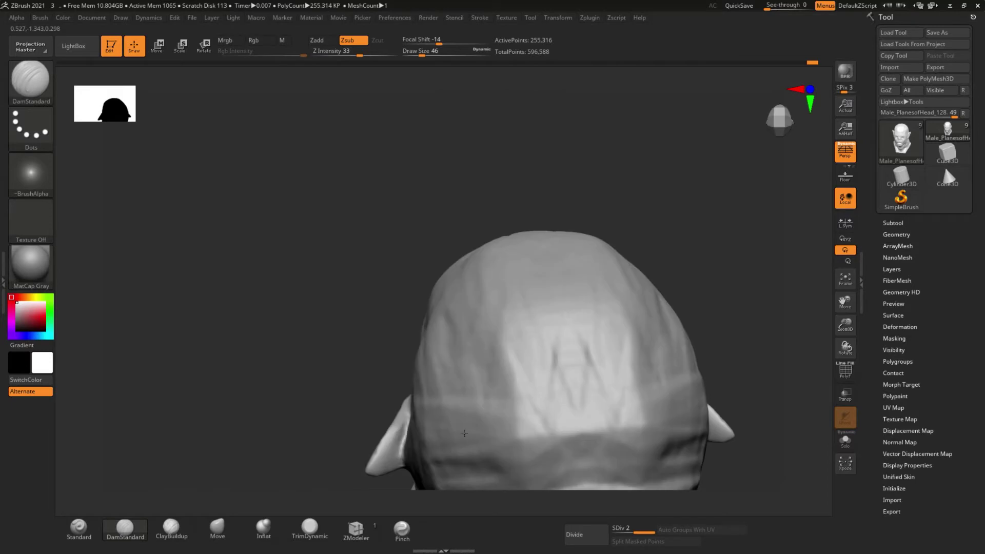
pyautogui.moveTo(367, 324)
pyautogui.mouseDown(button='right')
pyautogui.moveTo(340, 292)
pyautogui.moveTo(165, 418)
pyautogui.moveTo(301, 358)
pyautogui.moveTo(359, 389)
pyautogui.moveTo(400, 433)
pyautogui.moveTo(420, 425)
pyautogui.moveTo(282, 268)
pyautogui.moveTo(655, 312)
pyautogui.mouseUp(button='right')
pyautogui.hotkey('ctrl', 'd')
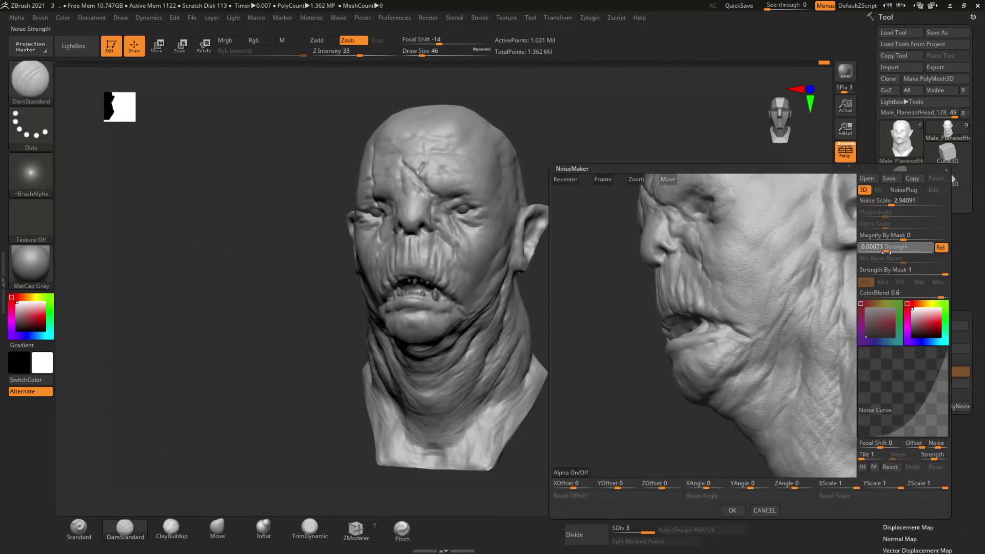
# Step: Keep the NoiseMaker settings and give the Standard brush a Color Spray stroke
pyautogui.click(732, 511)
pyautogui.click(31, 128)
pyautogui.click(239, 141)
pyautogui.moveTo(475, 375); pyautogui.dragTo(369, 364, button='right')
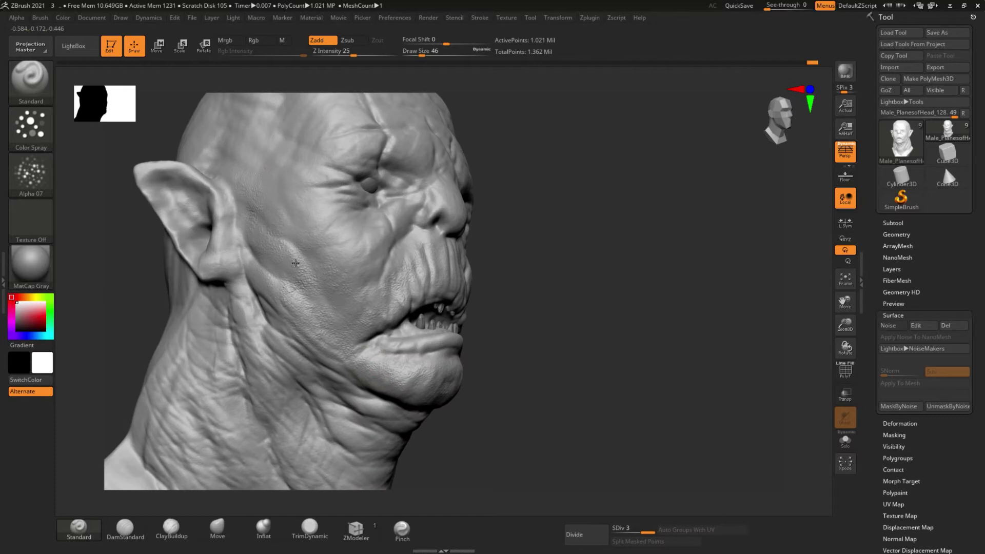
# Step: Orbit the head from below, front and sides to review the sprayed skin detail
pyautogui.moveTo(295, 262); pyautogui.dragTo(391, 399, button='right')
pyautogui.moveTo(554, 398)
pyautogui.mouseDown(button='right')
pyautogui.moveTo(184, 399)
pyautogui.moveTo(329, 198)
pyautogui.moveTo(413, 227)
pyautogui.mouseUp(button='right')
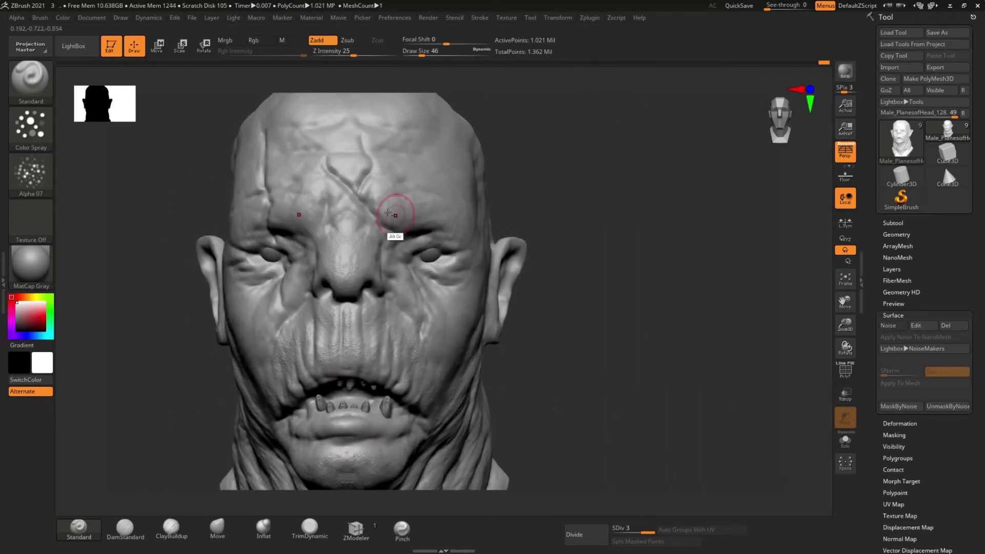
pyautogui.moveTo(267, 222)
pyautogui.mouseDown(button='right')
pyautogui.moveTo(429, 314)
pyautogui.moveTo(180, 384)
pyautogui.moveTo(389, 352)
pyautogui.mouseUp(button='right')
pyautogui.keyDown('alt'); pyautogui.moveTo(279, 433); pyautogui.dragTo(487, 397, button='right'); pyautogui.keyUp('alt')
pyautogui.moveTo(511, 236)
pyautogui.mouseDown(button='right')
pyautogui.moveTo(413, 329)
pyautogui.moveTo(384, 240)
pyautogui.mouseUp(button='right')
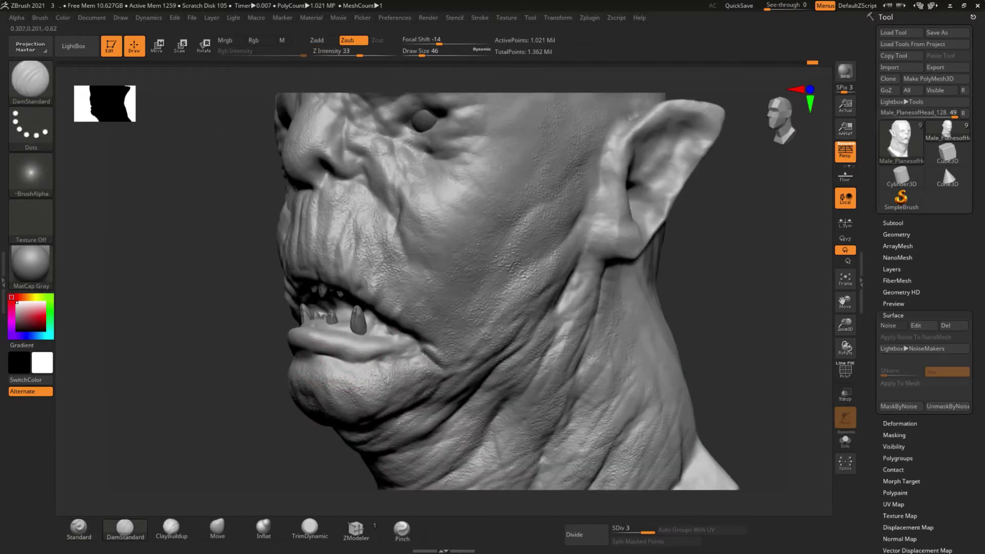
pyautogui.moveTo(351, 336); pyautogui.dragTo(280, 336, button='right')
pyautogui.moveTo(330, 227); pyautogui.dragTo(328, 267, button='right')
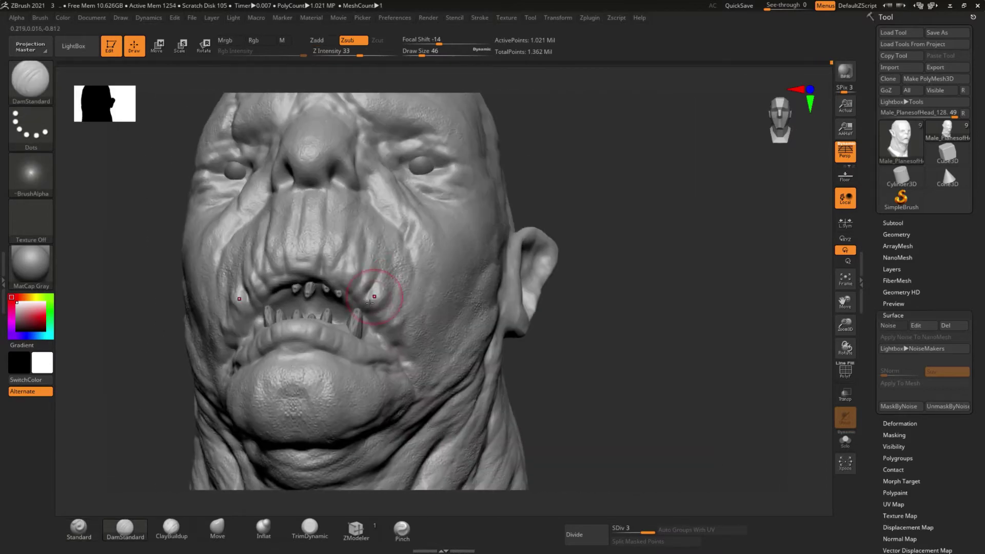
pyautogui.moveTo(308, 308)
pyautogui.mouseDown(button='right')
pyautogui.moveTo(285, 337)
pyautogui.moveTo(390, 307)
pyautogui.mouseUp(button='right')
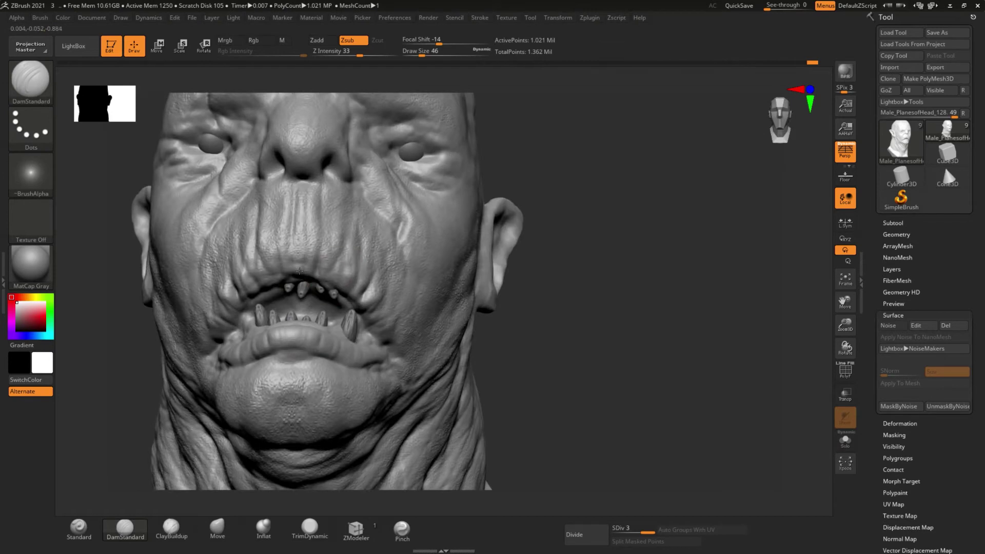
pyautogui.keyDown('alt'); pyautogui.moveTo(462, 298); pyautogui.dragTo(574, 294, button='right'); pyautogui.keyUp('alt')
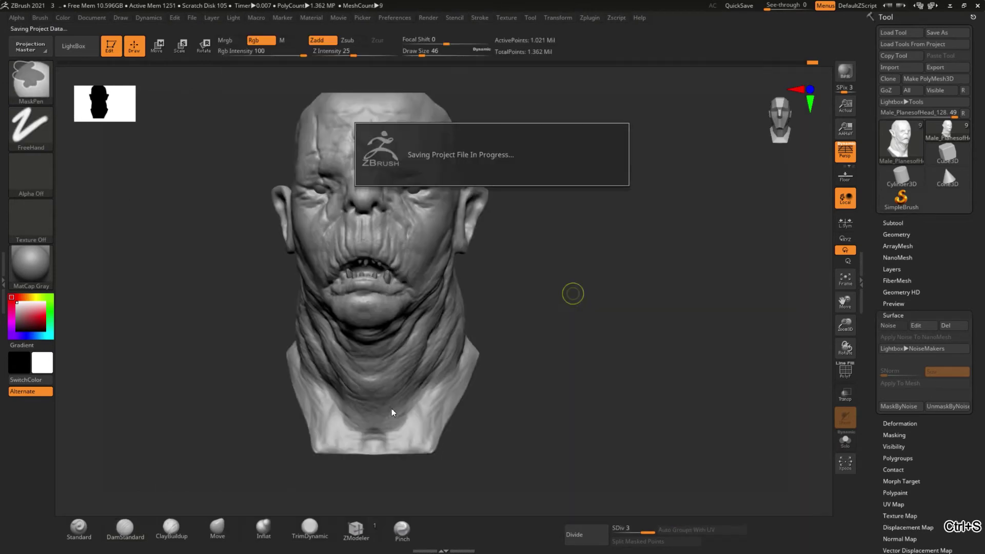
# Step: Undo one step and check the skull top and three-quarter views
pyautogui.moveTo(213, 292); pyautogui.dragTo(121, 321, button='right')
pyautogui.hotkey('ctrl', 'z')
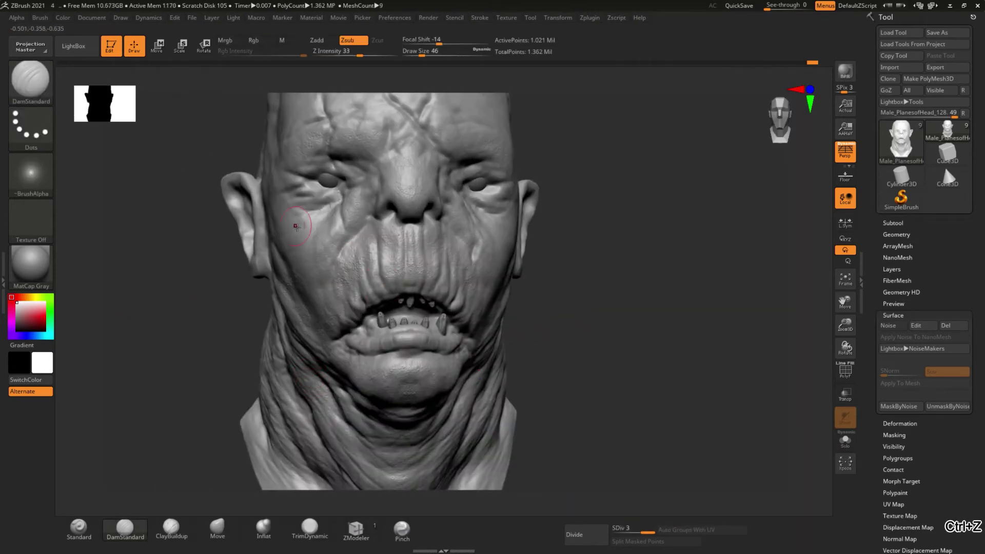
pyautogui.moveTo(333, 165); pyautogui.dragTo(334, 208, button='right')
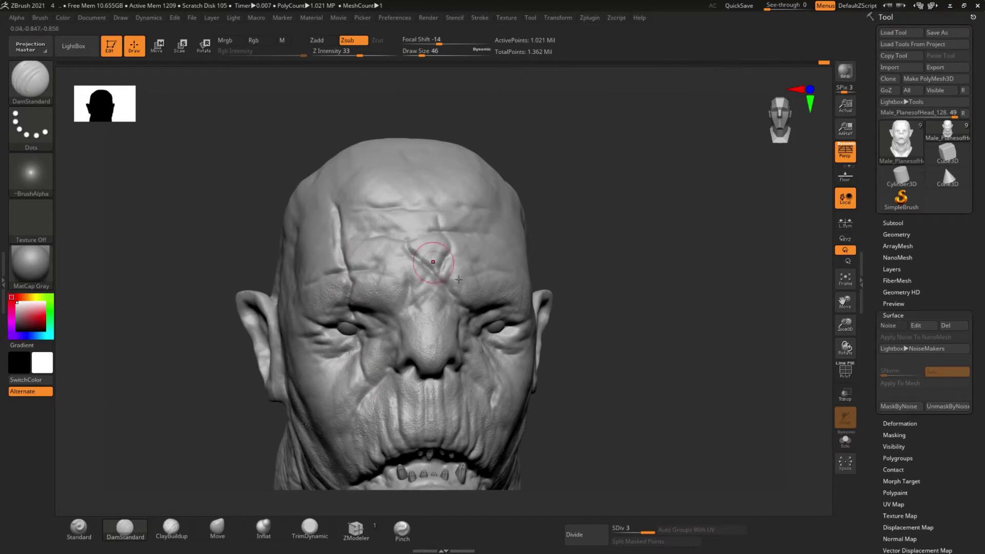
pyautogui.moveTo(522, 343); pyautogui.dragTo(505, 367, button='right')
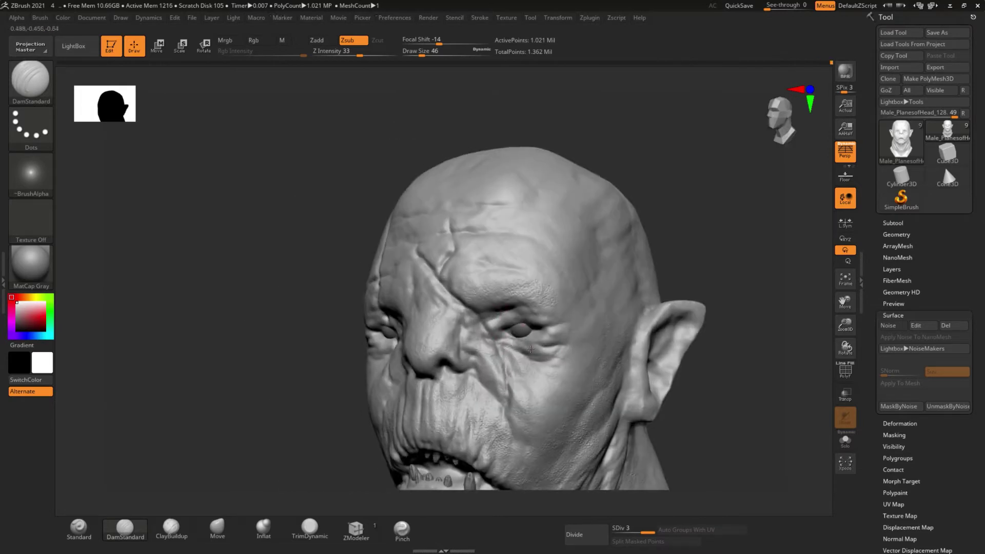
pyautogui.moveTo(495, 334); pyautogui.dragTo(328, 323, button='right')
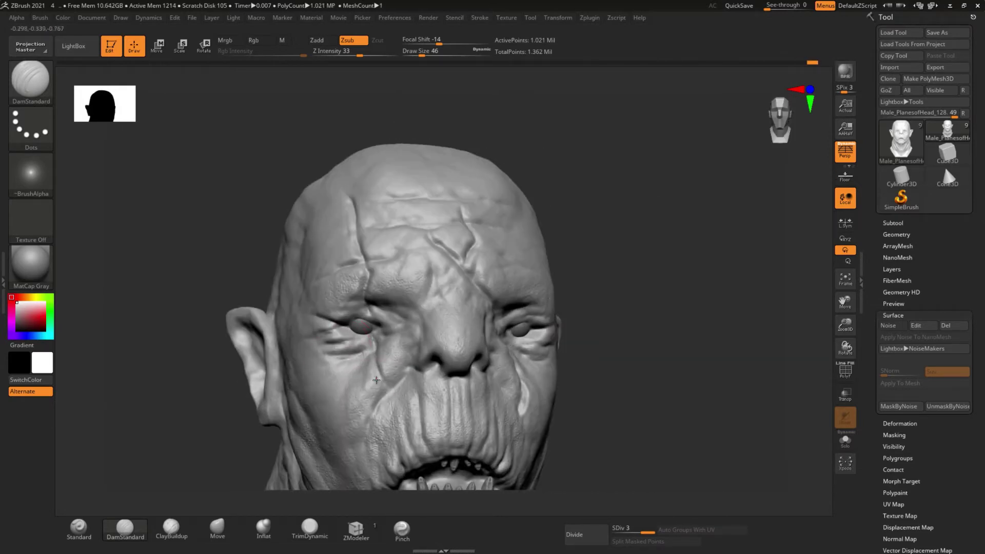
pyautogui.moveTo(398, 406); pyautogui.dragTo(380, 258, button='right')
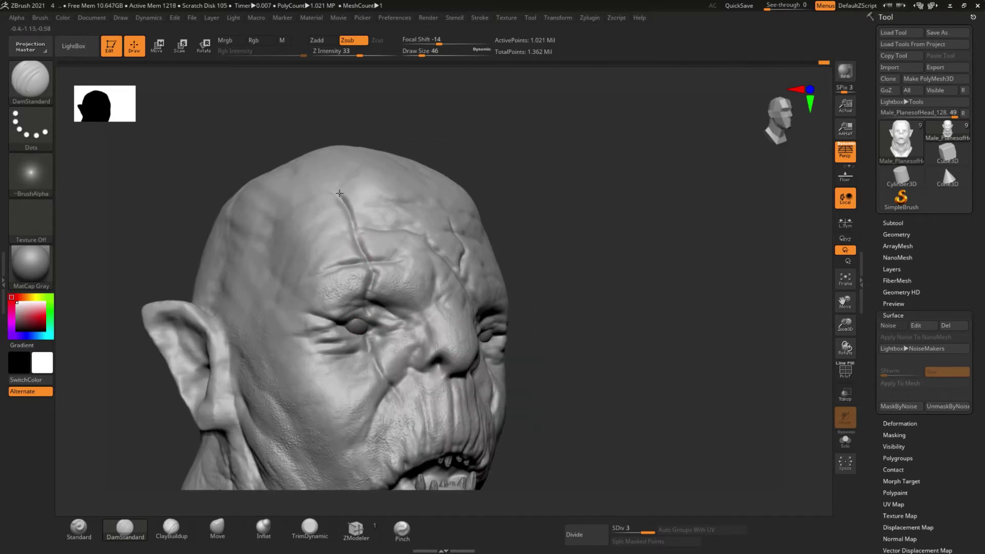
# Step: Reframe the head, undo several more steps, and select Alpha 60 for the spray brush
pyautogui.press('f')
pyautogui.moveTo(569, 367)
pyautogui.keyDown('ctrl'); pyautogui.mouseDown(button='right')
pyautogui.moveTo(638, 433)
pyautogui.moveTo(382, 315)
pyautogui.moveTo(193, 394)
pyautogui.moveTo(440, 285)
pyautogui.mouseUp(button='right'); pyautogui.keyUp('ctrl')
pyautogui.press('f')
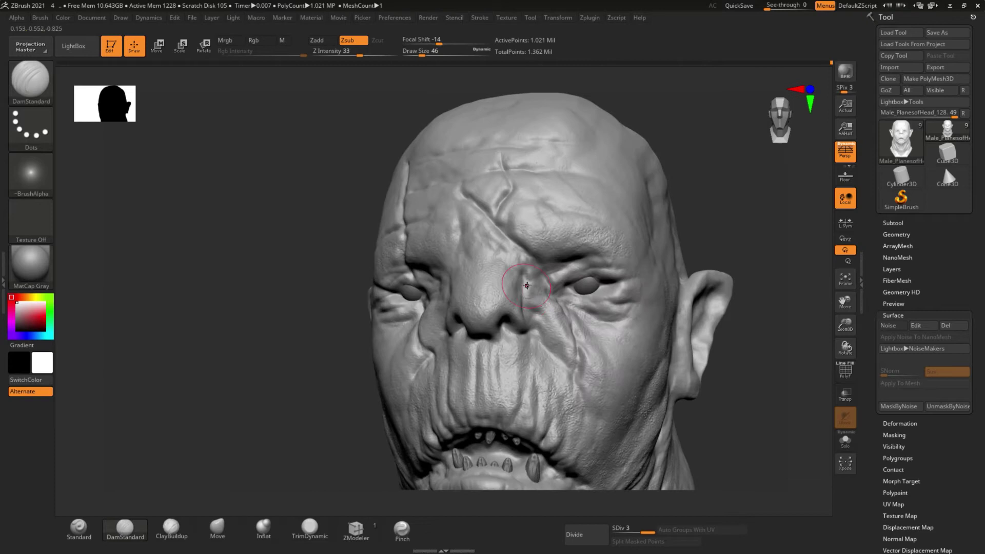
pyautogui.moveTo(564, 341); pyautogui.dragTo(442, 274, button='right')
pyautogui.hotkey('ctrl', 'z')
pyautogui.hotkey('ctrl', 'z')
pyautogui.hotkey('ctrl', 'z')
pyautogui.hotkey('ctrl', 'z')
pyautogui.hotkey('ctrl', 'z')
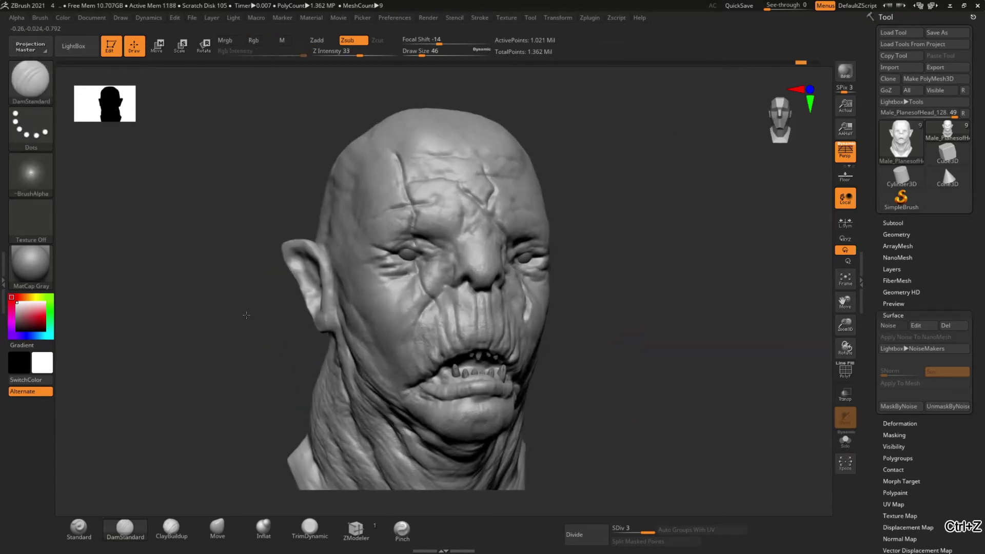
pyautogui.hotkey('ctrl', 'z')
pyautogui.click(38, 202)
pyautogui.hotkey('ctrl', 'z')
pyautogui.hotkey('ctrl', 'z')
# Step: Undo seven more recent sculpting steps on the orc head
pyautogui.hotkey('ctrl', 'z')
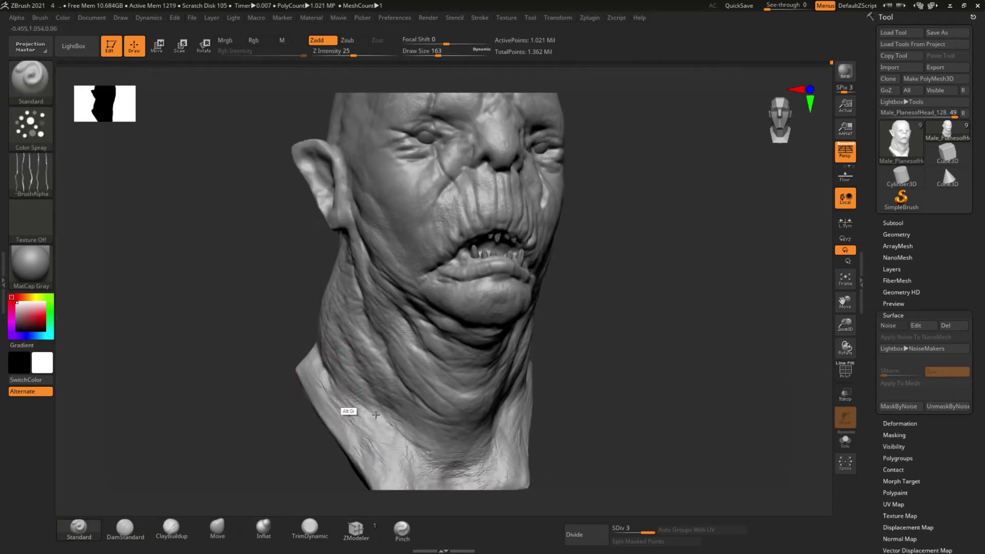
pyautogui.hotkey('ctrl', 'z')
pyautogui.hotkey('ctrl', 'z')
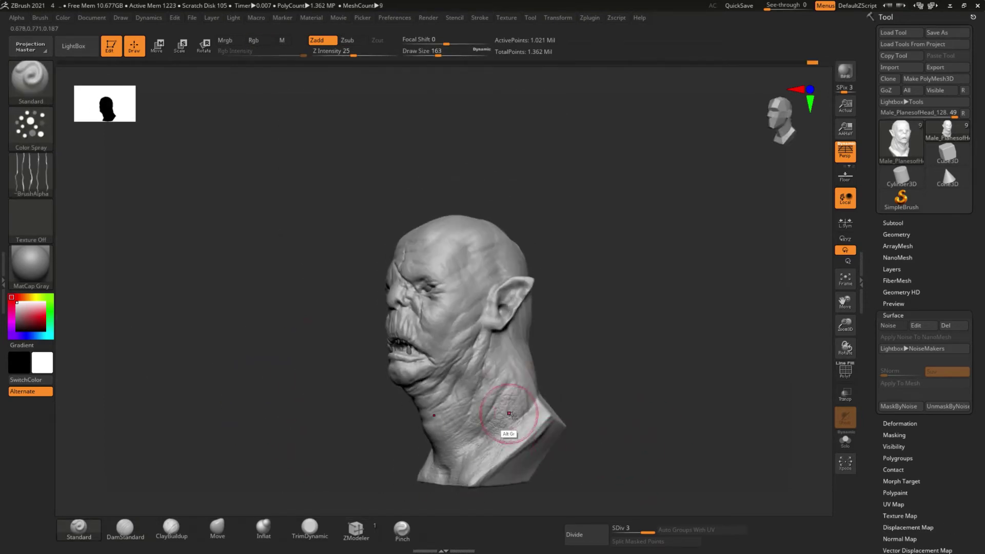
pyautogui.hotkey('ctrl', 'z')
pyautogui.hotkey('ctrl', 'z')
pyautogui.hotkey('ctrl', 'z')
pyautogui.hotkey('ctrl', 'z')
pyautogui.hotkey('ctrl', 'z')
pyautogui.hotkey('ctrl', 'z')
pyautogui.hotkey('ctrl', 'z')
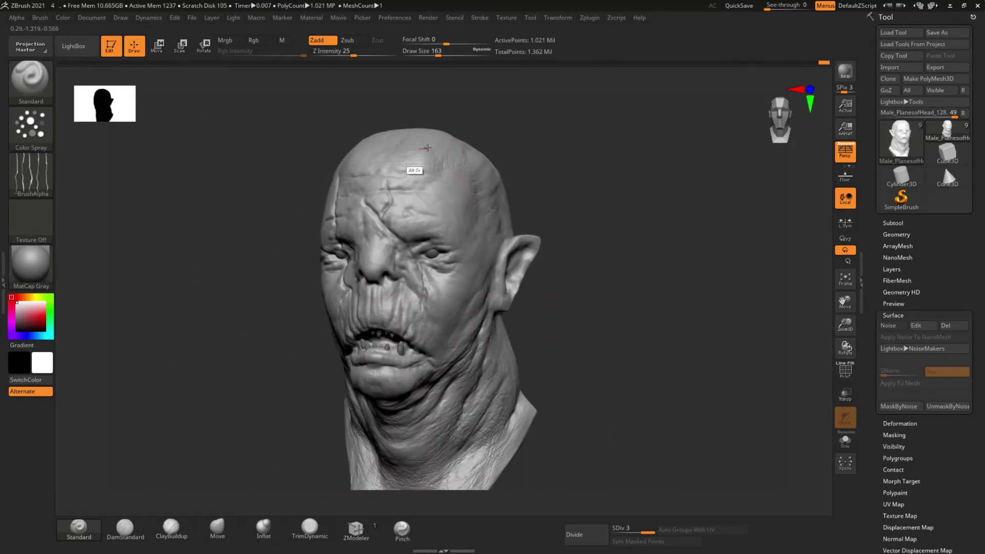
pyautogui.hotkey('ctrl', 'z')
pyautogui.hotkey('ctrl', 'z')
pyautogui.hotkey('ctrl', 'z')
pyautogui.hotkey('ctrl', 'z')
pyautogui.hotkey('ctrl', 'z')
pyautogui.hotkey('ctrl', 'z')
pyautogui.hotkey('ctrl', 'z')
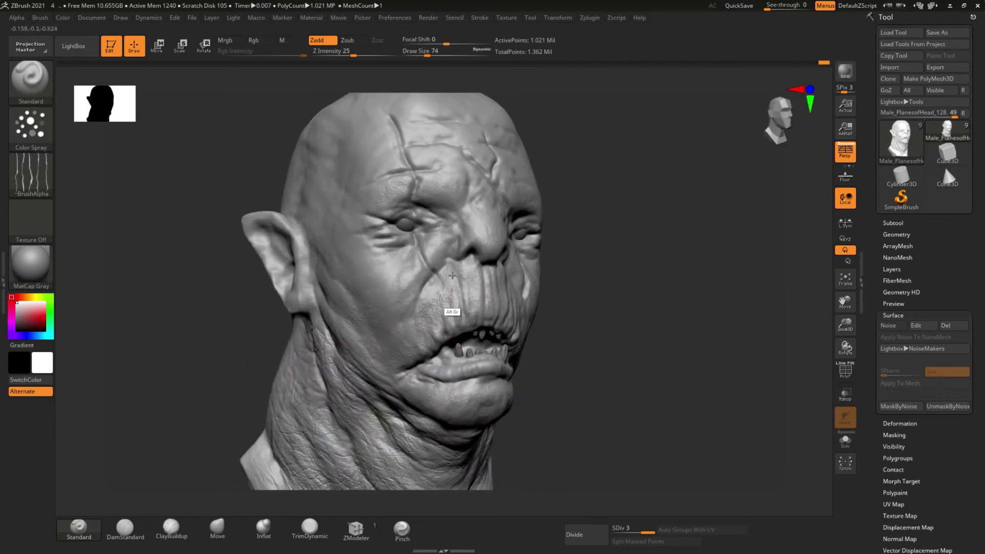
pyautogui.hotkey('ctrl', 'z')
pyautogui.hotkey('ctrl', 'z')
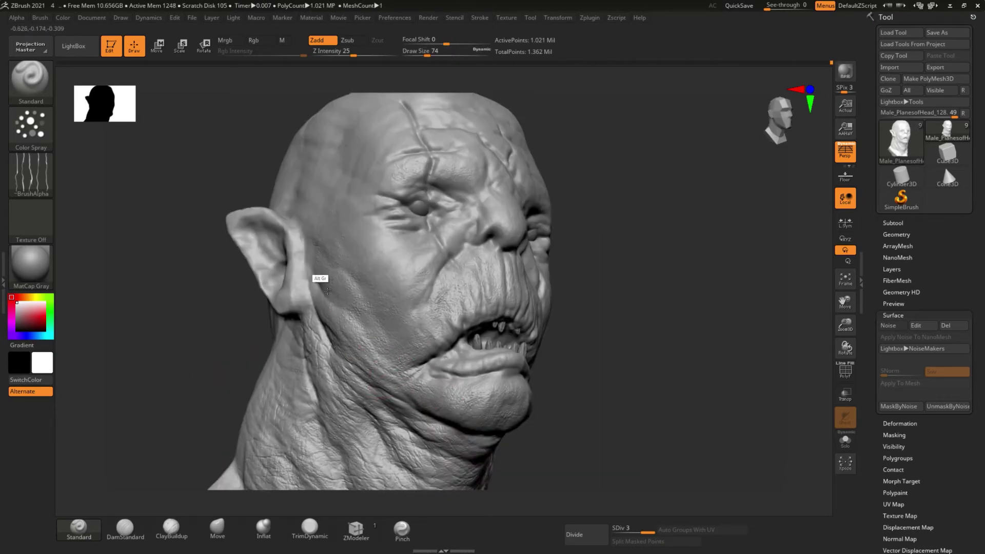
pyautogui.hotkey('ctrl', 'z')
pyautogui.hotkey('ctrl', 'z')
pyautogui.hotkey('ctrl', 'z')
pyautogui.hotkey('ctrl', 'z')
pyautogui.hotkey('ctrl', 'z')
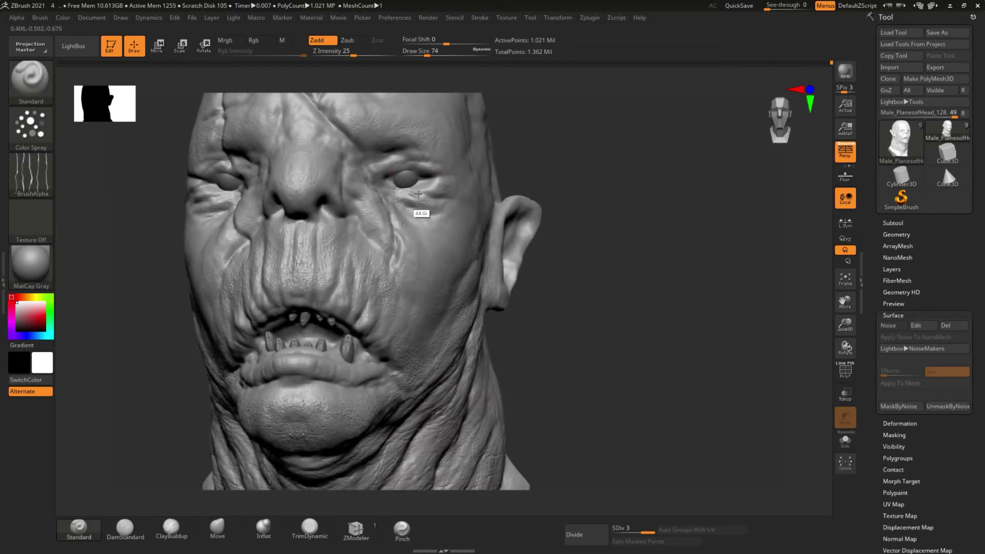
pyautogui.hotkey('ctrl', 'z')
pyautogui.hotkey('ctrl', 'z')
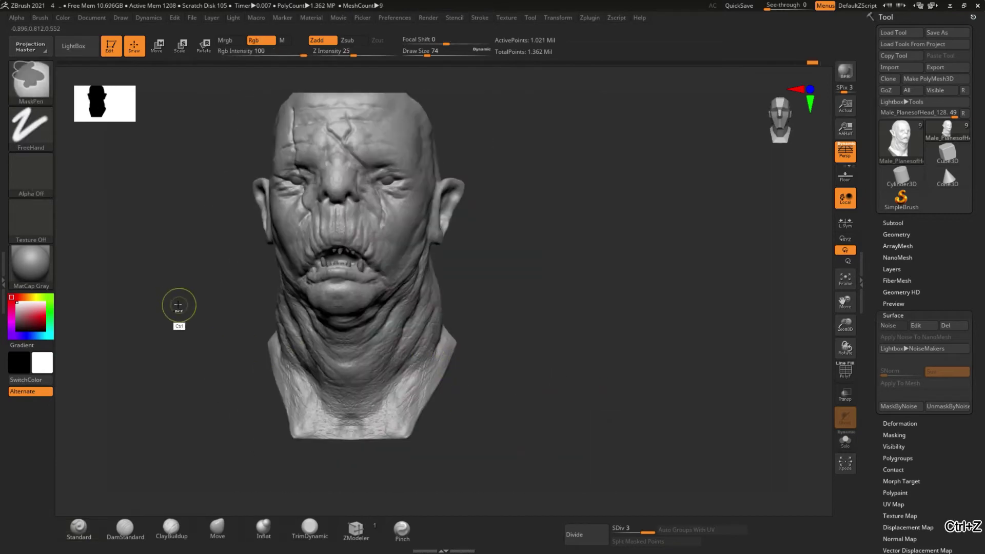
pyautogui.hotkey('ctrl', 'z')
# Step: Load the Slash2 brush from the LightBox brush library
pyautogui.press(',')
pyautogui.click(166, 70)
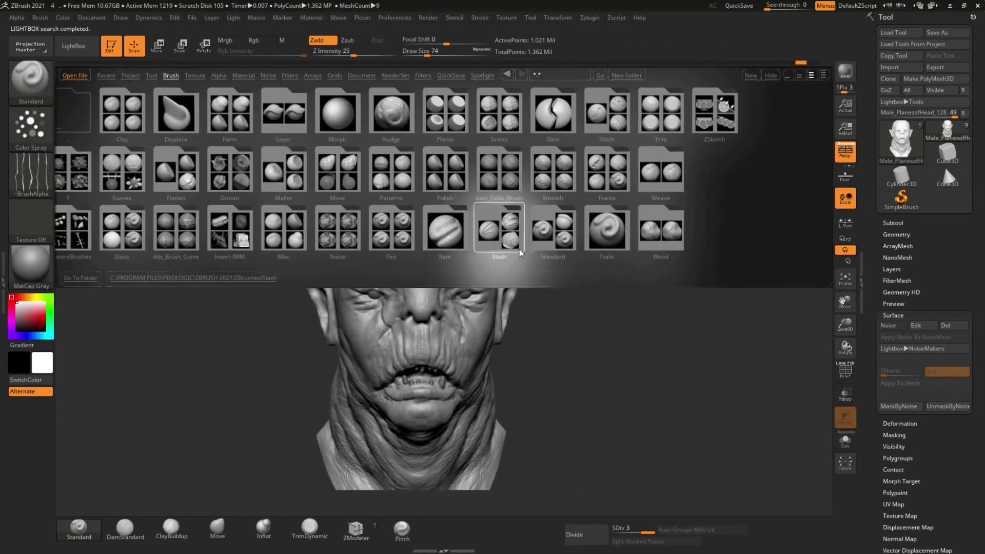
pyautogui.doubleClick(505, 234)
# Step: Undo back through the sculpting history until the orc head is at SDiv 1
pyautogui.hotkey('ctrl', 'z')
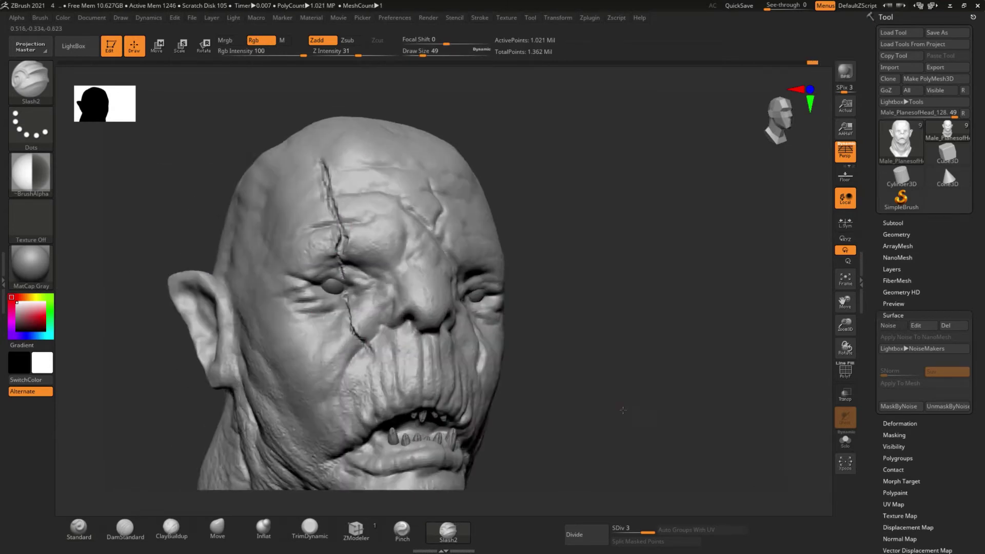
pyautogui.hotkey('ctrl', 'z')
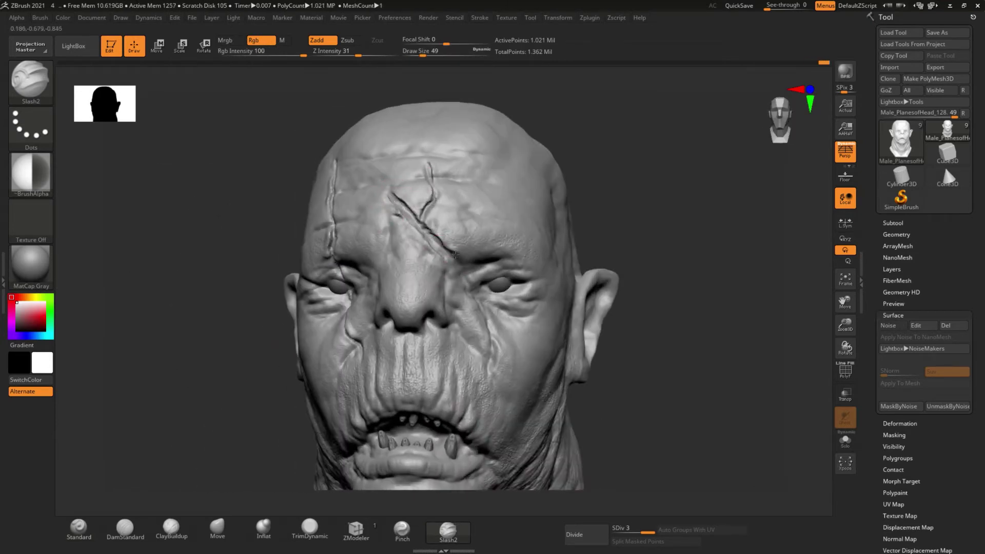
pyautogui.hotkey('ctrl', 'z')
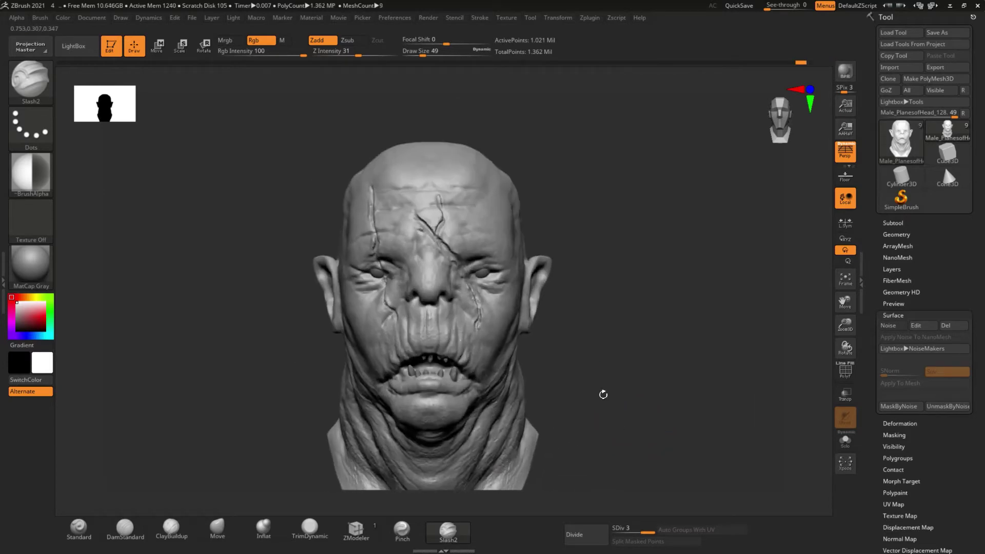
pyautogui.hotkey('ctrl', 'z')
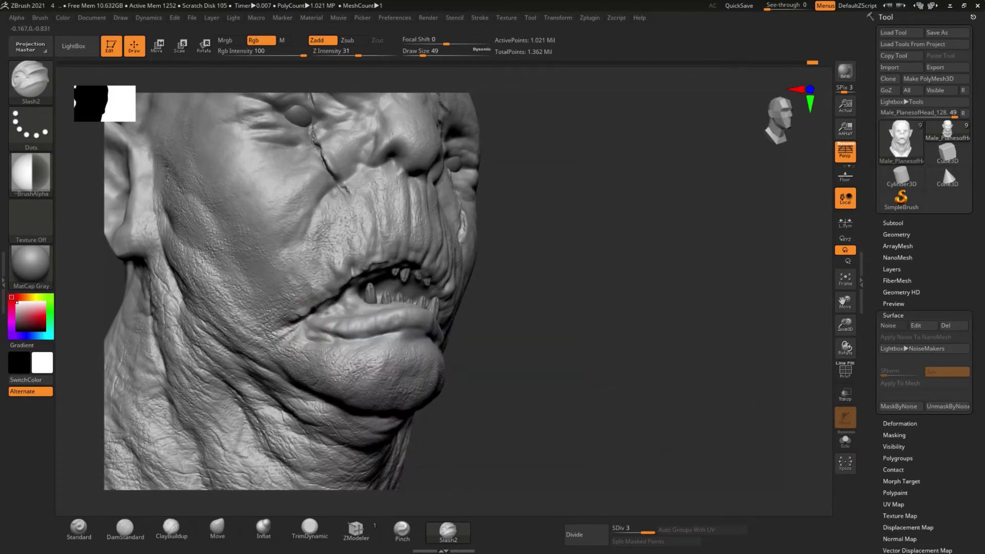
pyautogui.hotkey('ctrl', 'z')
pyautogui.hotkey('ctrl', 'z')
pyautogui.hotkey('ctrl', 'z')
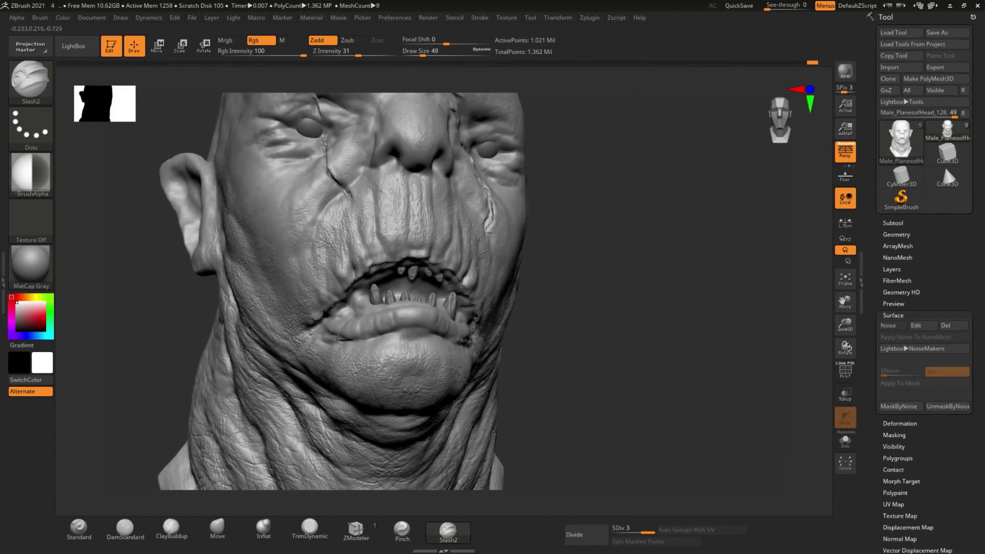
pyautogui.hotkey('ctrl', 'z')
pyautogui.hotkey('ctrl', 'z')
pyautogui.hotkey('ctrl', 'z')
pyautogui.hotkey('ctrl', 'z')
pyautogui.hotkey('ctrl', 'z')
pyautogui.hotkey('ctrl', 'z')
pyautogui.hotkey('ctrl', 'z')
pyautogui.hotkey('ctrl', 'z')
pyautogui.press('F7')
pyautogui.hotkey('ctrl', 'z')
pyautogui.hotkey('ctrl', 'z')
pyautogui.hotkey('ctrl', 'z')
pyautogui.hotkey('ctrl', 'z')
pyautogui.hotkey('ctrl', 'z')
pyautogui.hotkey('ctrl', 'z')
pyautogui.hotkey('ctrl', 'z')
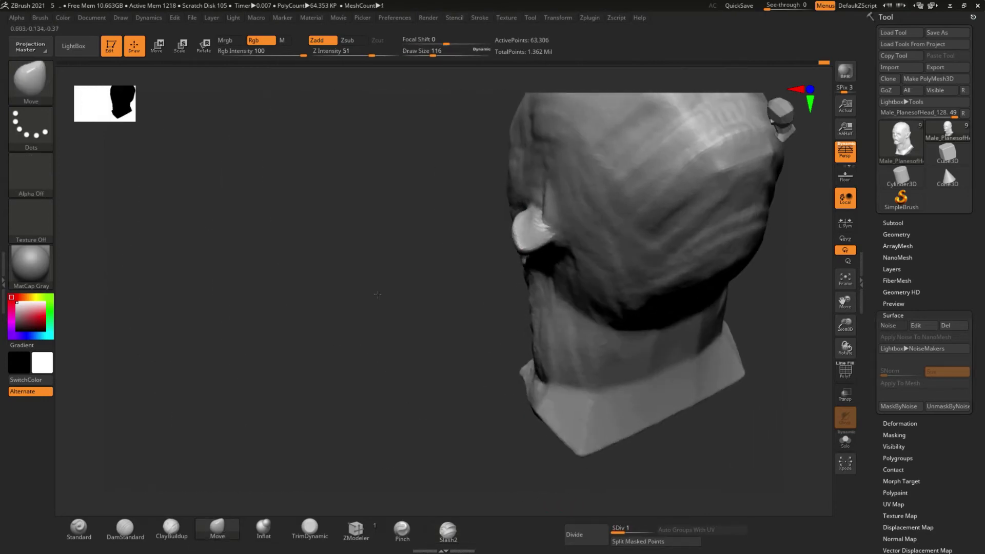
# Step: Return the orc head to SDiv 3 (1.021 million points) and turn it to face front
pyautogui.hotkey('ctrl', 'z')
pyautogui.hotkey('ctrl', 'z')
pyautogui.hotkey('ctrl', 'z')
pyautogui.hotkey('ctrl', 'z')
pyautogui.hotkey('ctrl', 'z')
pyautogui.hotkey('ctrl', 'z')
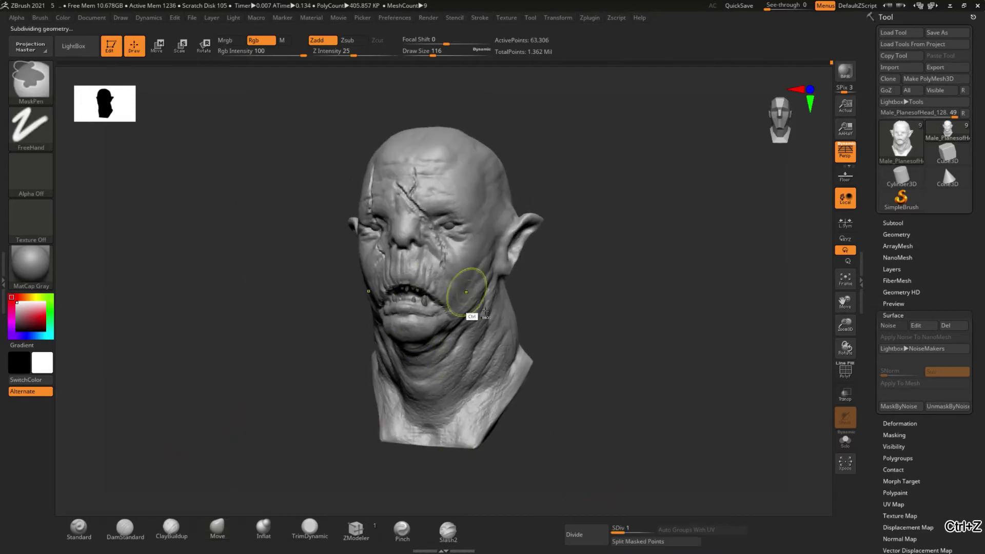
pyautogui.hotkey('ctrl', 'z')
pyautogui.hotkey('ctrl', 'z')
pyautogui.hotkey('ctrl', 'z')
pyautogui.moveTo(594, 352)
pyautogui.mouseDown()
pyautogui.moveTo(598, 275)
pyautogui.moveTo(602, 298)
pyautogui.mouseUp()
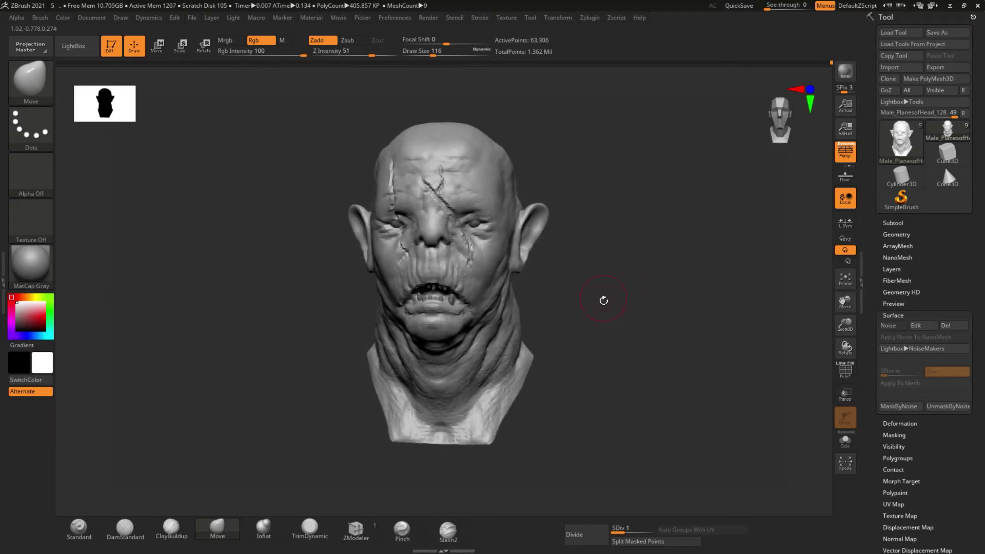
pyautogui.hotkey('ctrl', 'shift', 'z')
pyautogui.hotkey('ctrl', 'shift', 'z')
pyautogui.moveTo(334, 413)
pyautogui.mouseDown()
pyautogui.moveTo(286, 402)
pyautogui.moveTo(270, 352)
pyautogui.mouseUp()
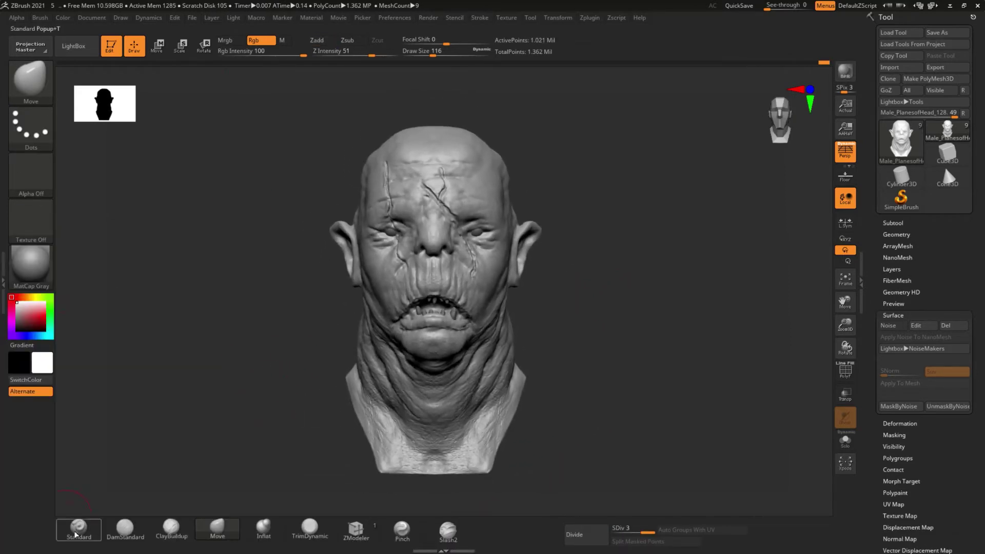
# Step: Select the Standard brush and set a pale, near-white beige paint colour
pyautogui.click(76, 534)
pyautogui.click(32, 297)
pyautogui.moveTo(21, 306); pyautogui.dragTo(34, 298)
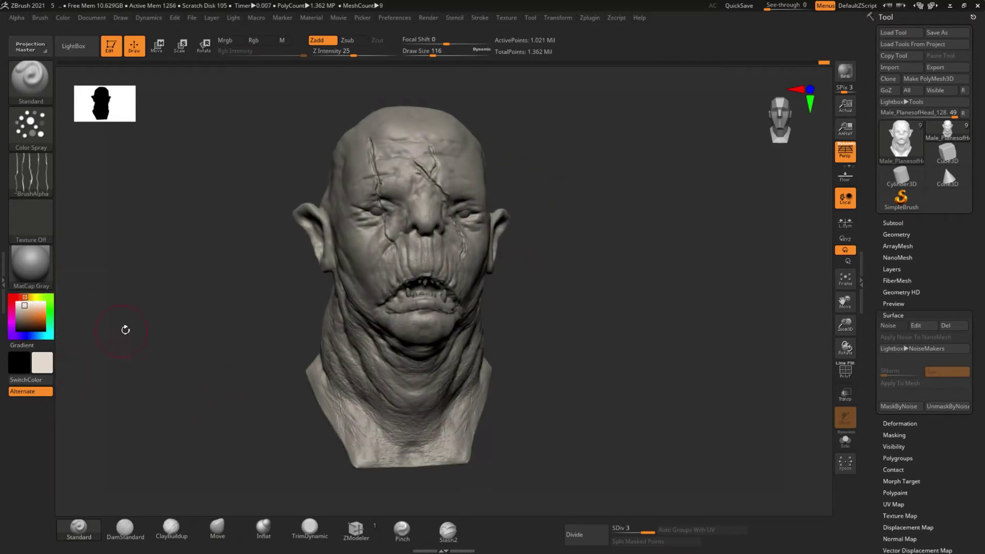
pyautogui.moveTo(77, 334)
pyautogui.mouseDown()
pyautogui.moveTo(308, 412)
pyautogui.moveTo(202, 392)
pyautogui.moveTo(102, 348)
pyautogui.mouseUp()
pyautogui.moveTo(26, 303); pyautogui.dragTo(20, 306)
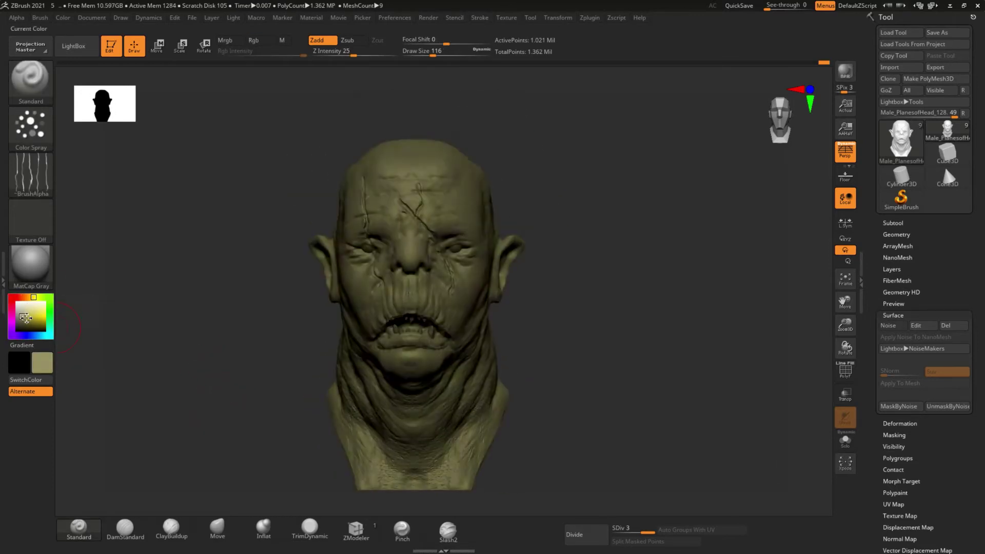
pyautogui.moveTo(219, 373); pyautogui.dragTo(77, 328)
pyautogui.click(18, 297)
pyautogui.click(25, 305)
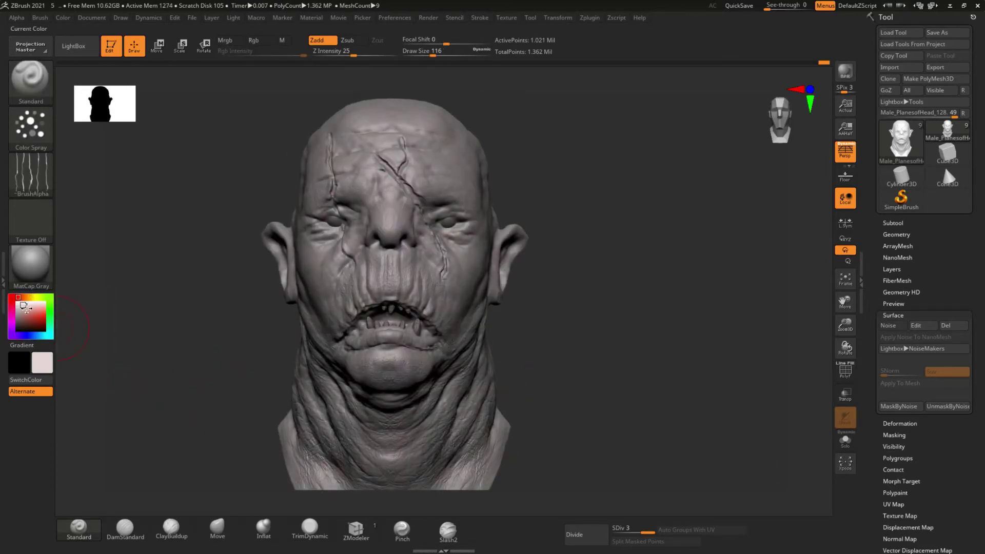
pyautogui.moveTo(203, 360)
pyautogui.mouseDown()
pyautogui.moveTo(11, 315)
pyautogui.moveTo(42, 297)
pyautogui.mouseUp()
pyautogui.click(23, 305)
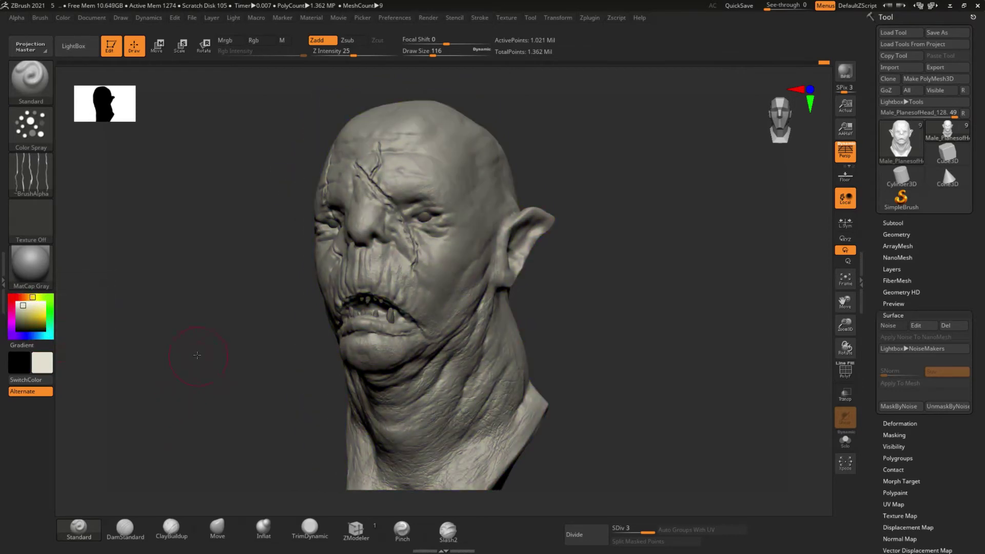
pyautogui.moveTo(198, 358); pyautogui.dragTo(204, 395)
# Step: Shrink the brush and subdivide the orc head to SDiv 4 (4.085 million points)
pyautogui.hotkey('ctrl', 'z')
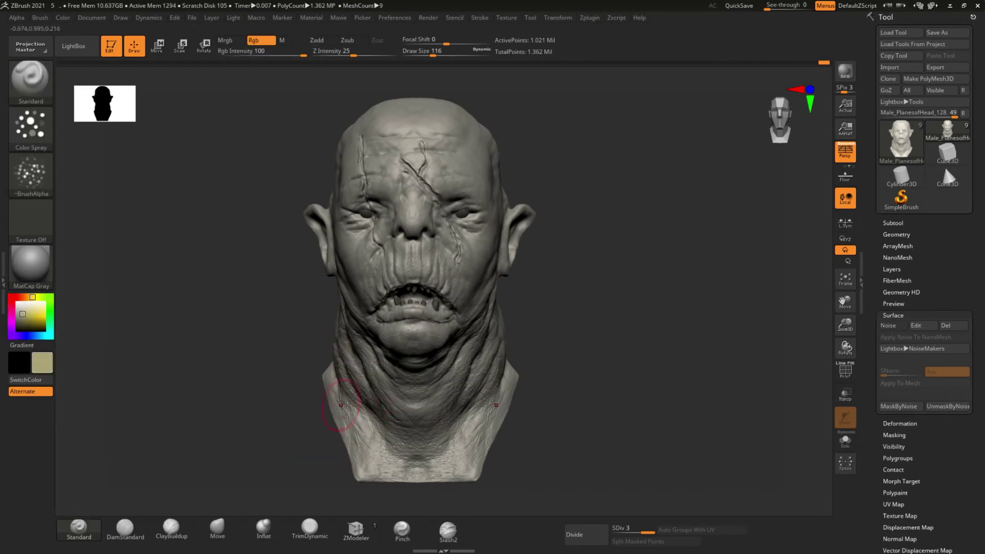
pyautogui.moveTo(328, 383)
pyautogui.mouseDown()
pyautogui.moveTo(385, 341)
pyautogui.moveTo(425, 329)
pyautogui.mouseUp()
pyautogui.press('space')
pyautogui.hotkey('ctrl', 'd')
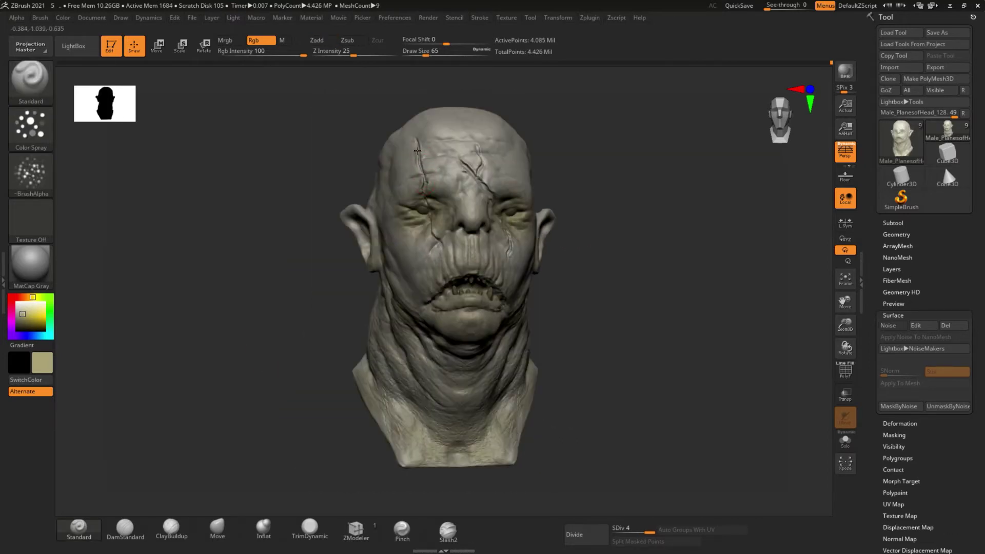
# Step: Sample a pink colour and spray faint tones over the upper lip, eyes and jowls
pyautogui.moveTo(473, 232); pyautogui.dragTo(341, 417)
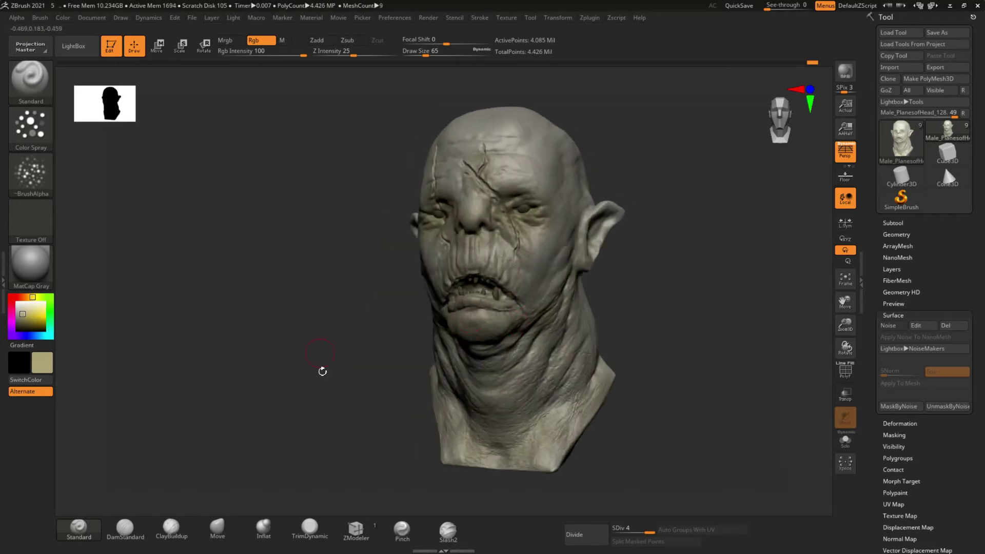
pyautogui.press('c')
pyautogui.press('s')
pyautogui.moveTo(429, 216); pyautogui.dragTo(430, 296)
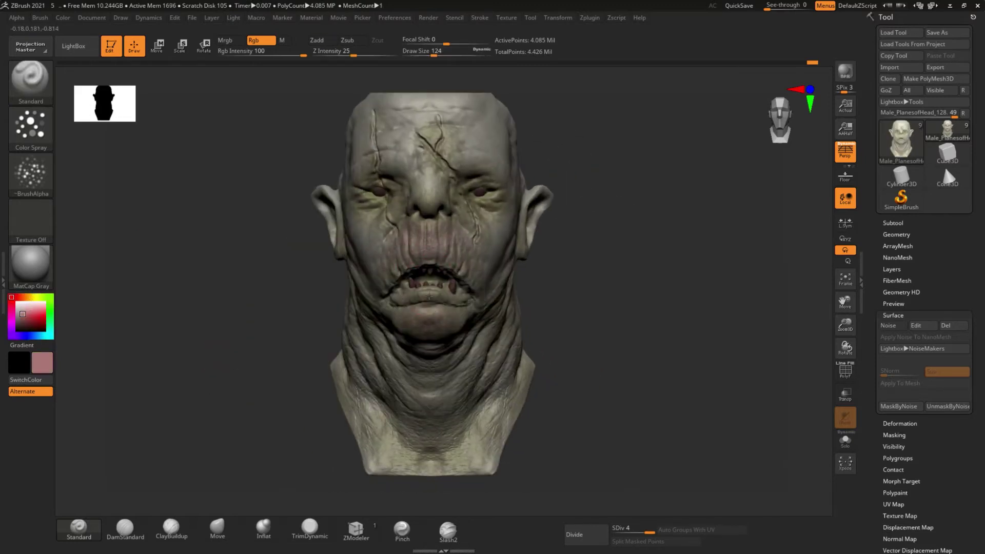
pyautogui.moveTo(444, 189); pyautogui.dragTo(347, 204)
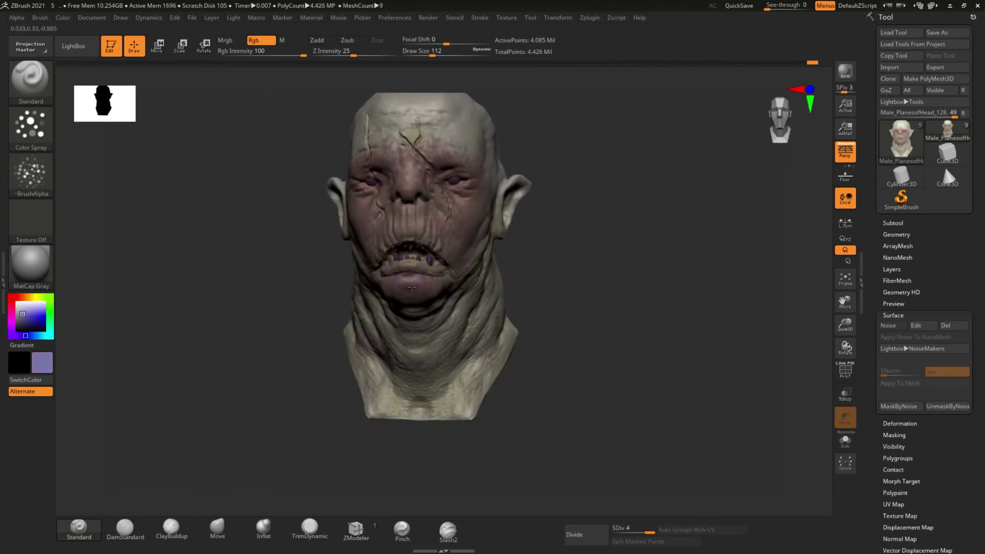
pyautogui.moveTo(444, 253)
pyautogui.mouseDown()
pyautogui.moveTo(392, 243)
pyautogui.moveTo(374, 352)
pyautogui.mouseUp()
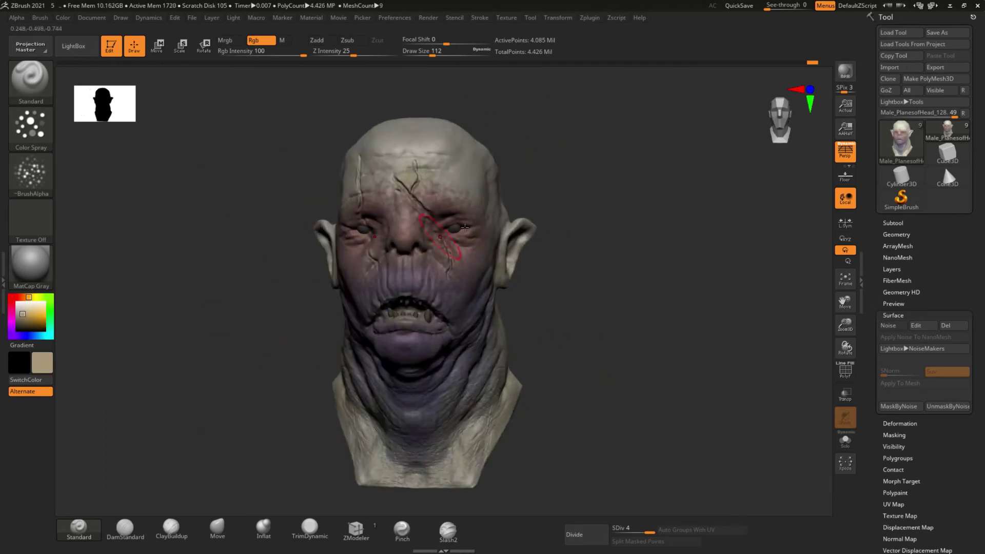
pyautogui.moveTo(17, 298)
pyautogui.mouseDown()
pyautogui.moveTo(508, 196)
pyautogui.moveTo(513, 389)
pyautogui.moveTo(286, 343)
pyautogui.mouseUp()
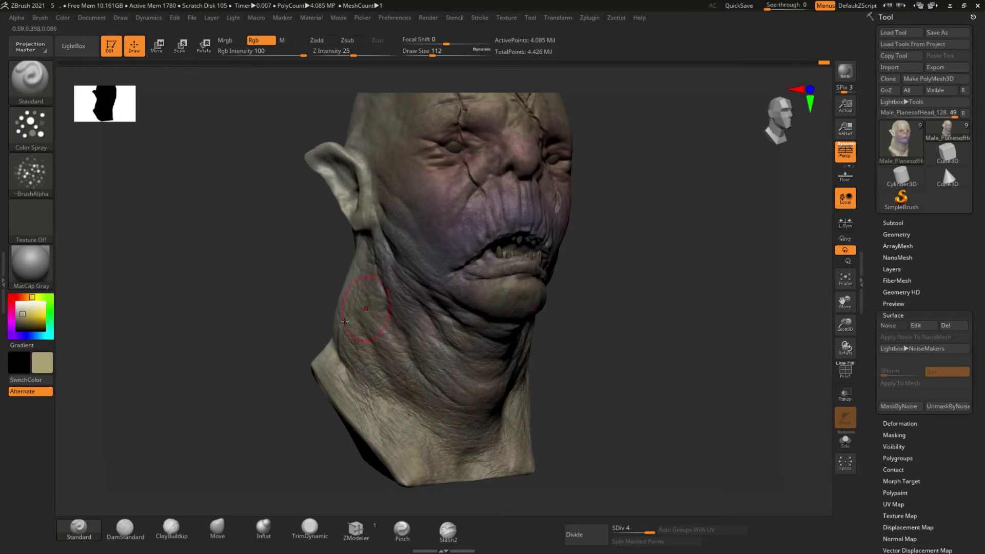
pyautogui.keyDown('shift'); pyautogui.moveTo(345, 321); pyautogui.dragTo(463, 300); pyautogui.keyUp('shift')
pyautogui.press('[')
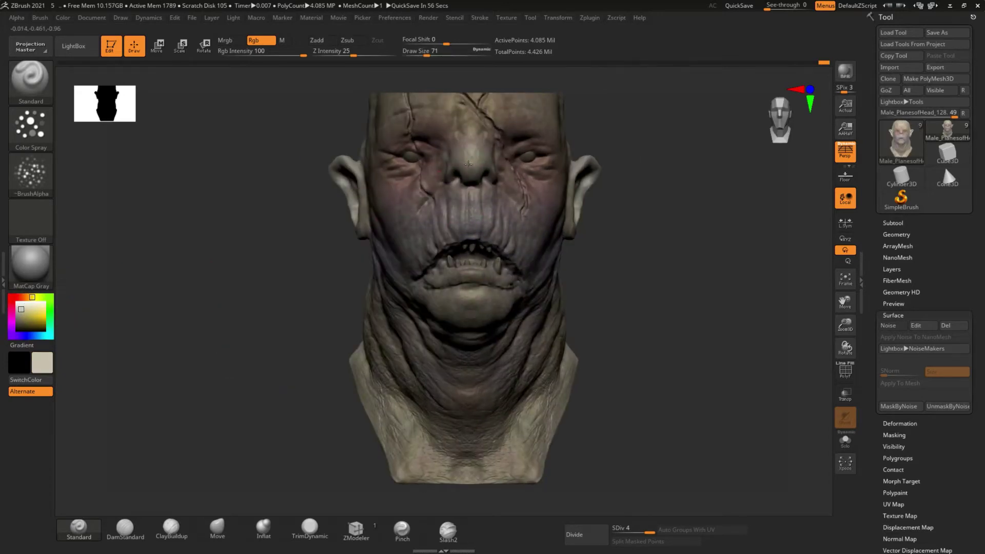
pyautogui.moveTo(468, 164); pyautogui.dragTo(494, 202, button='right')
pyautogui.moveTo(521, 463)
pyautogui.mouseDown(button='right')
pyautogui.moveTo(319, 303)
pyautogui.moveTo(88, 319)
pyautogui.mouseUp(button='right')
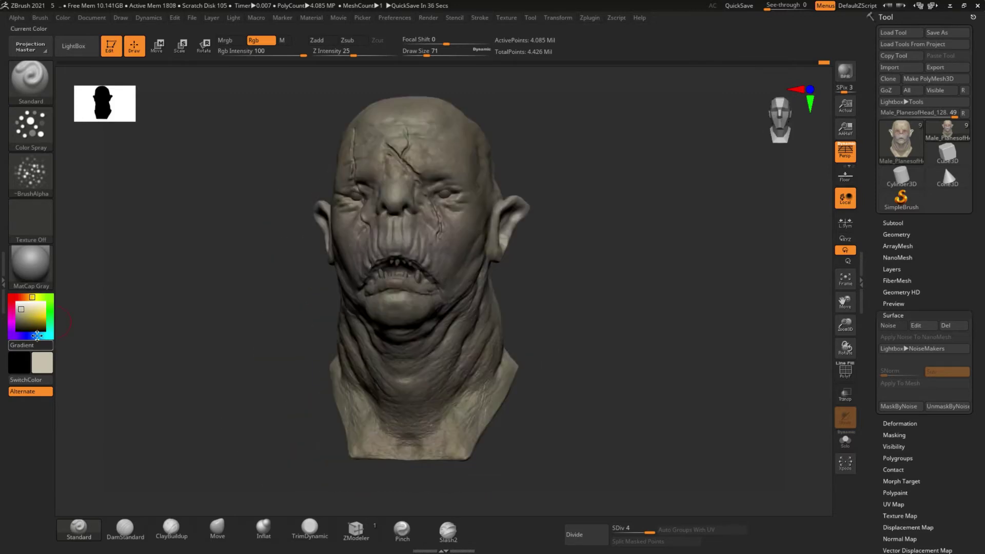
pyautogui.moveTo(329, 282); pyautogui.dragTo(307, 374, button='right')
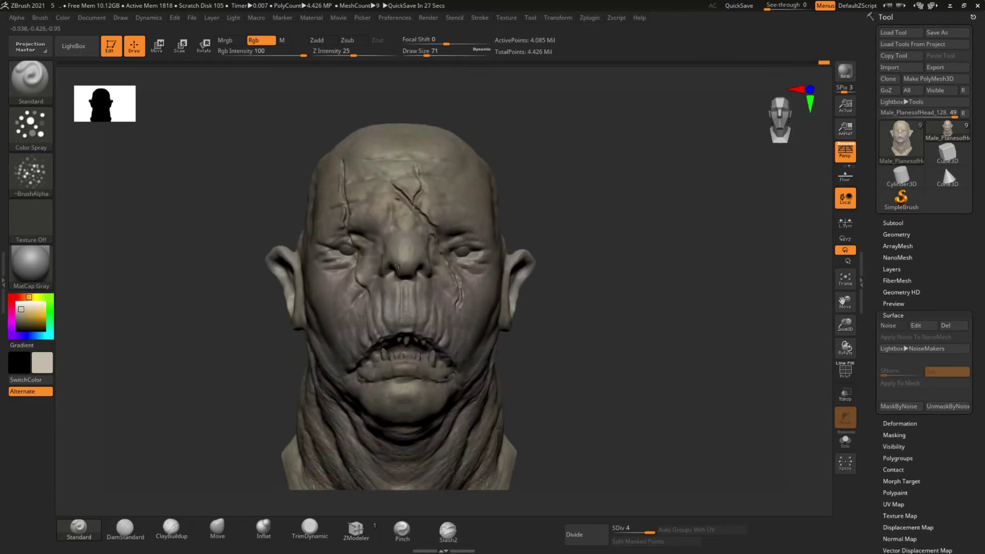
# Step: Polypaint the orc's lips and mouth interior red with a small brush
pyautogui.keyDown('ctrl'); pyautogui.moveTo(211, 376); pyautogui.dragTo(162, 323, button='right'); pyautogui.keyUp('ctrl')
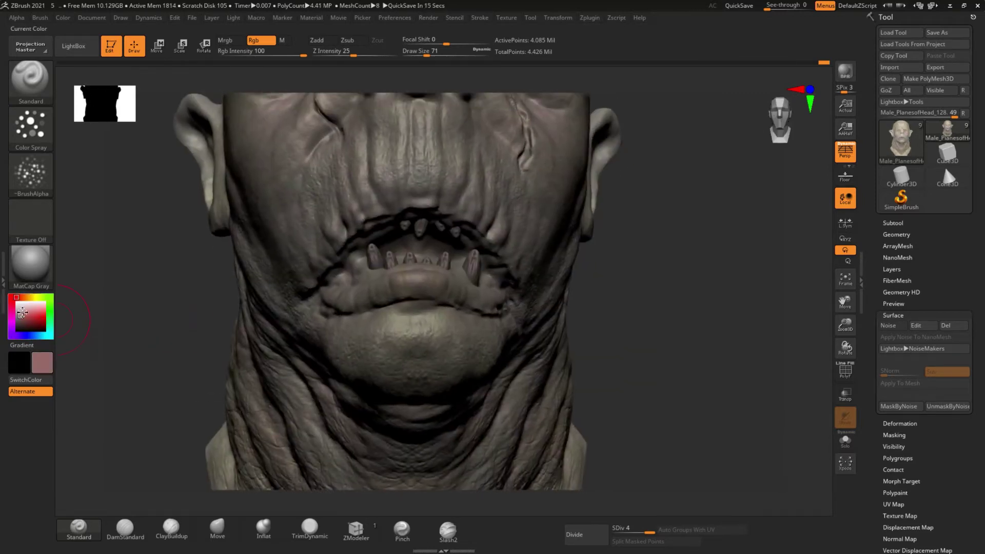
pyautogui.press('space')
pyautogui.moveTo(333, 241); pyautogui.dragTo(493, 251)
pyautogui.moveTo(390, 257)
pyautogui.mouseDown(button='right')
pyautogui.moveTo(308, 267)
pyautogui.moveTo(413, 210)
pyautogui.mouseUp(button='right')
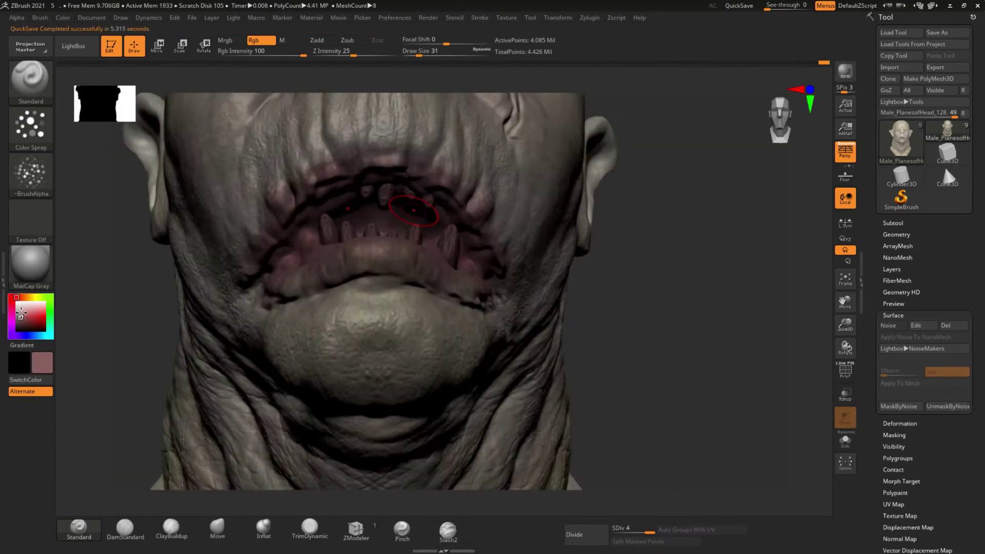
pyautogui.click(21, 313)
pyautogui.moveTo(271, 255); pyautogui.dragTo(396, 248, button='right')
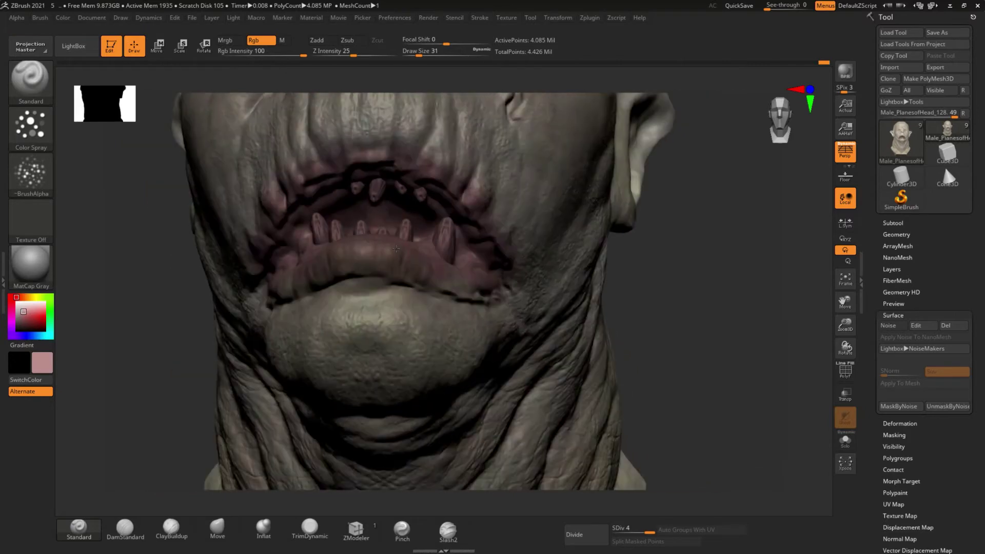
pyautogui.keyDown('ctrl'); pyautogui.moveTo(359, 328); pyautogui.dragTo(389, 287, button='right'); pyautogui.keyUp('ctrl')
pyautogui.moveTo(462, 390); pyautogui.dragTo(602, 392, button='right')
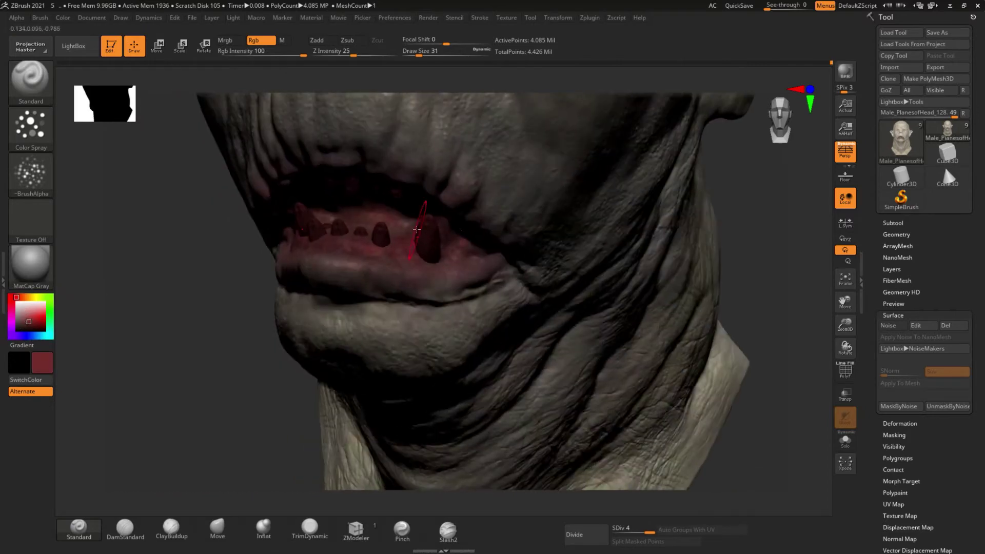
pyautogui.press('f')
pyautogui.moveTo(308, 418)
pyautogui.mouseDown(button='right')
pyautogui.moveTo(279, 426)
pyautogui.moveTo(317, 382)
pyautogui.mouseUp(button='right')
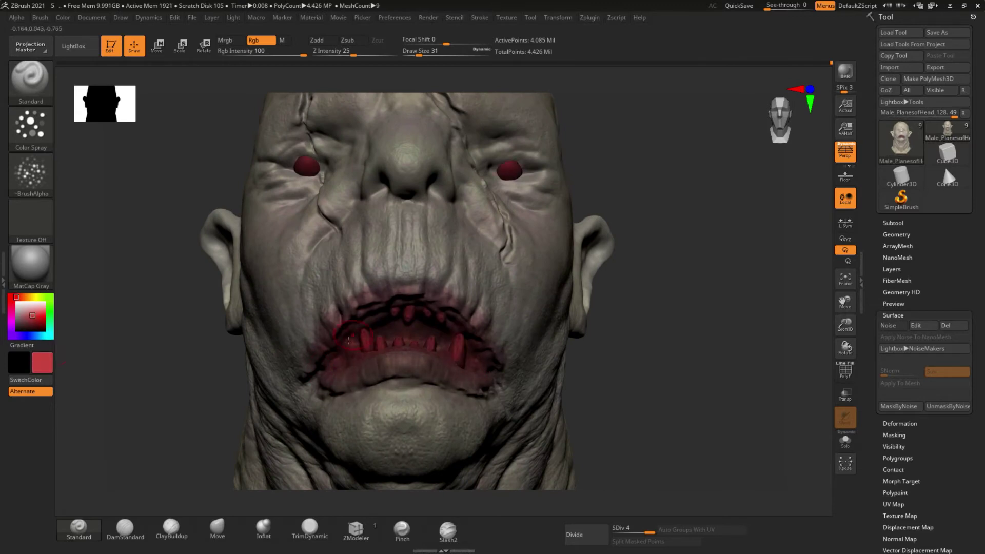
pyautogui.moveTo(348, 340); pyautogui.dragTo(389, 334, button='right')
# Step: Set a darker red secondary colour and a light beige main colour for the neck
pyautogui.click(31, 321)
pyautogui.moveTo(318, 359)
pyautogui.mouseDown(button='right')
pyautogui.moveTo(382, 325)
pyautogui.moveTo(318, 328)
pyautogui.mouseUp(button='right')
pyautogui.press('f')
pyautogui.click(22, 310)
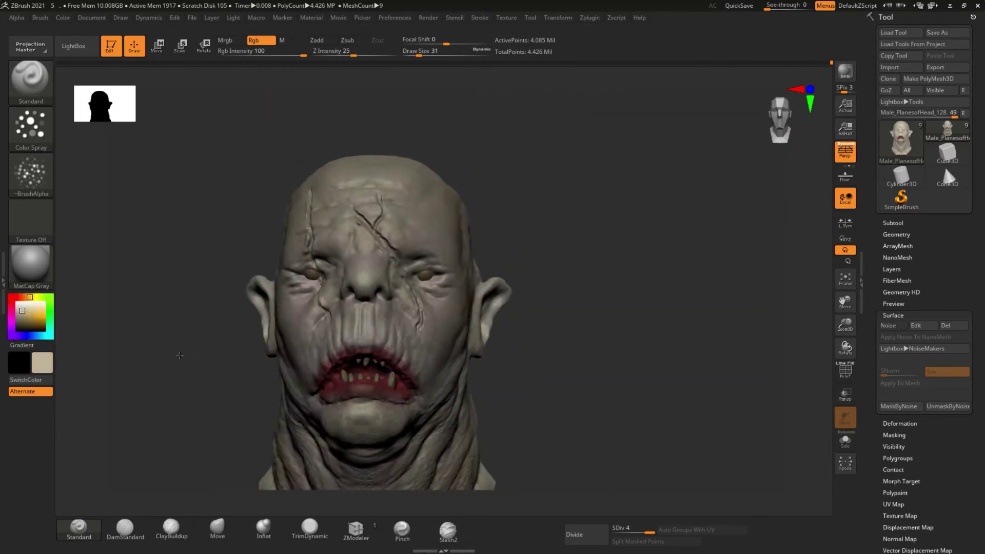
pyautogui.moveTo(179, 354); pyautogui.dragTo(348, 314, button='right')
pyautogui.moveTo(170, 378)
pyautogui.mouseDown(button='right')
pyautogui.moveTo(267, 359)
pyautogui.moveTo(290, 399)
pyautogui.moveTo(359, 308)
pyautogui.moveTo(381, 238)
pyautogui.moveTo(422, 189)
pyautogui.moveTo(349, 308)
pyautogui.moveTo(365, 320)
pyautogui.moveTo(546, 307)
pyautogui.mouseUp(button='right')
pyautogui.click(24, 320)
pyautogui.click(22, 309)
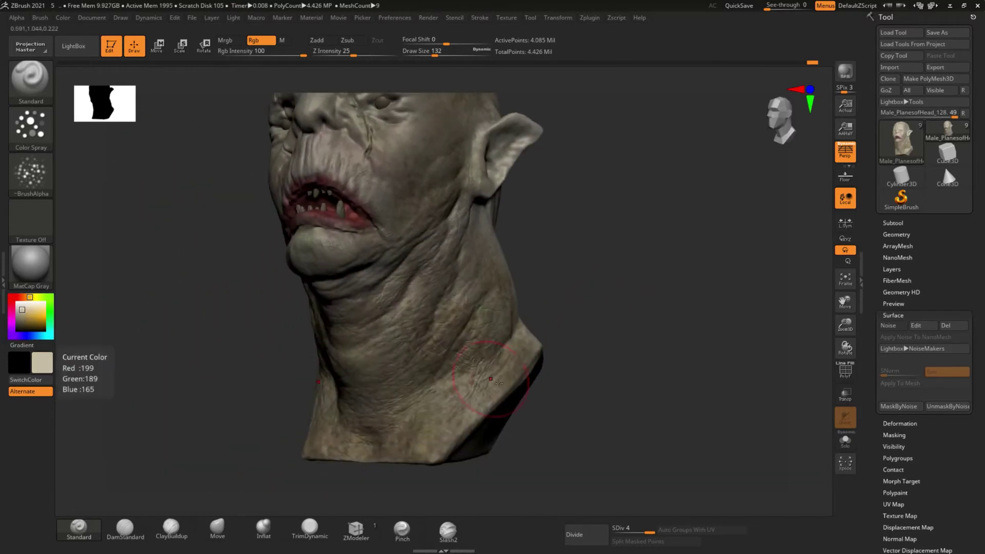
# Step: Choose Alpha 22 as the brush texture and a cool lavender paint colour
pyautogui.moveTo(359, 308)
pyautogui.mouseDown(button='right')
pyautogui.moveTo(335, 286)
pyautogui.moveTo(198, 383)
pyautogui.moveTo(611, 179)
pyautogui.moveTo(275, 395)
pyautogui.moveTo(359, 333)
pyautogui.moveTo(381, 330)
pyautogui.mouseUp(button='right')
pyautogui.moveTo(602, 304); pyautogui.dragTo(359, 318, button='right')
pyautogui.click(31, 174)
pyautogui.click(228, 257)
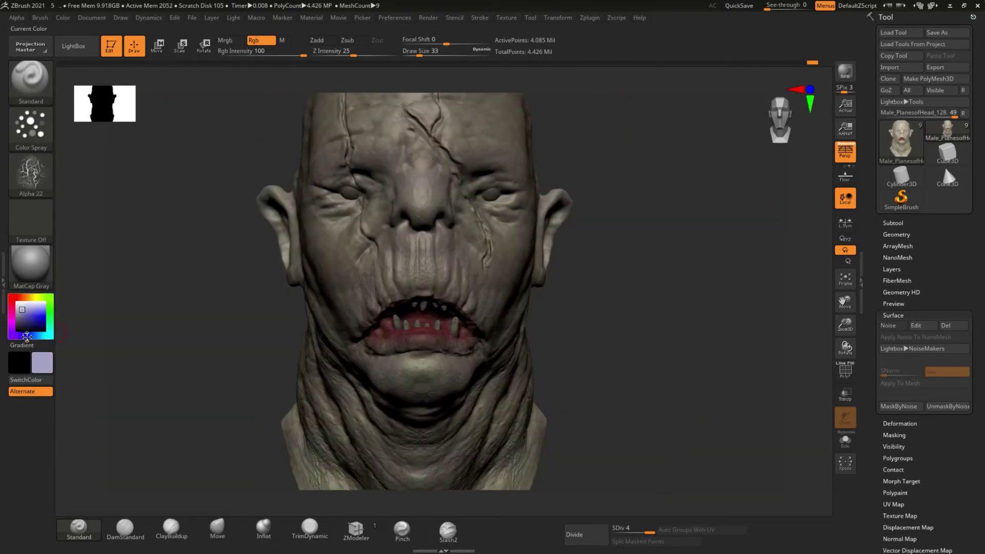
pyautogui.click(27, 336)
# Step: Spray cool purplish tints around the face from several angles
pyautogui.moveTo(231, 335); pyautogui.dragTo(413, 339, button='right')
pyautogui.moveTo(418, 234)
pyautogui.mouseDown(button='right')
pyautogui.moveTo(567, 251)
pyautogui.moveTo(632, 361)
pyautogui.moveTo(556, 262)
pyautogui.mouseUp(button='right')
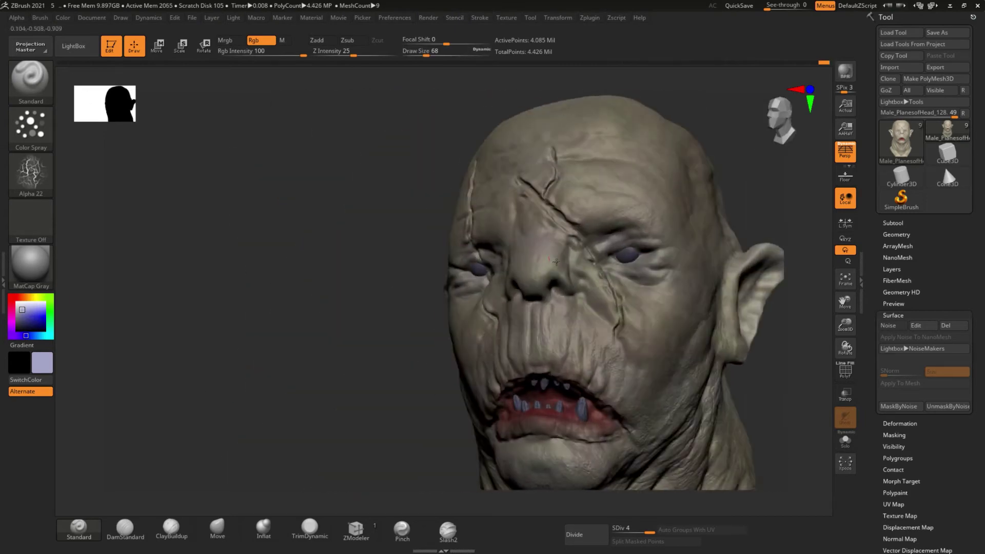
pyautogui.moveTo(398, 285)
pyautogui.mouseDown(button='right')
pyautogui.moveTo(312, 406)
pyautogui.moveTo(287, 390)
pyautogui.mouseUp(button='right')
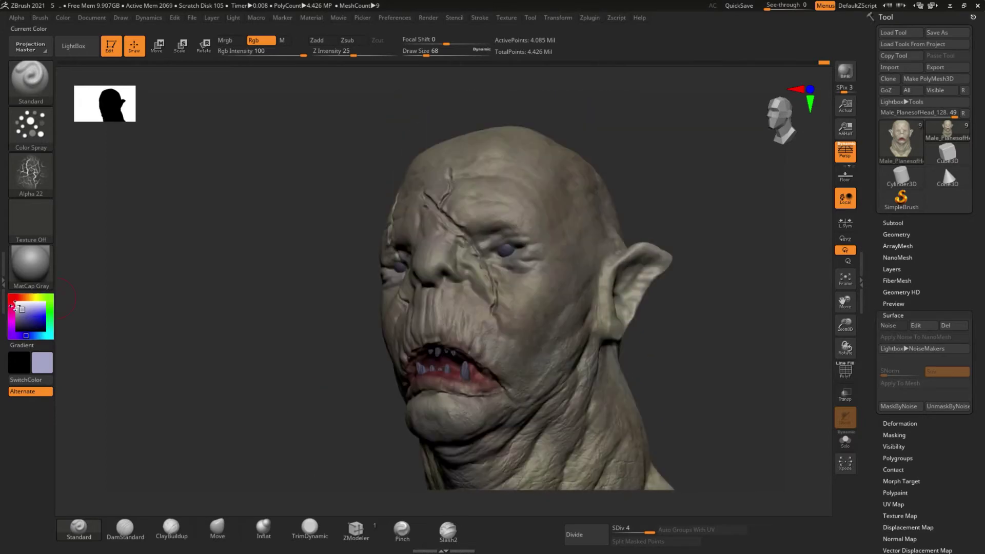
pyautogui.moveTo(529, 371); pyautogui.dragTo(380, 282, button='right')
pyautogui.moveTo(616, 312)
pyautogui.mouseDown(button='right')
pyautogui.moveTo(552, 380)
pyautogui.moveTo(114, 344)
pyautogui.mouseUp(button='right')
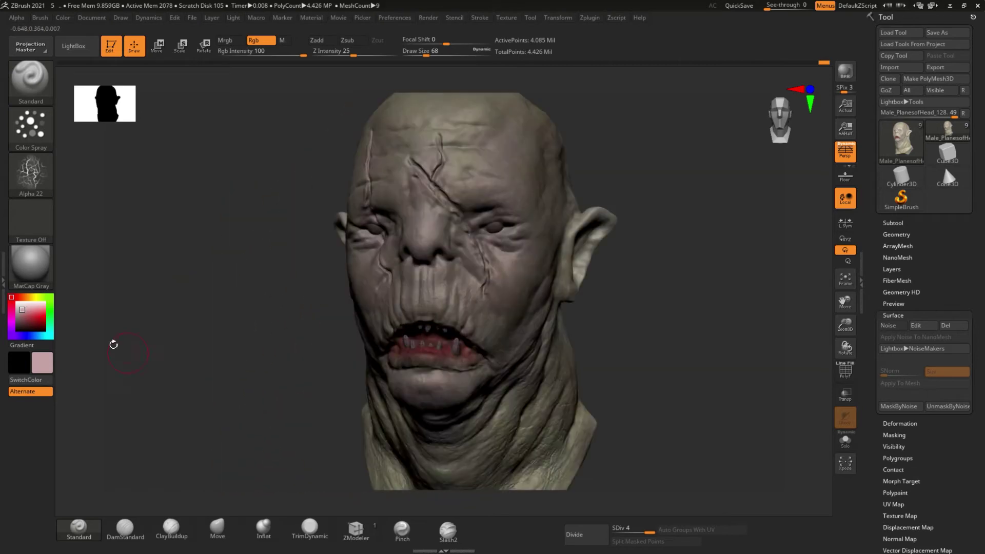
pyautogui.moveTo(429, 390); pyautogui.dragTo(450, 305, button='right')
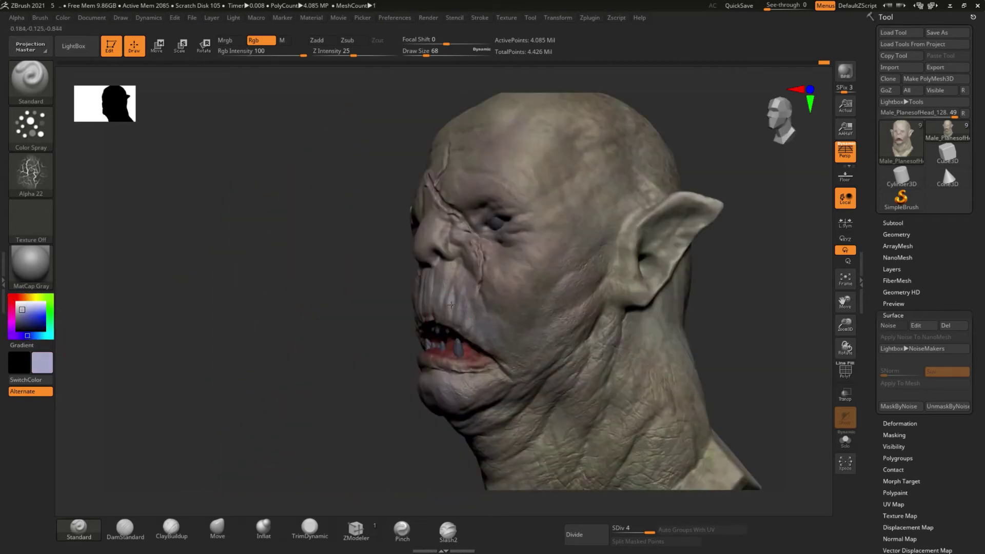
pyautogui.moveTo(523, 385)
pyautogui.keyDown('ctrl'); pyautogui.mouseDown(button='right')
pyautogui.moveTo(494, 384)
pyautogui.moveTo(436, 349)
pyautogui.moveTo(389, 290)
pyautogui.mouseUp(button='right'); pyautogui.keyUp('ctrl')
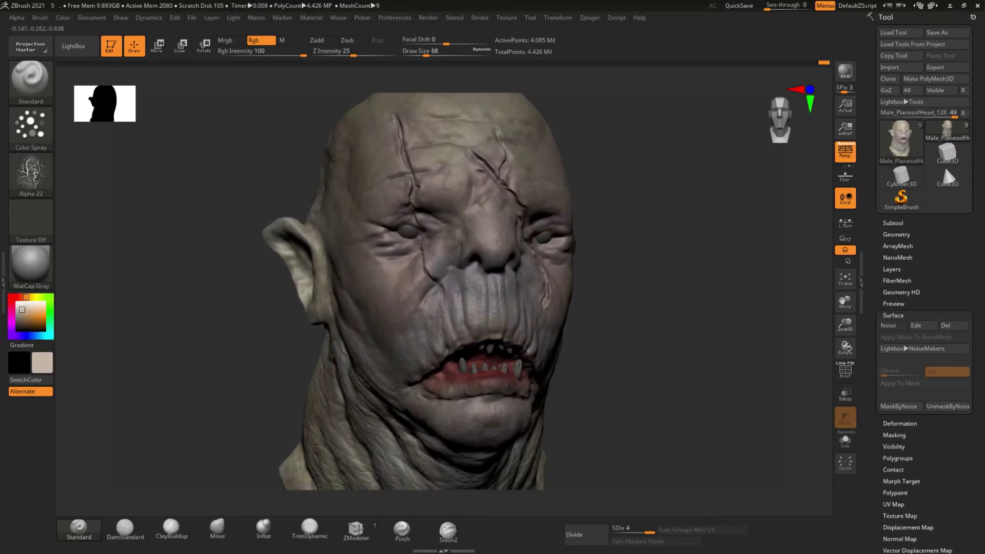
pyautogui.moveTo(399, 388)
pyautogui.mouseDown(button='right')
pyautogui.moveTo(286, 341)
pyautogui.moveTo(510, 261)
pyautogui.mouseUp(button='right')
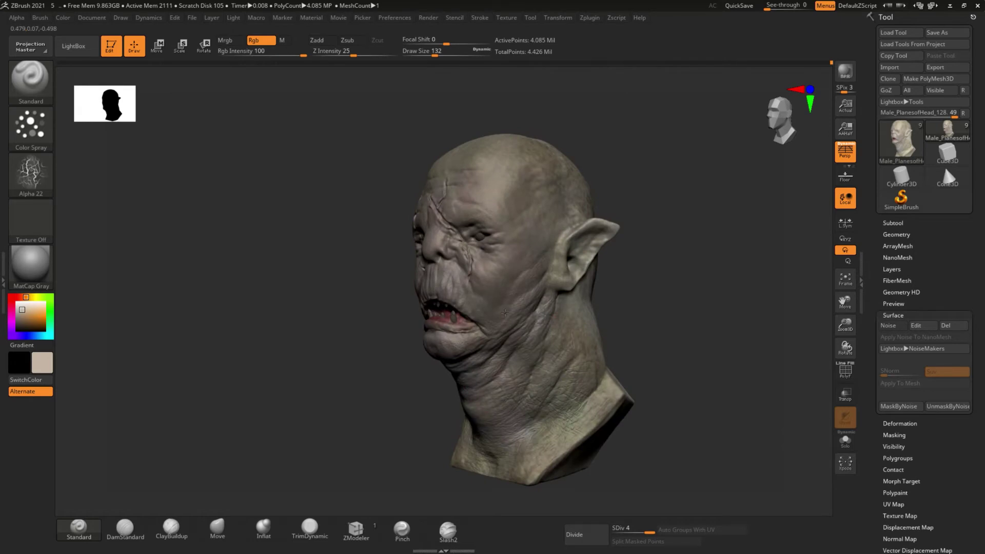
pyautogui.moveTo(505, 312); pyautogui.dragTo(416, 290, button='right')
pyautogui.moveTo(268, 358)
pyautogui.mouseDown(button='right')
pyautogui.moveTo(359, 333)
pyautogui.moveTo(318, 328)
pyautogui.mouseUp(button='right')
# Step: Sample the tan skin colour and paint over the face with a larger brush
pyautogui.press('c')
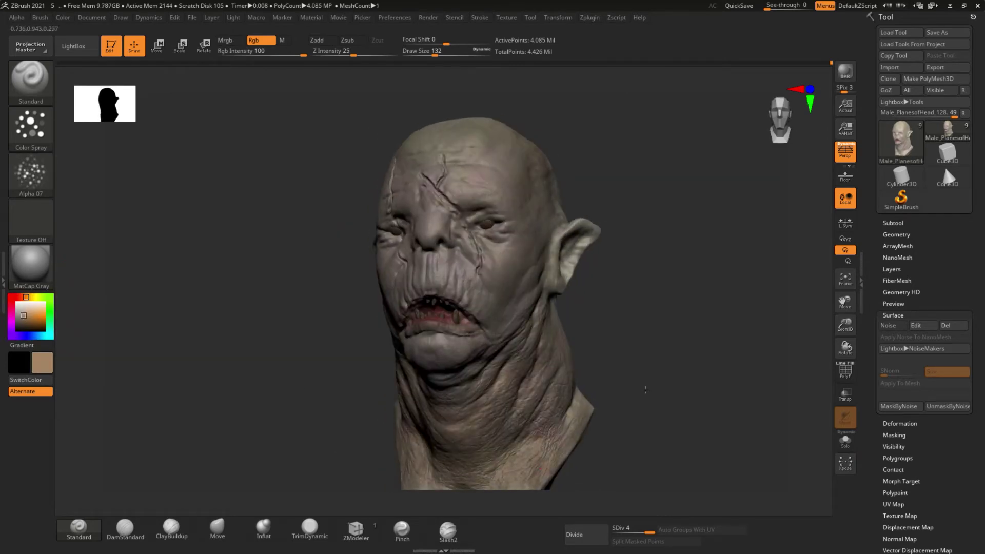
pyautogui.moveTo(645, 390)
pyautogui.mouseDown(button='right')
pyautogui.moveTo(538, 390)
pyautogui.moveTo(615, 379)
pyautogui.moveTo(461, 308)
pyautogui.moveTo(195, 378)
pyautogui.moveTo(128, 370)
pyautogui.moveTo(356, 309)
pyautogui.mouseUp(button='right')
pyautogui.moveTo(362, 219); pyautogui.dragTo(381, 303, button='right')
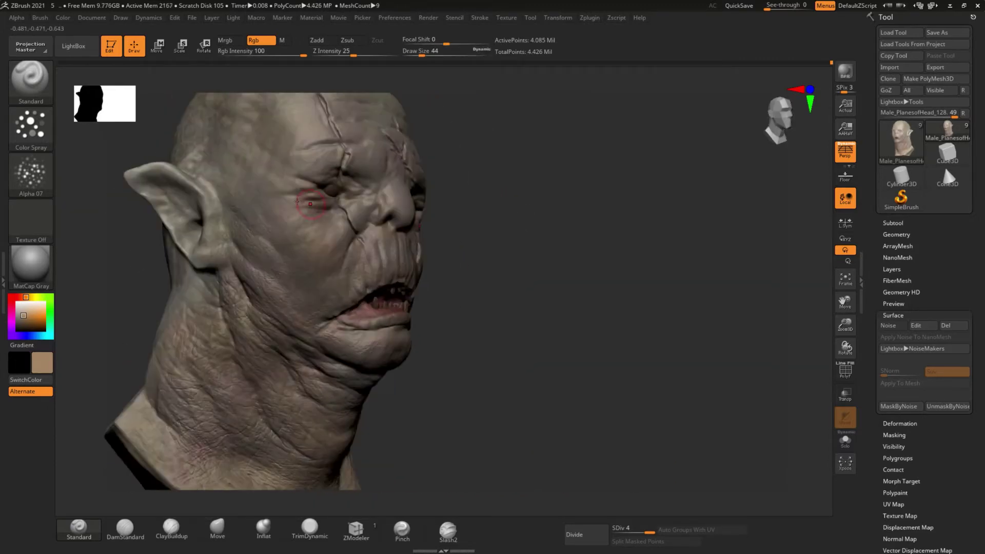
pyautogui.press(']')
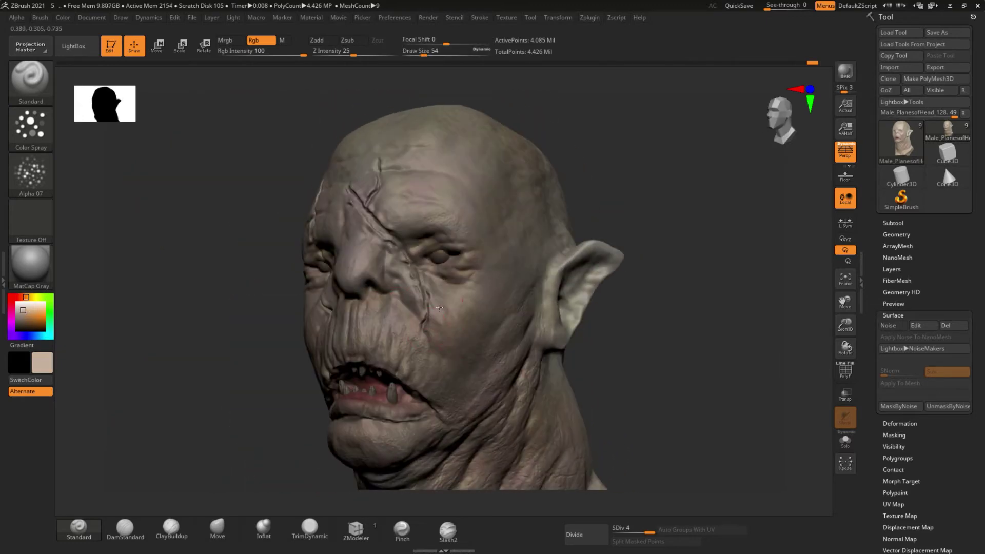
pyautogui.moveTo(439, 307); pyautogui.dragTo(484, 180, button='right')
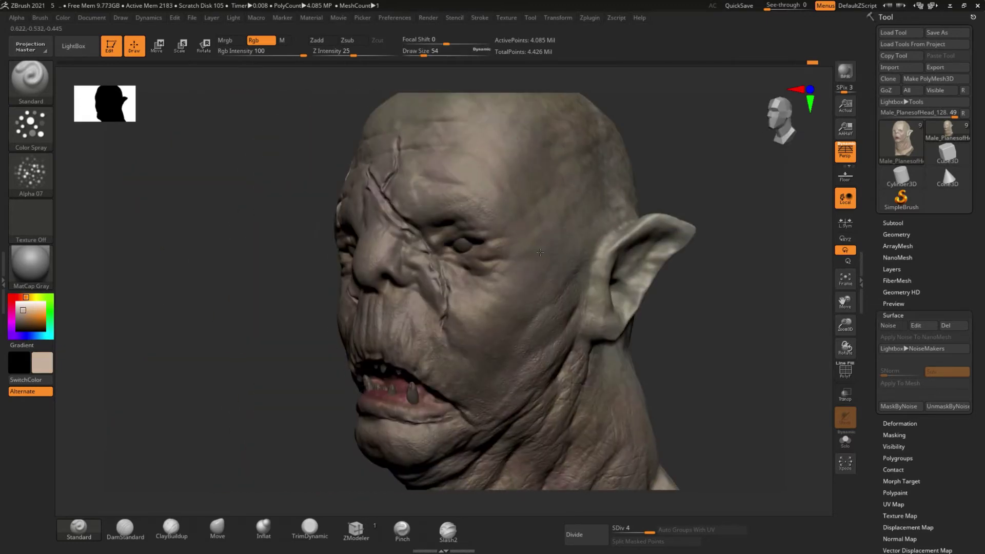
pyautogui.moveTo(540, 253); pyautogui.dragTo(458, 247, button='right')
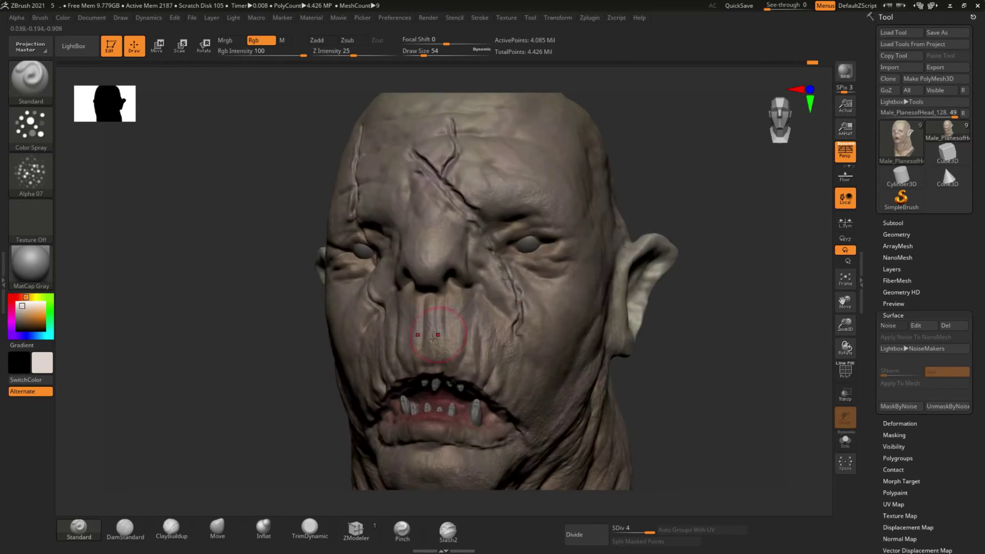
pyautogui.moveTo(458, 247); pyautogui.dragTo(216, 339, button='right')
pyautogui.moveTo(344, 351)
pyautogui.mouseDown(button='right')
pyautogui.moveTo(206, 396)
pyautogui.moveTo(270, 380)
pyautogui.moveTo(260, 354)
pyautogui.mouseUp(button='right')
pyautogui.hotkey('ctrl', 'z')
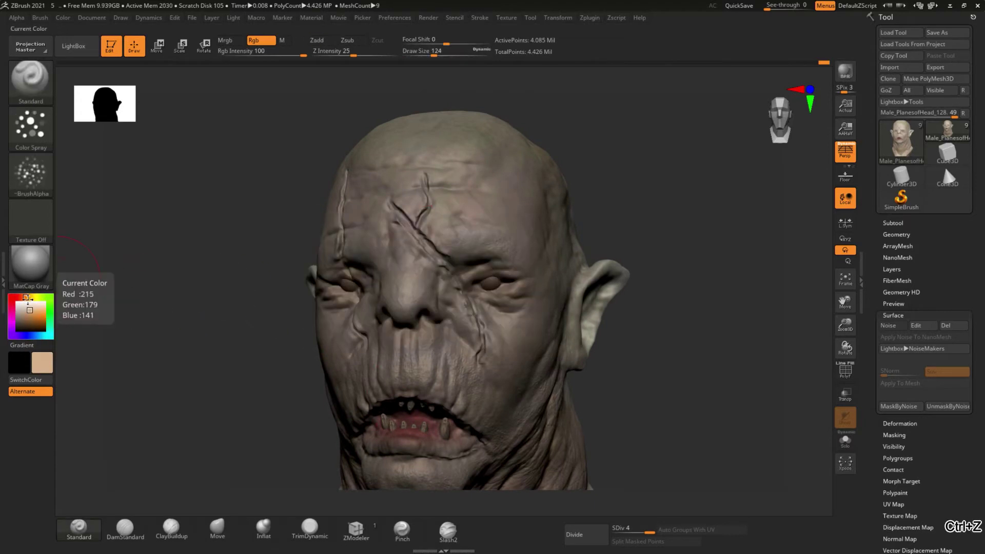
pyautogui.moveTo(237, 359)
pyautogui.mouseDown(button='right')
pyautogui.moveTo(231, 369)
pyautogui.moveTo(522, 304)
pyautogui.mouseUp(button='right')
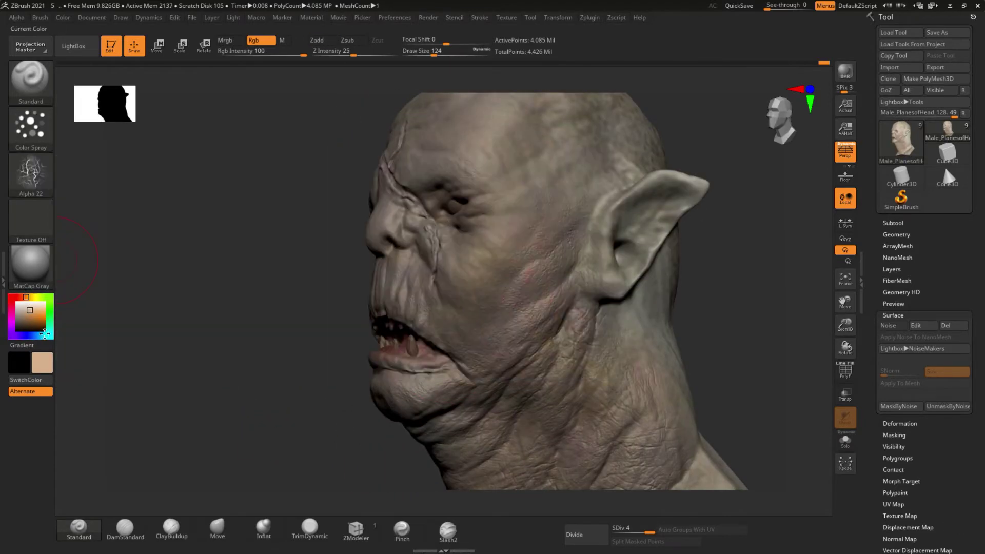
pyautogui.moveTo(292, 329); pyautogui.dragTo(211, 340, button='right')
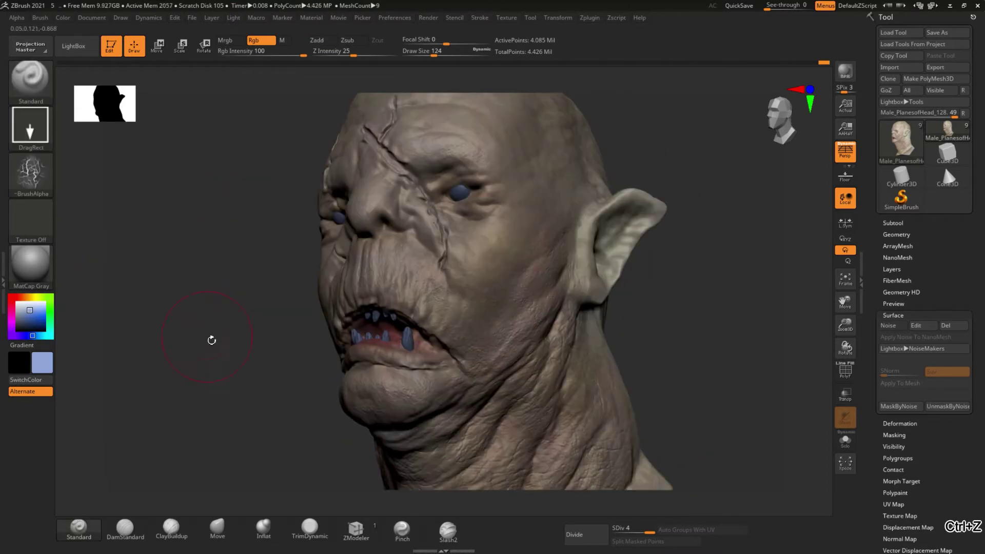
pyautogui.moveTo(491, 259)
pyautogui.mouseDown(button='right')
pyautogui.moveTo(184, 362)
pyautogui.moveTo(447, 269)
pyautogui.mouseUp(button='right')
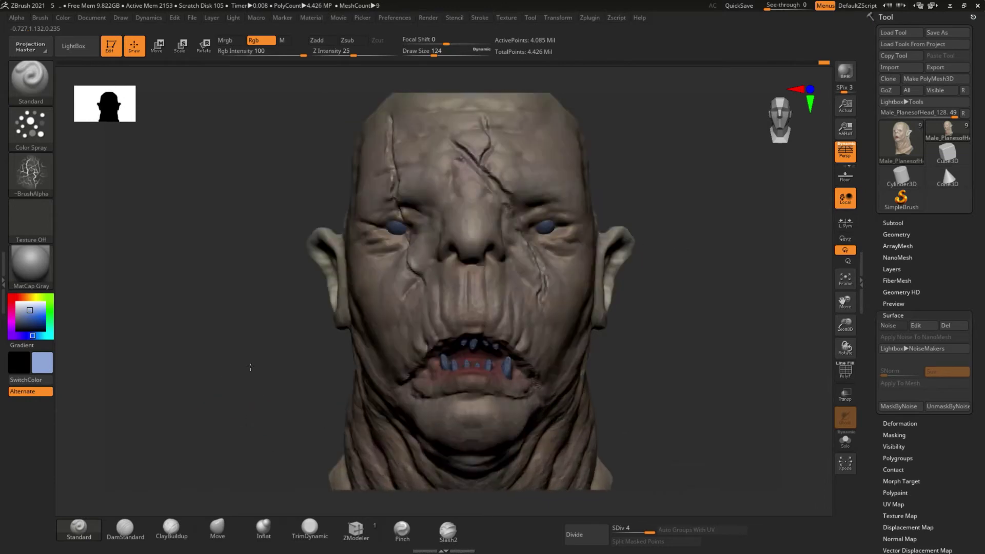
# Step: Tint the forehead scars and eye rims pinkish red, then save the project
pyautogui.click(30, 298)
pyautogui.moveTo(180, 336)
pyautogui.keyDown('alt'); pyautogui.mouseDown(button='right')
pyautogui.moveTo(568, 181)
pyautogui.moveTo(562, 302)
pyautogui.moveTo(490, 188)
pyautogui.mouseUp(button='right'); pyautogui.keyUp('alt')
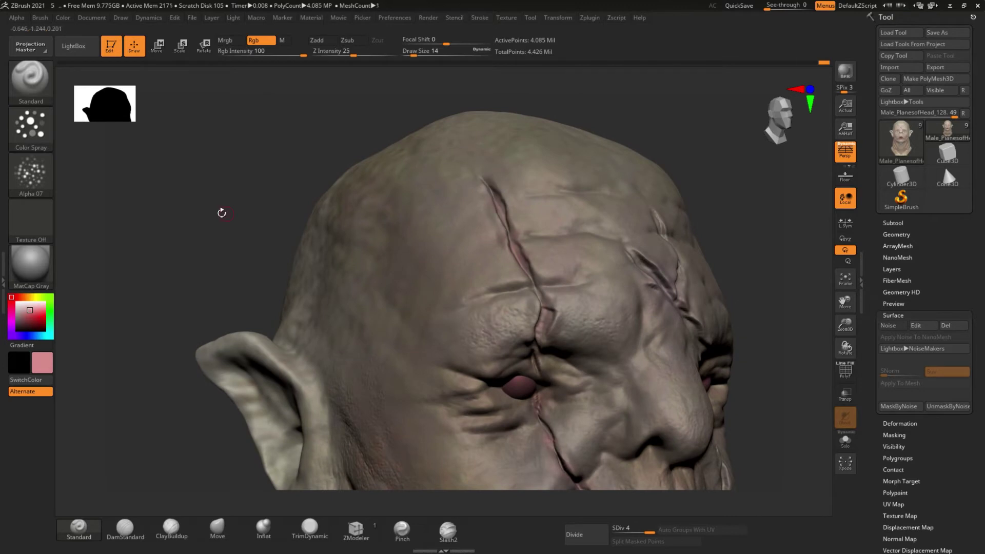
pyautogui.moveTo(221, 212)
pyautogui.mouseDown(button='right')
pyautogui.moveTo(653, 264)
pyautogui.moveTo(184, 352)
pyautogui.mouseUp(button='right')
pyautogui.press('f')
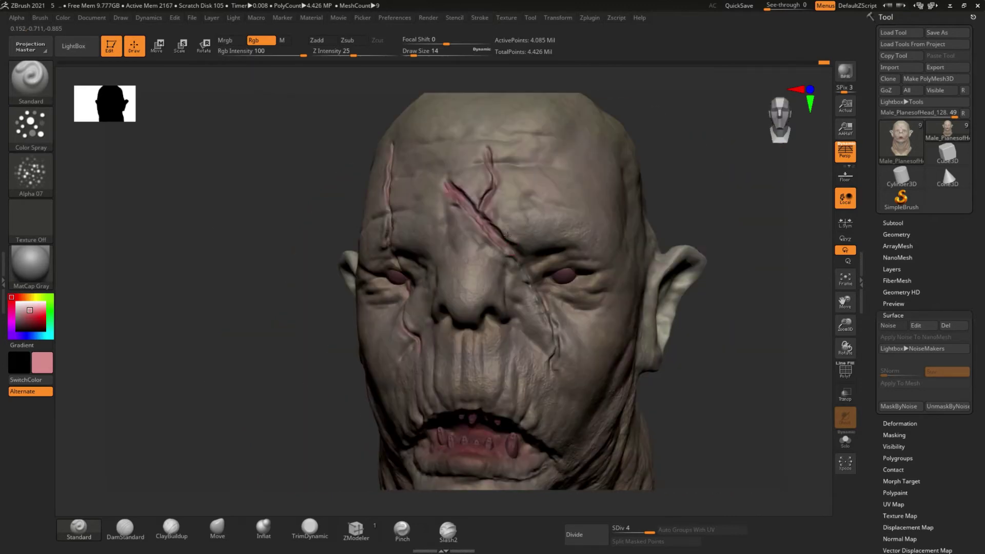
pyautogui.moveTo(454, 185); pyautogui.dragTo(359, 163, button='right')
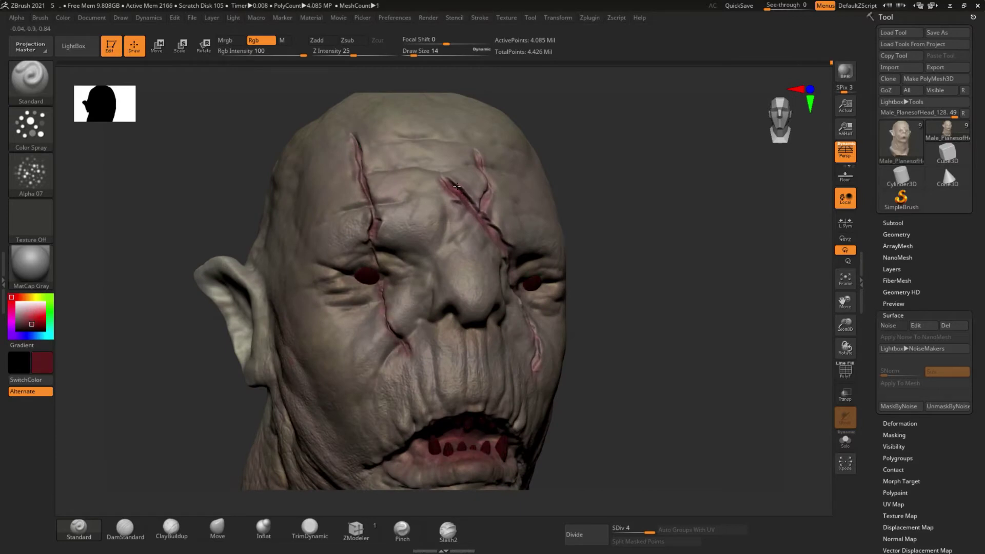
pyautogui.moveTo(502, 252); pyautogui.dragTo(500, 240, button='right')
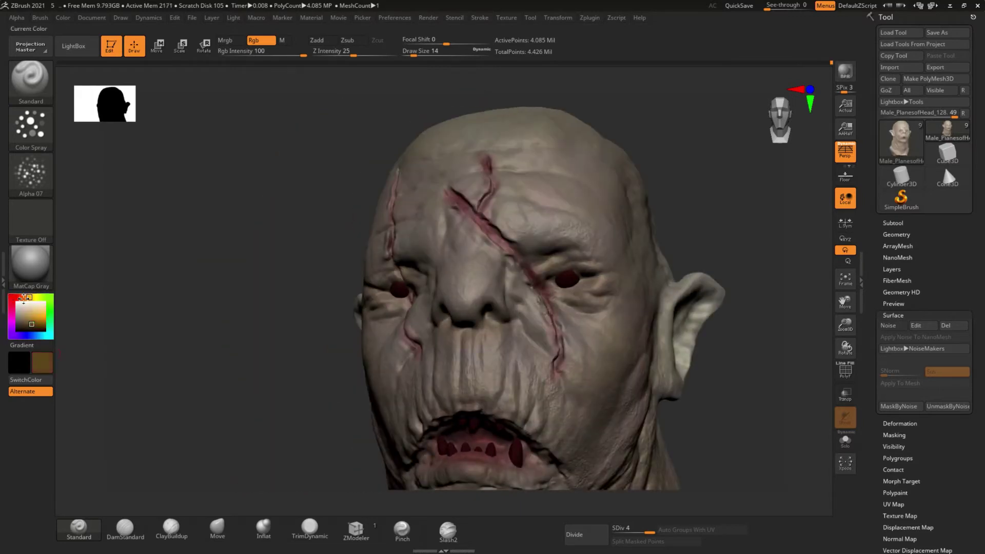
pyautogui.moveTo(452, 193)
pyautogui.mouseDown(button='right')
pyautogui.moveTo(396, 352)
pyautogui.moveTo(292, 299)
pyautogui.mouseUp(button='right')
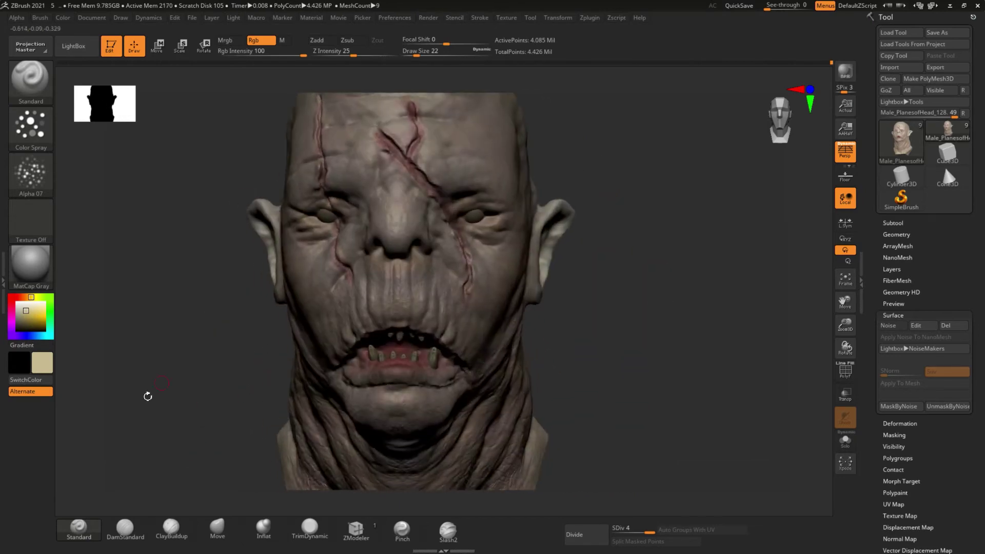
pyautogui.moveTo(230, 293); pyautogui.dragTo(611, 337, button='right')
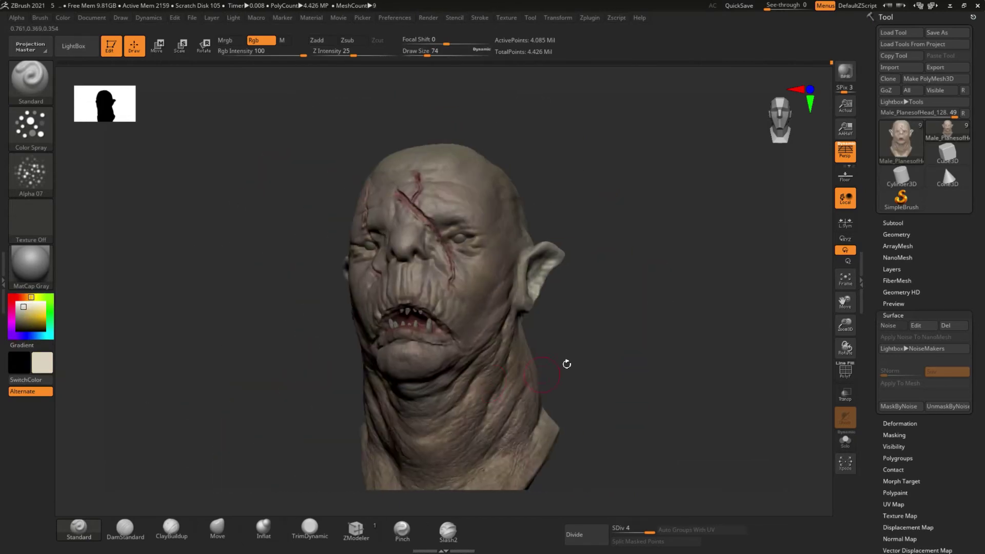
pyautogui.hotkey('ctrl', 's')
pyautogui.press('Return')
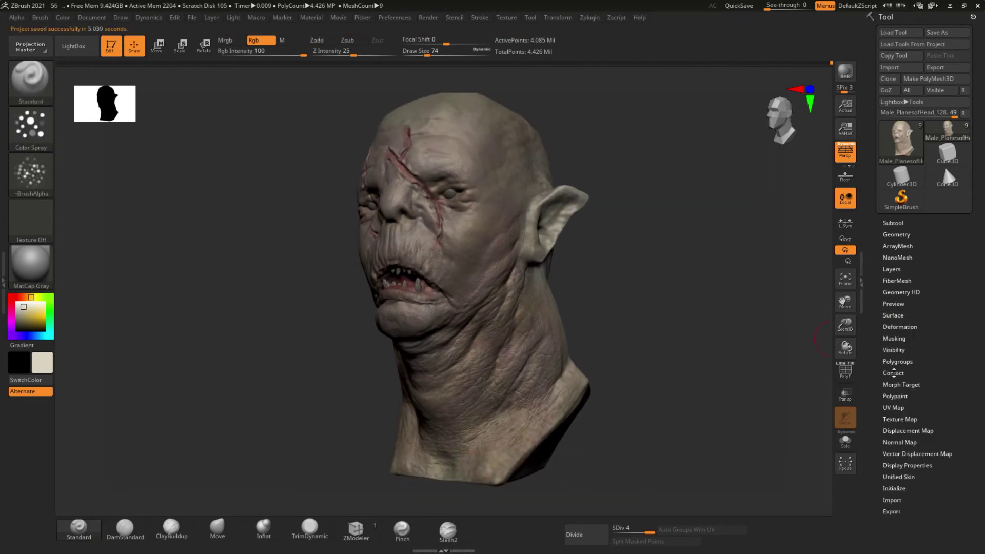
pyautogui.moveTo(640, 326); pyautogui.dragTo(630, 310, button='right')
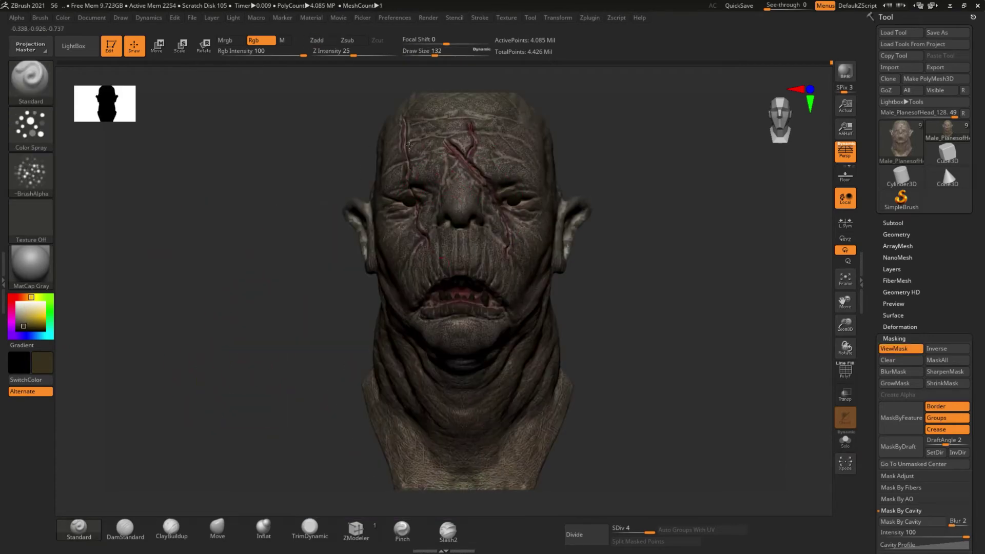
pyautogui.moveTo(409, 145); pyautogui.dragTo(517, 304, button='right')
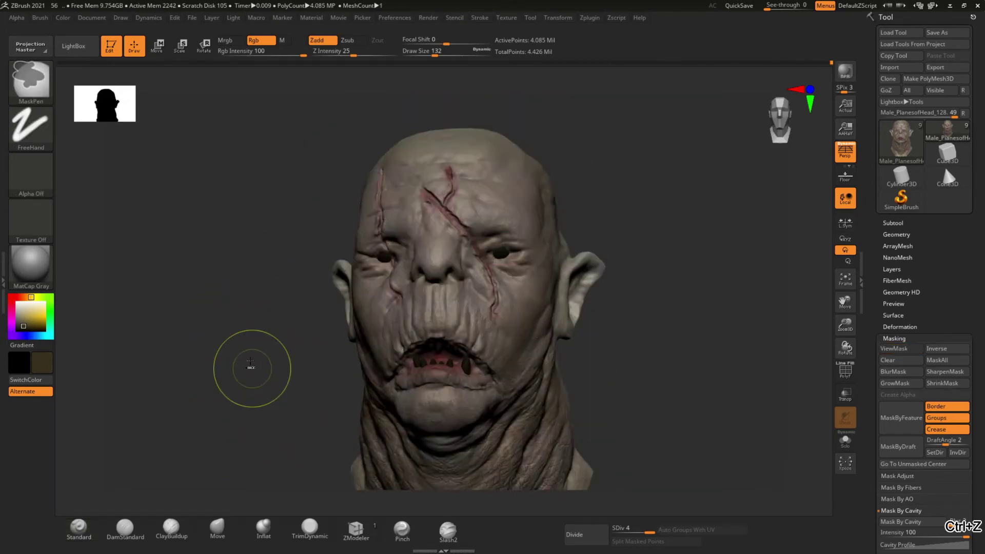
pyautogui.click(31, 175)
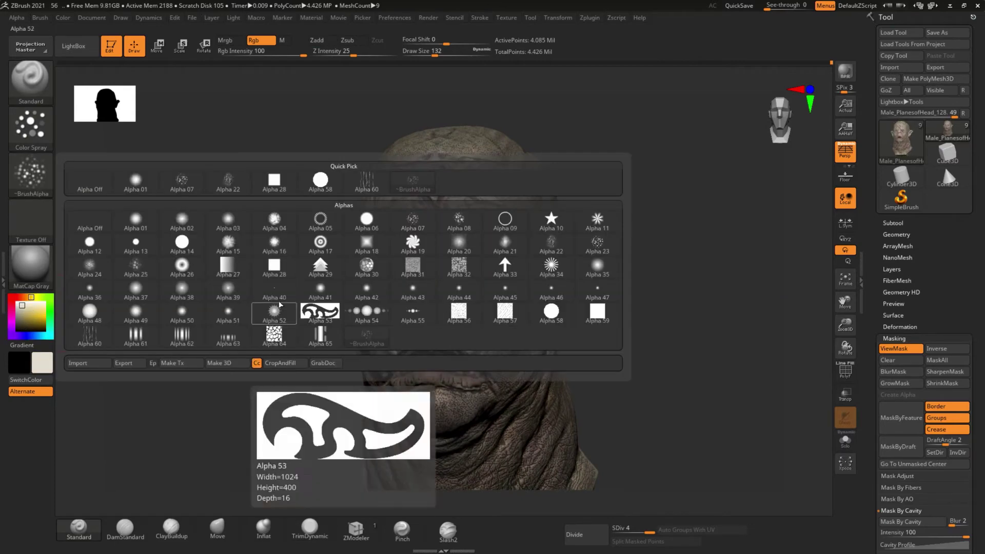
pyautogui.click(369, 276)
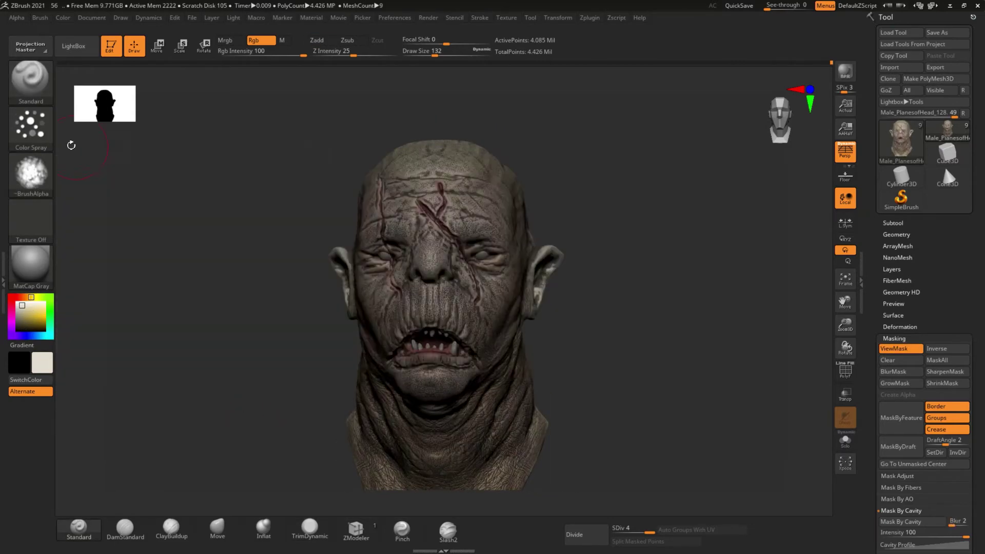
pyautogui.click(31, 175)
pyautogui.click(88, 217)
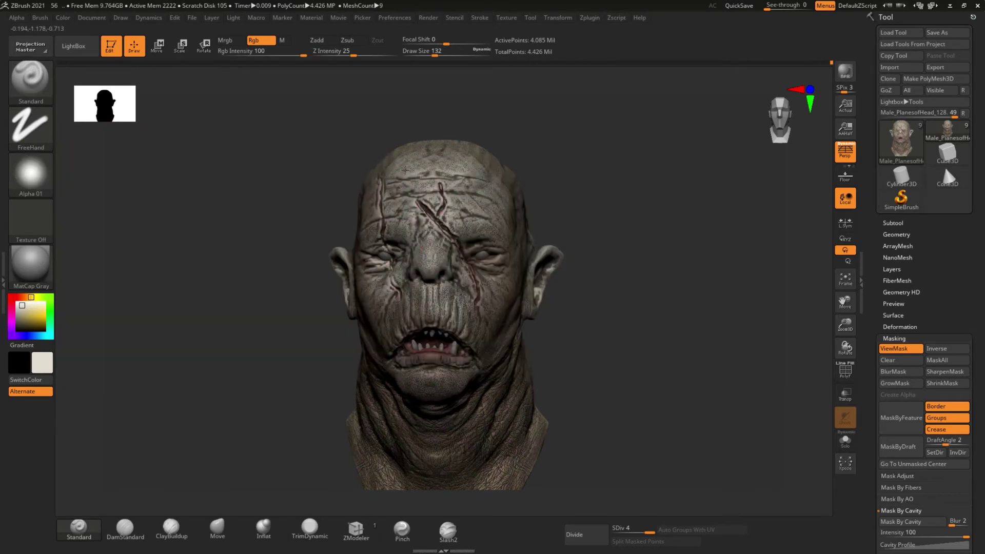
pyautogui.hotkey('ctrl', 'h')
pyautogui.moveTo(210, 272)
pyautogui.mouseDown()
pyautogui.moveTo(236, 435)
pyautogui.moveTo(231, 398)
pyautogui.moveTo(272, 330)
pyautogui.mouseUp()
pyautogui.hotkey('ctrl', 'h')
pyautogui.press('space')
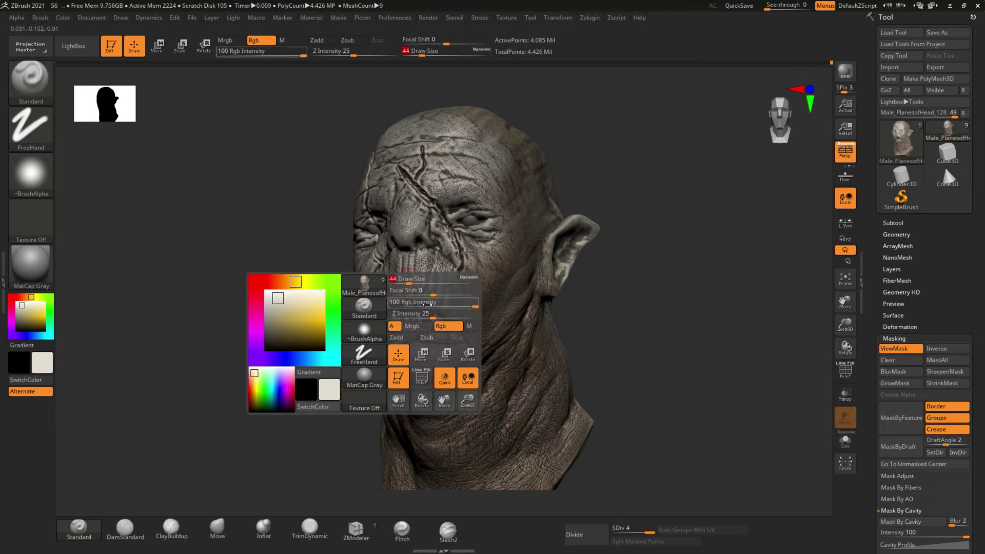
pyautogui.moveTo(468, 278)
pyautogui.mouseDown()
pyautogui.moveTo(538, 287)
pyautogui.moveTo(351, 230)
pyautogui.mouseUp()
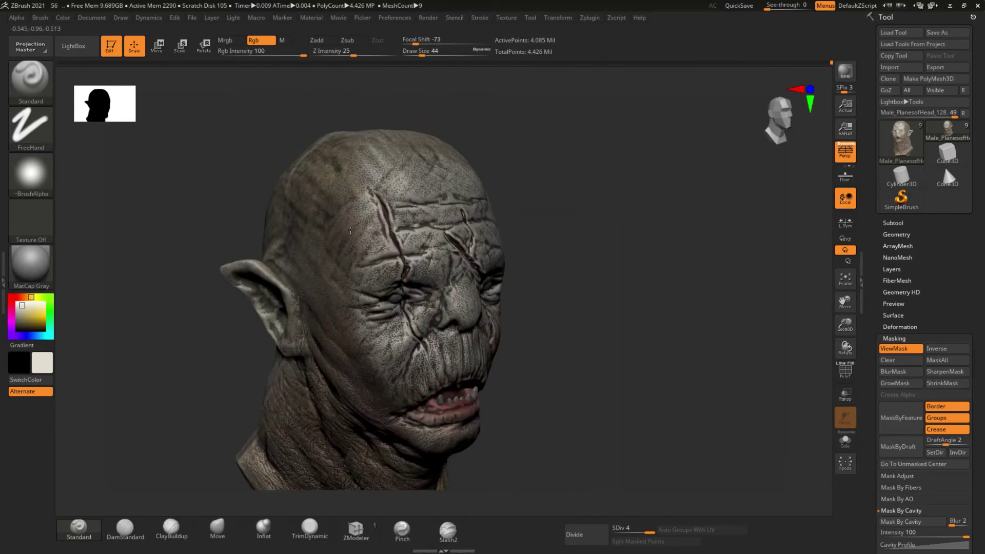
pyautogui.moveTo(619, 315); pyautogui.dragTo(477, 167)
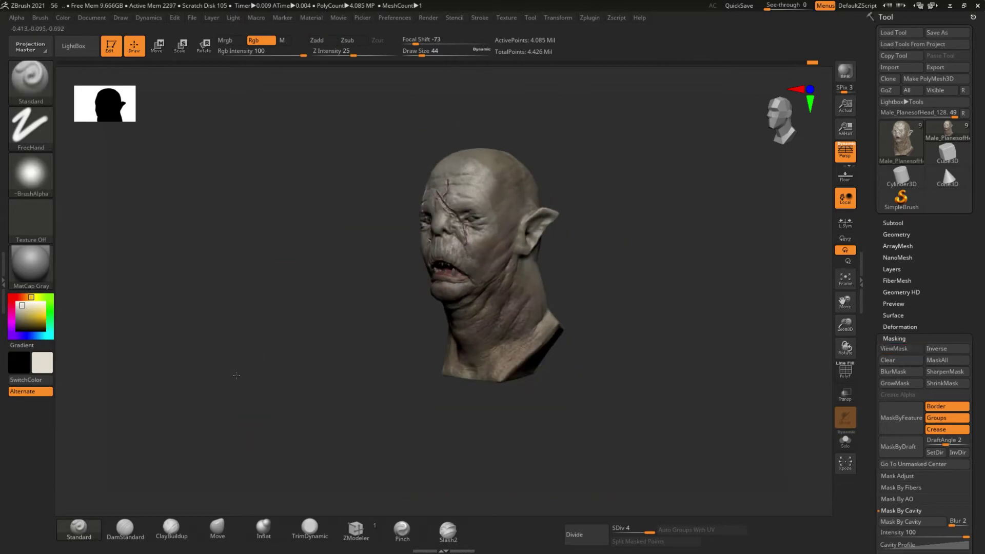
# Step: Turn the head toward the front and save the project with Ctrl+S
pyautogui.moveTo(328, 390); pyautogui.dragTo(278, 389)
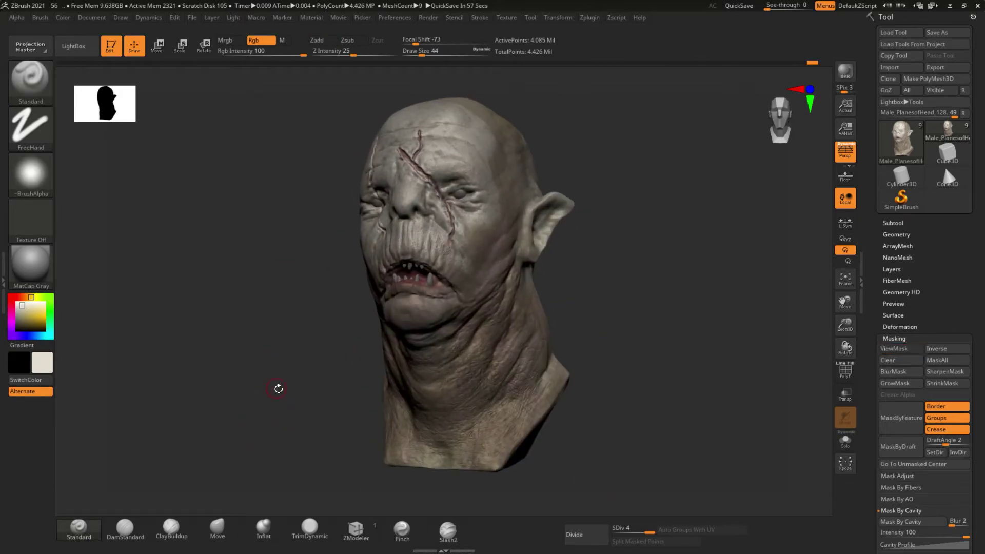
pyautogui.moveTo(278, 388)
pyautogui.mouseDown()
pyautogui.moveTo(236, 321)
pyautogui.moveTo(286, 336)
pyautogui.moveTo(308, 328)
pyautogui.mouseUp()
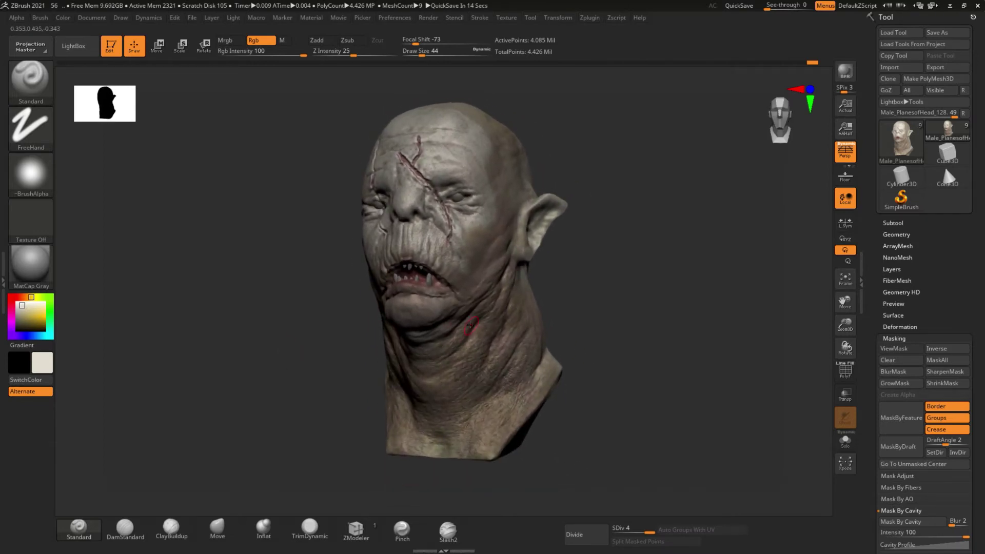
pyautogui.click(892, 223)
pyautogui.hotkey('ctrl', 's')
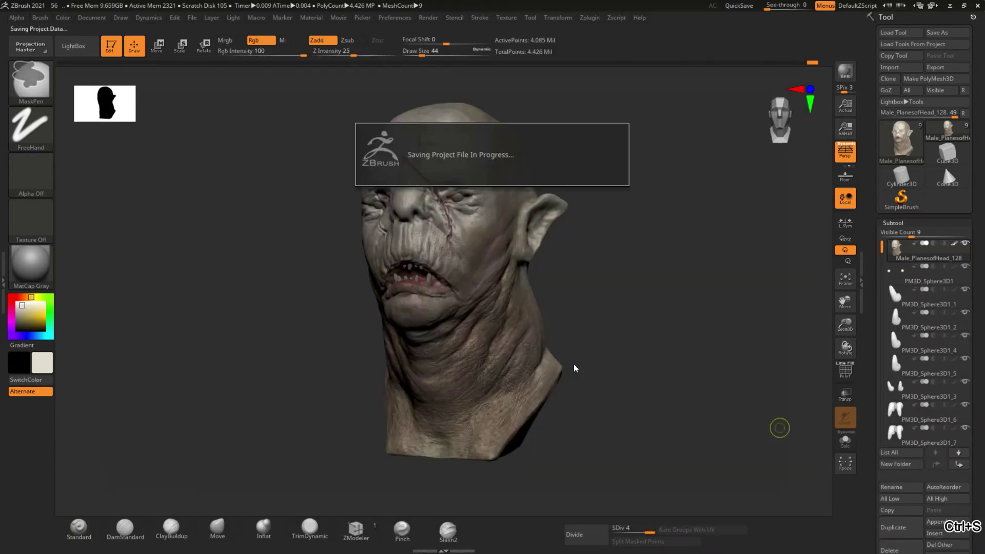
# Step: Merge PM3D_Sphere3D1_1 down, combining the tooth pieces and leaving three subtools
pyautogui.click(923, 304)
pyautogui.scroll(-3, 902, 473)
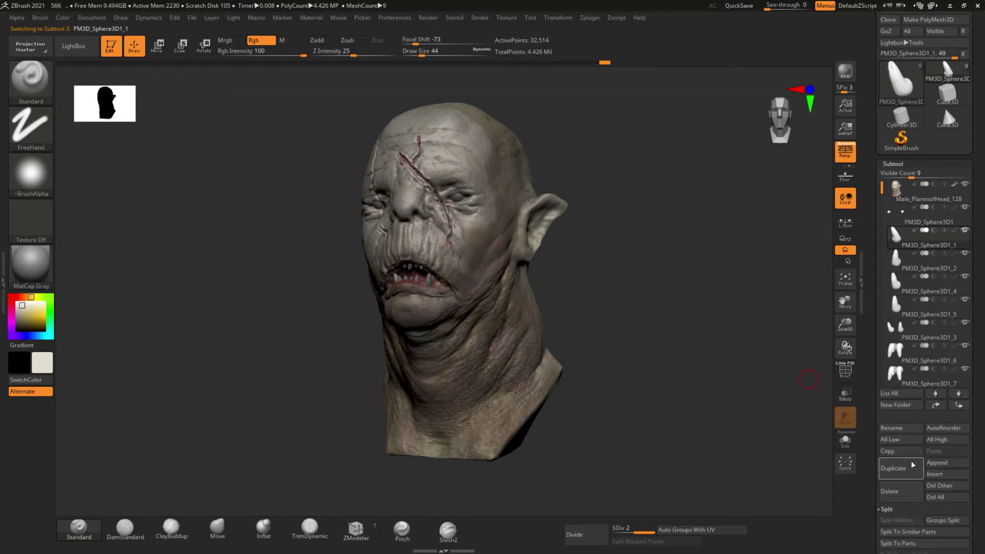
pyautogui.scroll(-5, 901, 472)
pyautogui.click(900, 473)
pyautogui.click(896, 423)
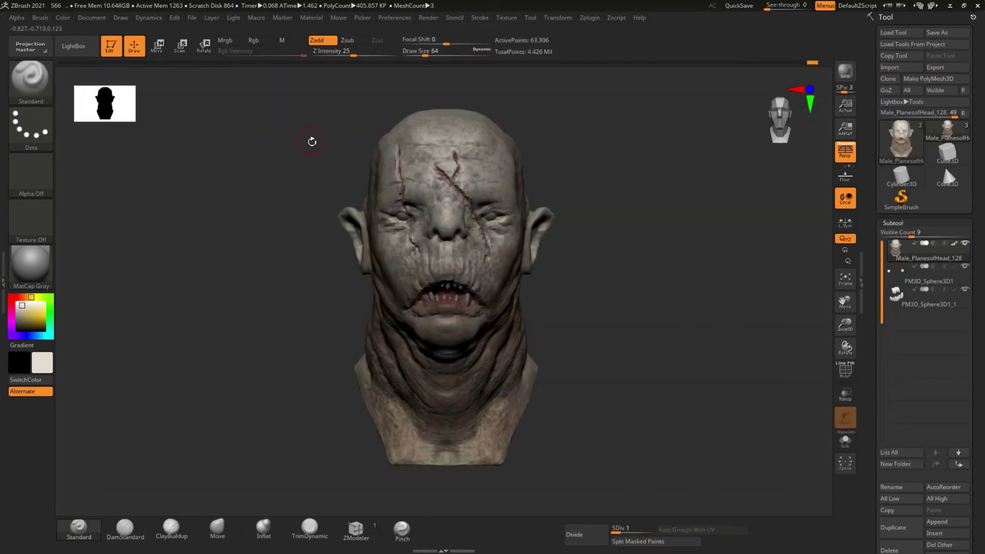
# Step: Try lasso masks on the head and neck, then clear them and undo
pyautogui.hotkey('shift', 'd')
pyautogui.hotkey('shift', 'd')
pyautogui.hotkey('shift', 'd')
pyautogui.moveTo(319, 146)
pyautogui.keyDown('ctrl'); pyautogui.mouseDown()
pyautogui.moveTo(636, 328)
pyautogui.moveTo(567, 229)
pyautogui.moveTo(630, 330)
pyautogui.mouseUp(); pyautogui.keyUp('ctrl')
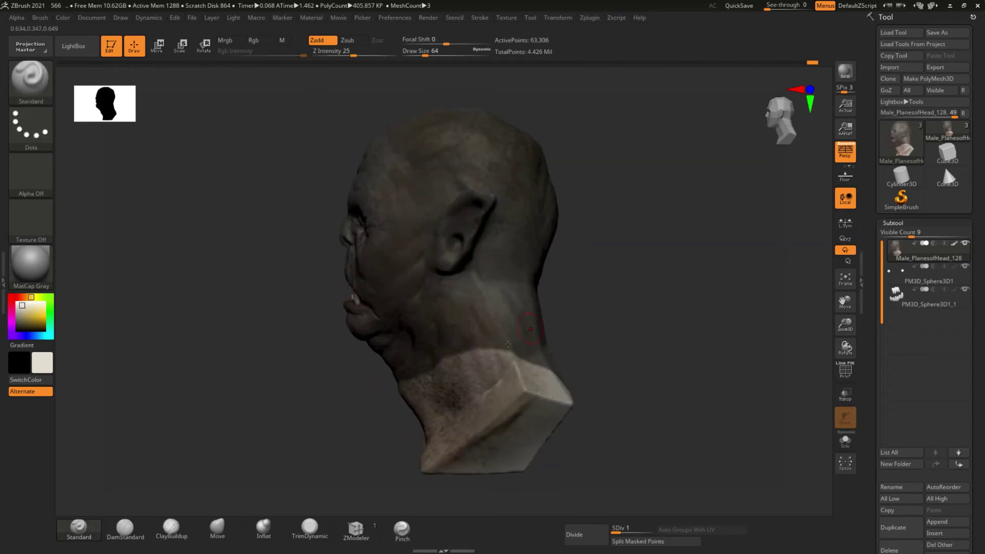
pyautogui.keyDown('ctrl'); pyautogui.click(350, 456); pyautogui.keyUp('ctrl')
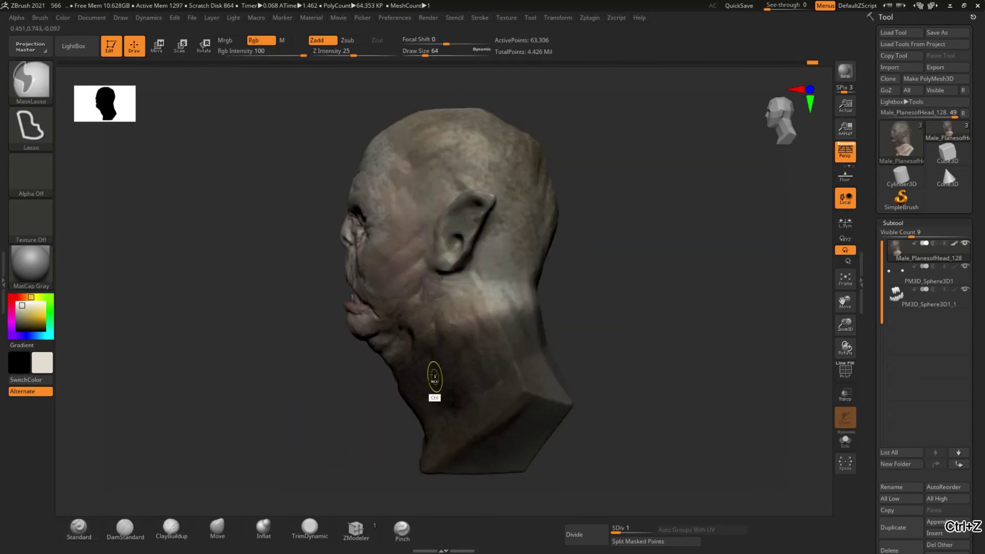
pyautogui.keyDown('ctrl'); pyautogui.moveTo(398, 436); pyautogui.dragTo(458, 378); pyautogui.keyUp('ctrl')
pyautogui.moveTo(615, 359)
pyautogui.mouseDown()
pyautogui.moveTo(631, 305)
pyautogui.moveTo(551, 298)
pyautogui.mouseUp()
pyautogui.press('w')
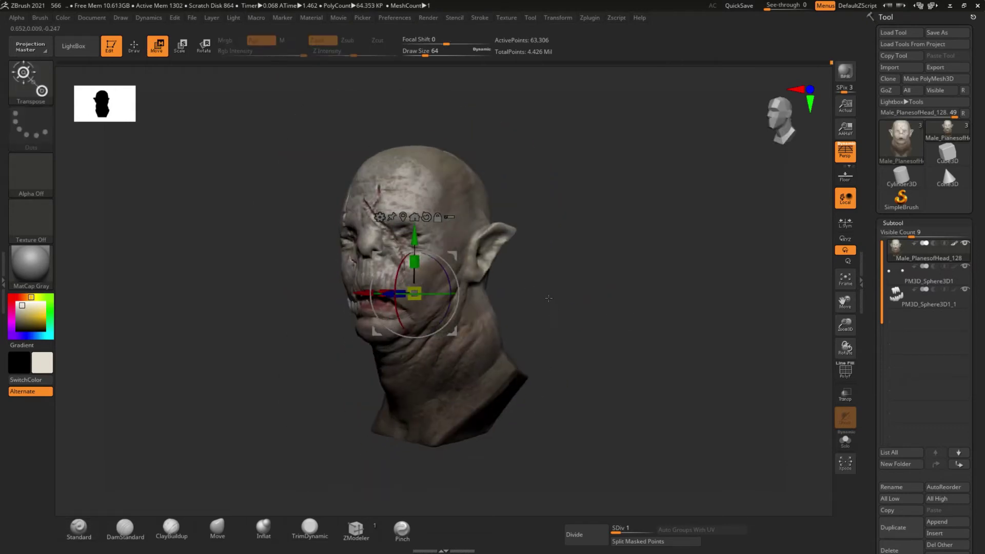
pyautogui.moveTo(414, 336); pyautogui.dragTo(576, 305)
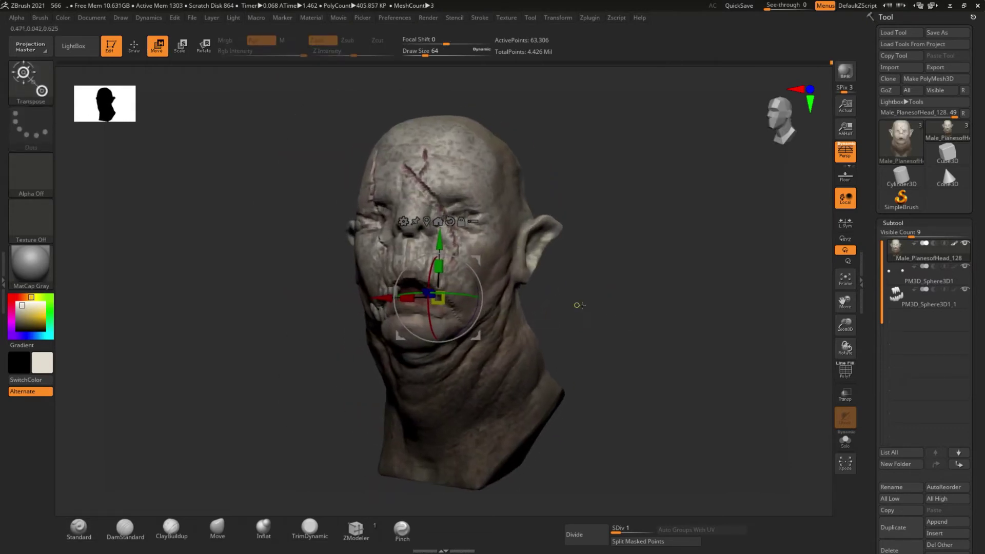
pyautogui.hotkey('ctrl', 'z')
# Step: Select the eye spheres, reselect the head, and set the brush size to 223
pyautogui.keyDown('alt'); pyautogui.click(418, 230); pyautogui.keyUp('alt')
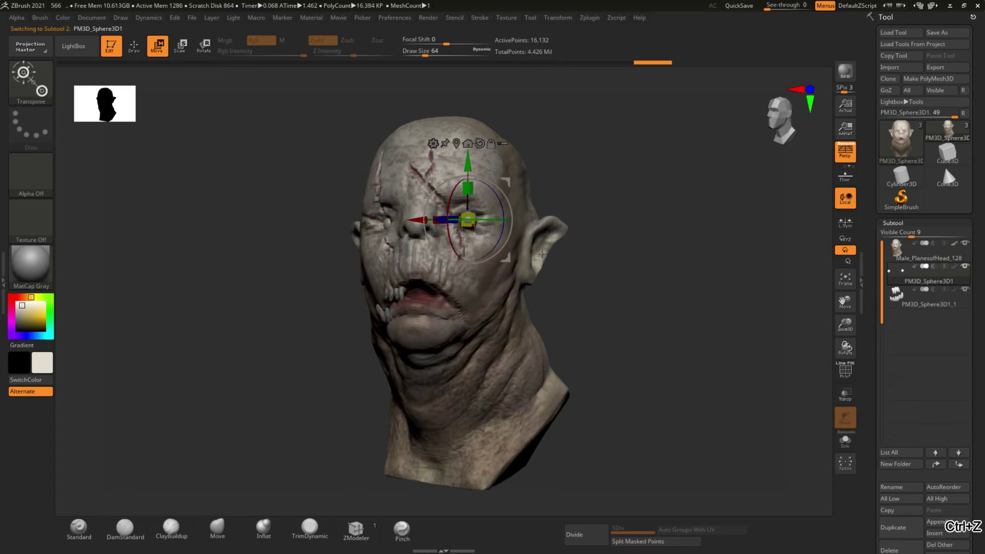
pyautogui.hotkey('ctrl', 'shift', 'z')
pyautogui.hotkey('ctrl', 'shift', 'z')
pyautogui.hotkey('ctrl', 'shift', 'z')
pyautogui.hotkey('ctrl', 'shift', 'z')
pyautogui.press('q')
pyautogui.hotkey('ctrl', 'shift', 'z')
pyautogui.hotkey('ctrl', 'shift', 'z')
pyautogui.hotkey('ctrl', 'shift', 'z')
pyautogui.click(218, 526)
pyautogui.press('space')
pyautogui.moveTo(368, 365); pyautogui.dragTo(364, 357)
pyautogui.moveTo(288, 357); pyautogui.dragTo(571, 372)
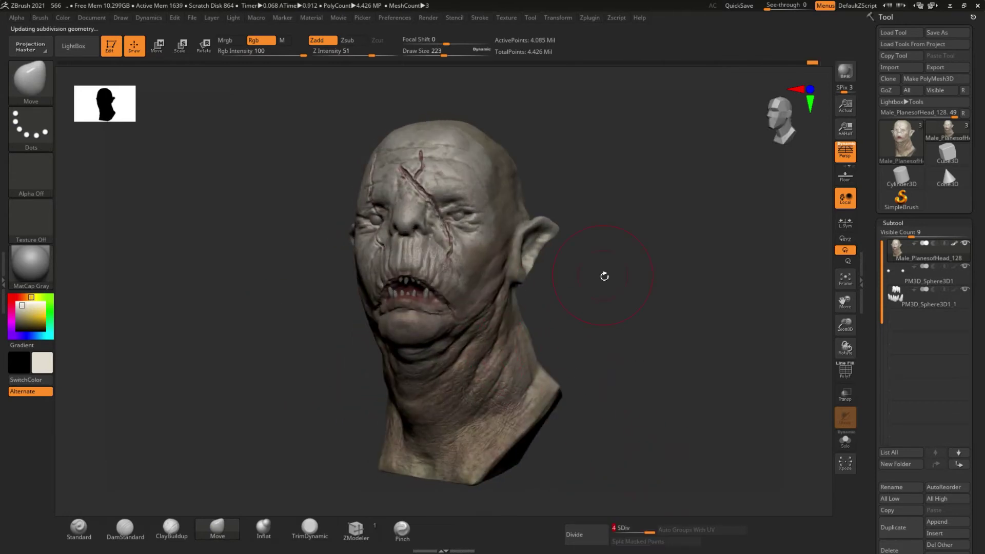
# Step: Nudge the eye sphere slightly in depth with the Move gizmo, then return to Draw
pyautogui.click(157, 45)
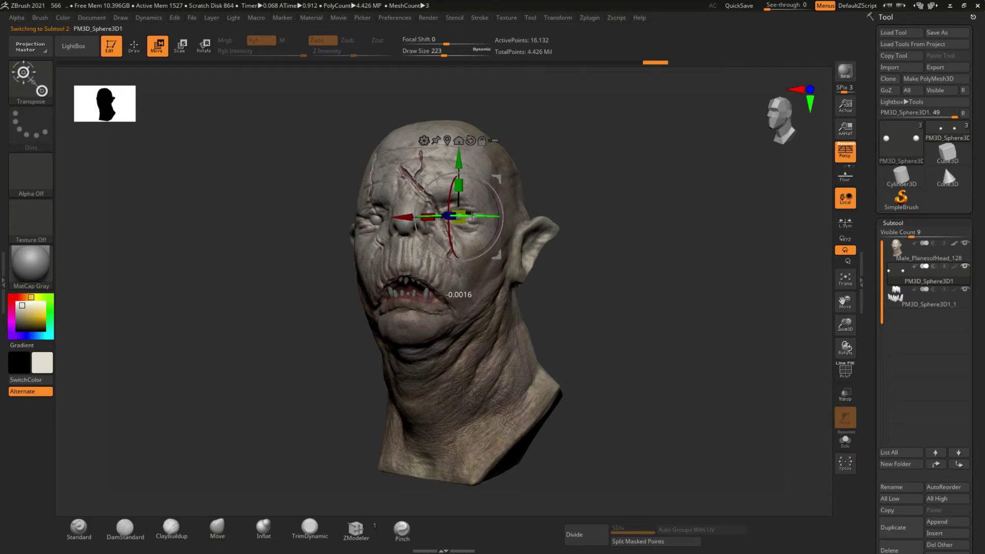
pyautogui.keyDown('alt'); pyautogui.moveTo(246, 190); pyautogui.dragTo(448, 216); pyautogui.keyUp('alt')
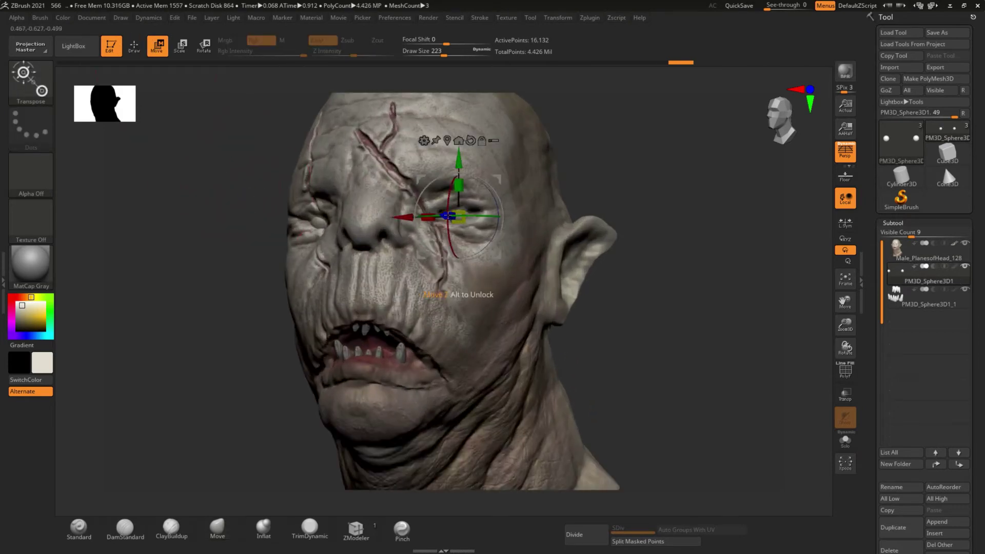
pyautogui.press('q')
pyautogui.moveTo(226, 195)
pyautogui.keyDown('alt'); pyautogui.mouseDown()
pyautogui.moveTo(215, 222)
pyautogui.moveTo(240, 216)
pyautogui.mouseUp(); pyautogui.keyUp('alt')
pyautogui.moveTo(606, 303); pyautogui.dragTo(617, 303)
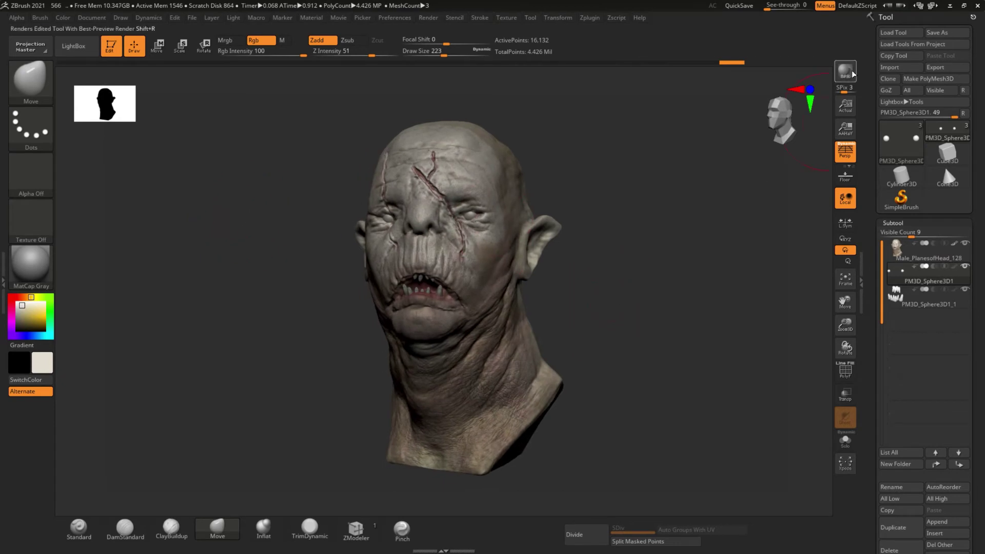
# Step: Export the current head render as a PSD file to the destination folder
pyautogui.click(92, 18)
pyautogui.click(151, 82)
pyautogui.doubleClick(340, 98)
pyautogui.doubleClick(340, 98)
pyautogui.click(797, 496)
pyautogui.click(307, 513)
pyautogui.write('Rend')
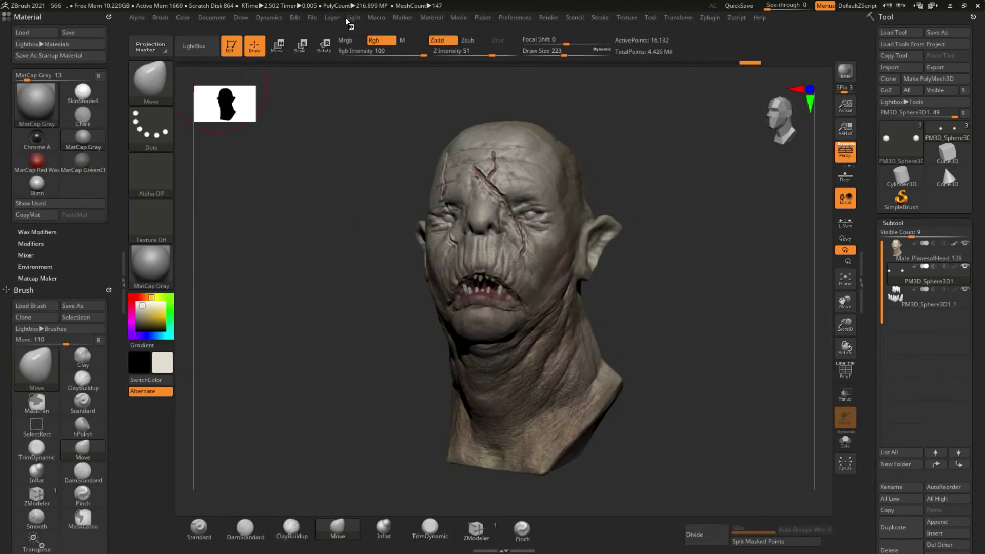
# Step: BPR render the head and test moving the light behind it
pyautogui.click(854, 77)
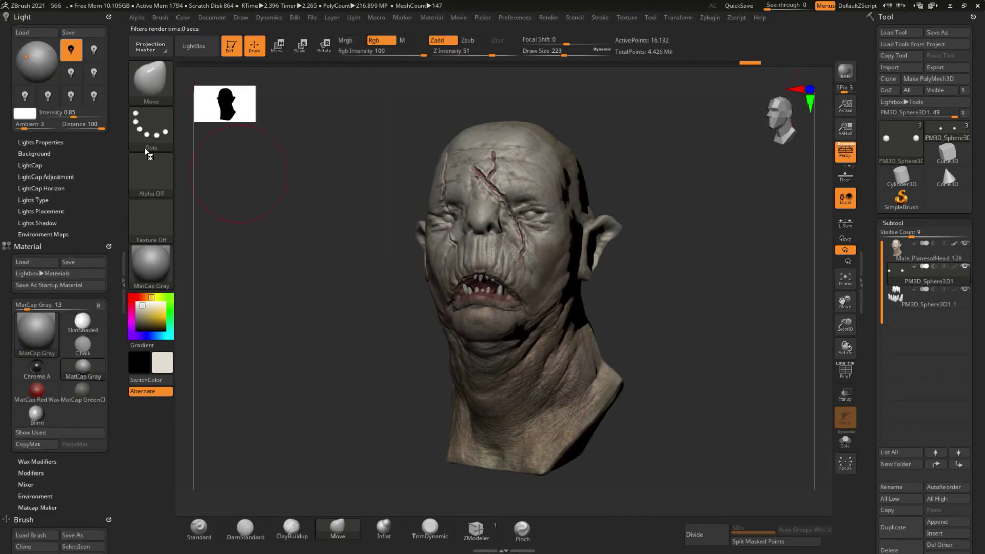
pyautogui.moveTo(28, 57); pyautogui.dragTo(36, 62)
pyautogui.click(37, 62)
pyautogui.click(38, 62)
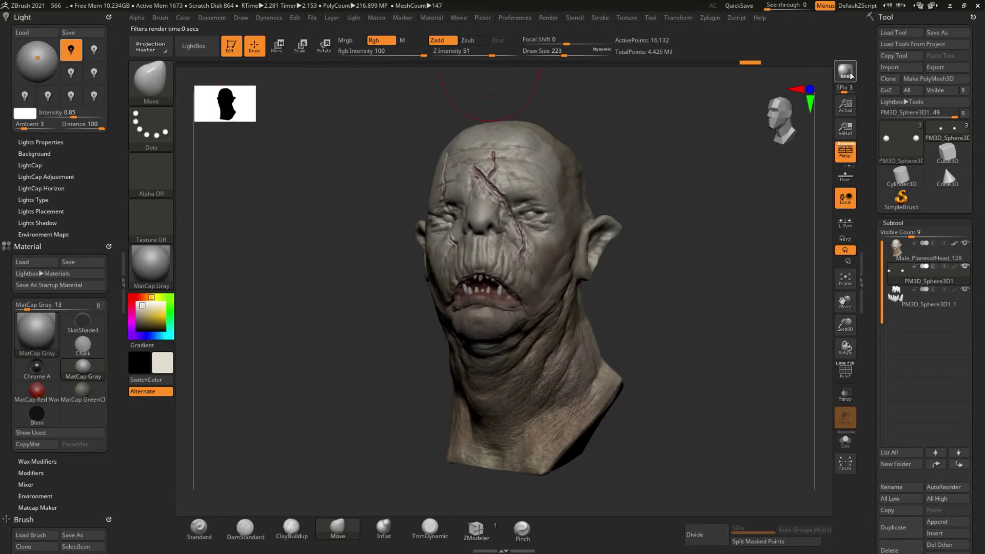
pyautogui.click(40, 53)
pyautogui.click(40, 53)
pyautogui.click(38, 61)
# Step: Try the Chrome A material, return to MatCap Gray, and enable a second light
pyautogui.click(22, 378)
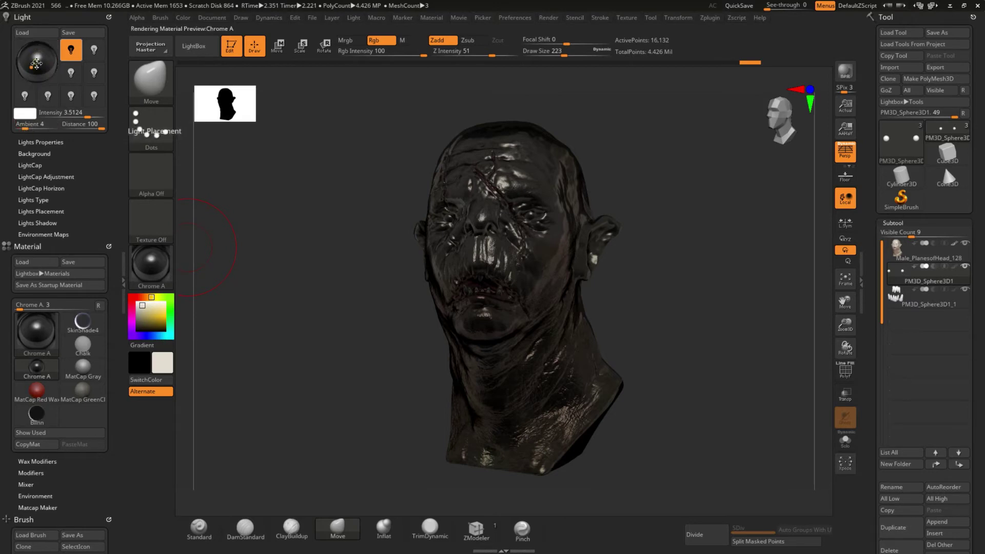
pyautogui.click(29, 76)
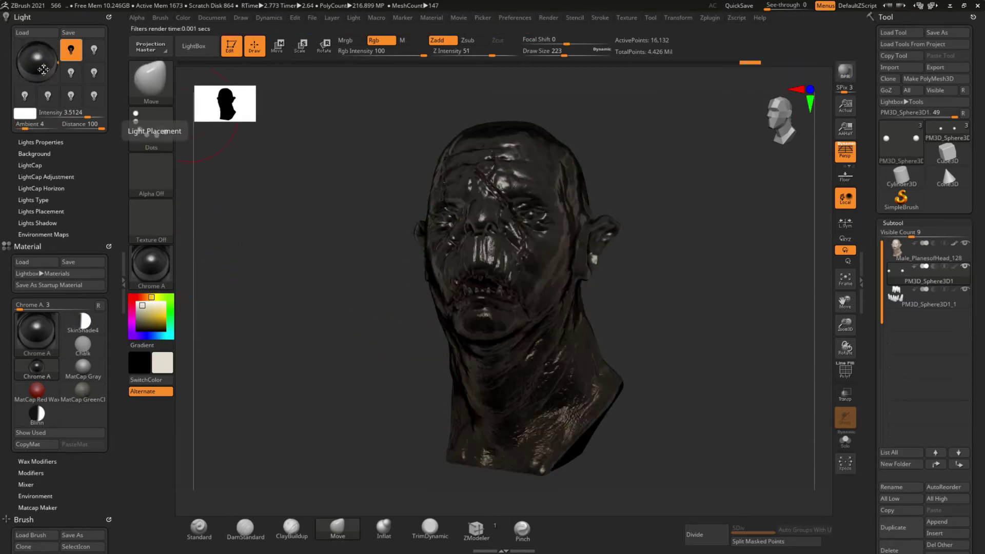
pyautogui.click(82, 365)
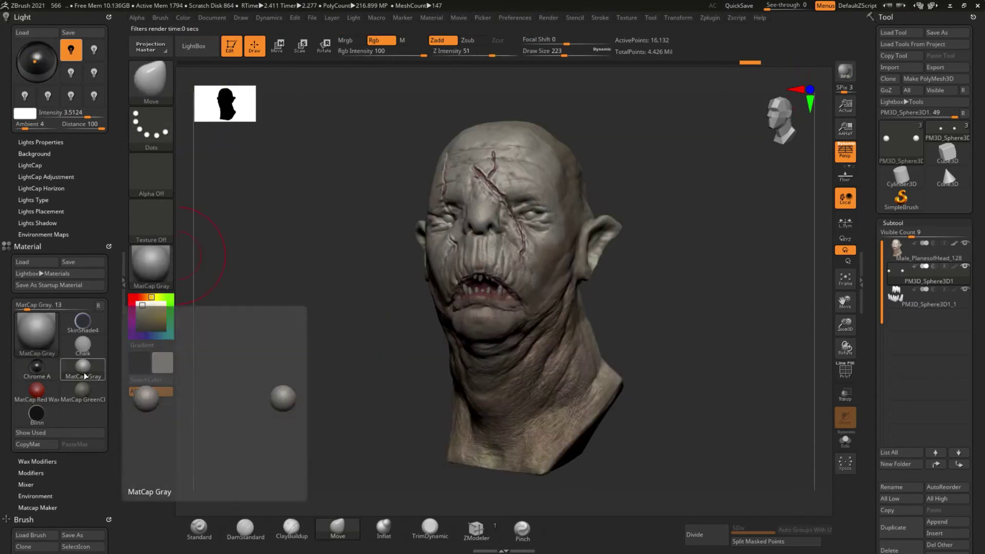
pyautogui.click(94, 49)
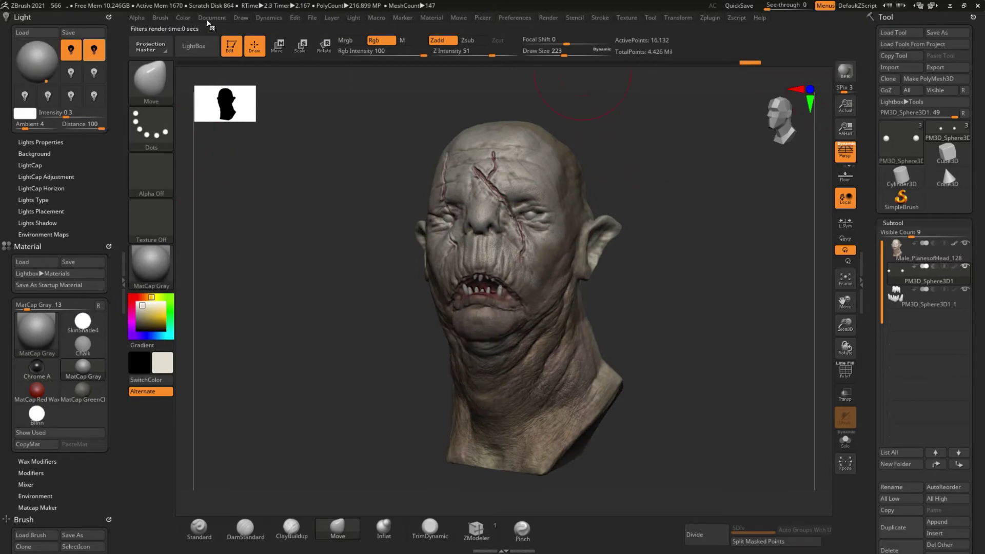
# Step: Re-render at best preview quality with the second light behind the head for rim lighting
pyautogui.click(211, 18)
pyautogui.press('Return')
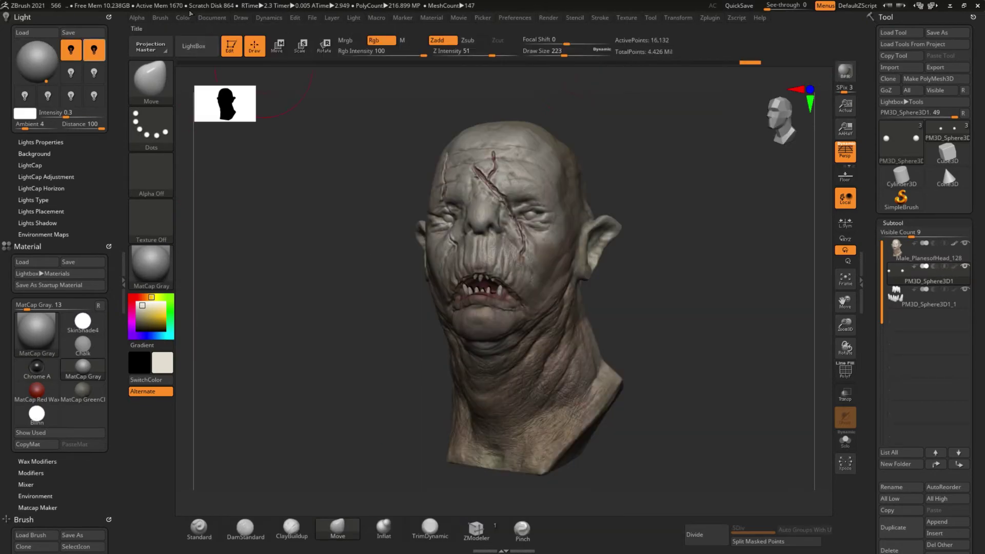
pyautogui.click(548, 17)
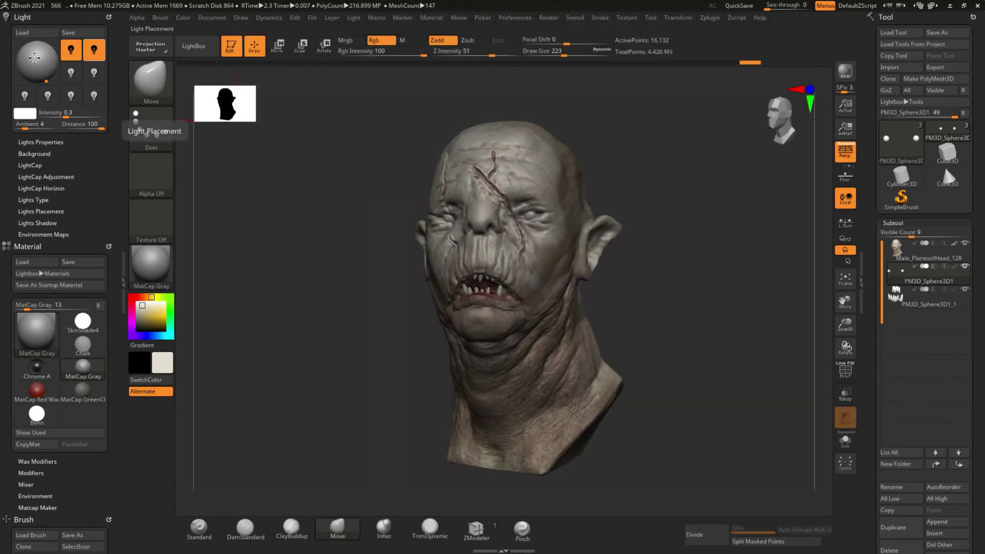
pyautogui.click(845, 72)
pyautogui.click(846, 77)
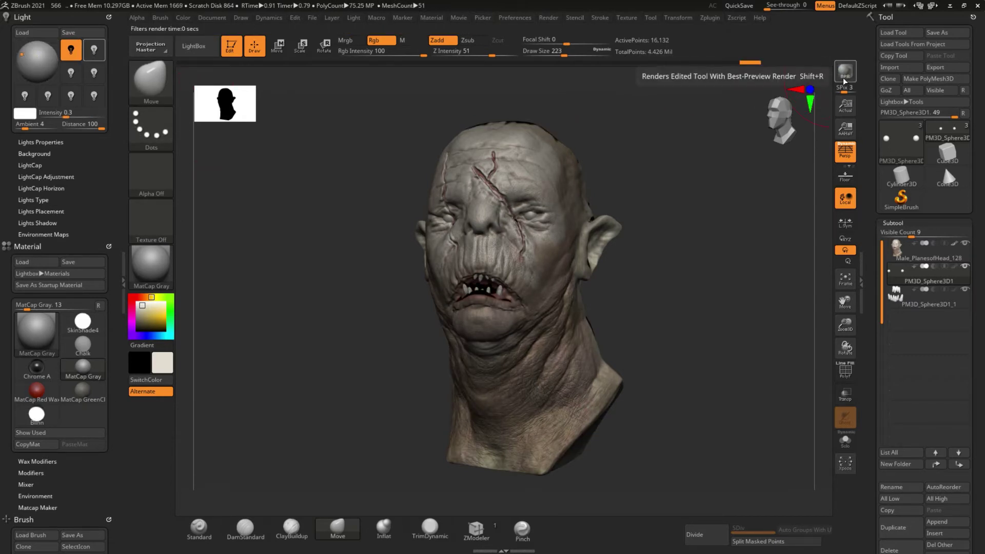
pyautogui.click(36, 60)
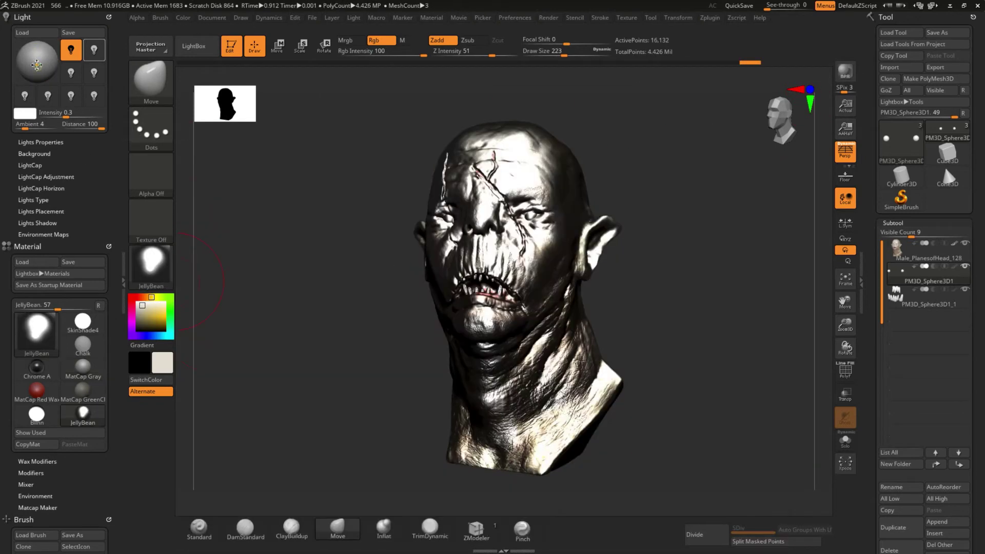
pyautogui.click(37, 64)
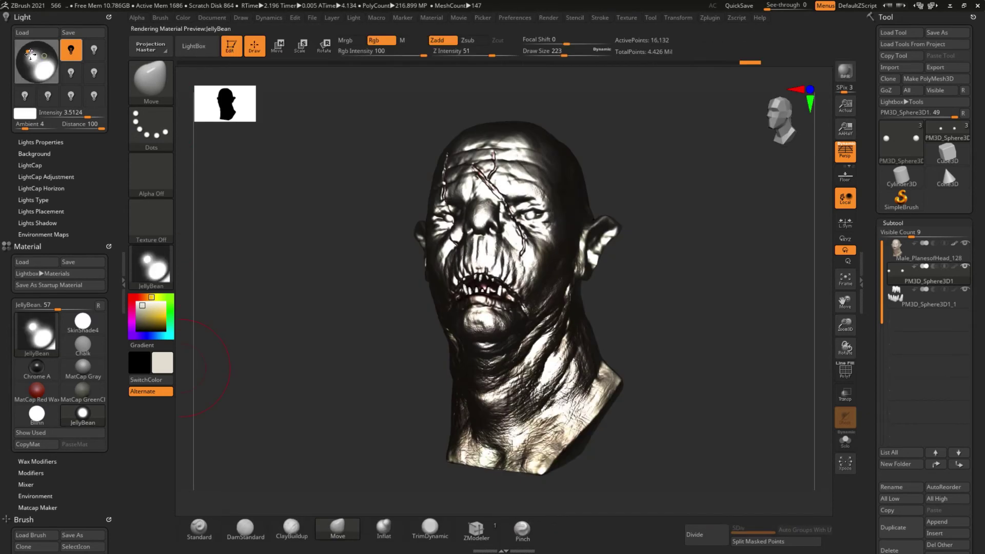
pyautogui.click(31, 52)
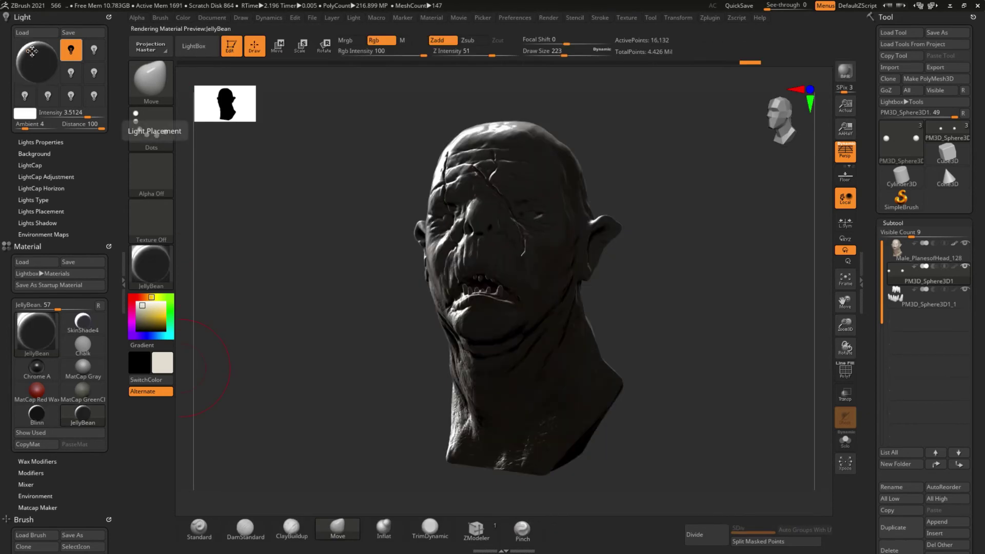
# Step: Export the rim-lit render as light_01.psd
pyautogui.click(212, 18)
pyautogui.click(220, 94)
pyautogui.click(330, 118)
pyautogui.click(329, 482)
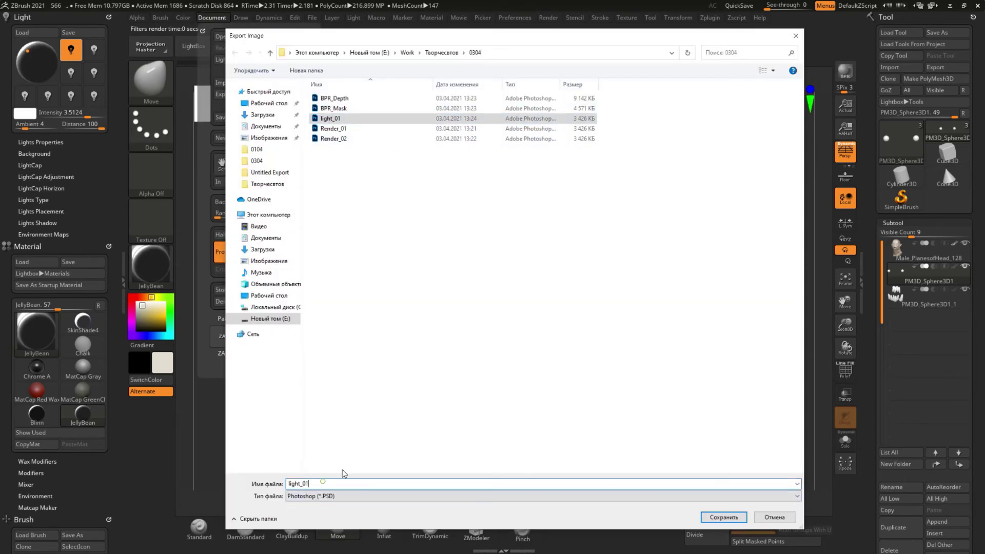
pyautogui.press('Return')
# Step: Export the next lighting pass under an existing light file name
pyautogui.click(212, 17)
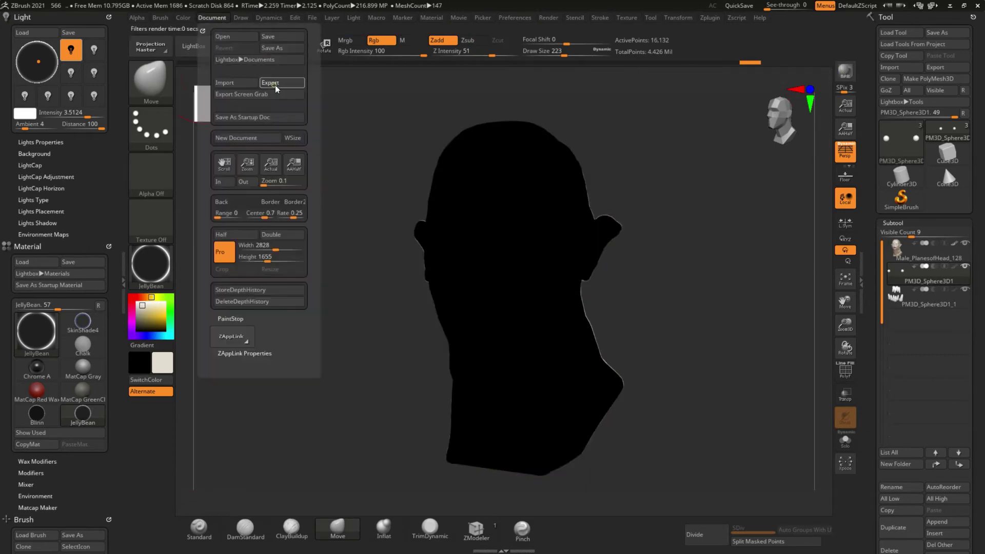
pyautogui.click(276, 88)
pyautogui.click(376, 134)
pyautogui.press('Return')
# Step: Adjust light intensity, set ambient to zero, and export this lighting pass
pyautogui.moveTo(87, 117); pyautogui.dragTo(85, 117)
pyautogui.moveTo(23, 125)
pyautogui.mouseDown()
pyautogui.moveTo(29, 129)
pyautogui.moveTo(15, 124)
pyautogui.mouseUp()
pyautogui.moveTo(88, 117); pyautogui.dragTo(85, 117)
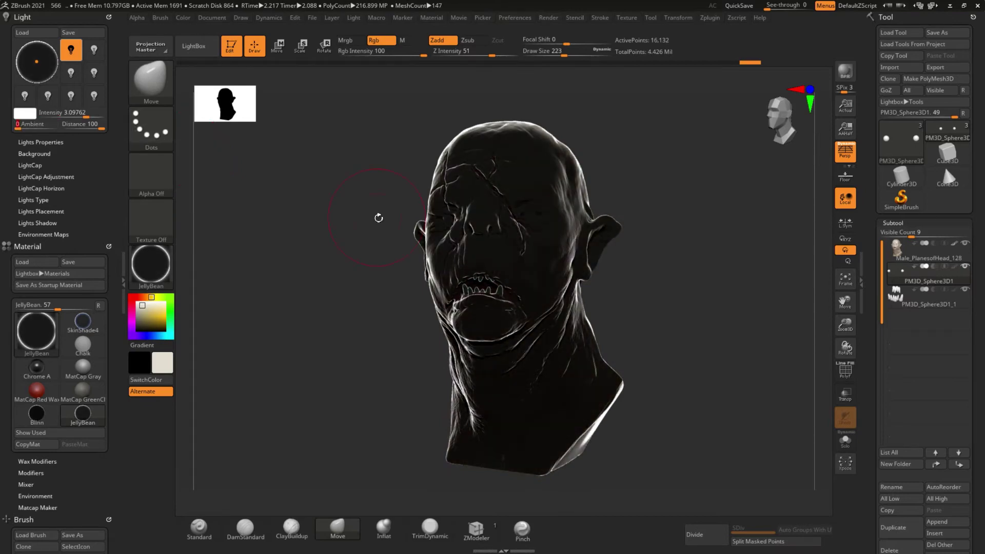
pyautogui.hotkey('ctrl', 'shift', 's')
pyautogui.press('Return')
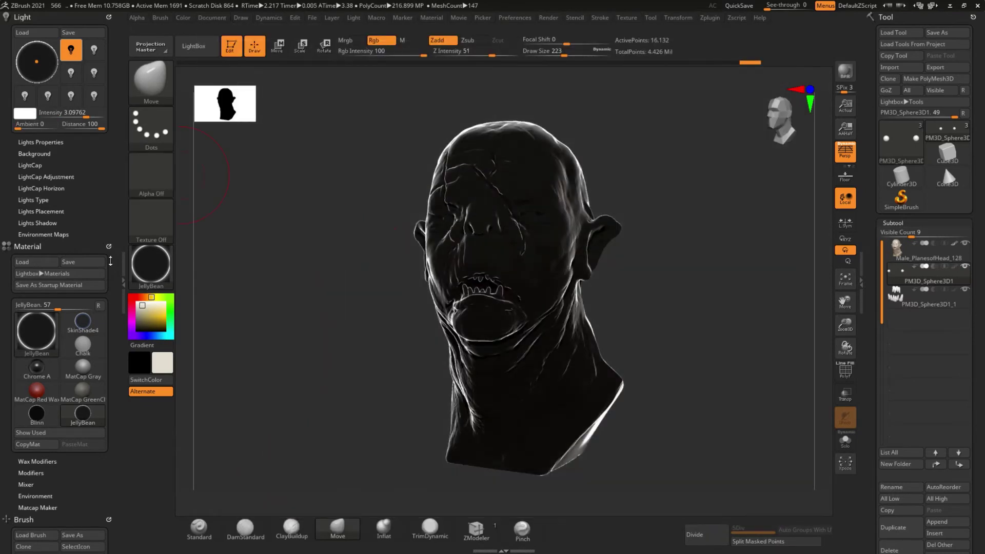
# Step: Reposition the light and export the render as light_04.psd
pyautogui.click(44, 65)
pyautogui.click(212, 17)
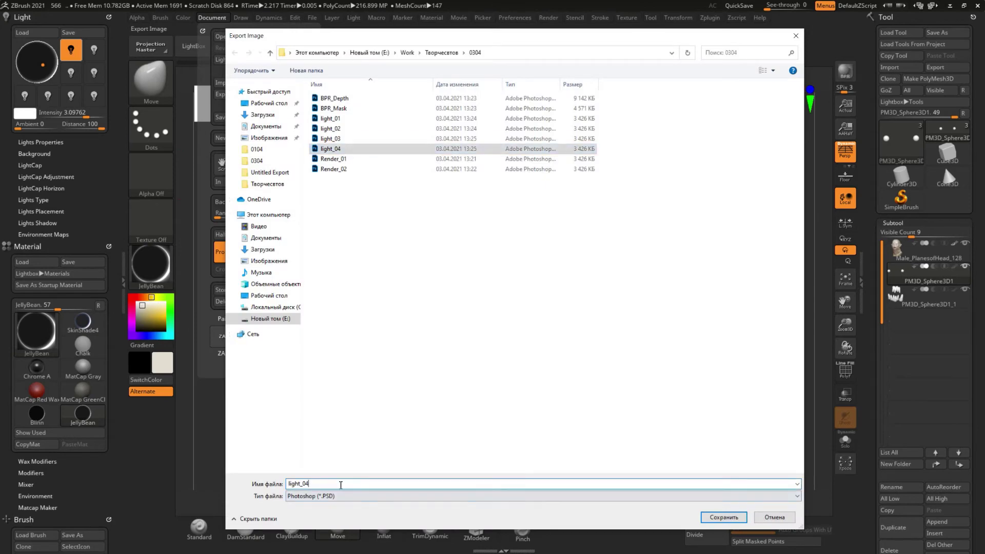
pyautogui.press('Return')
pyautogui.click(150, 264)
pyautogui.click(624, 462)
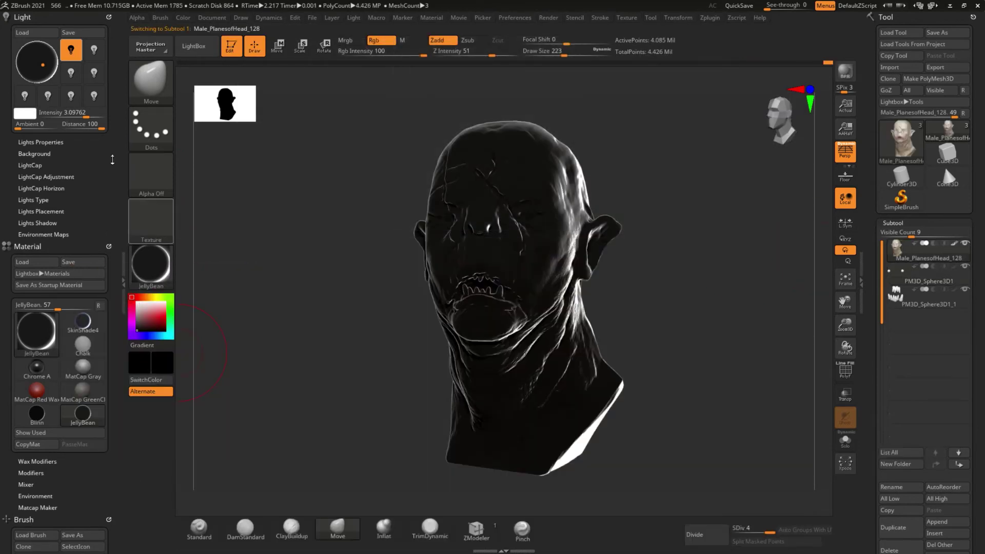
# Step: Center the light in front and export a Framer04-material render
pyautogui.click(38, 66)
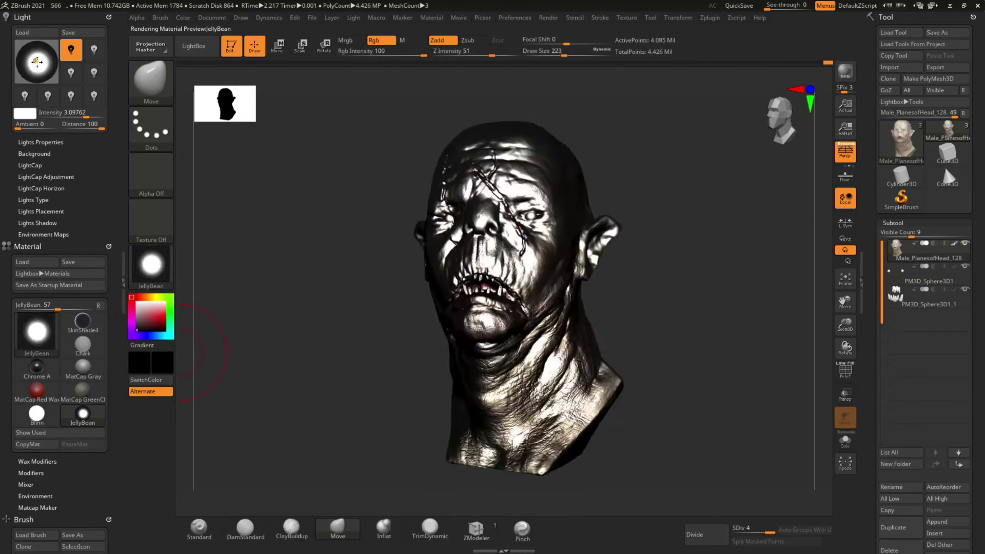
pyautogui.click(37, 66)
pyautogui.click(150, 264)
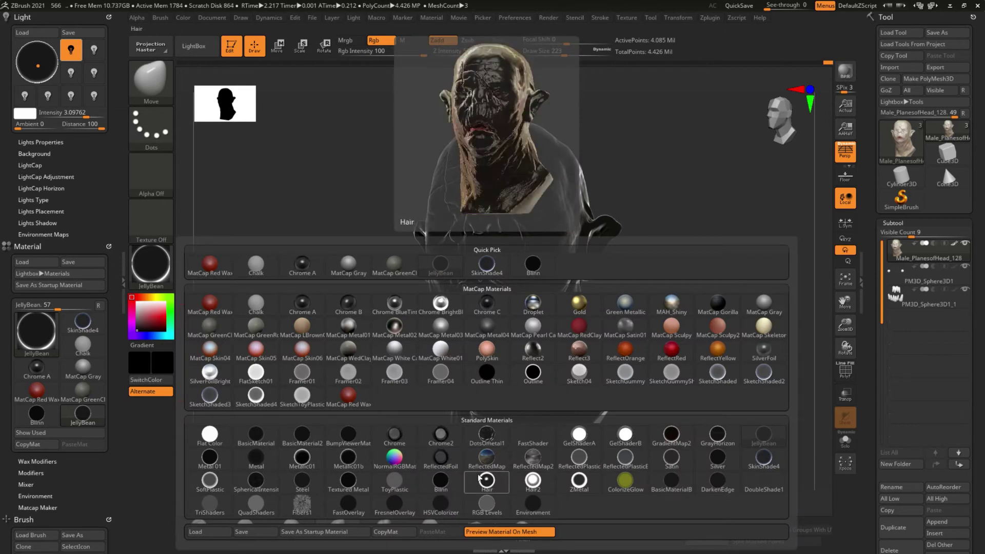
pyautogui.click(440, 372)
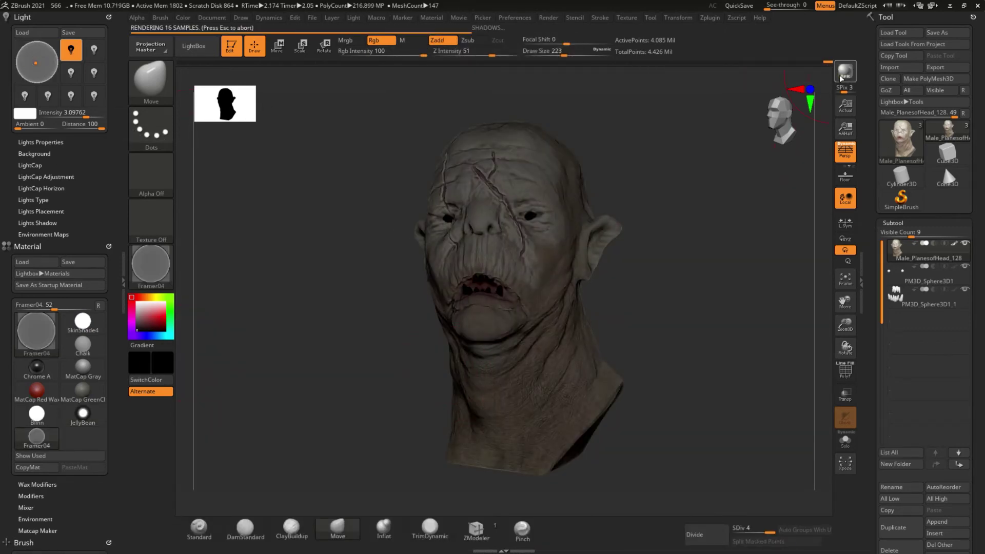
pyautogui.click(212, 17)
pyautogui.click(221, 94)
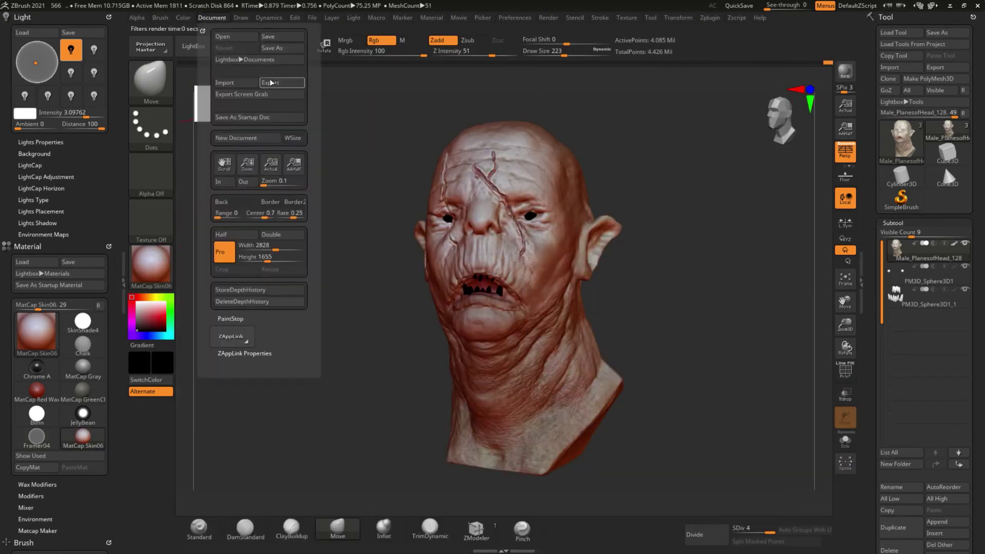
pyautogui.moveTo(625, 302)
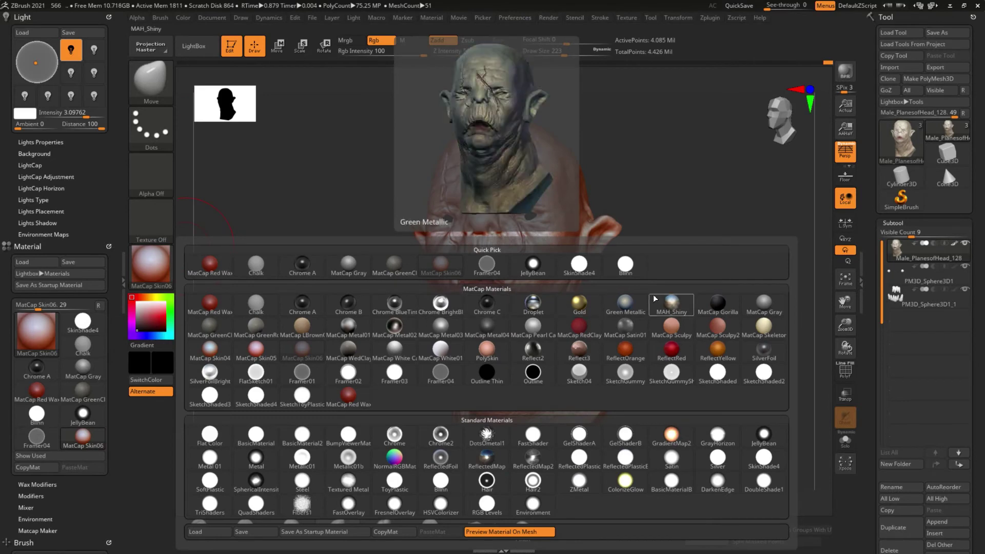
# Step: Apply PolySkin then SphericalIntensity with lower light intensity, BPR render and export
pyautogui.click(487, 350)
pyautogui.click(846, 76)
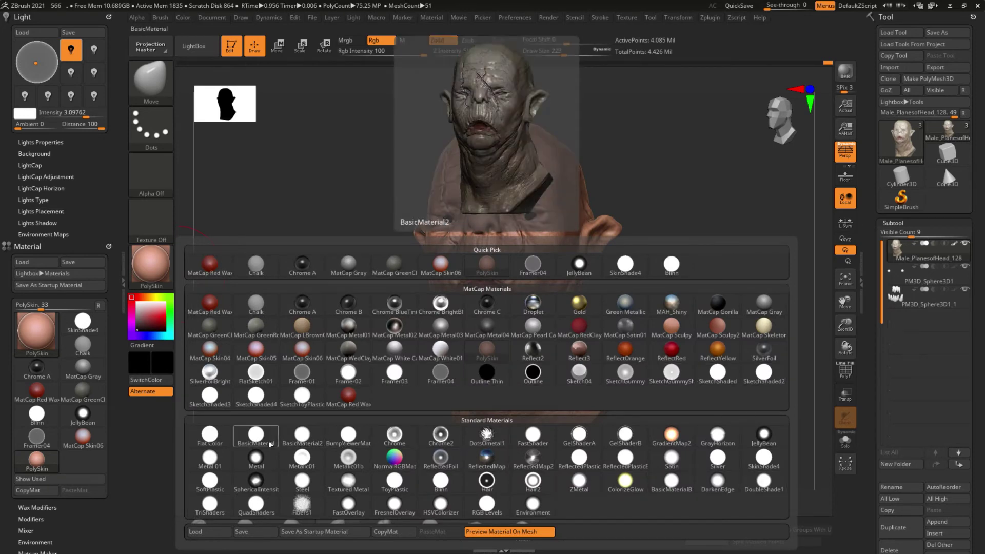
pyautogui.click(255, 480)
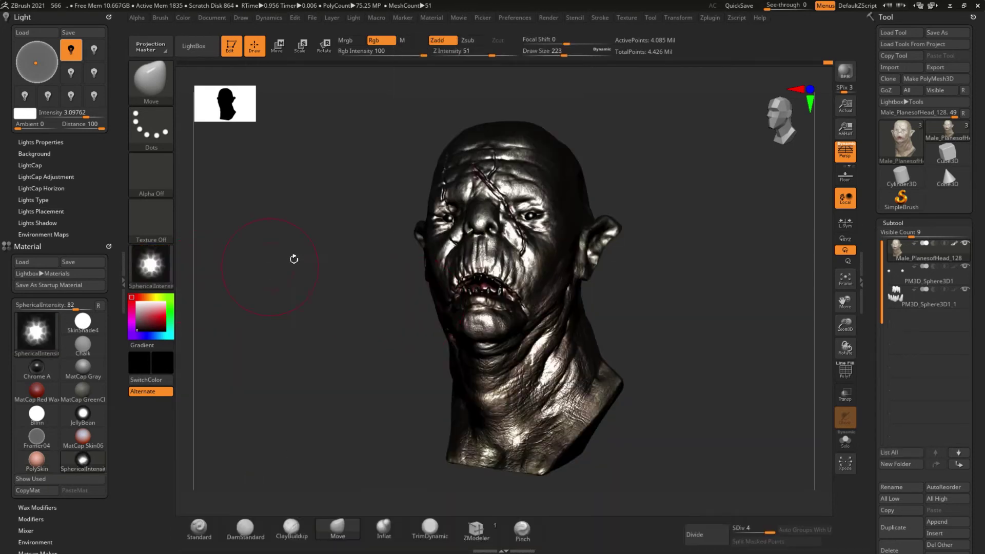
pyautogui.moveTo(87, 116); pyautogui.dragTo(86, 128)
pyautogui.hotkey('shift', 'r')
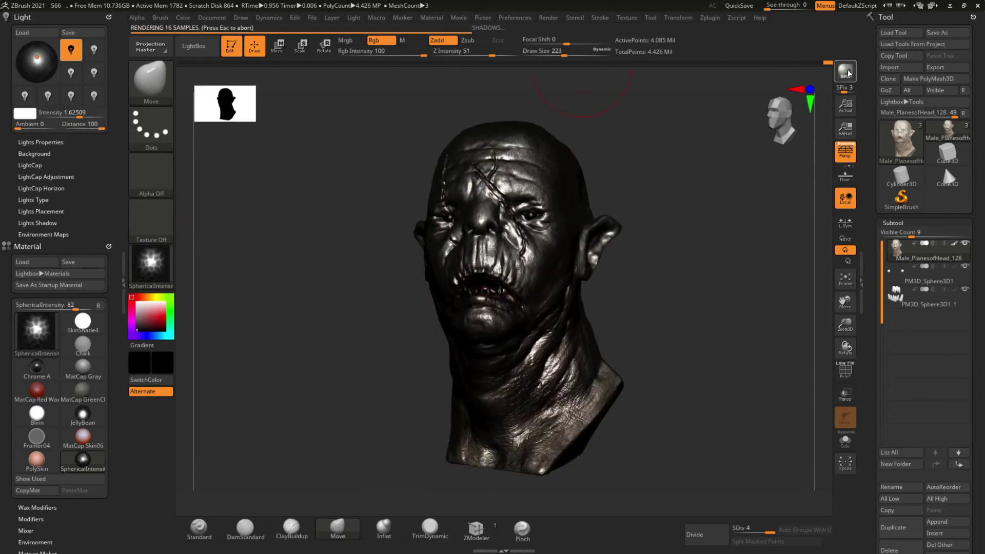
pyautogui.click(212, 18)
pyautogui.click(308, 94)
pyautogui.press('Return')
# Step: Switch the head back to MatCap Gray and run a BPR render
pyautogui.click(548, 17)
pyautogui.click(151, 264)
pyautogui.click(368, 259)
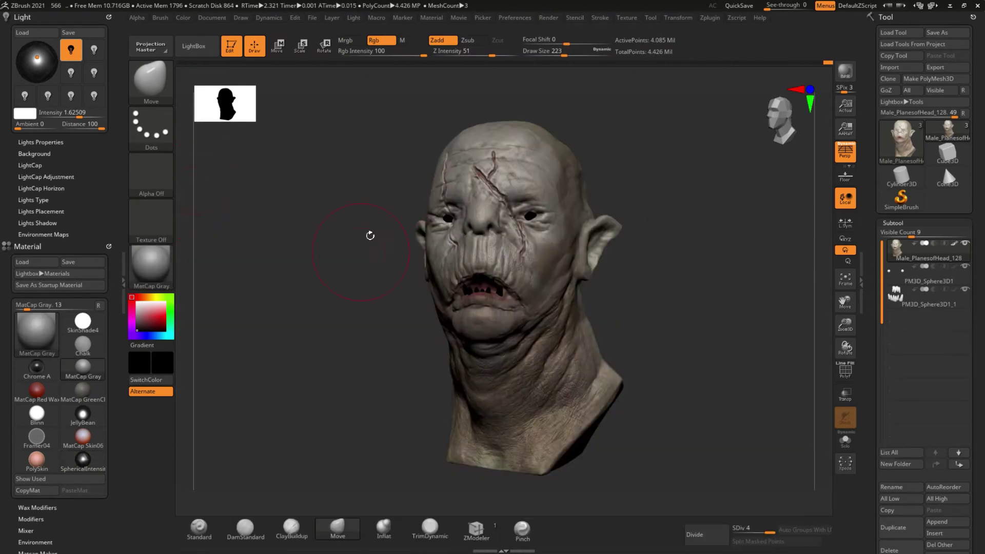
pyautogui.hotkey('shift', 'r')
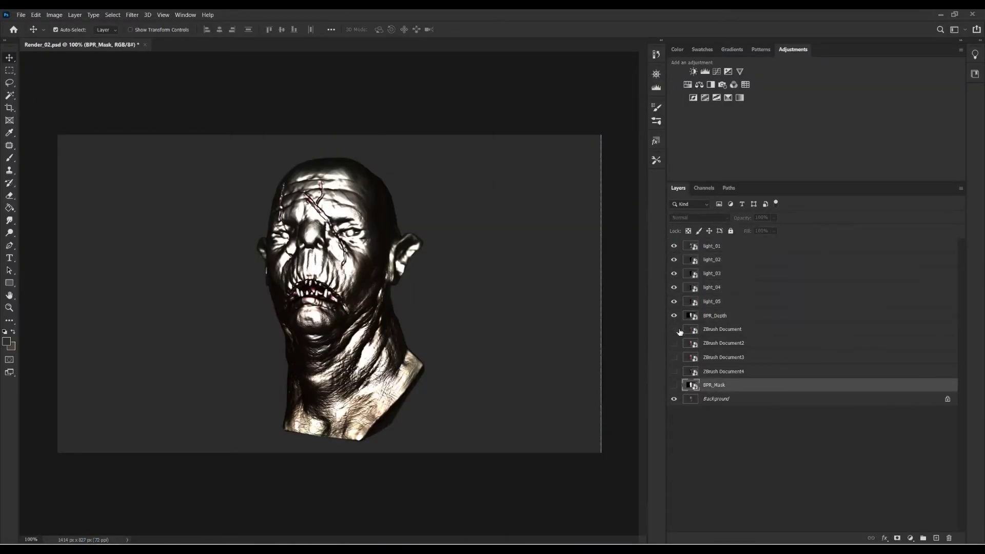
# Step: Hide the light and depth passes and apply Levels to ZBrush Document
pyautogui.keyDown('alt'); pyautogui.click(674, 329); pyautogui.keyUp('alt')
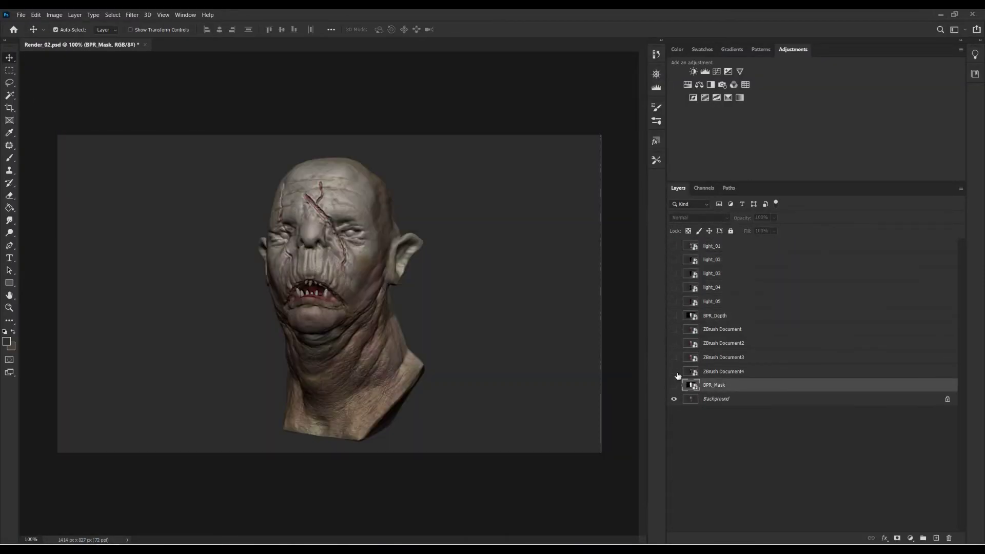
pyautogui.click(747, 333)
pyautogui.click(54, 14)
pyautogui.click(169, 49)
pyautogui.moveTo(462, 227)
pyautogui.mouseDown()
pyautogui.moveTo(474, 226)
pyautogui.moveTo(463, 227)
pyautogui.mouseUp()
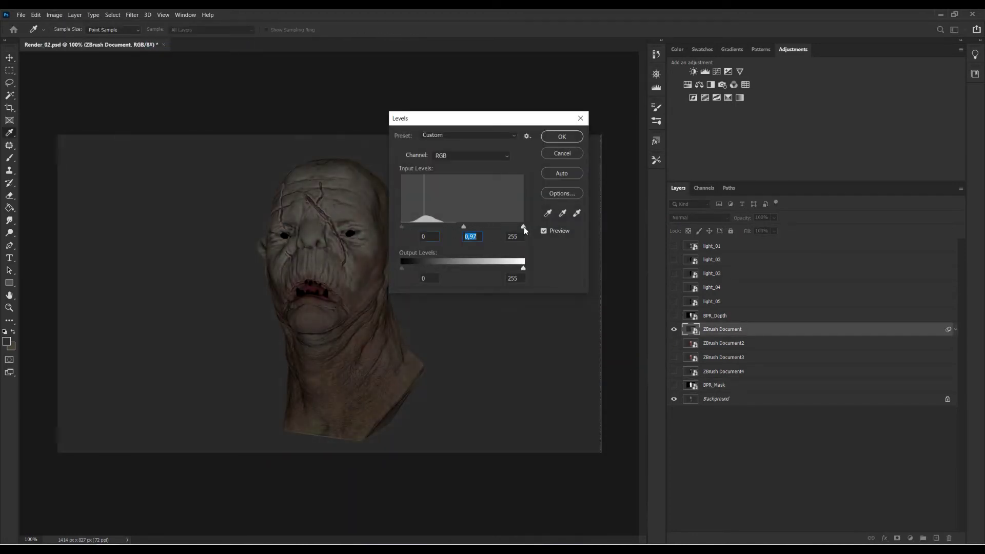
pyautogui.moveTo(523, 226); pyautogui.dragTo(491, 226)
pyautogui.press('Return')
# Step: Set ZBrush Document to Color Dodge at 45% opacity and move it below BPR_Mask
pyautogui.scroll(-7, 683, 219)
pyautogui.scroll(-1, 683, 220)
pyautogui.scroll(-1, 683, 221)
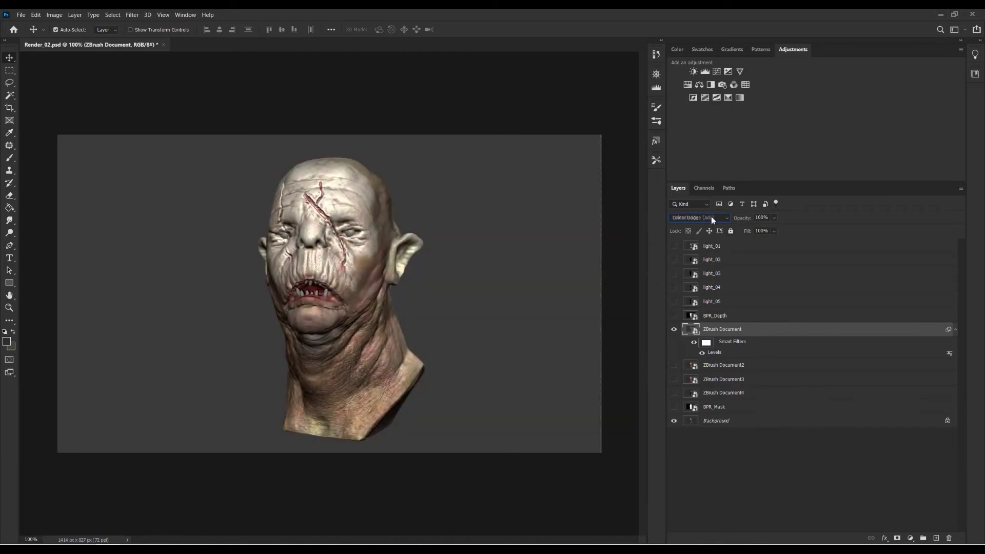
pyautogui.scroll(2, 701, 221)
pyautogui.scroll(-2, 701, 220)
pyautogui.click(701, 221)
pyautogui.click(774, 230)
pyautogui.moveTo(769, 233); pyautogui.dragTo(757, 229)
pyautogui.moveTo(718, 329); pyautogui.dragTo(724, 409)
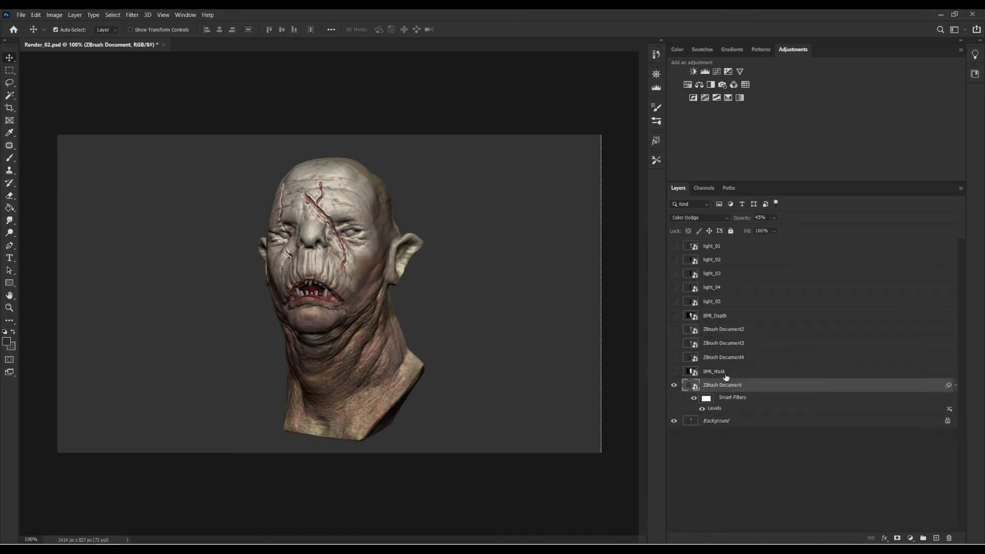
# Step: Show ZBrush Document4 and brighten its midtones with Levels
pyautogui.click(724, 357)
pyautogui.click(674, 357)
pyautogui.click(55, 15)
pyautogui.click(164, 50)
pyautogui.moveTo(463, 228); pyautogui.dragTo(443, 228)
pyautogui.press('Return')
pyautogui.scroll(-7, 685, 219)
pyautogui.scroll(-2, 684, 217)
pyautogui.scroll(-3, 685, 218)
pyautogui.scroll(-7, 683, 218)
pyautogui.scroll(-6, 683, 217)
pyautogui.scroll(-2, 684, 218)
pyautogui.scroll(-2, 685, 217)
pyautogui.scroll(-2, 684, 217)
pyautogui.click(807, 471)
pyautogui.keyDown('alt'); pyautogui.scroll(2, 405, 257); pyautogui.keyUp('alt')
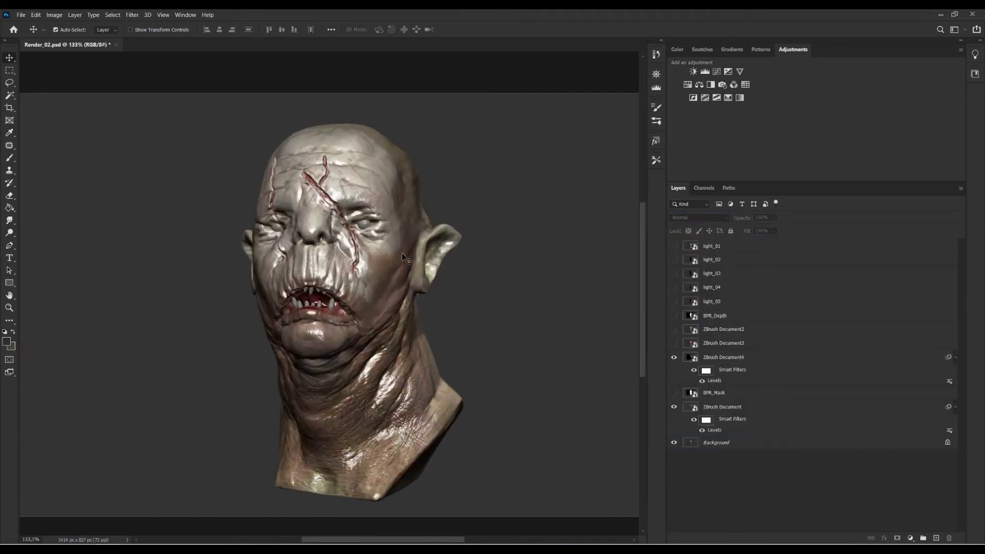
# Step: Bake the smart filters, duplicate the Background layer, and delete the original
pyautogui.click(752, 362)
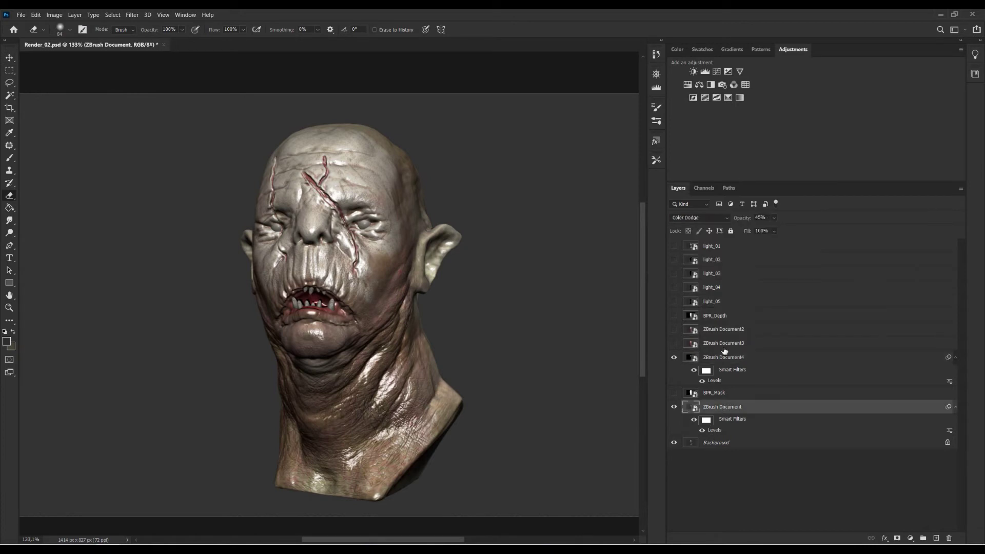
pyautogui.moveTo(737, 311); pyautogui.dragTo(700, 388)
pyautogui.click(718, 413)
pyautogui.press('Delete')
pyautogui.click(470, 213)
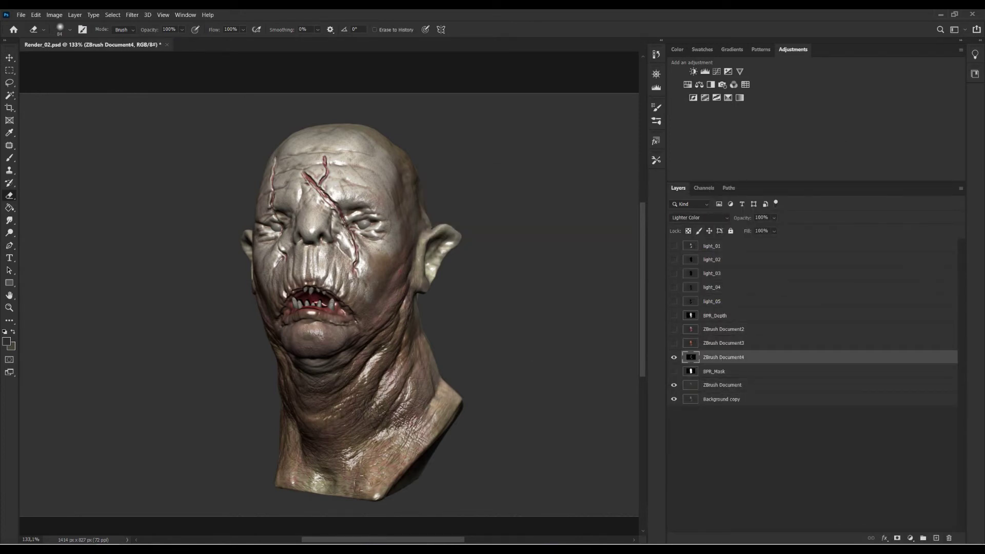
# Step: Show ZBrush Document3, set it to Soft Light, and lower its opacity
pyautogui.keyDown('alt'); pyautogui.scroll(-2, 328, 287); pyautogui.keyUp('alt')
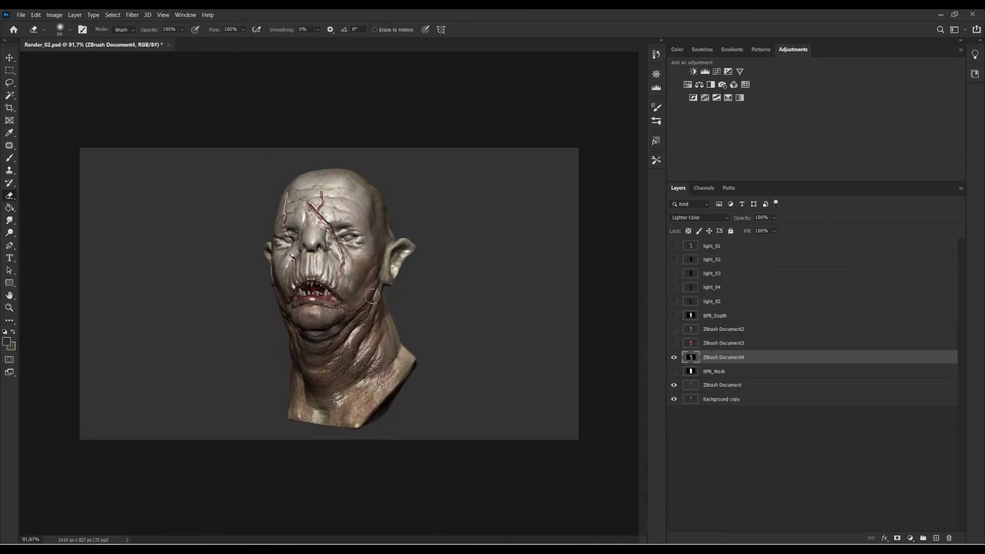
pyautogui.click(674, 342)
pyautogui.click(723, 343)
pyautogui.scroll(-3, 681, 219)
pyautogui.scroll(-5, 681, 220)
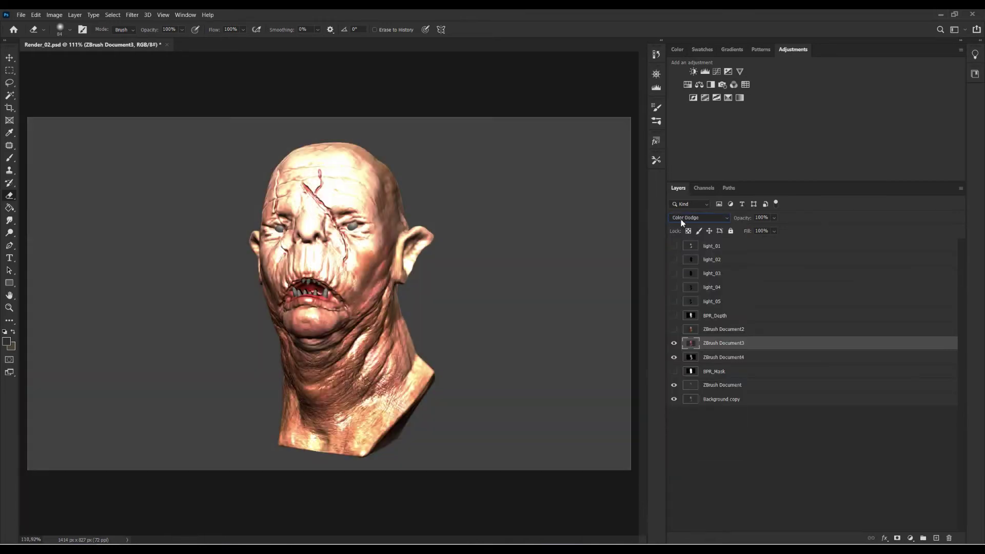
pyautogui.scroll(-5, 681, 219)
pyautogui.scroll(-4, 681, 220)
pyautogui.scroll(-6, 681, 220)
pyautogui.scroll(3, 681, 220)
pyautogui.scroll(5, 682, 219)
pyautogui.scroll(5, 681, 220)
pyautogui.moveTo(773, 217)
pyautogui.mouseDown()
pyautogui.moveTo(774, 233)
pyautogui.moveTo(749, 232)
pyautogui.mouseUp()
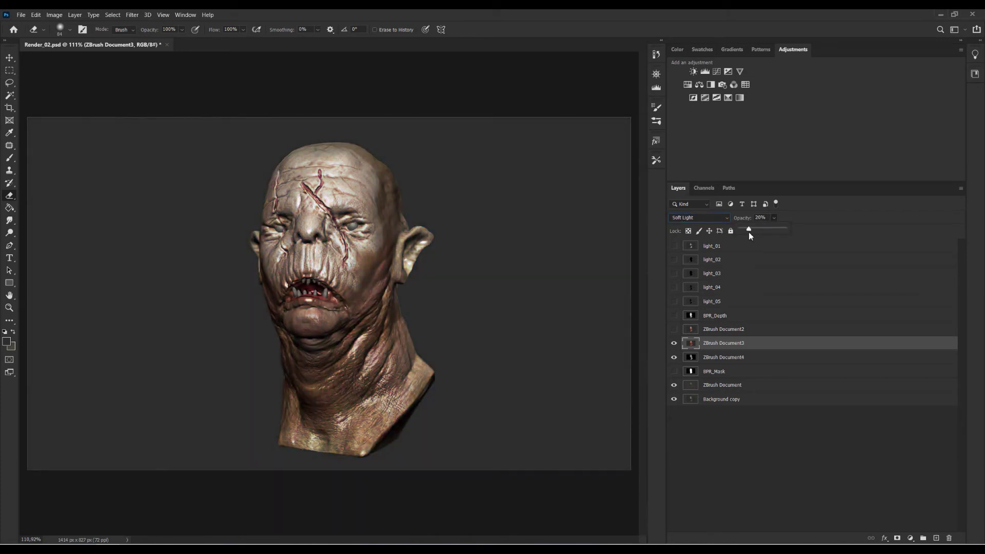
# Step: Preview blend modes on ZBrush Document2, then hide the layer again
pyautogui.click(674, 328)
pyautogui.click(723, 329)
pyautogui.scroll(-4, 685, 218)
pyautogui.scroll(-5, 685, 216)
pyautogui.scroll(-5, 684, 217)
pyautogui.scroll(-5, 691, 216)
pyautogui.scroll(-5, 691, 216)
pyautogui.scroll(5, 691, 218)
pyautogui.scroll(10, 691, 217)
pyautogui.scroll(5, 690, 217)
pyautogui.scroll(2, 690, 217)
pyautogui.click(674, 329)
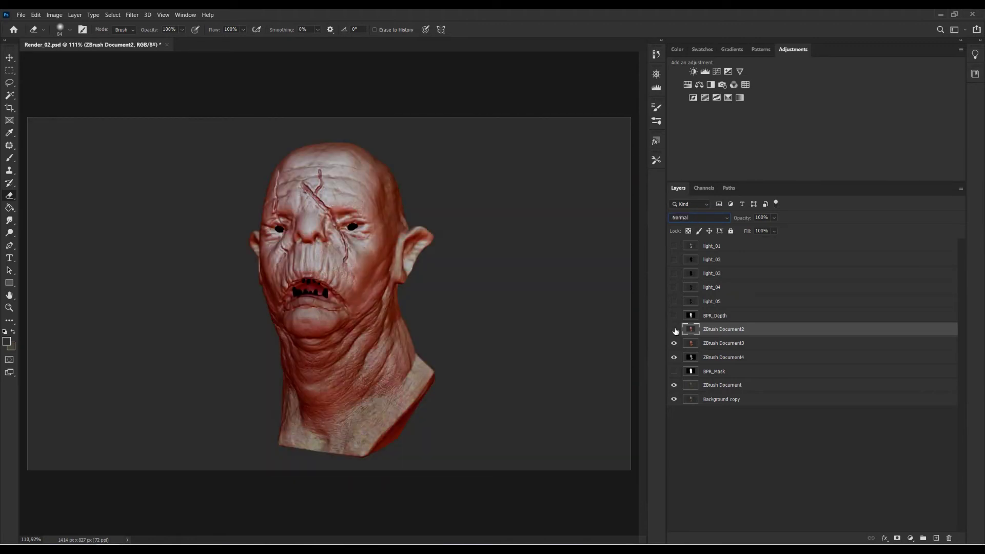
# Step: Set BPR_Depth to Multiply at about 60% opacity
pyautogui.click(769, 316)
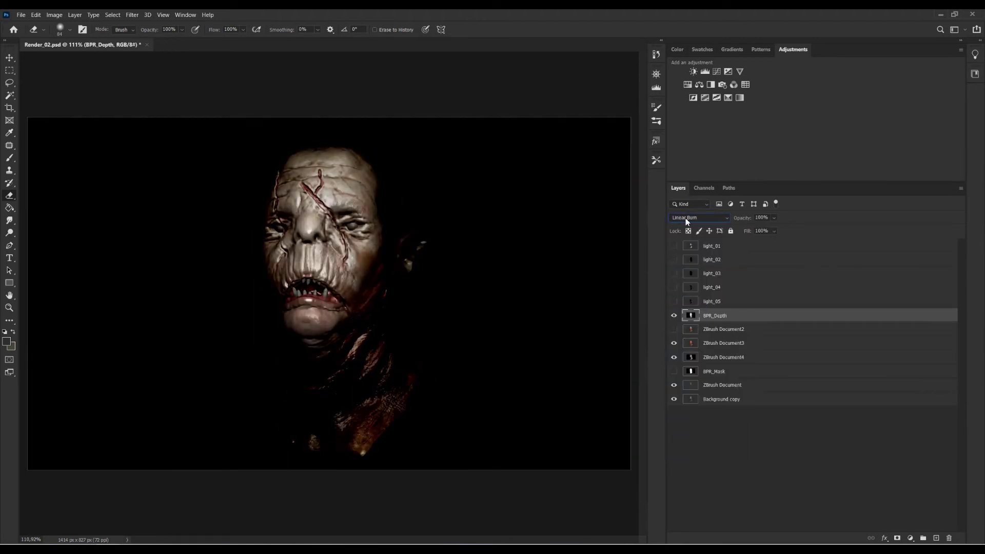
pyautogui.scroll(-15, 687, 221)
pyautogui.scroll(-3, 687, 221)
pyautogui.scroll(-3, 686, 221)
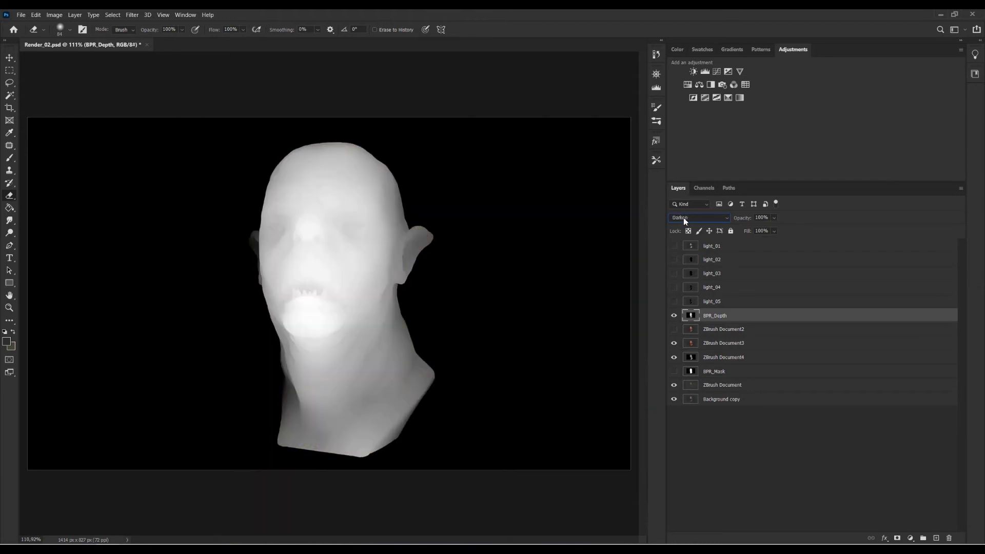
pyautogui.scroll(-2, 683, 217)
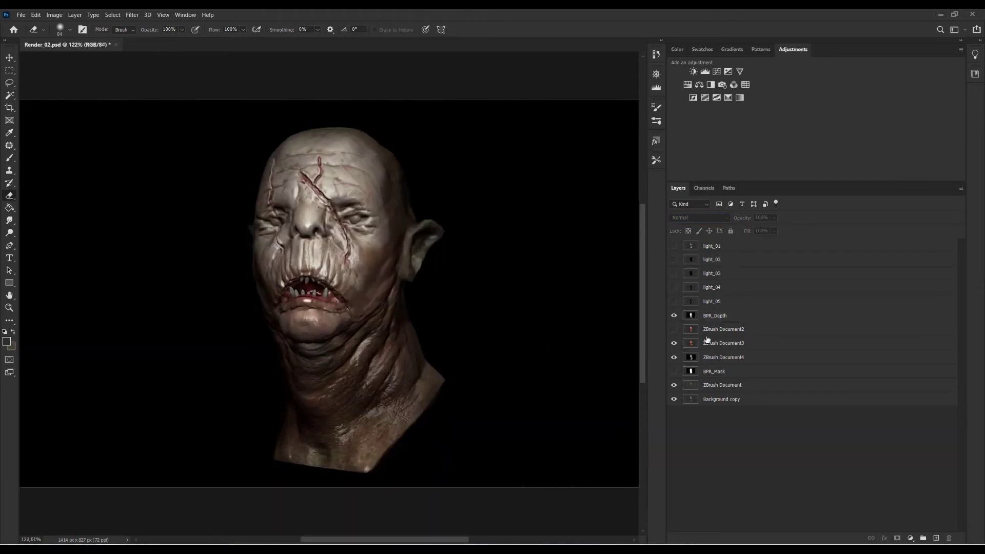
pyautogui.moveTo(773, 218); pyautogui.dragTo(768, 232)
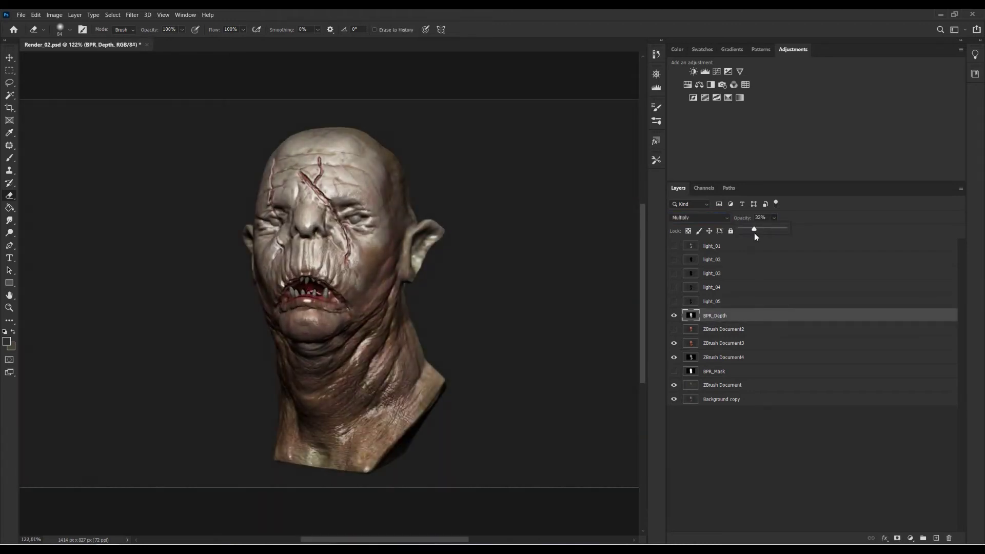
# Step: Show light_05 and blend it as Lighter Color for rim light
pyautogui.click(712, 301)
pyautogui.click(674, 301)
pyautogui.click(697, 218)
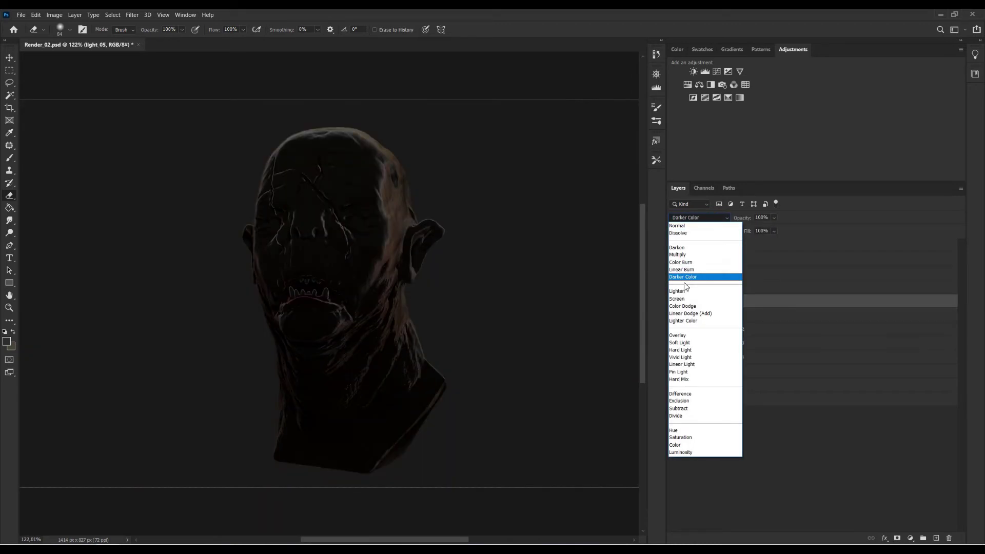
pyautogui.click(686, 325)
# Step: Show light_04 and set its blend mode to Lighter Color
pyautogui.click(713, 287)
pyautogui.keyDown('alt'); pyautogui.scroll(1, 629, 306); pyautogui.keyUp('alt')
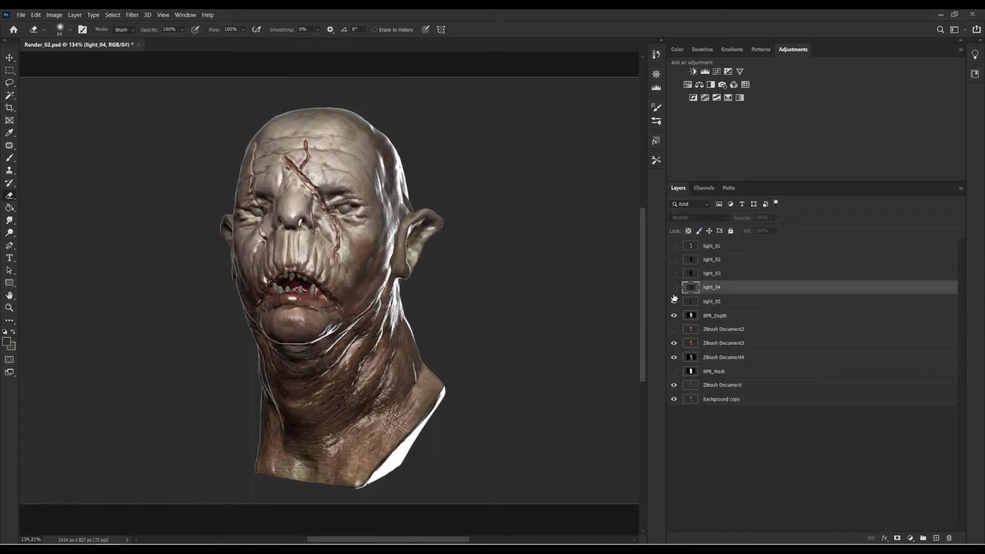
pyautogui.click(674, 286)
pyautogui.click(697, 218)
pyautogui.click(686, 324)
# Step: Show light_03 and set its blend mode to Lighter Color
pyautogui.click(713, 273)
pyautogui.keyDown('alt'); pyautogui.scroll(-1, 629, 305); pyautogui.keyUp('alt')
pyautogui.click(674, 273)
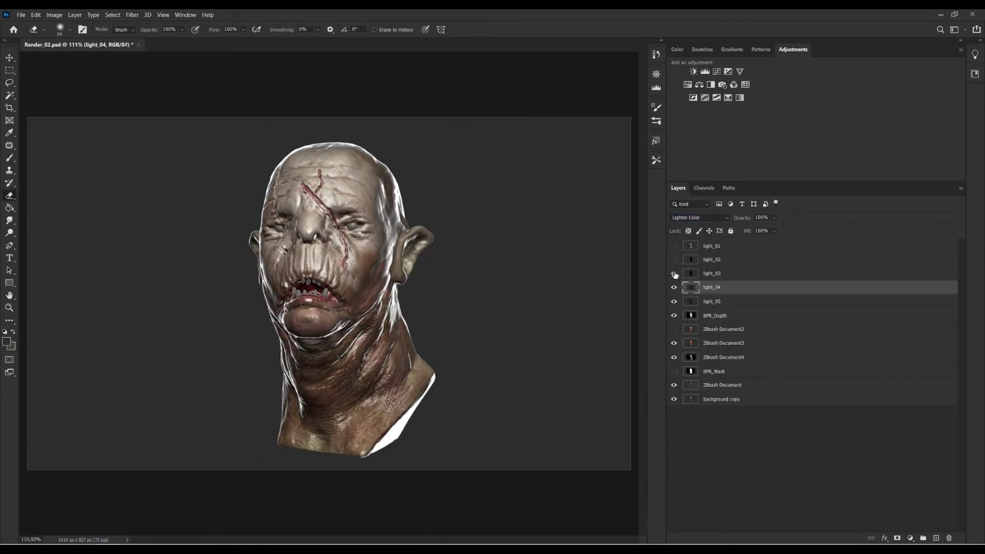
pyautogui.click(698, 217)
pyautogui.click(687, 324)
# Step: Show light_01, set it to Color blending and lower its opacity to 12%
pyautogui.click(713, 246)
pyautogui.click(674, 246)
pyautogui.click(697, 217)
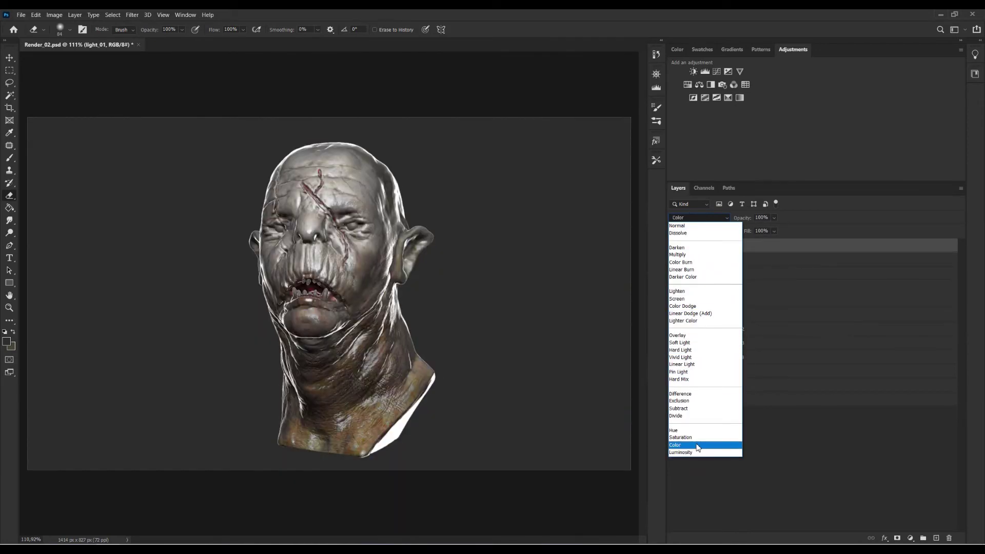
pyautogui.click(674, 445)
pyautogui.moveTo(773, 218); pyautogui.dragTo(754, 233)
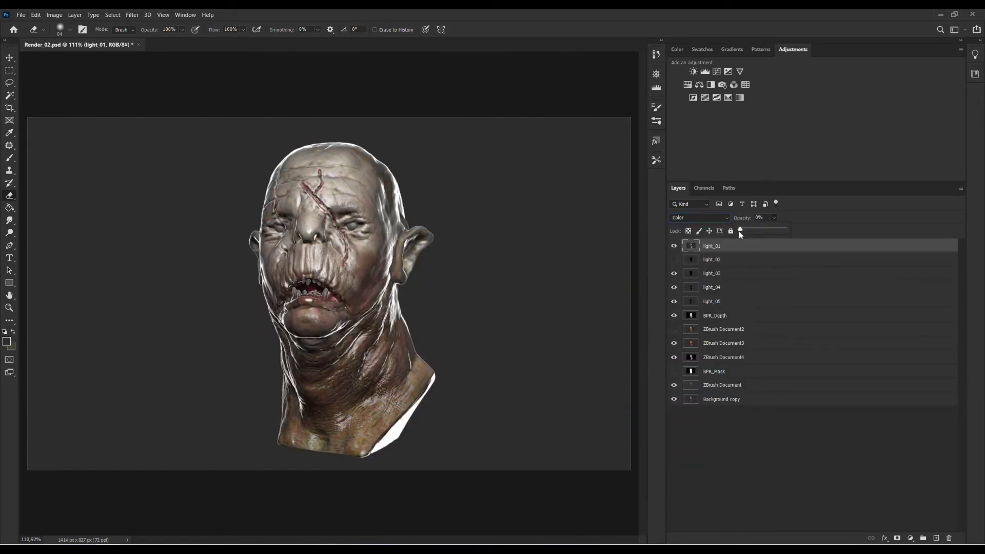
pyautogui.keyDown('alt'); pyautogui.scroll(1, 429, 283); pyautogui.keyUp('alt')
pyautogui.keyDown('alt'); pyautogui.scroll(-1, 430, 284); pyautogui.keyUp('alt')
pyautogui.keyDown('alt'); pyautogui.scroll(1, 359, 272); pyautogui.keyUp('alt')
pyautogui.keyDown('alt'); pyautogui.scroll(-2, 275, 257); pyautogui.keyUp('alt')
# Step: Select all layers, add a new empty Layer 1, and show BPR_Mask
pyautogui.hotkey('ctrl', 'alt', 'a')
pyautogui.click(936, 537)
pyautogui.click(713, 372)
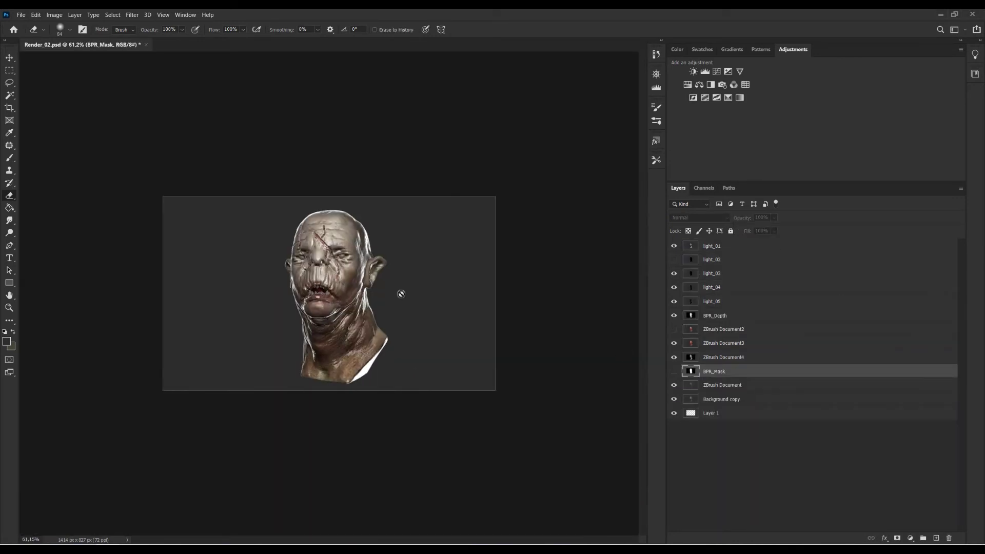
# Step: Select the empty area around the head silhouette and delete it from each layer
pyautogui.keyDown('alt'); pyautogui.scroll(1, 328, 293); pyautogui.keyUp('alt')
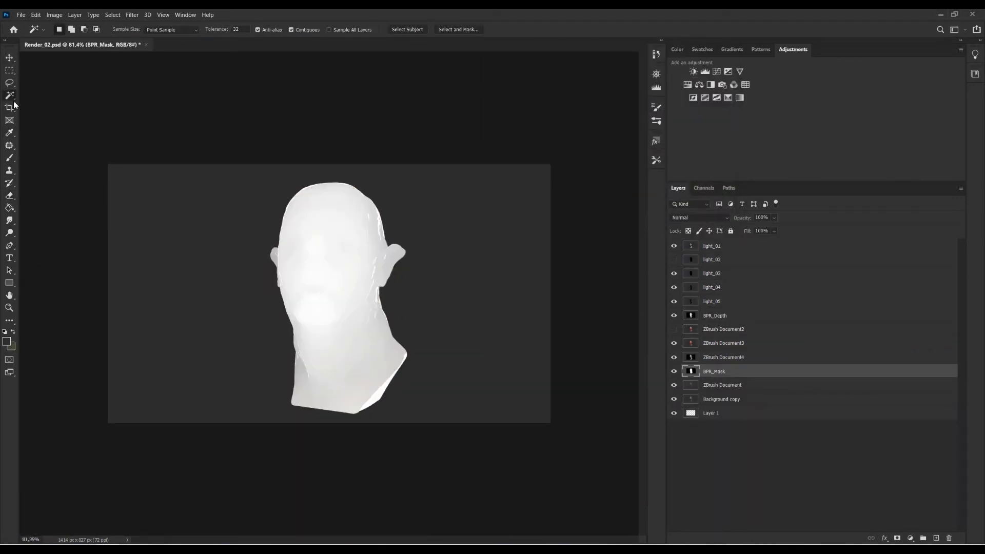
pyautogui.click(154, 205)
pyautogui.hotkey('alt', '[')
pyautogui.hotkey('alt', '[')
pyautogui.click(674, 371)
pyautogui.hotkey('alt', ']')
pyautogui.hotkey('alt', ']')
pyautogui.hotkey('alt', ']')
pyautogui.hotkey('alt', ']')
pyautogui.hotkey('alt', ']')
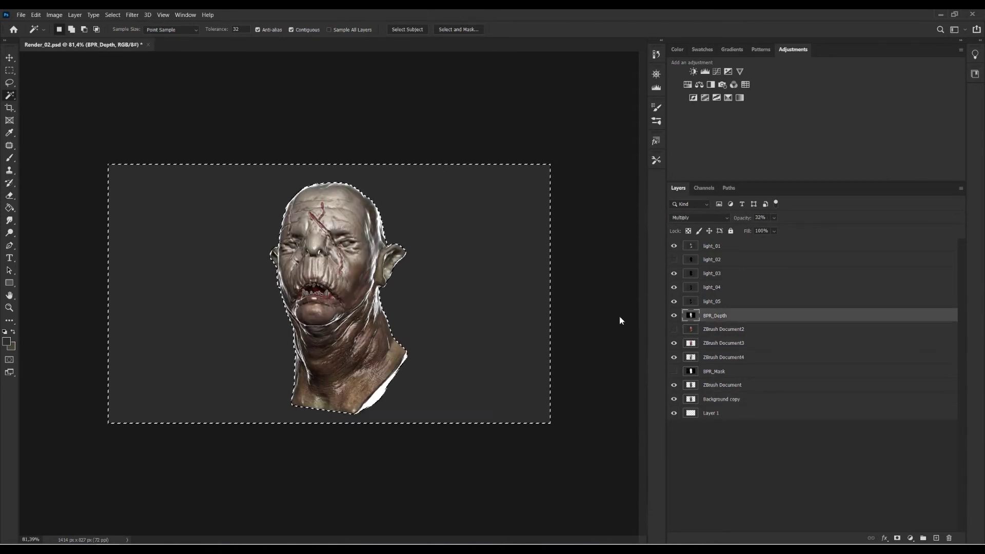
pyautogui.press('Delete')
pyautogui.hotkey('alt', ']')
pyautogui.press('Delete')
pyautogui.hotkey('alt', ']')
pyautogui.press('Delete')
pyautogui.hotkey('alt', ']')
pyautogui.press('Delete')
pyautogui.hotkey('alt', ']')
pyautogui.hotkey('ctrl', 'd')
# Step: Select the layers from light_01 down to Background copy and scale the head up
pyautogui.press('m')
pyautogui.keyDown('alt'); pyautogui.scroll(1, 440, 356); pyautogui.keyUp('alt')
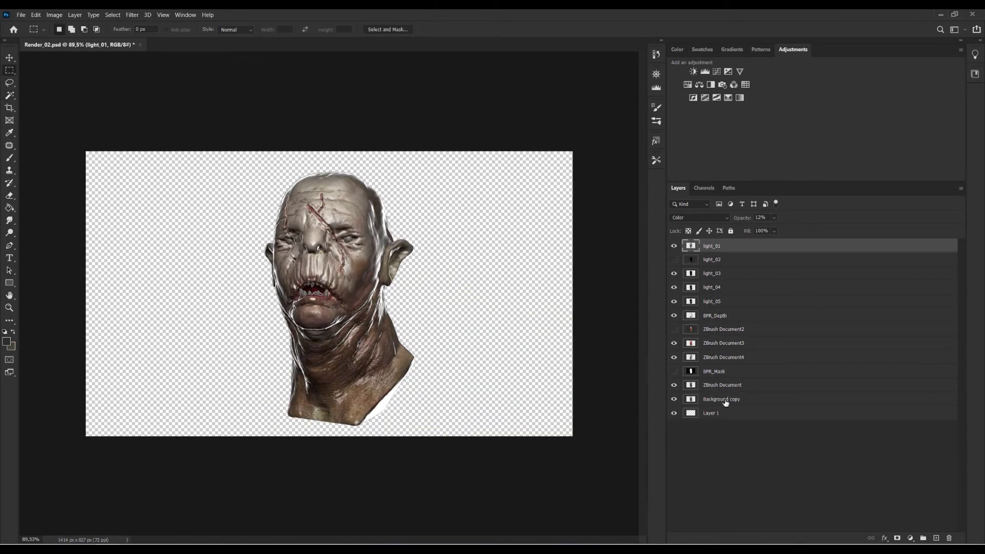
pyautogui.keyDown('shift'); pyautogui.click(725, 403); pyautogui.keyUp('shift')
pyautogui.rightClick(353, 259)
pyautogui.click(379, 343)
pyautogui.keyDown('alt'); pyautogui.scroll(-1, 533, 439); pyautogui.keyUp('alt')
pyautogui.keyDown('alt'); pyautogui.moveTo(527, 402); pyautogui.dragTo(591, 472); pyautogui.keyUp('alt')
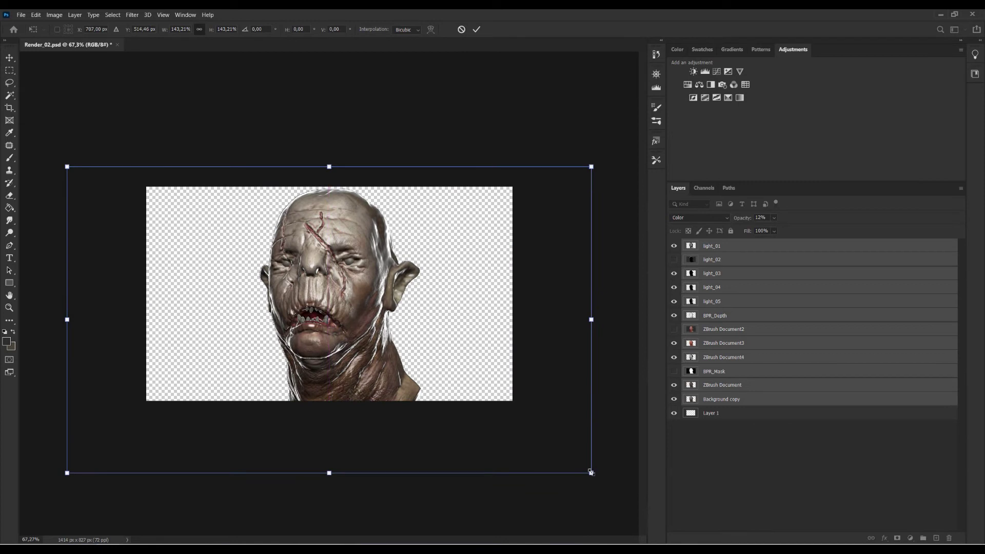
pyautogui.press('Return')
# Step: Fill Layer 1 with a brown colour sampled from the orc's skin tone
pyautogui.hotkey('ctrl', '+')
pyautogui.hotkey('alt', ',')
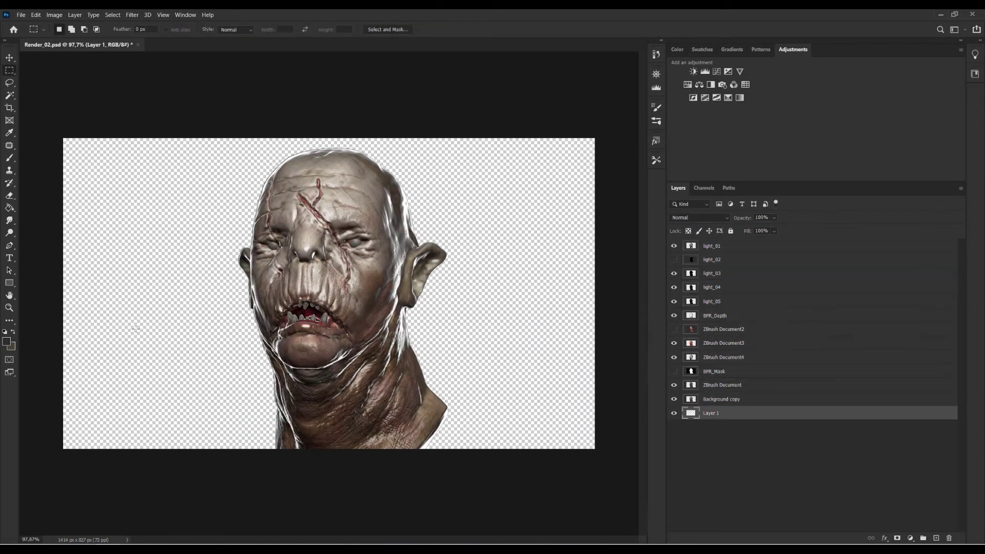
pyautogui.click(178, 302)
pyautogui.click(7, 341)
pyautogui.click(705, 65)
pyautogui.hotkey('alt', 'BackSpace')
pyautogui.click(7, 341)
pyautogui.click(311, 344)
pyautogui.press('Return')
pyautogui.hotkey('alt', 'BackSpace')
pyautogui.click(7, 341)
pyautogui.click(705, 66)
pyautogui.hotkey('alt', 'BackSpace')
# Step: Draw a non-reversed beige-brown gradient on Layer 2, lighter top-left and darker right
pyautogui.moveTo(341, 251); pyautogui.dragTo(154, 241)
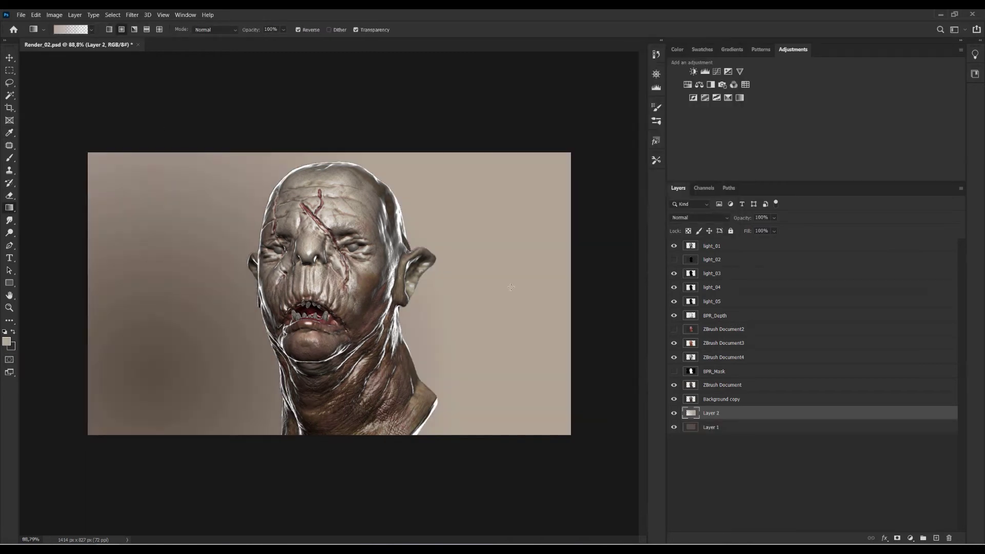
pyautogui.hotkey('ctrl', 'z')
pyautogui.moveTo(462, 241); pyautogui.dragTo(152, 240)
pyautogui.hotkey('ctrl', 'z')
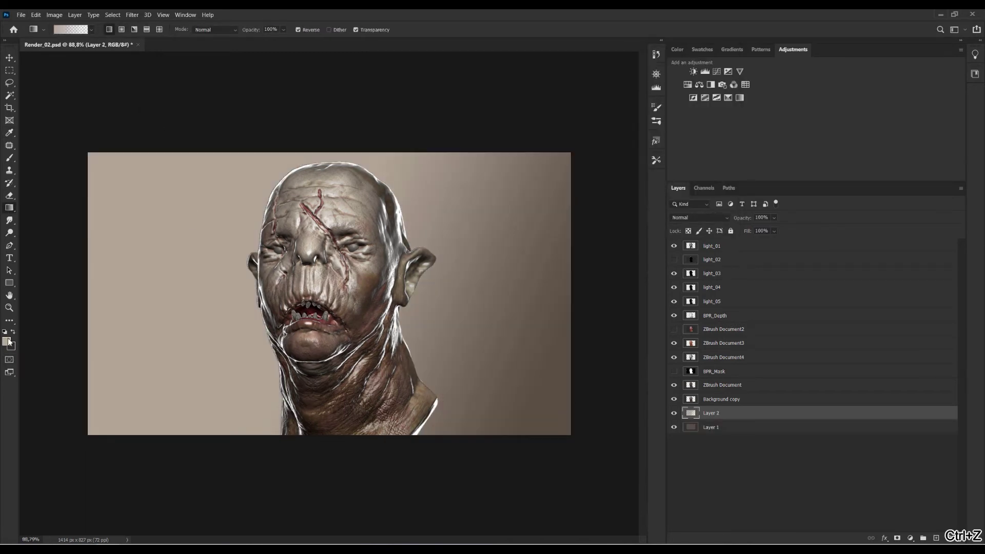
pyautogui.press('d')
pyautogui.hotkey('ctrl', 'z')
pyautogui.moveTo(258, 305); pyautogui.dragTo(376, 355)
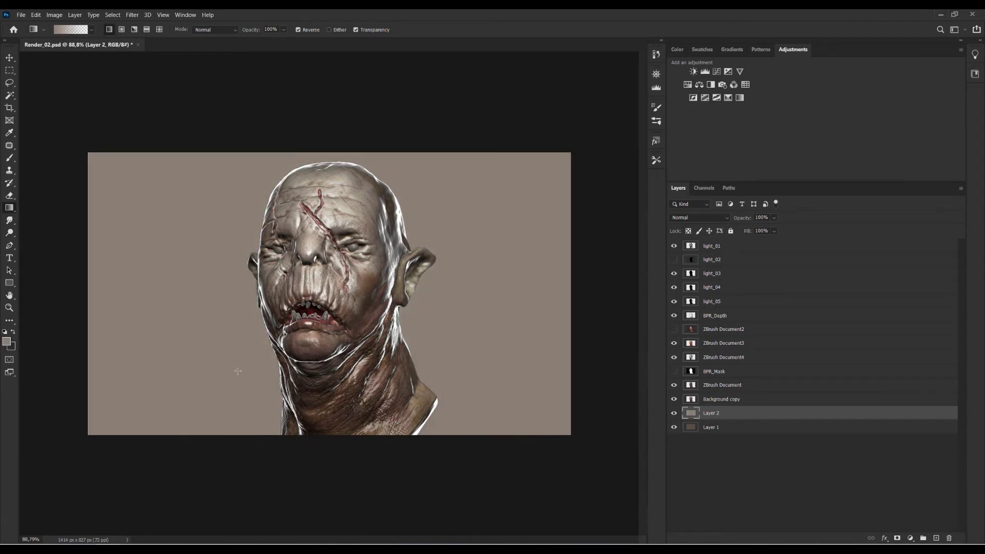
pyautogui.moveTo(360, 207); pyautogui.dragTo(306, 292)
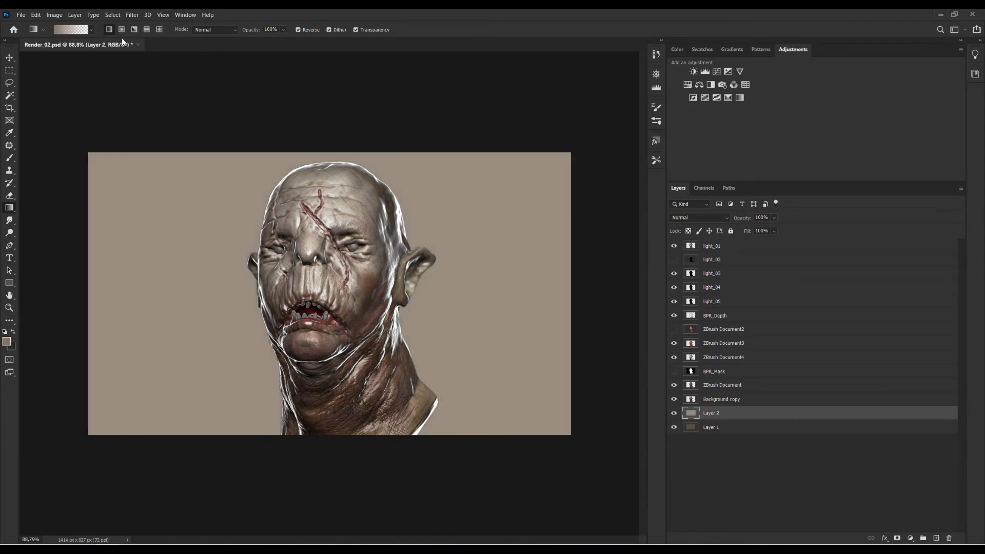
pyautogui.click(301, 30)
pyautogui.moveTo(154, 180); pyautogui.dragTo(462, 359)
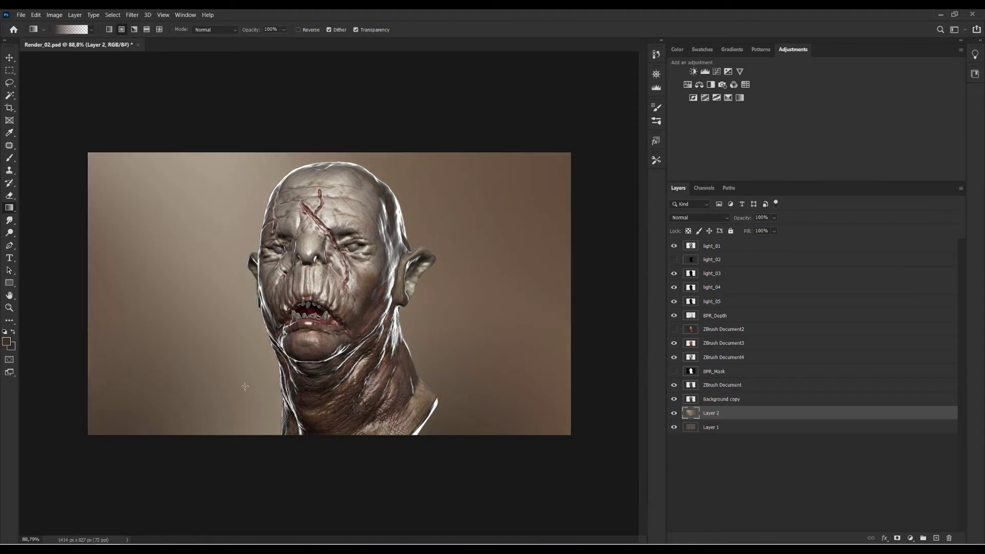
# Step: Sample a skin colour from the face and add an empty Layer 3
pyautogui.keyDown('alt'); pyautogui.click(310, 241); pyautogui.keyUp('alt')
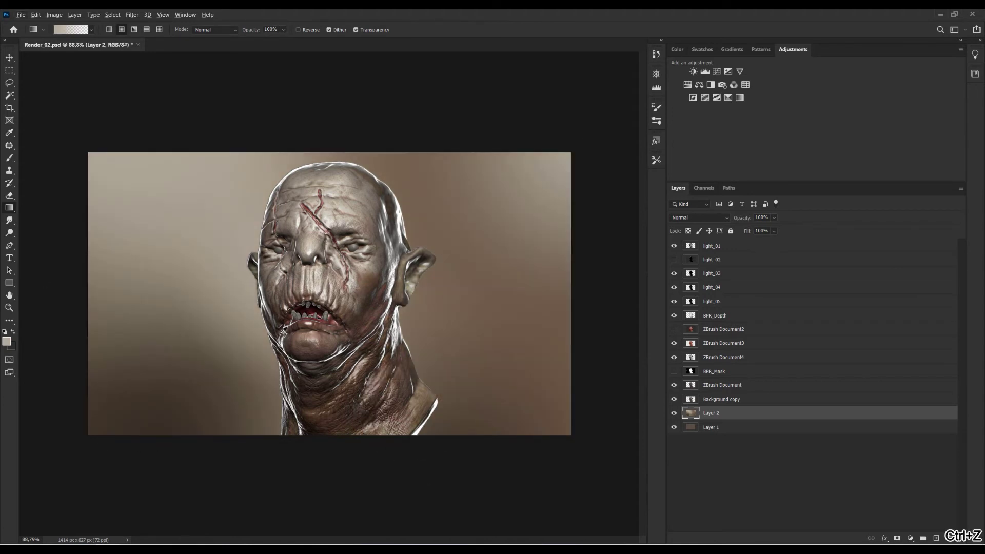
pyautogui.keyDown('alt'); pyautogui.scroll(2, 310, 241); pyautogui.keyUp('alt')
pyautogui.keyDown('alt'); pyautogui.scroll(-2, 329, 294); pyautogui.keyUp('alt')
pyautogui.hotkey('ctrl', 'shift', 'alt', 'n')
# Step: Paint rough light beige and dark brown strokes around the head with a large brush
pyautogui.rightClick(460, 405)
pyautogui.doubleClick(518, 424)
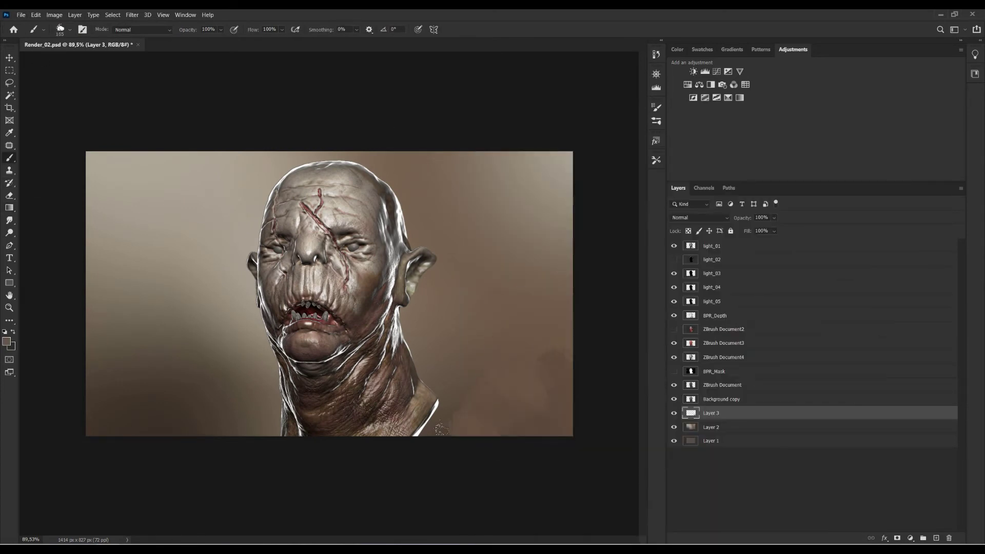
pyautogui.moveTo(538, 290); pyautogui.dragTo(462, 390)
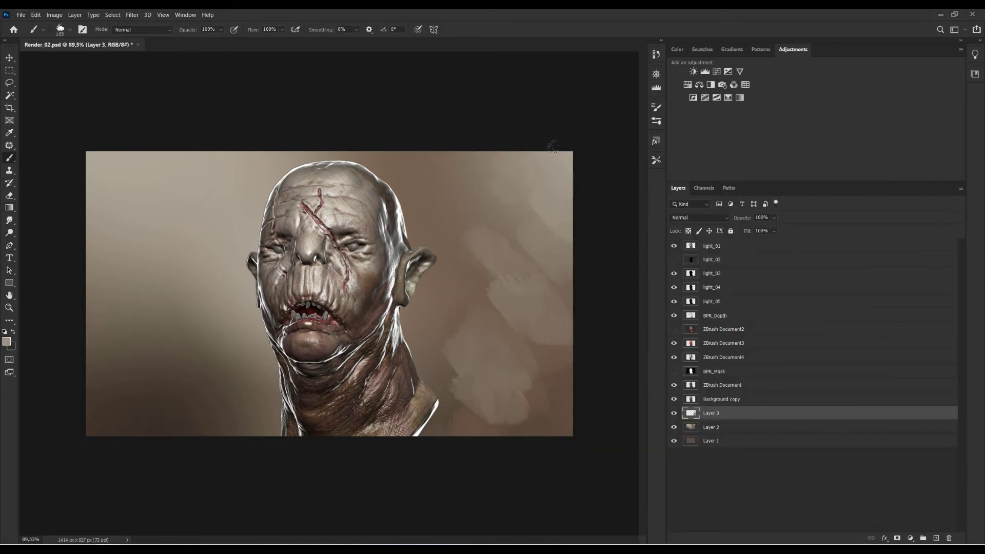
pyautogui.moveTo(570, 362); pyautogui.dragTo(528, 398)
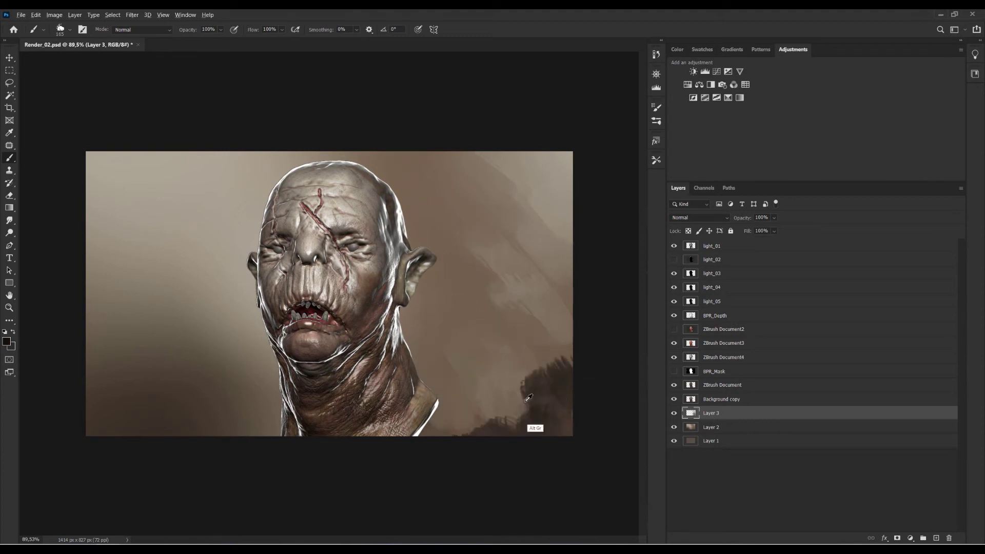
pyautogui.moveTo(167, 335)
pyautogui.mouseDown()
pyautogui.moveTo(103, 329)
pyautogui.moveTo(193, 226)
pyautogui.mouseUp()
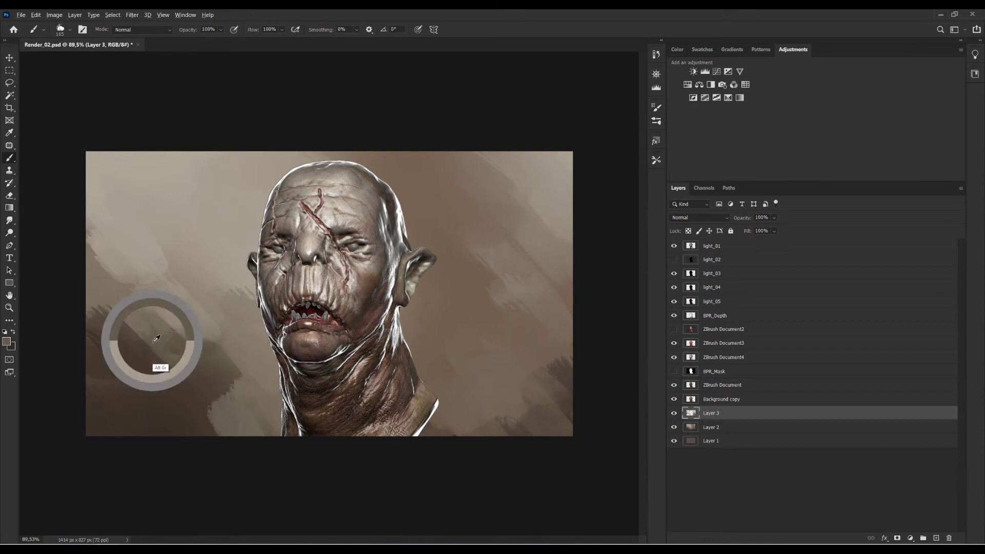
pyautogui.moveTo(247, 302); pyautogui.dragTo(108, 360)
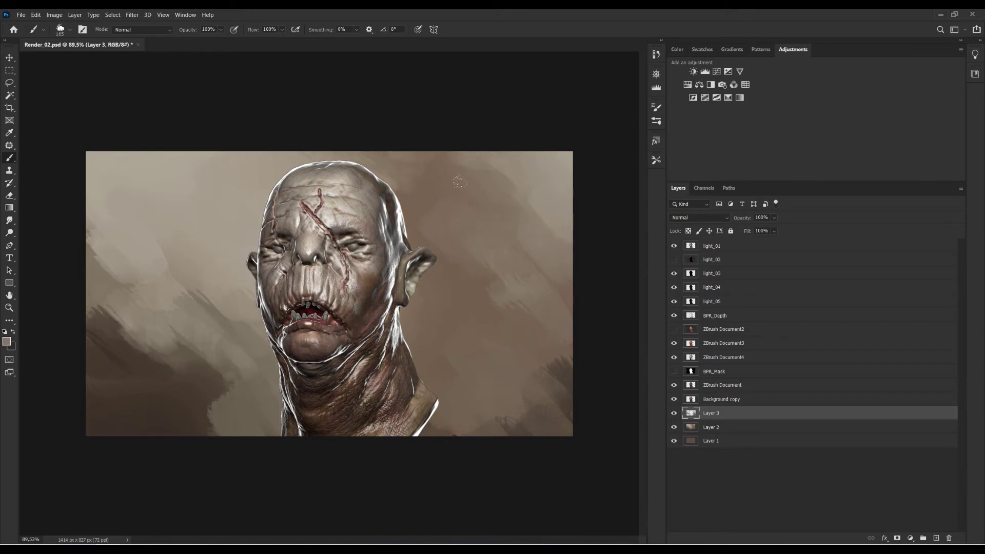
# Step: Duplicate the BPR_Mask layer as BPR_Mask copy
pyautogui.keyDown('alt'); pyautogui.scroll(-3, 460, 181); pyautogui.keyUp('alt')
pyautogui.keyDown('alt'); pyautogui.scroll(4, 328, 277); pyautogui.keyUp('alt')
pyautogui.keyDown('alt'); pyautogui.moveTo(718, 372); pyautogui.dragTo(702, 378); pyautogui.keyUp('alt')
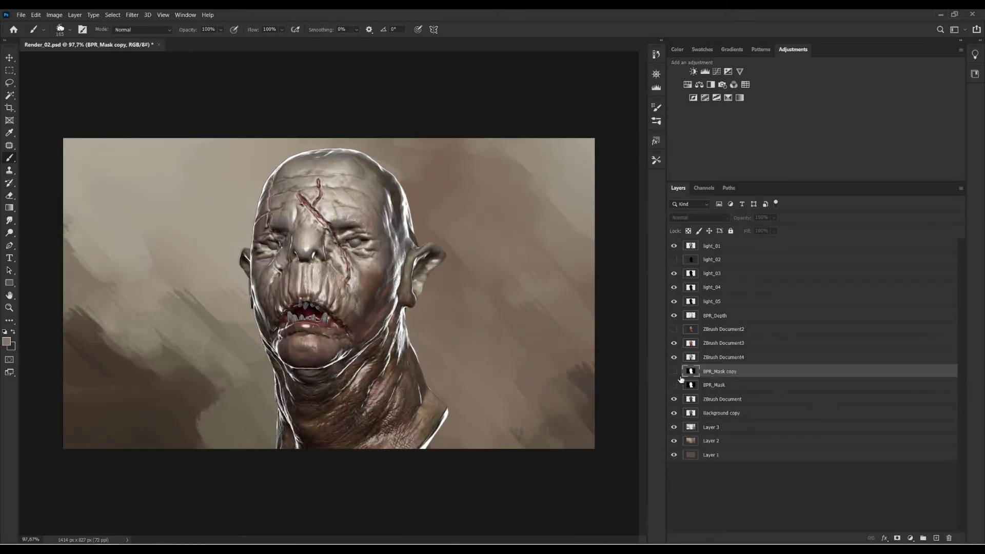
# Step: Show BPR_Mask copy, delete the black area around the head, and preview Inner Glow
pyautogui.click(674, 371)
pyautogui.doubleClick(701, 374)
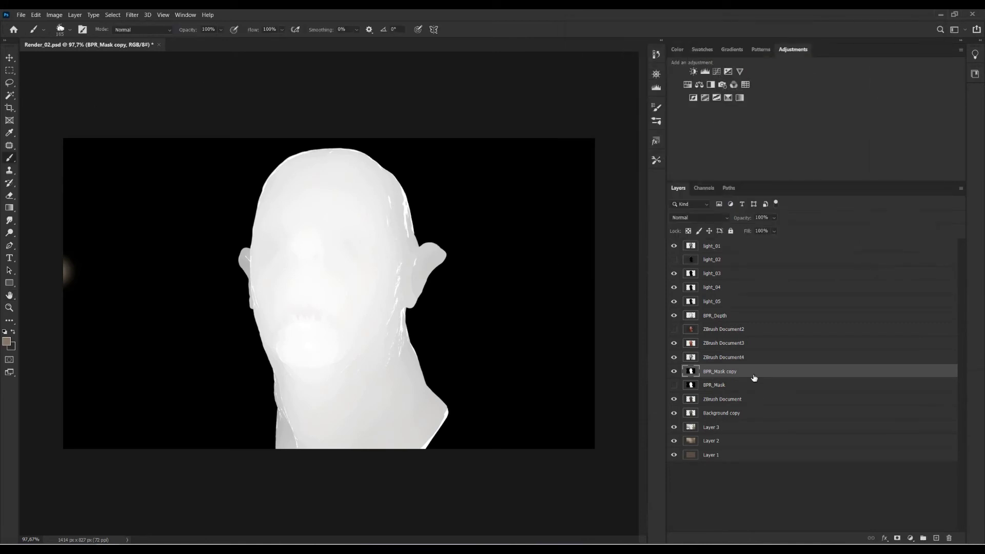
pyautogui.click(580, 124)
pyautogui.press('Escape')
pyautogui.press('Delete')
pyautogui.hotkey('ctrl', 'd')
pyautogui.doubleClick(718, 371)
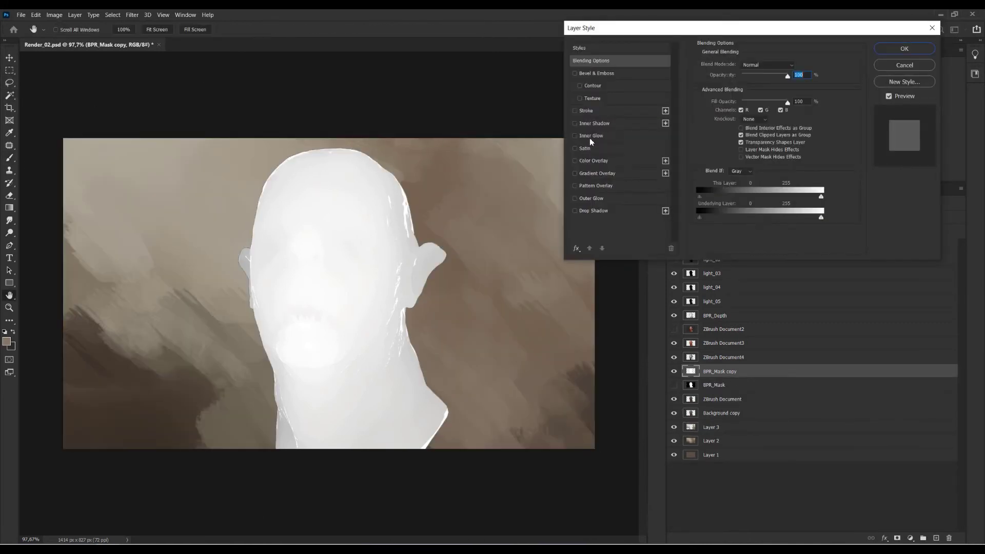
pyautogui.click(590, 136)
pyautogui.press('Escape')
# Step: Select the whole canvas and reduce the selection to the head outline
pyautogui.press('m')
pyautogui.keyDown('alt'); pyautogui.scroll(-3, 108, 170); pyautogui.keyUp('alt')
pyautogui.keyDown('alt'); pyautogui.scroll(2, 108, 170); pyautogui.keyUp('alt')
pyautogui.hotkey('ctrl', 'a')
pyautogui.rightClick(278, 177)
pyautogui.click(313, 260)
# Step: Fill the head selection with a new colour, then fill it with white
pyautogui.rightClick(9, 208)
pyautogui.click(52, 215)
pyautogui.click(6, 342)
pyautogui.click(703, 66)
pyautogui.click(333, 282)
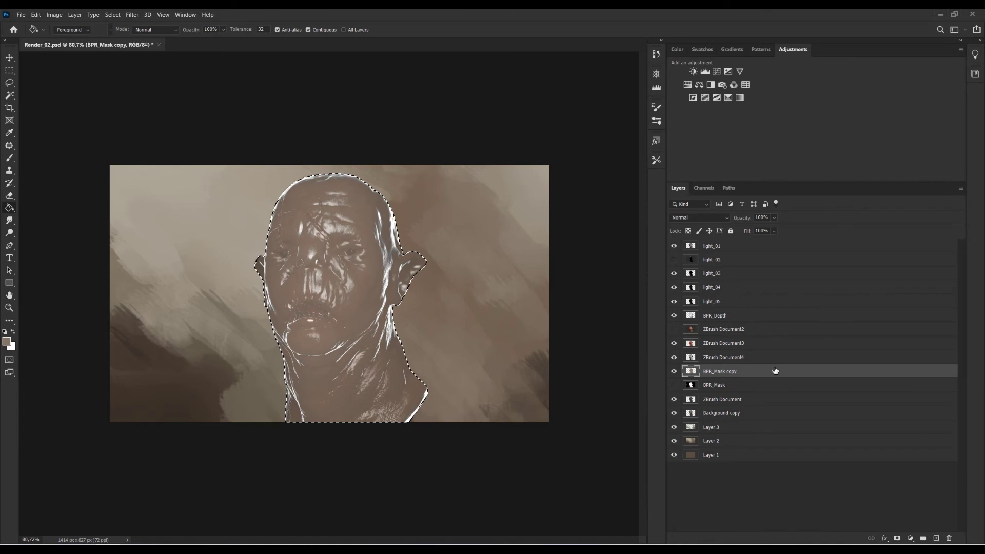
pyautogui.press('x')
pyautogui.hotkey('alt', 'BackSpace')
# Step: Preview Inner Glow on BPR_Mask copy, then cancel and clear the head selection
pyautogui.doubleClick(749, 370)
pyautogui.click(575, 135)
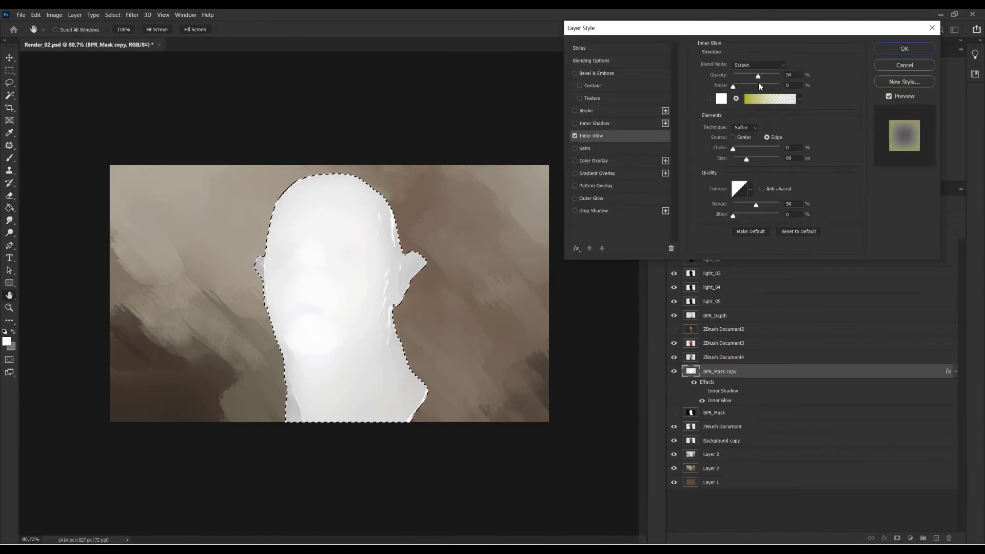
pyautogui.click(904, 64)
pyautogui.press('m')
pyautogui.hotkey('ctrl', 'd')
# Step: Move BPR_Mask copy to the top of the stack and test gradient overlay colours
pyautogui.moveTo(742, 244); pyautogui.dragTo(742, 245)
pyautogui.doubleClick(742, 246)
pyautogui.click(575, 138)
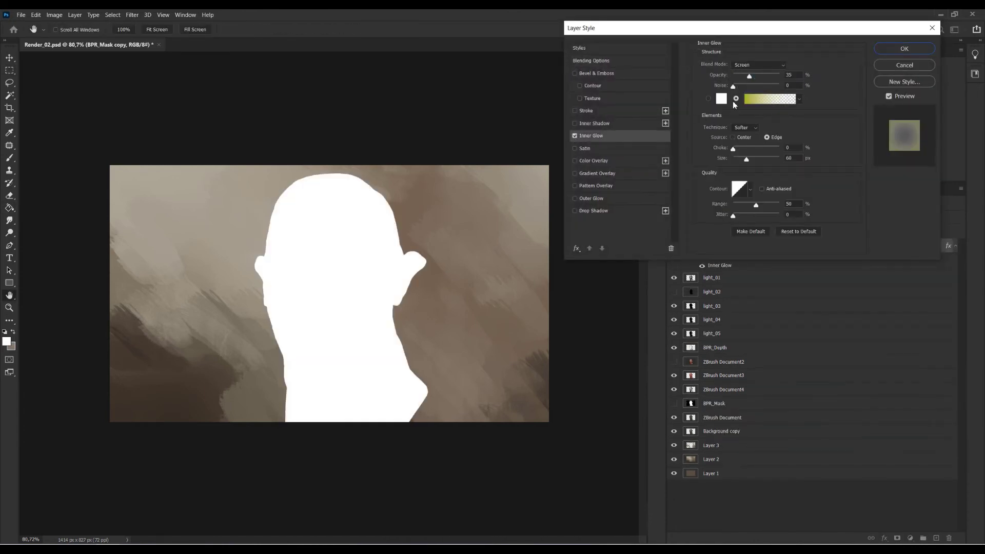
pyautogui.click(723, 102)
pyautogui.doubleClick(608, 205)
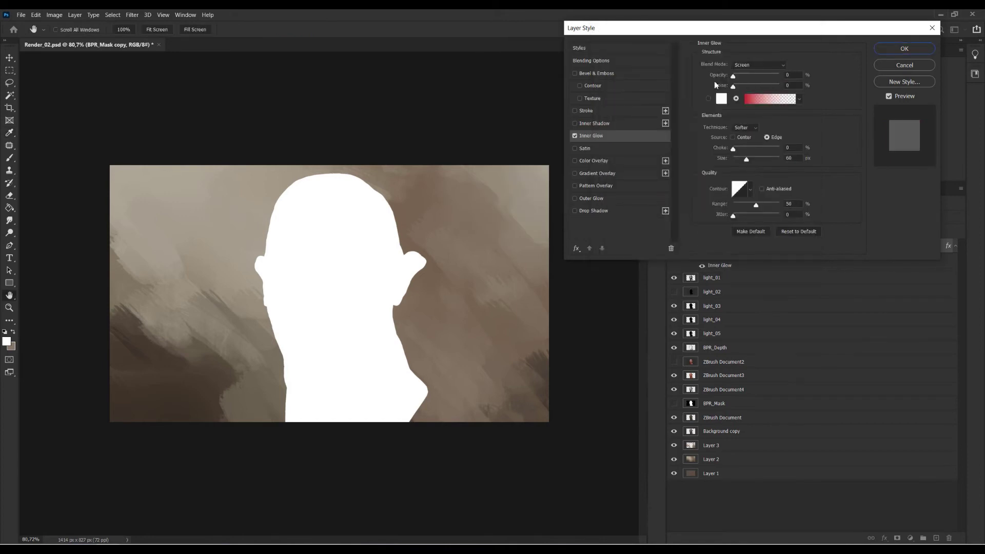
pyautogui.press('Escape')
# Step: Select and delete the white head area, then fill the surroundings with white
pyautogui.click(9, 96)
pyautogui.click(329, 257)
pyautogui.rightClick(329, 252)
pyautogui.press('Escape')
pyautogui.press('Delete')
pyautogui.press('m')
pyautogui.hotkey('ctrl', 'shift', 'i')
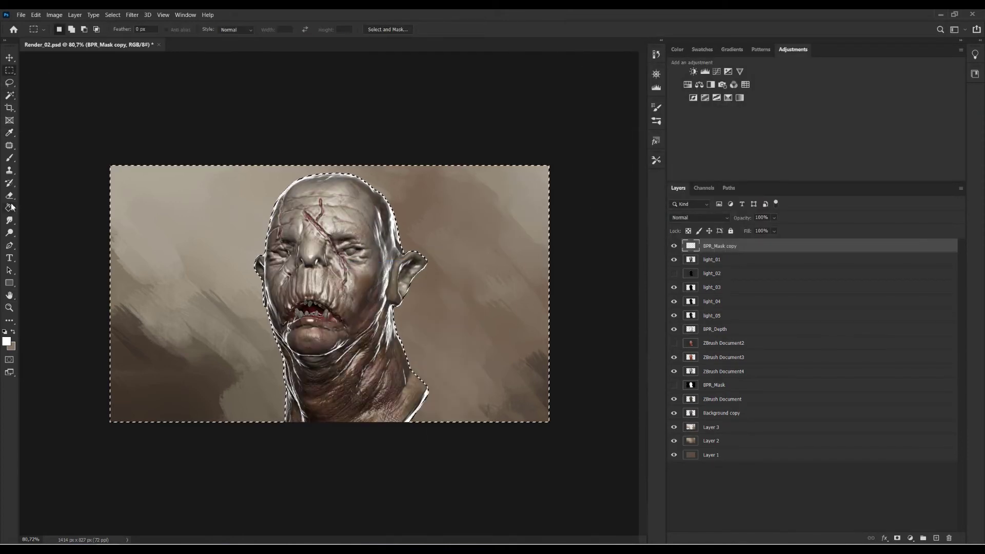
pyautogui.hotkey('alt', 'BackSpace')
pyautogui.hotkey('ctrl', 'd')
# Step: Try a red glow gradient stop with Normal blend mode and adjusted opacity, then discard
pyautogui.doubleClick(771, 251)
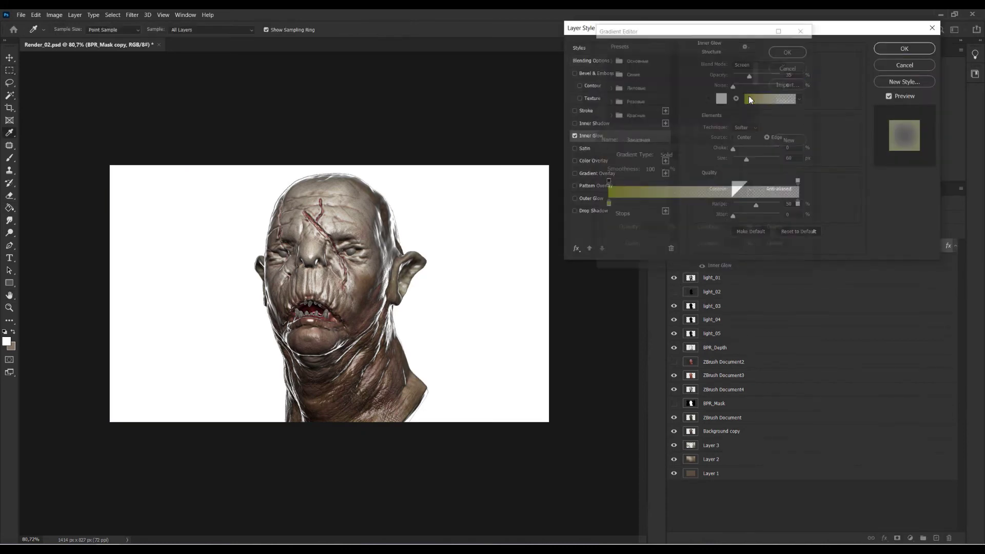
pyautogui.click(588, 81)
pyautogui.press('Return')
pyautogui.press('Return')
pyautogui.click(758, 64)
pyautogui.moveTo(745, 79)
pyautogui.mouseDown()
pyautogui.moveTo(710, 81)
pyautogui.moveTo(751, 85)
pyautogui.mouseUp()
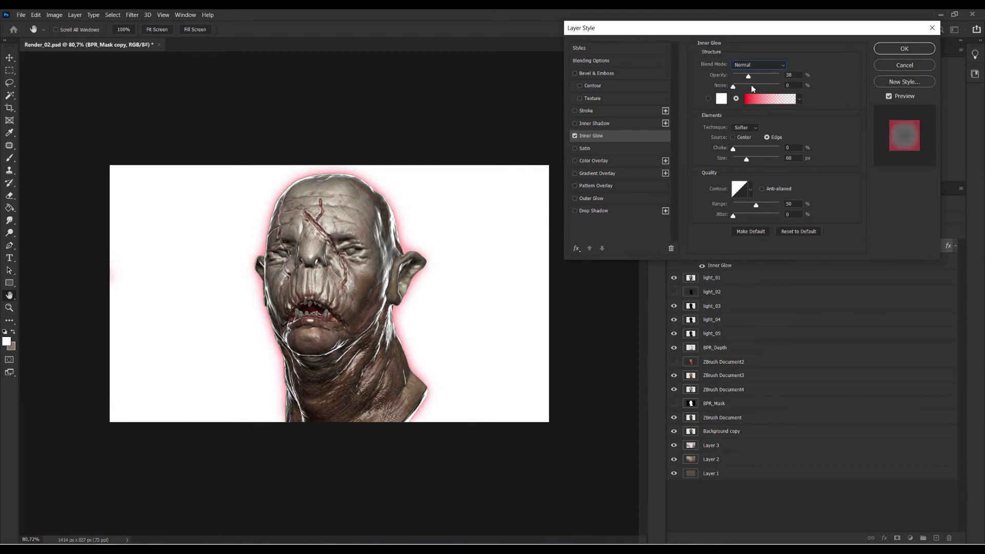
pyautogui.click(904, 65)
# Step: Pick a new glow gradient colour and apply the Inner Glow to the silhouette layer
pyautogui.doubleClick(769, 245)
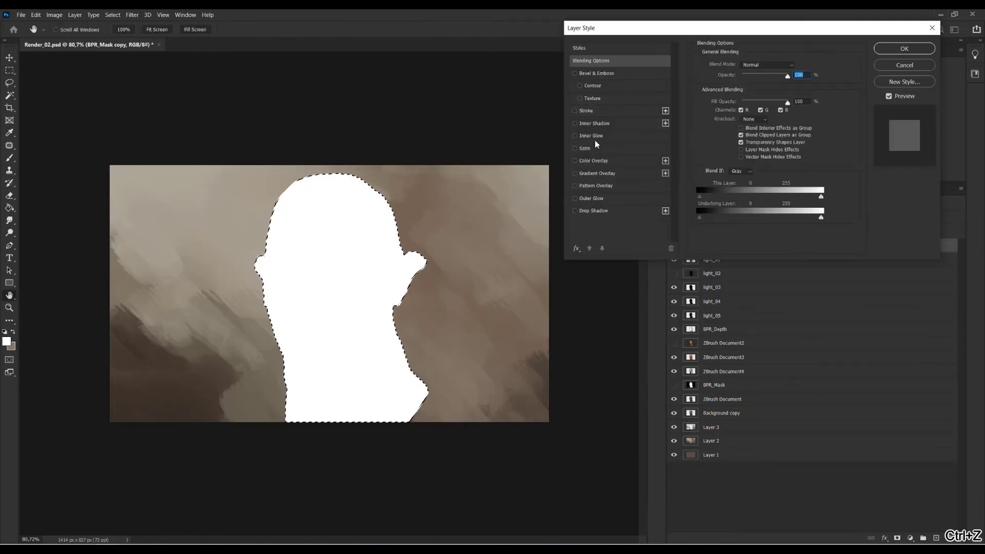
pyautogui.click(769, 194)
pyautogui.click(650, 246)
pyautogui.press('Escape')
pyautogui.press('Escape')
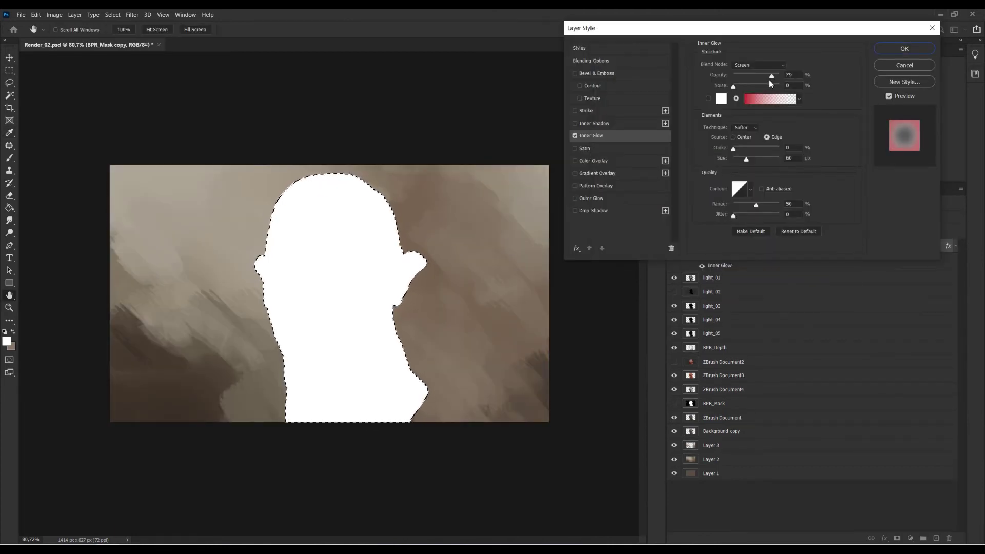
pyautogui.press('Return')
pyautogui.hotkey('ctrl', 'd')
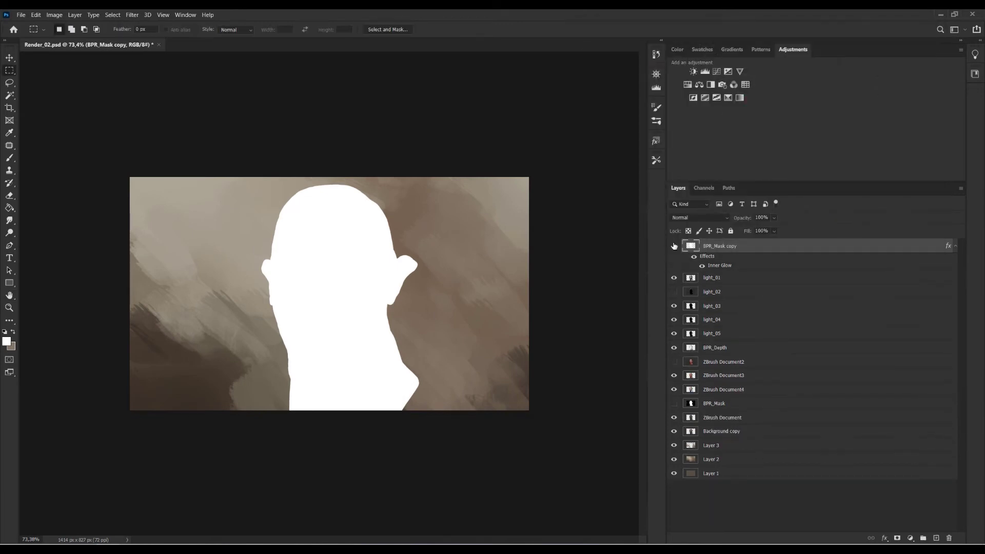
# Step: Paint shoulder shadows with background-sampled colours and check the Image Size settings
pyautogui.click(7, 161)
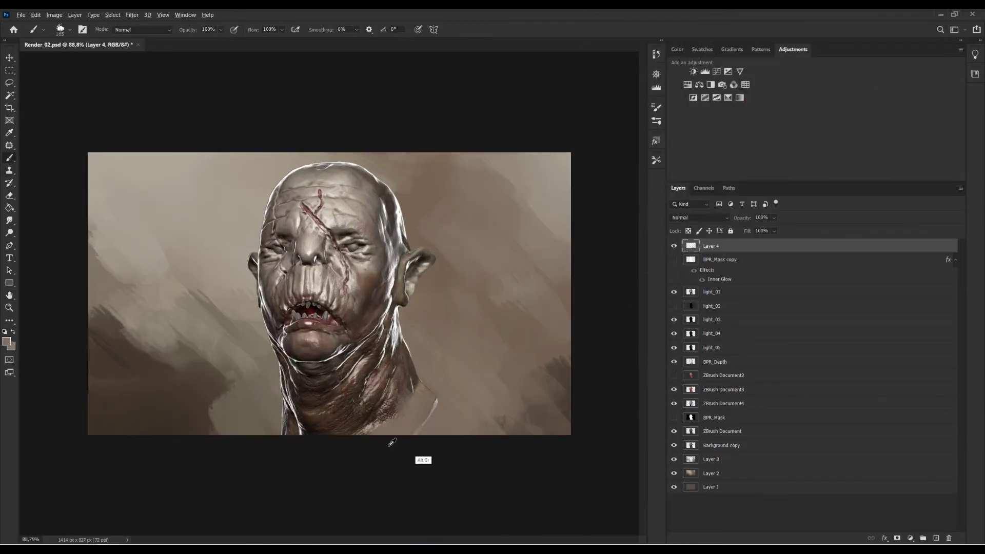
pyautogui.moveTo(357, 414); pyautogui.dragTo(436, 410)
pyautogui.keyDown('alt'); pyautogui.click(369, 408); pyautogui.keyUp('alt')
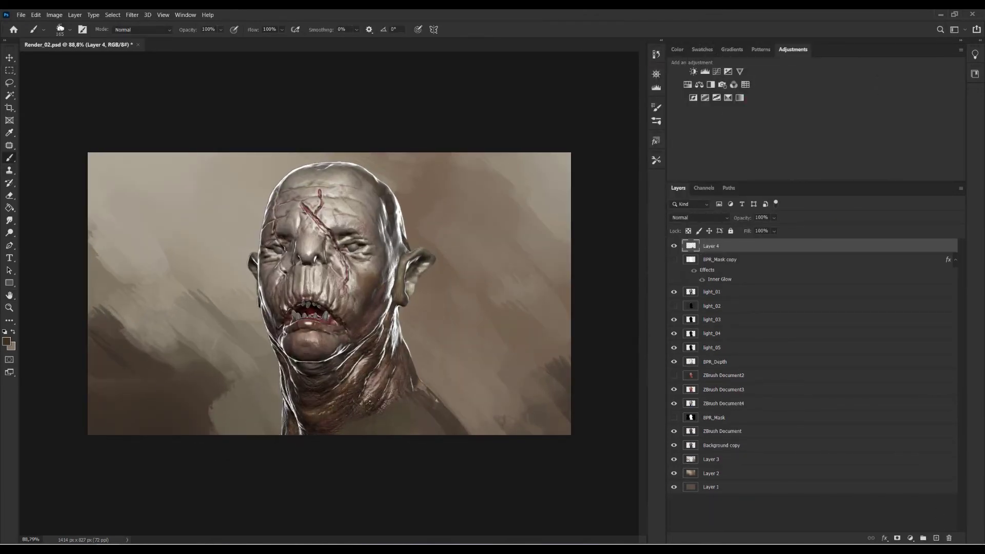
pyautogui.keyDown('alt'); pyautogui.click(465, 410); pyautogui.keyUp('alt')
pyautogui.press('h')
pyautogui.moveTo(431, 368); pyautogui.dragTo(462, 359)
pyautogui.click(55, 15)
pyautogui.click(77, 84)
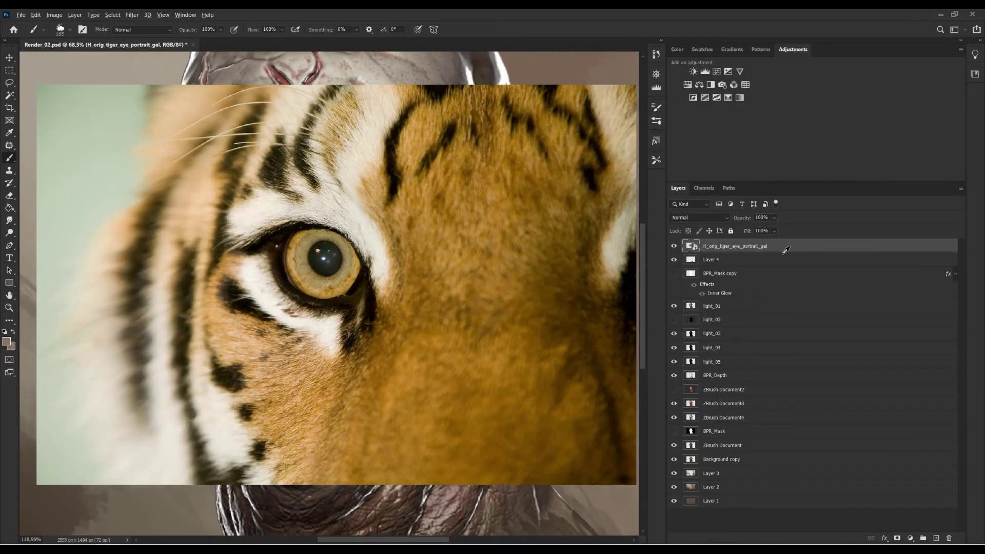
# Step: Commit and rasterize the tiger photo, keeping only the round iris via elliptical selection
pyautogui.rightClick(783, 246)
pyautogui.click(829, 307)
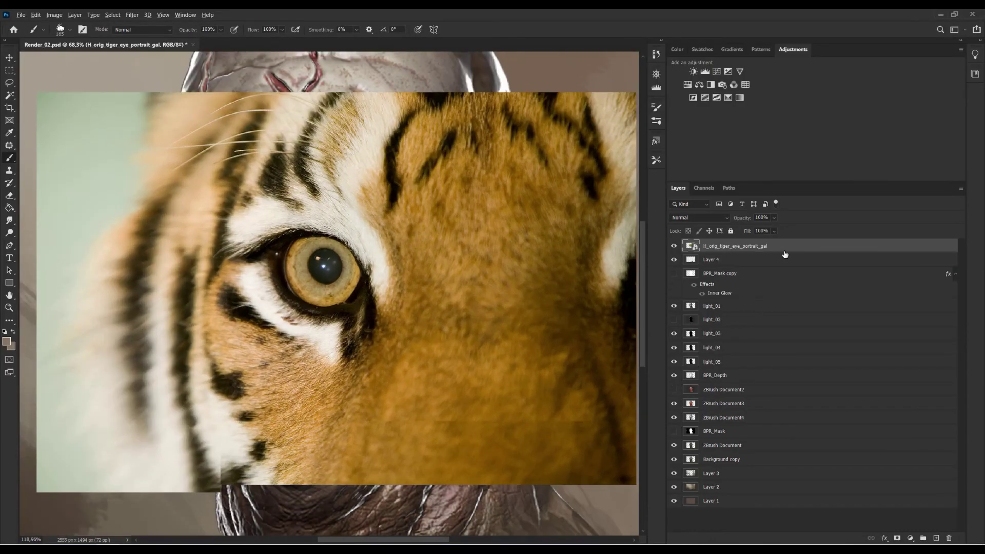
pyautogui.click(9, 84)
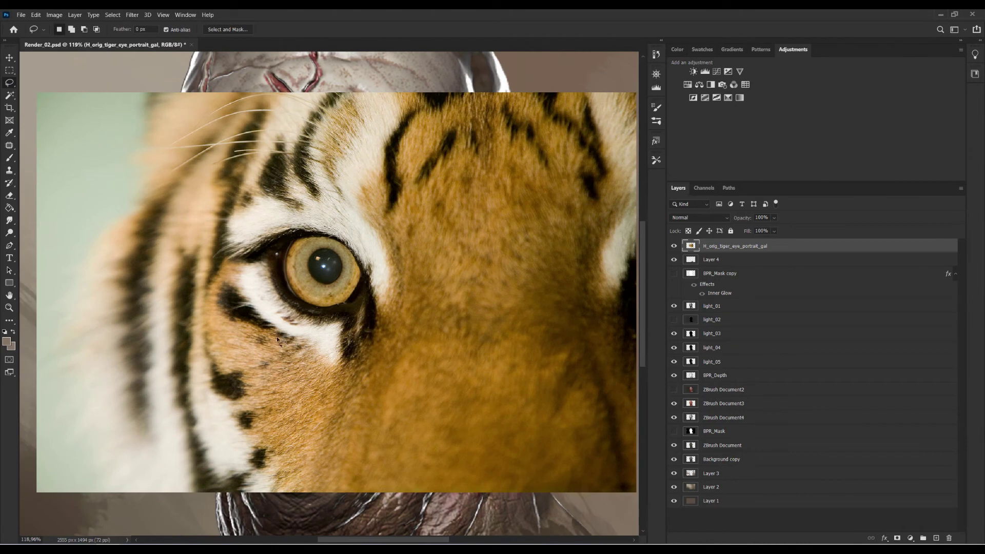
pyautogui.rightClick(10, 70)
pyautogui.click(49, 81)
pyautogui.moveTo(338, 279); pyautogui.dragTo(336, 281)
pyautogui.hotkey('ctrl', 'shift', 'i')
pyautogui.press('Delete')
# Step: Shrink the tiger iris and move it onto the orc's right-side eye
pyautogui.hotkey('ctrl', 't')
pyautogui.keyDown('alt'); pyautogui.moveTo(361, 308); pyautogui.dragTo(345, 291); pyautogui.keyUp('alt')
pyautogui.moveTo(322, 268); pyautogui.dragTo(385, 209)
pyautogui.keyDown('alt'); pyautogui.scroll(-3, 403, 198); pyautogui.keyUp('alt')
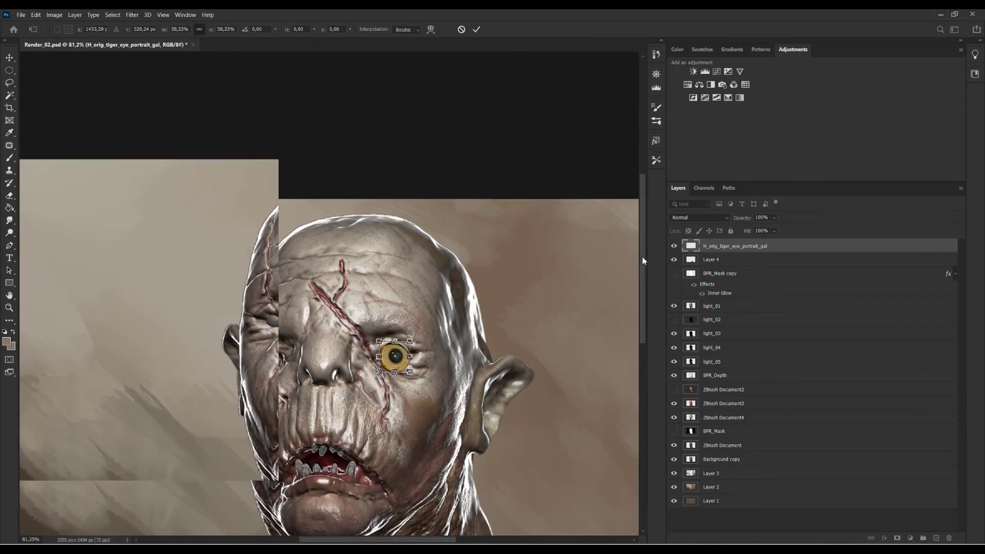
pyautogui.keyDown('alt'); pyautogui.scroll(5, 390, 334); pyautogui.keyUp('alt')
pyautogui.moveTo(399, 329); pyautogui.dragTo(376, 298)
pyautogui.rightClick(385, 297)
pyautogui.press('Return')
# Step: Enlarge the iris slightly so it fills the eye socket
pyautogui.keyDown('alt'); pyautogui.scroll(-6, 376, 303); pyautogui.keyUp('alt')
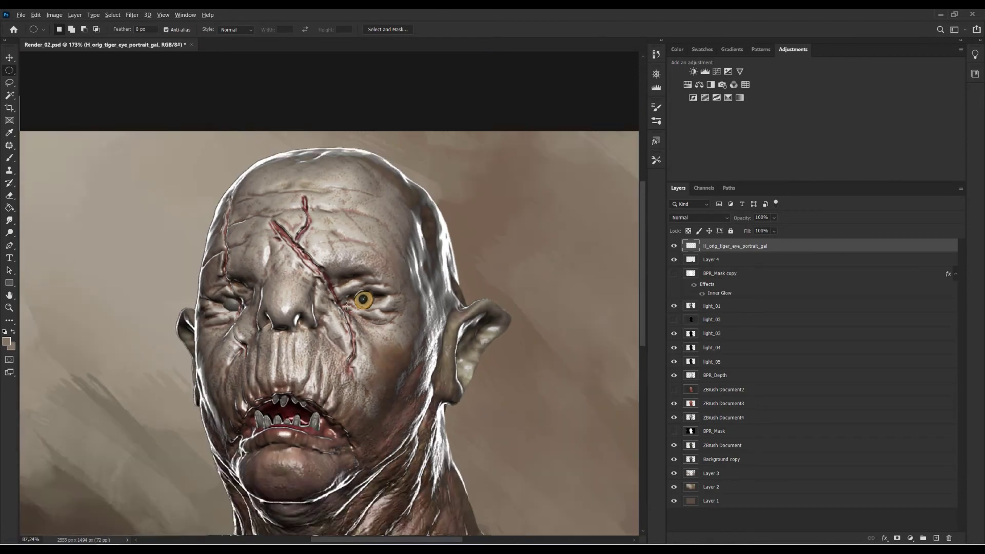
pyautogui.keyDown('alt'); pyautogui.scroll(3, 359, 287); pyautogui.keyUp('alt')
pyautogui.keyDown('alt'); pyautogui.scroll(4, 352, 285); pyautogui.keyUp('alt')
pyautogui.keyDown('alt'); pyautogui.scroll(2, 329, 354); pyautogui.keyUp('alt')
pyautogui.hotkey('ctrl', 't')
pyautogui.rightClick(322, 351)
pyautogui.moveTo(349, 392)
pyautogui.mouseDown()
pyautogui.moveTo(341, 387)
pyautogui.moveTo(349, 389)
pyautogui.mouseUp()
# Step: Apply the enlarged iris and set up the Eraser brush
pyautogui.press('Return')
pyautogui.press('e')
pyautogui.rightClick(405, 150)
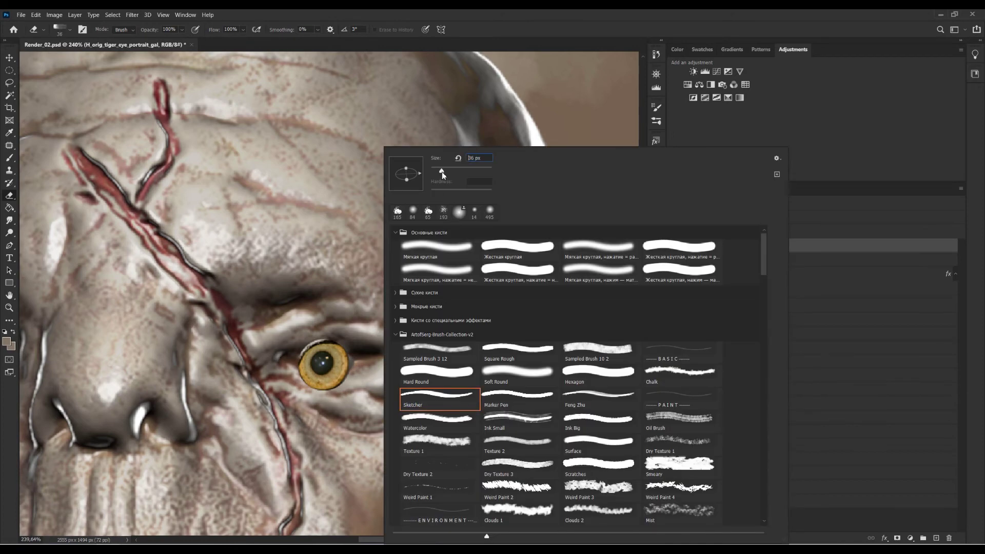
pyautogui.press('Return')
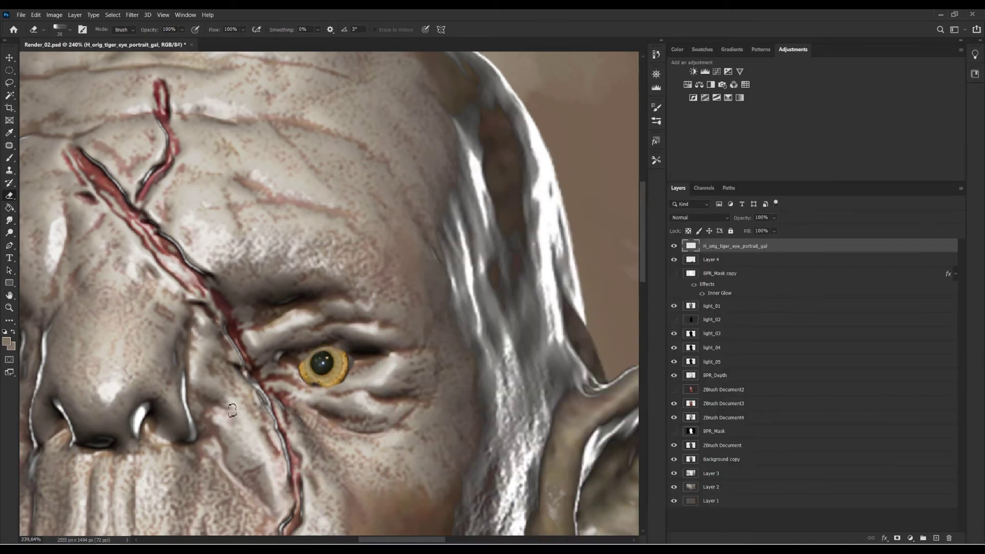
pyautogui.keyDown('alt'); pyautogui.scroll(1, 319, 382); pyautogui.keyUp('alt')
# Step: Distort the iris with Free Transform to match the socket shape
pyautogui.hotkey('ctrl', 't')
pyautogui.rightClick(326, 368)
pyautogui.click(390, 246)
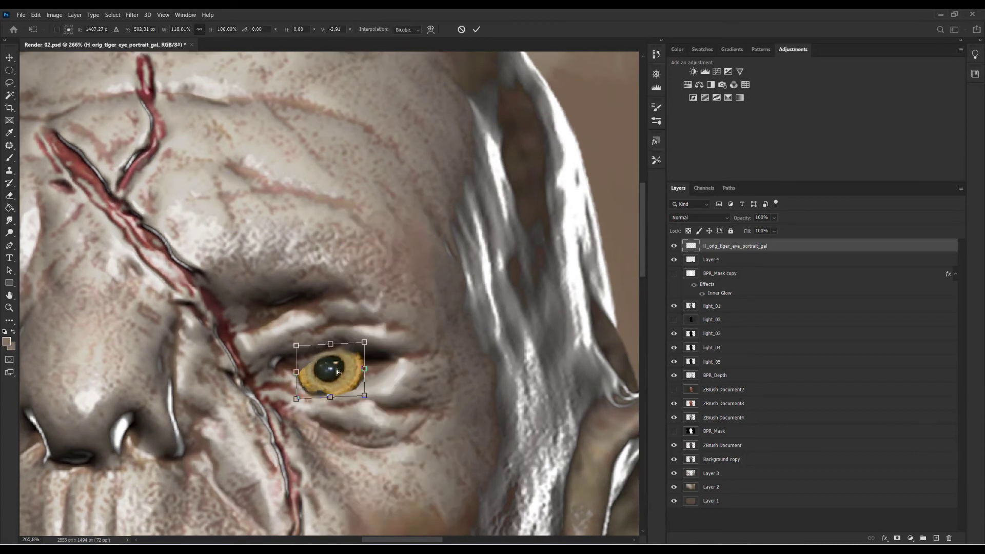
pyautogui.press('Return')
pyautogui.keyDown('alt'); pyautogui.scroll(-2, 293, 374); pyautogui.keyUp('alt')
pyautogui.press('m')
pyautogui.rightClick(296, 375)
# Step: Duplicate the iris, flip the copy horizontally into the other eye, and erase its outer corner
pyautogui.moveTo(733, 245); pyautogui.dragTo(935, 539)
pyautogui.keyDown('ctrl'); pyautogui.moveTo(297, 391); pyautogui.dragTo(48, 398); pyautogui.keyUp('ctrl')
pyautogui.hotkey('ctrl', 't')
pyautogui.rightClick(66, 405)
pyautogui.click(87, 359)
pyautogui.moveTo(375, 540); pyautogui.dragTo(335, 540)
pyautogui.keyDown('alt'); pyautogui.scroll(5, 215, 400); pyautogui.keyUp('alt')
pyautogui.press('Return')
pyautogui.press('e')
pyautogui.moveTo(265, 434); pyautogui.dragTo(269, 411)
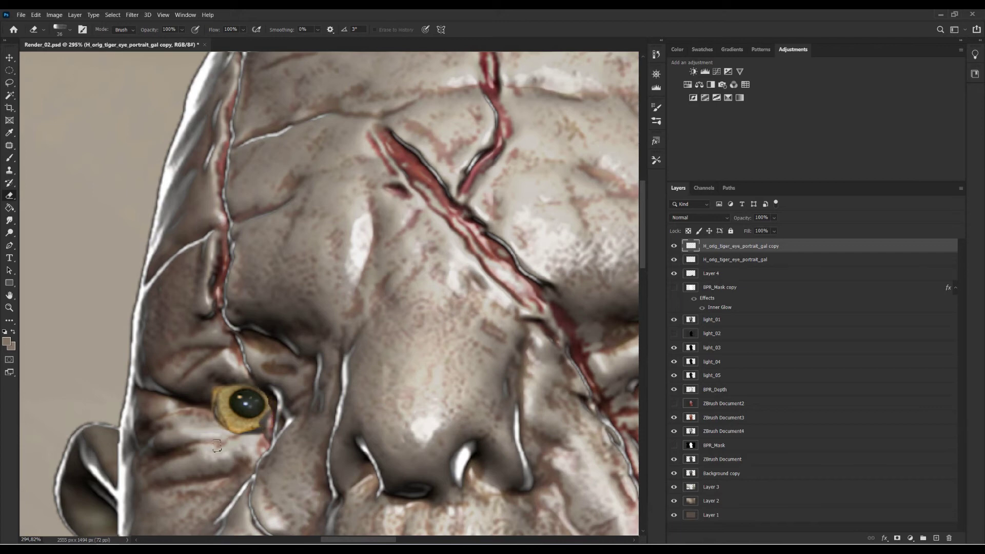
# Step: Add a new top layer (Layer 5) and set a smaller Brush size
pyautogui.hotkey('ctrl', 'shift', 'alt', 'n')
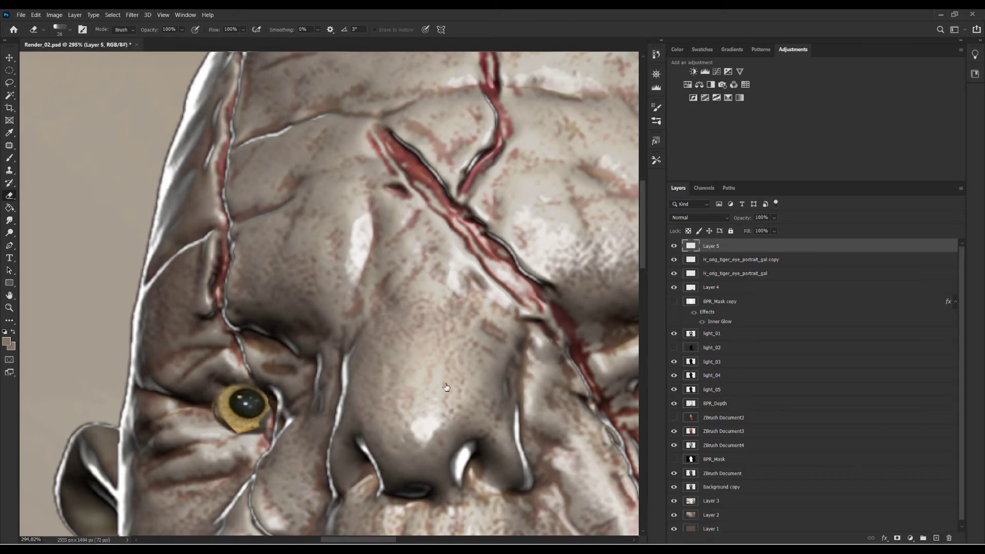
pyautogui.press('b')
pyautogui.click(70, 29)
pyautogui.press('Return')
pyautogui.rightClick(256, 420)
pyautogui.press('Return')
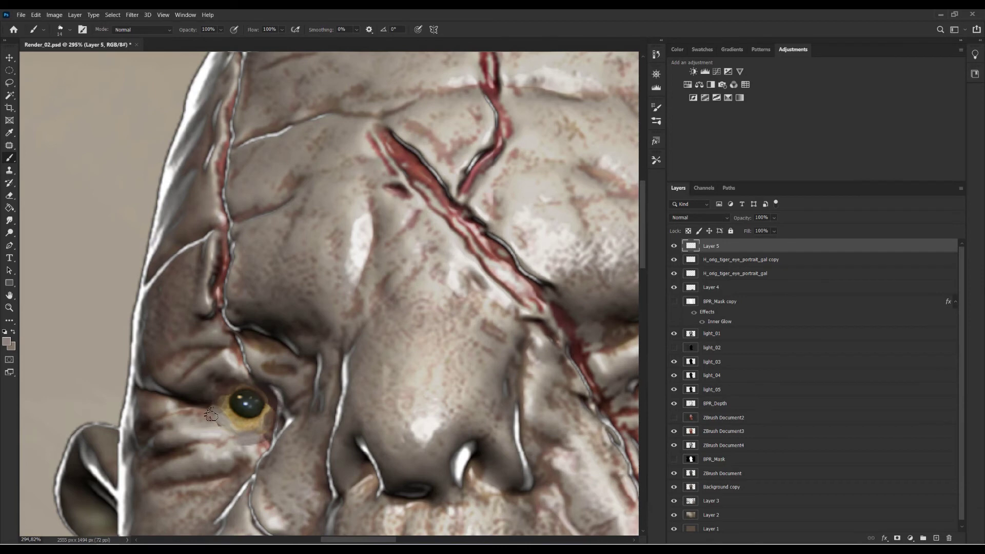
# Step: Erase stray edges on both iris layers, then return to Layer 5 with the Brush
pyautogui.keyDown('alt'); pyautogui.scroll(-2, 211, 414); pyautogui.keyUp('alt')
pyautogui.keyDown('alt'); pyautogui.scroll(-6, 311, 334); pyautogui.keyUp('alt')
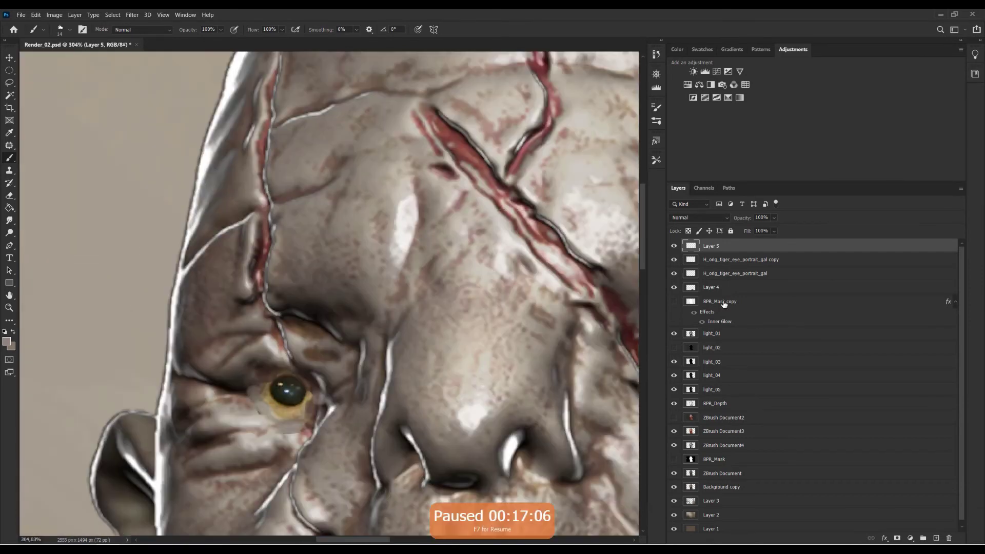
pyautogui.hotkey('alt', '[')
pyautogui.press('e')
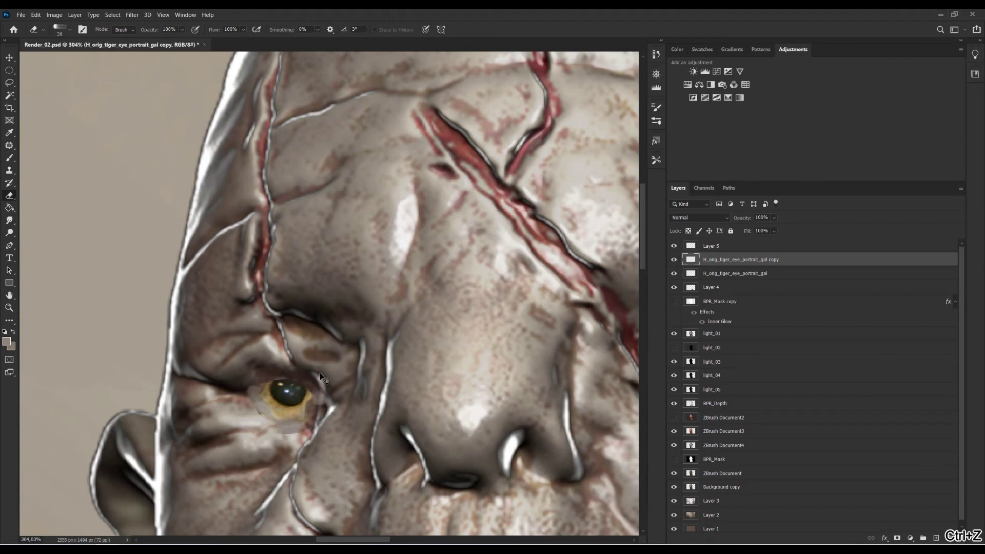
pyautogui.hotkey('alt', '[')
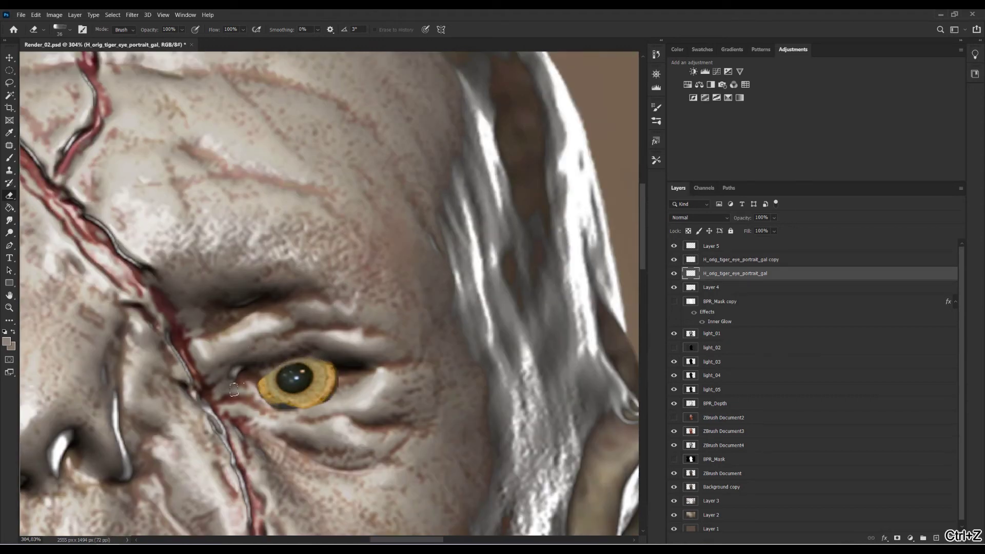
pyautogui.hotkey('alt', ']')
pyautogui.hotkey('alt', ']')
pyautogui.press('b')
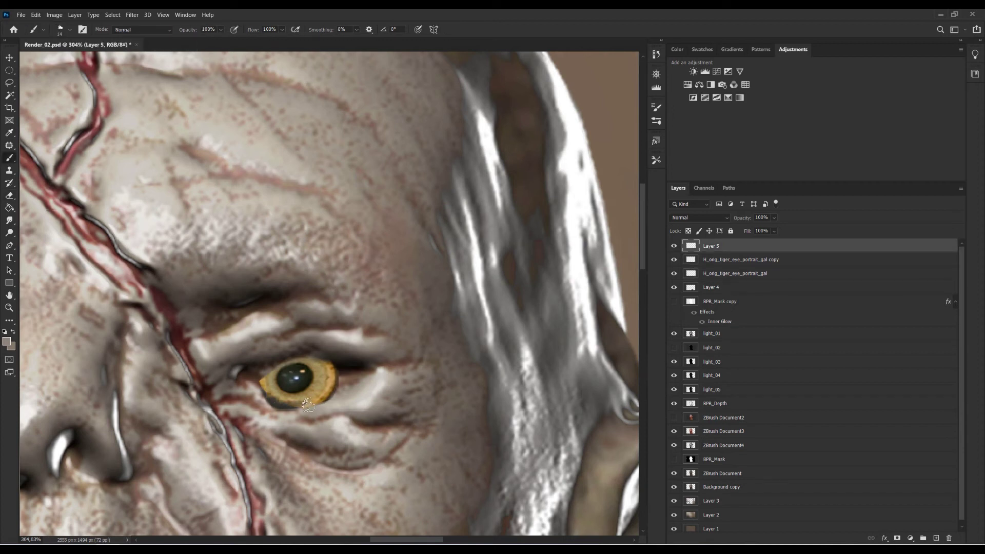
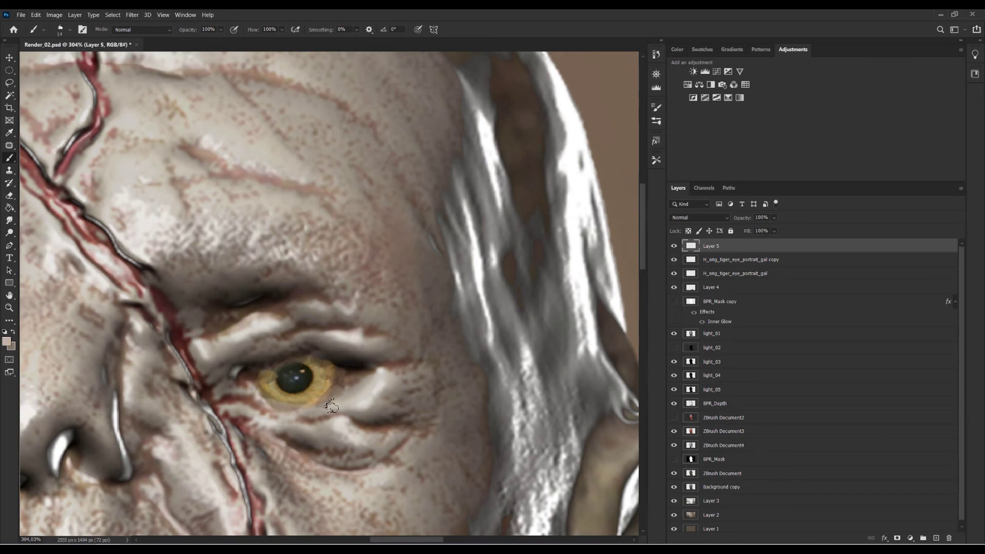
# Step: Zoom in on the eyes, erase briefly on the tiger-eye layer, then return to brushing on Layer 5
pyautogui.keyDown('alt'); pyautogui.scroll(-5, 338, 387); pyautogui.keyUp('alt')
pyautogui.keyDown('alt'); pyautogui.scroll(-3, 359, 308); pyautogui.keyUp('alt')
pyautogui.keyDown('alt'); pyautogui.scroll(2, 237, 223); pyautogui.keyUp('alt')
pyautogui.keyDown('alt'); pyautogui.scroll(2, 237, 223); pyautogui.keyUp('alt')
pyautogui.keyDown('alt'); pyautogui.scroll(1, 237, 224); pyautogui.keyUp('alt')
pyautogui.keyDown('alt'); pyautogui.scroll(1, 238, 226); pyautogui.keyUp('alt')
pyautogui.keyDown('alt'); pyautogui.scroll(2, 238, 227); pyautogui.keyUp('alt')
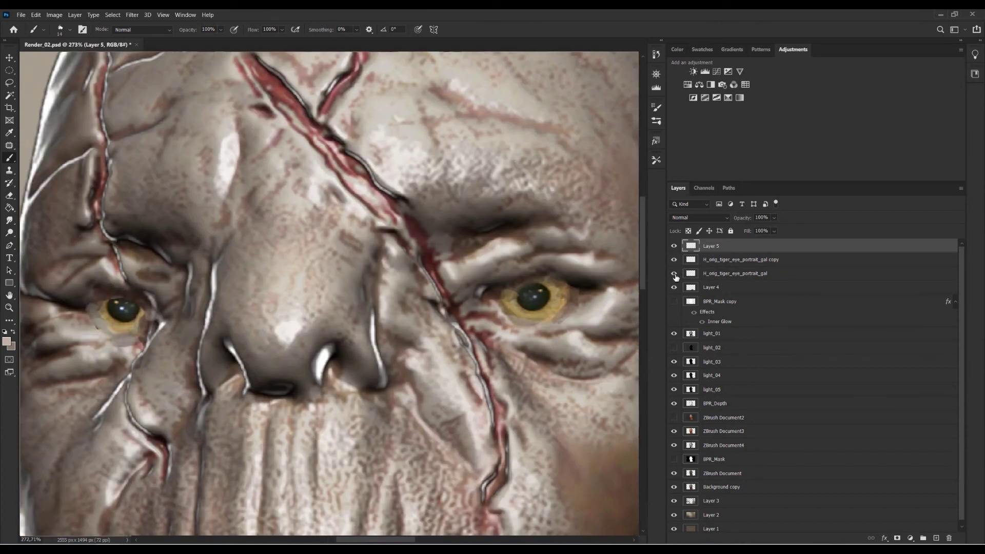
pyautogui.click(728, 274)
pyautogui.press('e')
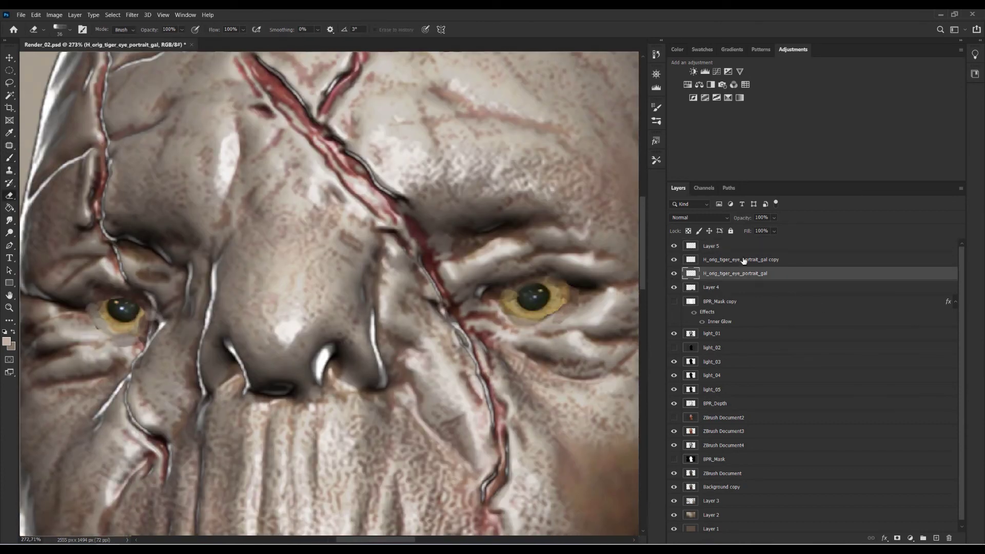
pyautogui.keyDown('alt'); pyautogui.scroll(1, 595, 328); pyautogui.keyUp('alt')
pyautogui.hotkey('alt', ']')
pyautogui.hotkey('alt', ']')
pyautogui.press('b')
# Step: Switch brush presets, trying Texture 2 at 12 px before settling on another small brush
pyautogui.rightClick(579, 280)
pyautogui.doubleClick(615, 271)
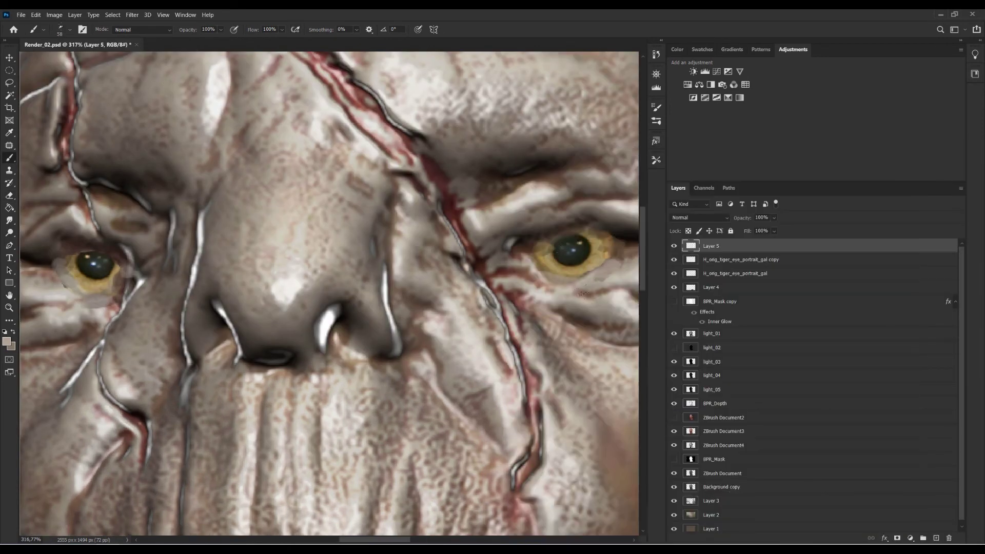
pyautogui.rightClick(559, 287)
pyautogui.click(693, 445)
pyautogui.click(853, 135)
pyautogui.rightClick(494, 287)
pyautogui.doubleClick(636, 505)
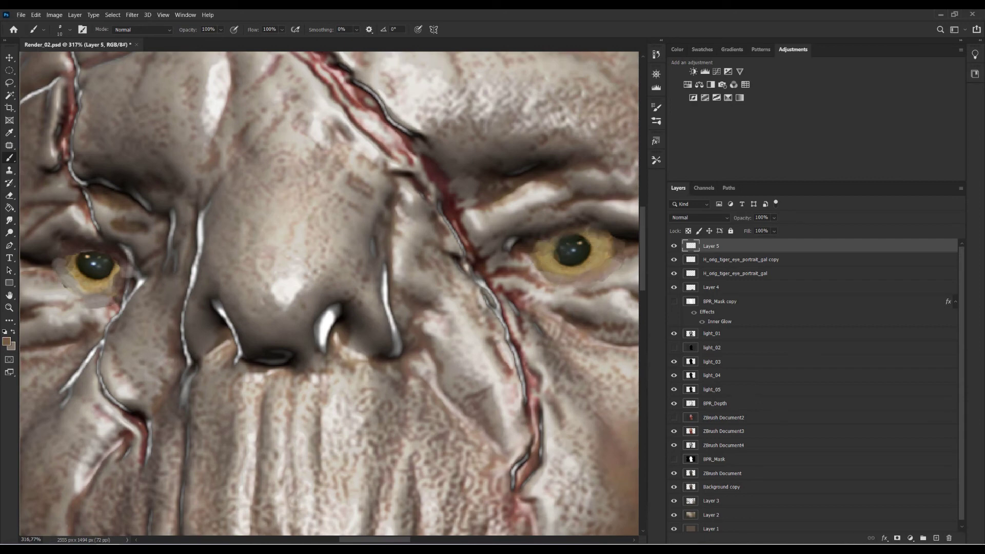
# Step: Pan to the left eye and ear, add empty Layer 6, and browse the brush presets
pyautogui.moveTo(148, 359); pyautogui.dragTo(404, 359)
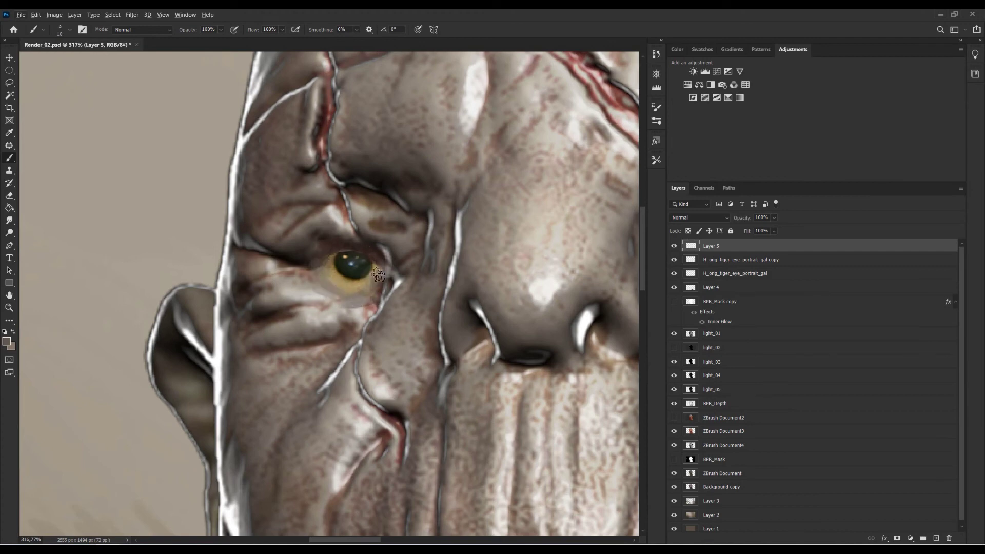
pyautogui.keyDown('alt'); pyautogui.scroll(-10, 353, 297); pyautogui.keyUp('alt')
pyautogui.keyDown('alt'); pyautogui.scroll(3, 328, 293); pyautogui.keyUp('alt')
pyautogui.hotkey('ctrl', 'shift', 'alt', 'n')
pyautogui.rightClick(457, 146)
pyautogui.scroll(-5, 832, 459)
pyautogui.scroll(-5, 823, 487)
pyautogui.scroll(-5, 828, 474)
pyautogui.scroll(5, 827, 461)
pyautogui.scroll(5, 829, 426)
pyautogui.scroll(5, 830, 395)
pyautogui.scroll(3, 832, 375)
pyautogui.scroll(1, 832, 359)
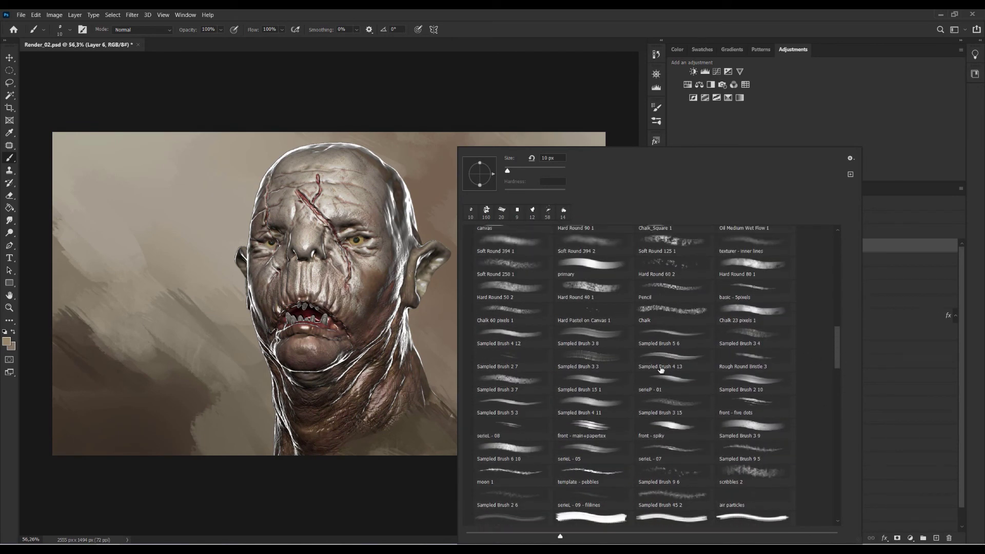
# Step: Pick a 360 px brush, add Layer 7, and set a light beige foreground colour
pyautogui.doubleClick(745, 362)
pyautogui.hotkey('ctrl', 'shift', 'alt', 'n')
pyautogui.click(6, 340)
pyautogui.click(708, 68)
pyautogui.press('F6')
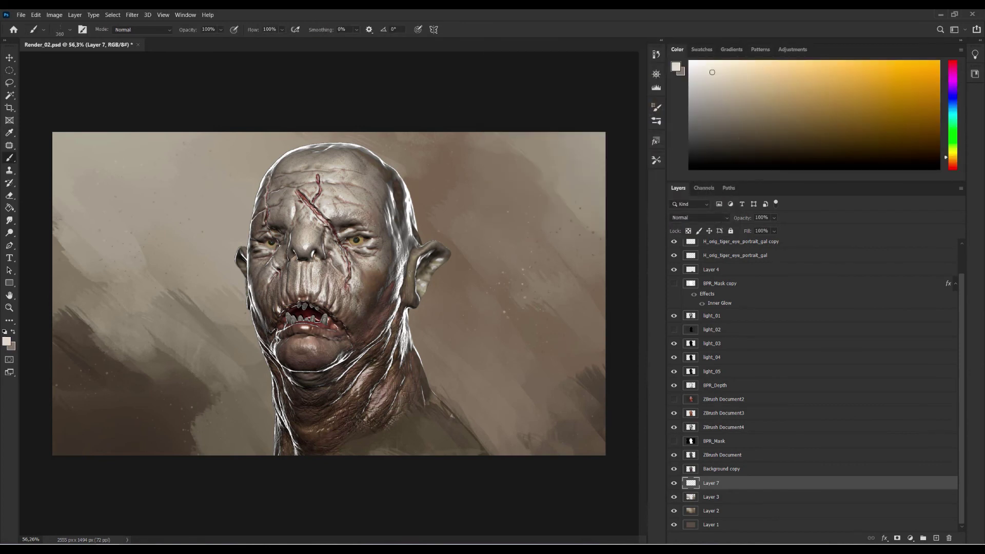
# Step: Apply a render filter, merge the selected eye layers, and slightly lower their saturation
pyautogui.click(131, 15)
pyautogui.moveTo(142, 162)
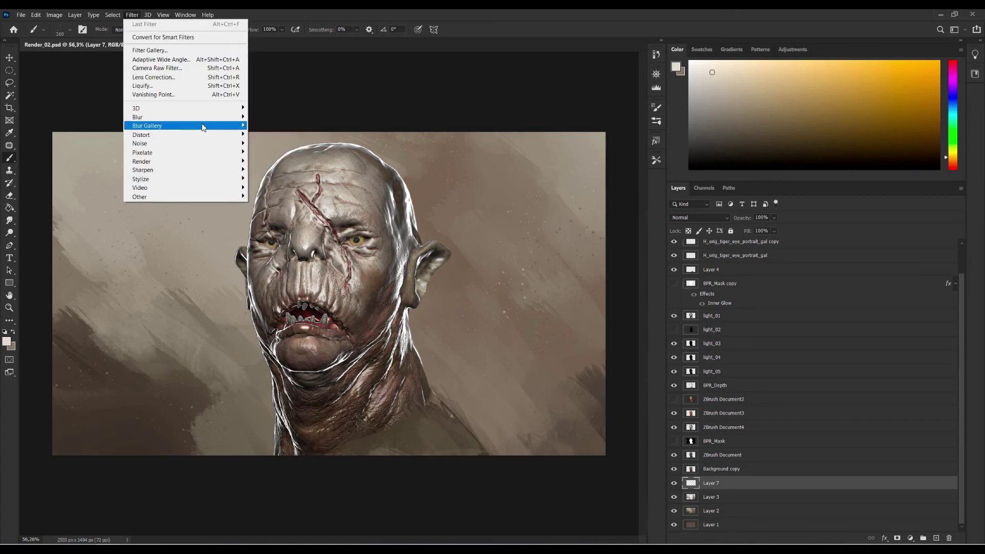
pyautogui.click(272, 154)
pyautogui.rightClick(700, 267)
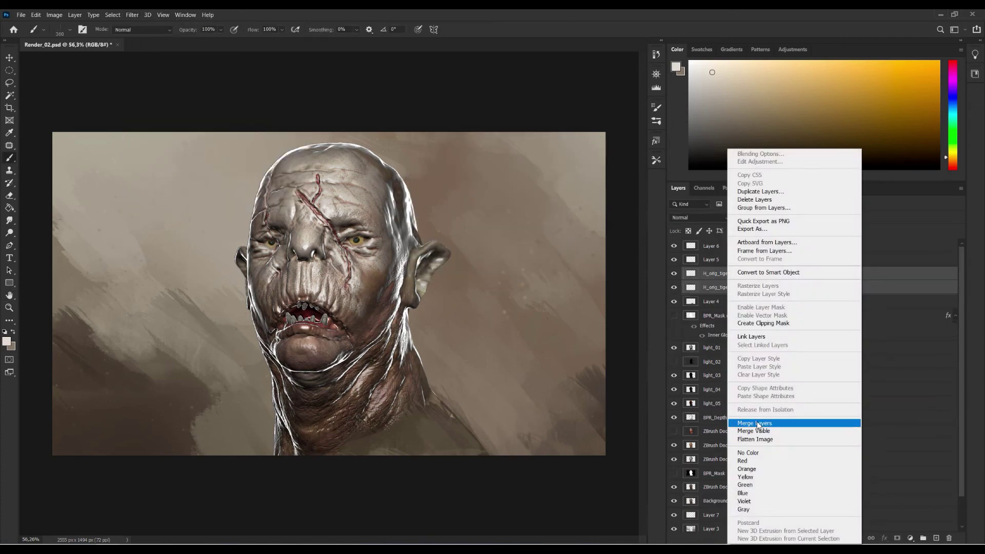
pyautogui.click(796, 422)
pyautogui.click(55, 15)
pyautogui.click(170, 64)
pyautogui.moveTo(595, 165)
pyautogui.mouseDown()
pyautogui.moveTo(607, 168)
pyautogui.moveTo(570, 170)
pyautogui.mouseUp()
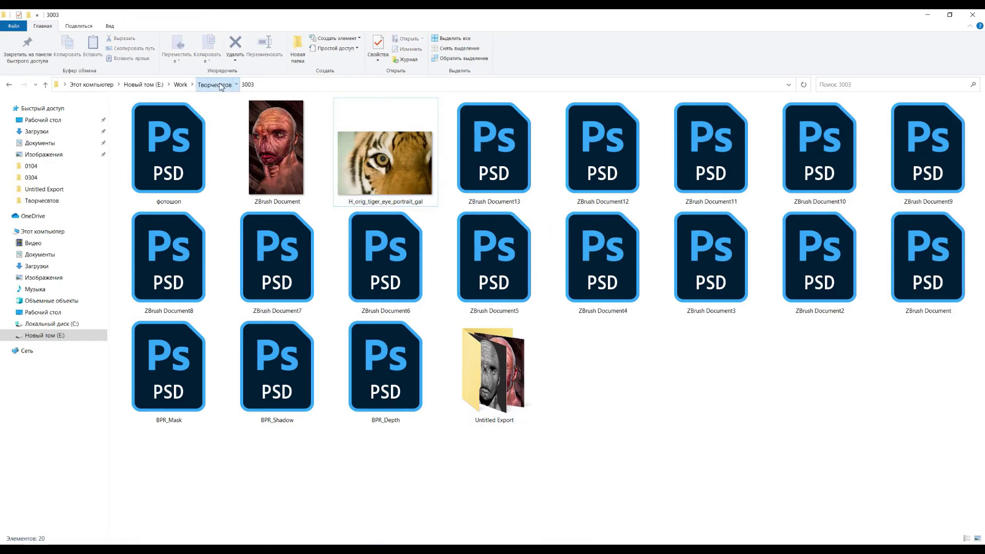
# Step: Place the Mordor background image and scale it to fill the canvas
pyautogui.click(221, 84)
pyautogui.click(853, 138)
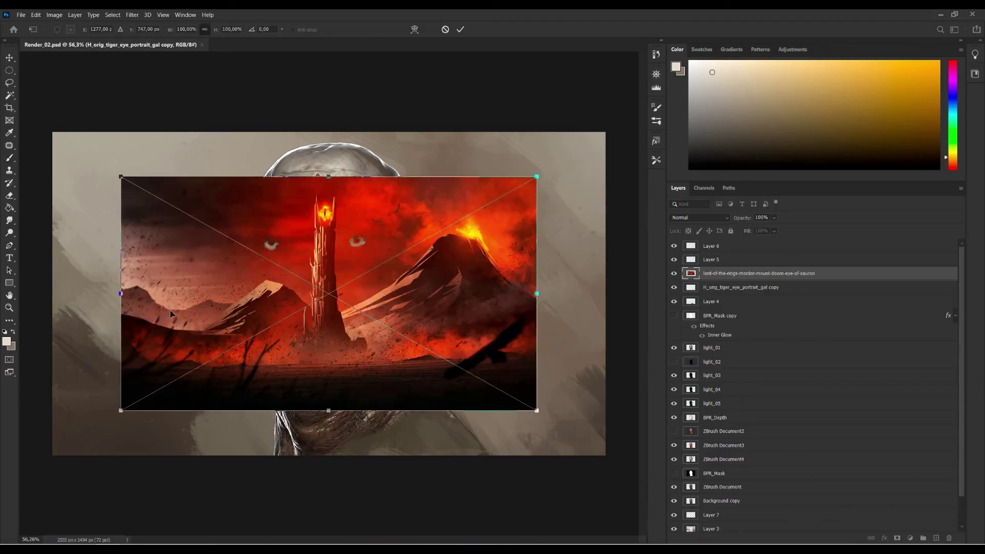
pyautogui.moveTo(537, 410)
pyautogui.mouseDown()
pyautogui.moveTo(598, 473)
pyautogui.moveTo(624, 474)
pyautogui.mouseUp()
pyautogui.press('Return')
pyautogui.press('b')
pyautogui.moveTo(759, 273)
pyautogui.mouseDown()
pyautogui.moveTo(818, 356)
pyautogui.moveTo(759, 483)
pyautogui.mouseUp()
# Step: Shift the Mordor image right and move its layer below Layer 7
pyautogui.press('v')
pyautogui.moveTo(153, 329)
pyautogui.mouseDown()
pyautogui.moveTo(125, 329)
pyautogui.moveTo(193, 341)
pyautogui.moveTo(370, 339)
pyautogui.mouseUp()
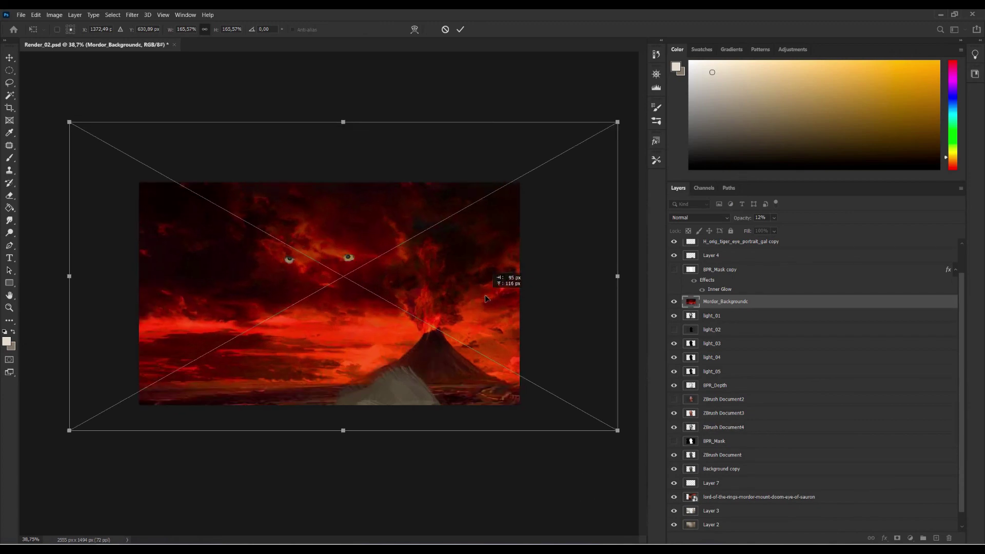
pyautogui.press('Return')
pyautogui.moveTo(725, 301); pyautogui.dragTo(725, 490)
pyautogui.hotkey('ctrl', '+')
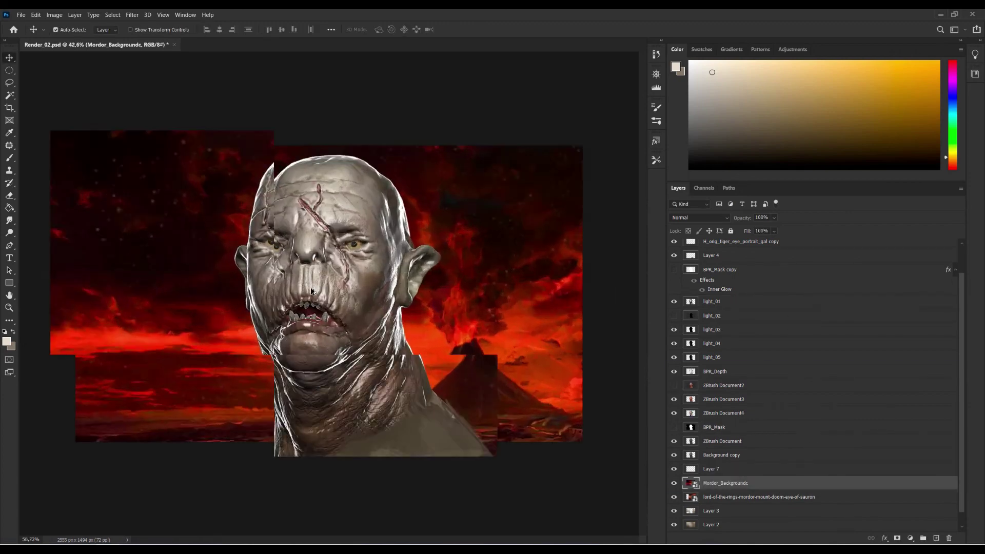
# Step: Hide Mordor_Backgroundc, duplicate the tower image layer, and Free Transform the copy leftward
pyautogui.click(674, 483)
pyautogui.keyDown('alt'); pyautogui.moveTo(508, 308); pyautogui.dragTo(516, 303); pyautogui.keyUp('alt')
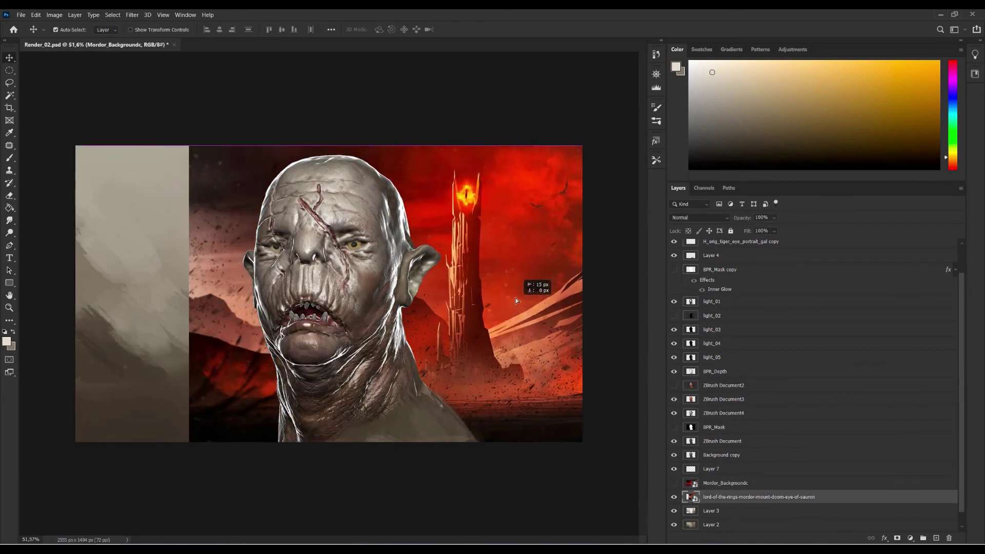
pyautogui.hotkey('ctrl', 't')
pyautogui.rightClick(207, 259)
pyautogui.click(226, 402)
pyautogui.moveTo(351, 384)
pyautogui.mouseDown()
pyautogui.moveTo(28, 372)
pyautogui.moveTo(54, 373)
pyautogui.mouseUp()
pyautogui.press('Return')
# Step: Delete the original tower layer and clone red sky into the dark gap above the head
pyautogui.rightClick(749, 497)
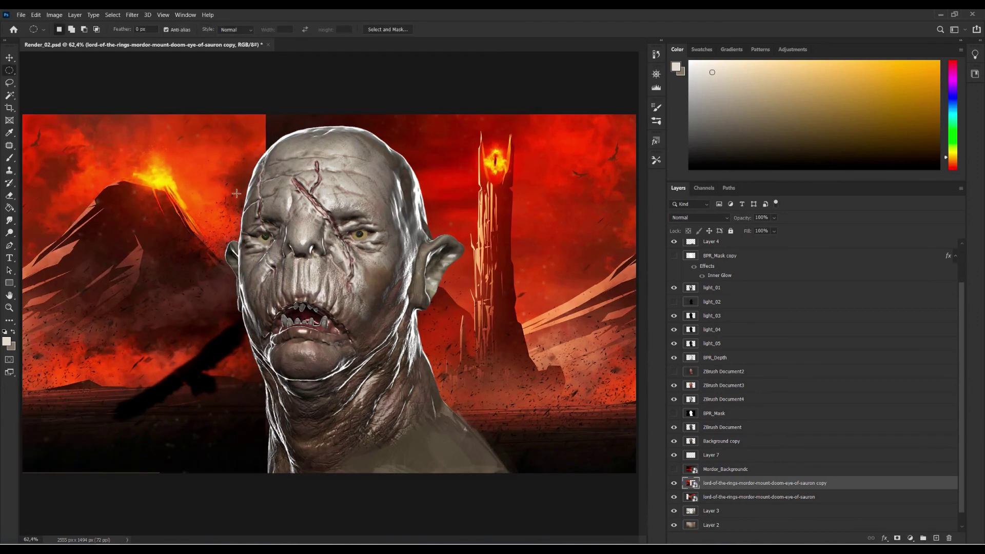
pyautogui.click(707, 110)
pyautogui.press('s')
pyautogui.click(69, 29)
pyautogui.press('Escape')
pyautogui.moveTo(274, 106); pyautogui.dragTo(266, 130)
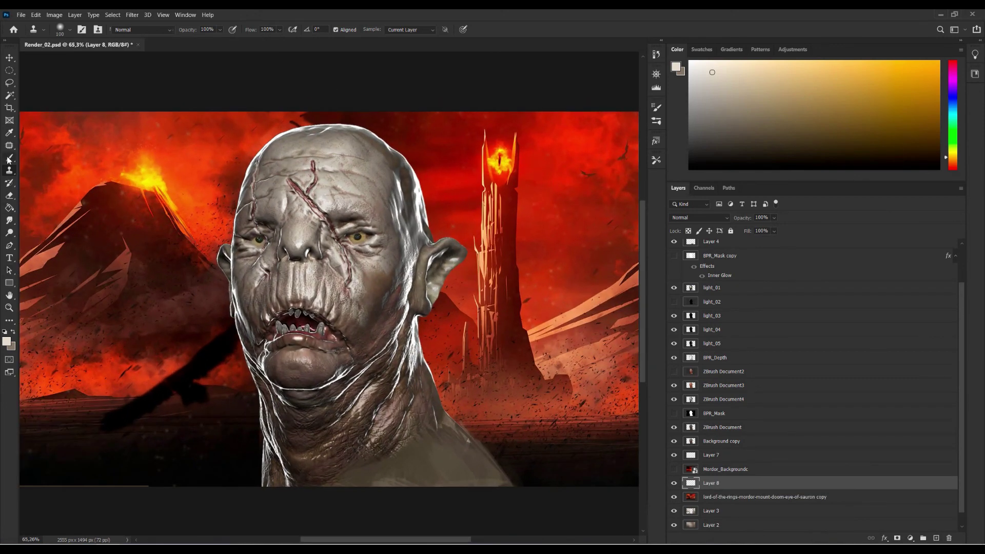
# Step: Paint over the dark stroke near the neck with the Dry Texture 1 brush in sampled brown
pyautogui.click(9, 160)
pyautogui.rightClick(245, 139)
pyautogui.scroll(5, 554, 453)
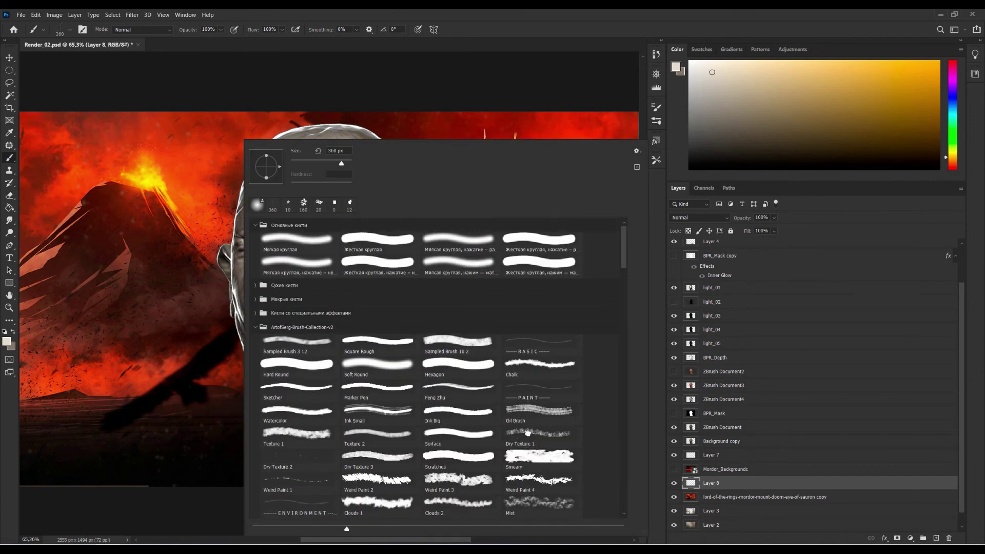
pyautogui.doubleClick(527, 433)
pyautogui.keyDown('alt'); pyautogui.click(300, 119); pyautogui.keyUp('alt')
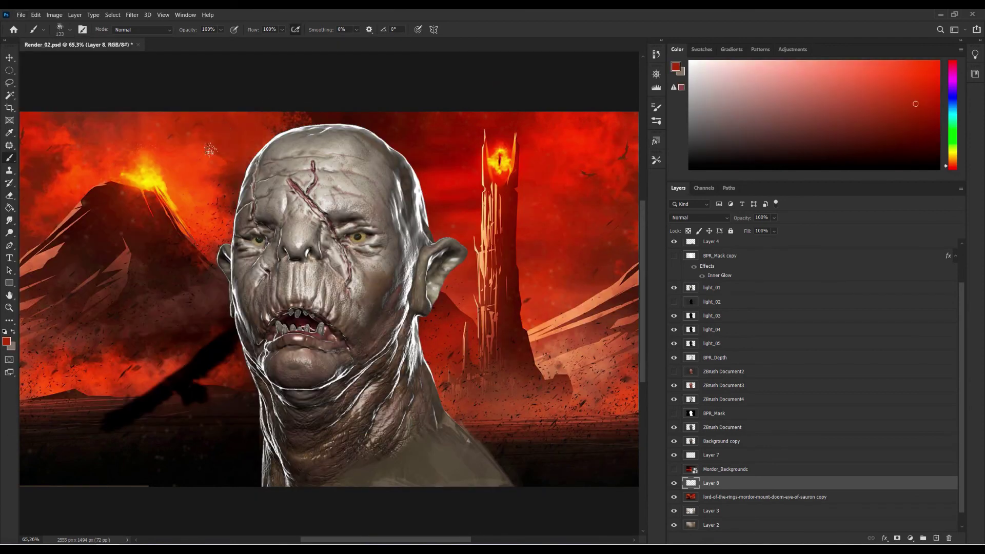
pyautogui.keyDown('alt'); pyautogui.scroll(-3, 128, 210); pyautogui.keyUp('alt')
pyautogui.keyDown('alt'); pyautogui.click(195, 359); pyautogui.keyUp('alt')
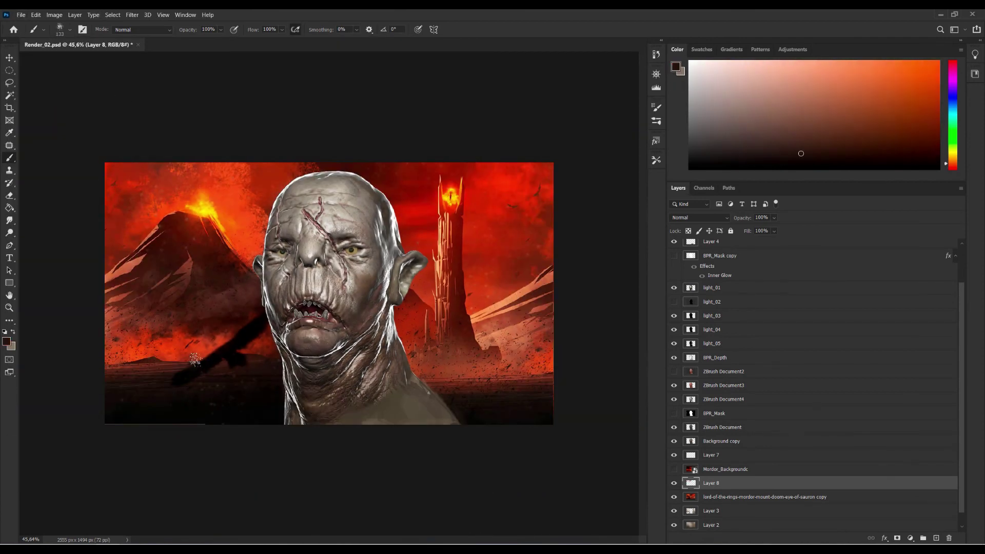
pyautogui.moveTo(195, 360); pyautogui.dragTo(231, 400)
# Step: Blend the neck shadow with sampled red and darken the lower-right ground near the tower
pyautogui.keyDown('alt'); pyautogui.click(256, 349); pyautogui.keyUp('alt')
pyautogui.moveTo(251, 343); pyautogui.dragTo(238, 334)
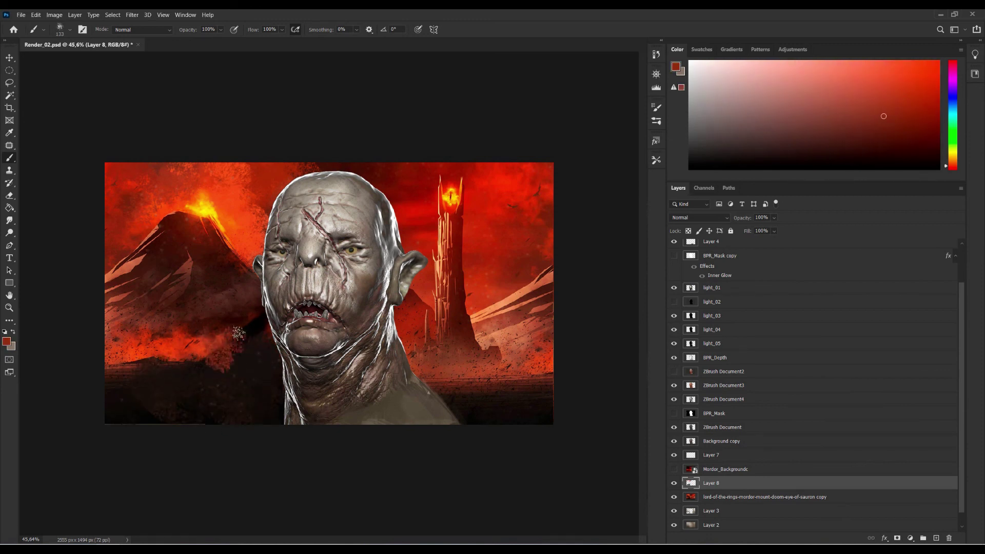
pyautogui.keyDown('alt'); pyautogui.click(220, 378); pyautogui.keyUp('alt')
pyautogui.moveTo(494, 378); pyautogui.dragTo(551, 382)
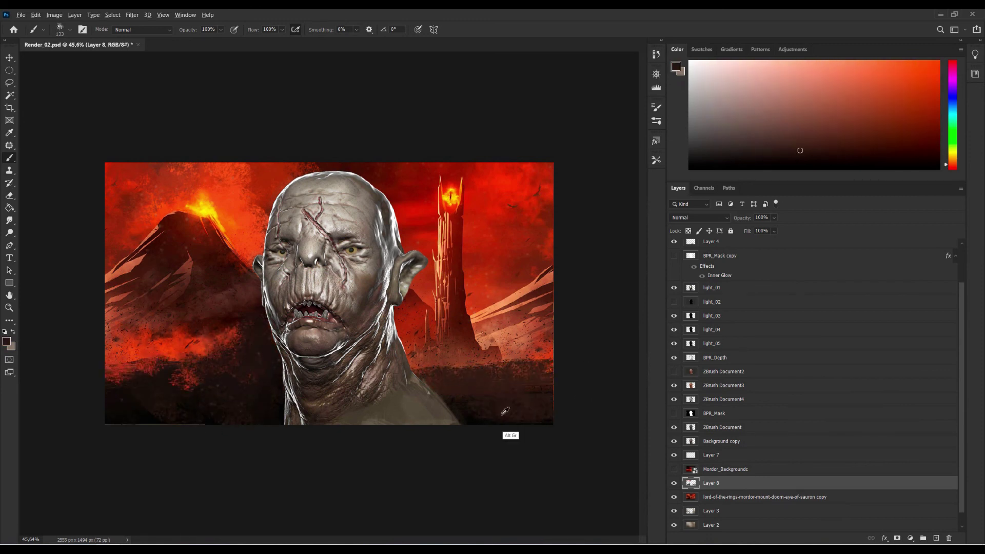
pyautogui.keyDown('alt'); pyautogui.click(539, 384); pyautogui.keyUp('alt')
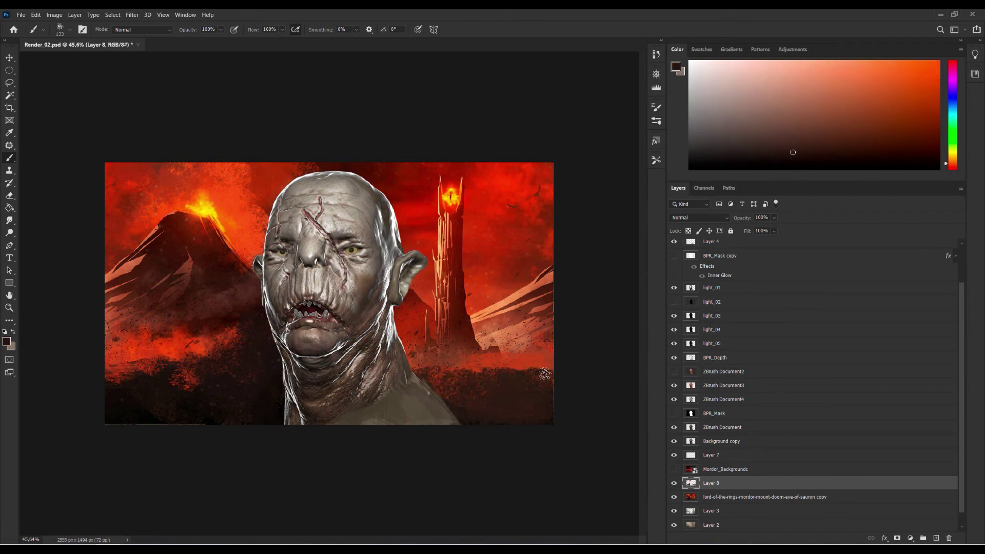
pyautogui.keyDown('alt'); pyautogui.click(182, 370); pyautogui.keyUp('alt')
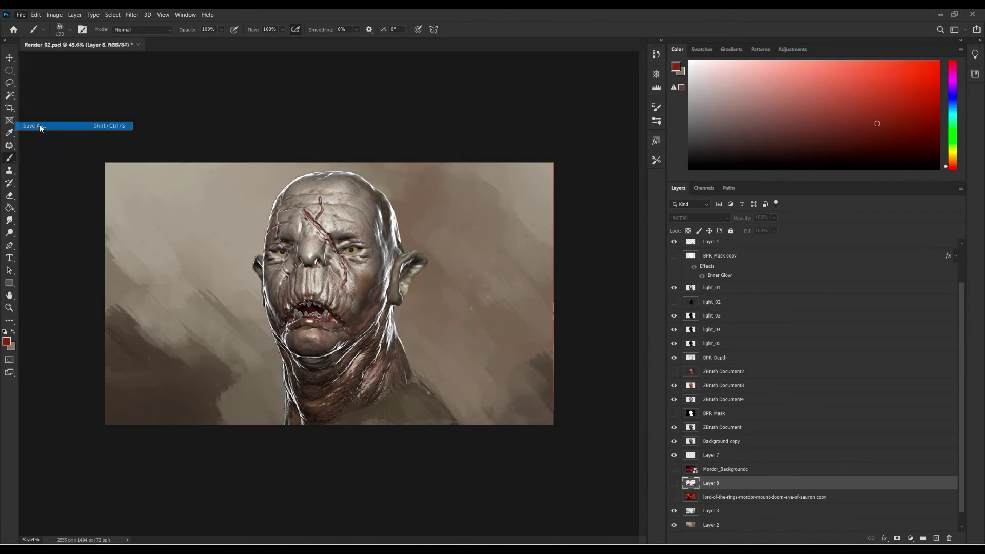
# Step: Save the image under the name 'Orc'
pyautogui.click(21, 15)
pyautogui.click(51, 127)
pyautogui.write('Orc')
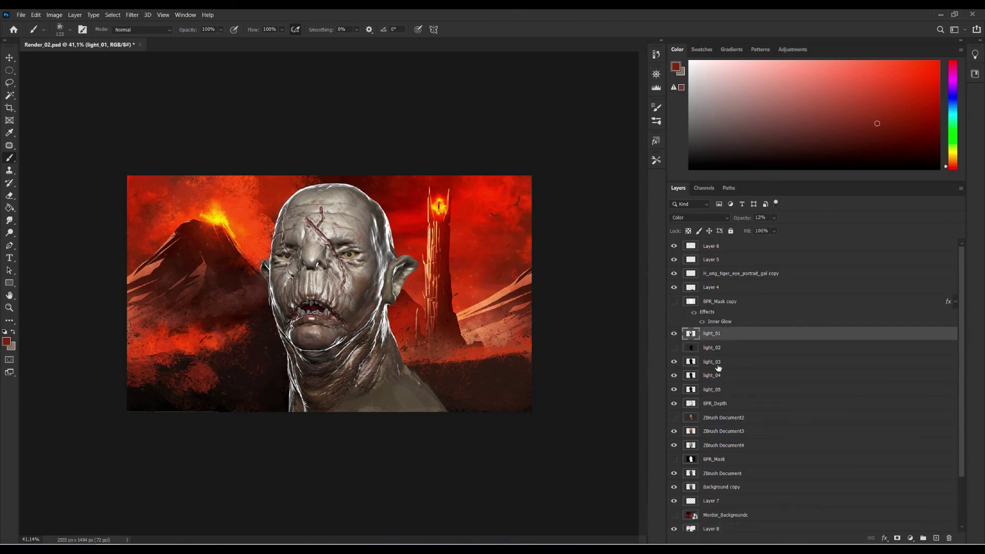
# Step: Use Color Balance on light_04 and light_05, pushing light_05's midtones toward red
pyautogui.click(699, 366)
pyautogui.click(54, 14)
pyautogui.click(169, 95)
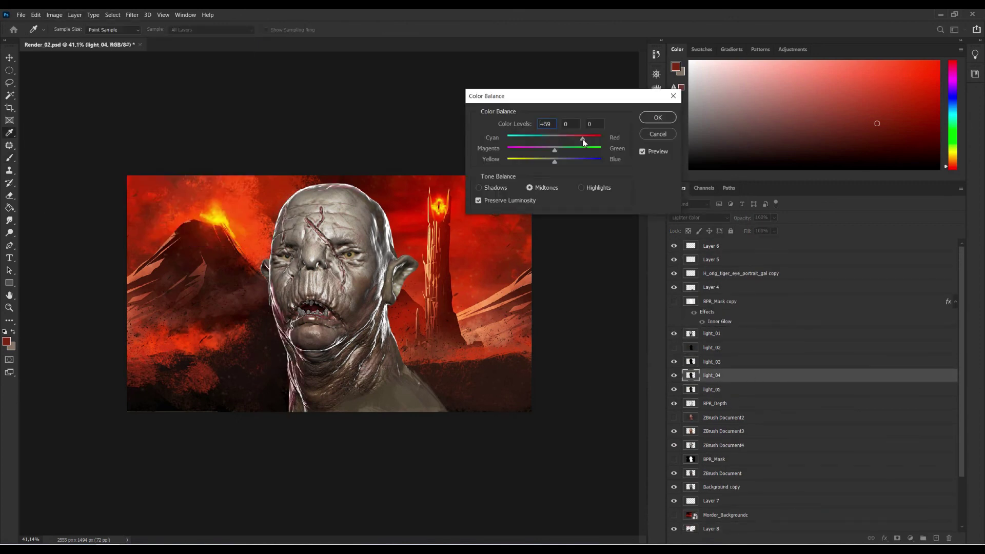
pyautogui.click(658, 117)
pyautogui.hotkey('alt', '[')
pyautogui.click(53, 14)
pyautogui.click(169, 95)
pyautogui.moveTo(595, 138); pyautogui.dragTo(581, 139)
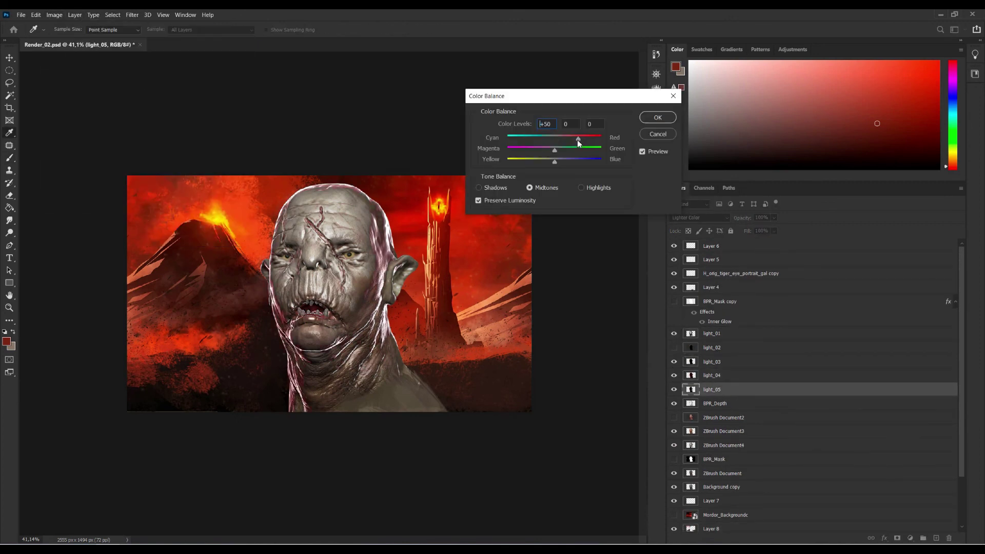
pyautogui.press('Return')
# Step: Select the light_03 layer and fit the whole image in the window
pyautogui.press('b')
pyautogui.click(738, 333)
pyautogui.click(742, 362)
pyautogui.hotkey('ctrl', '0')
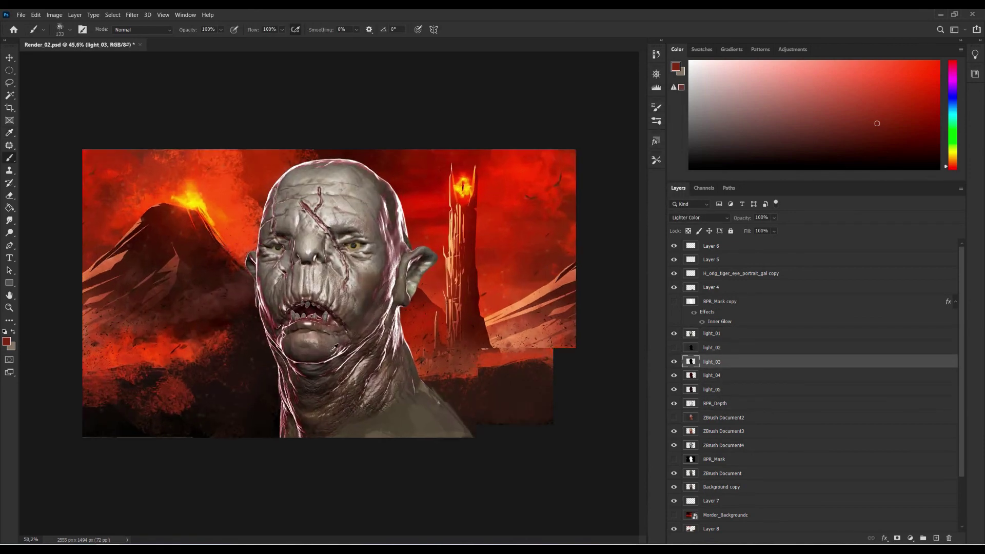
pyautogui.doubleClick(742, 367)
pyautogui.press('Escape')
pyautogui.click(54, 14)
# Step: Tweak light_03's hue and saturation
pyautogui.click(169, 85)
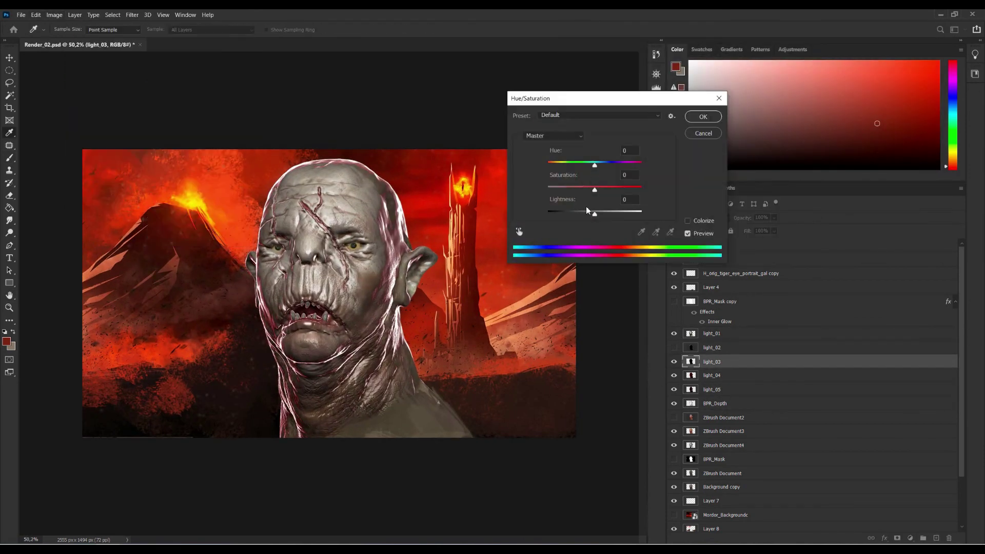
pyautogui.moveTo(551, 217); pyautogui.dragTo(595, 211)
pyautogui.click(703, 133)
pyautogui.click(54, 14)
pyautogui.click(169, 84)
pyautogui.press('Escape')
# Step: Warm light_03 with Color Balance, then sample sky red as the paint colour
pyautogui.click(54, 14)
pyautogui.click(170, 94)
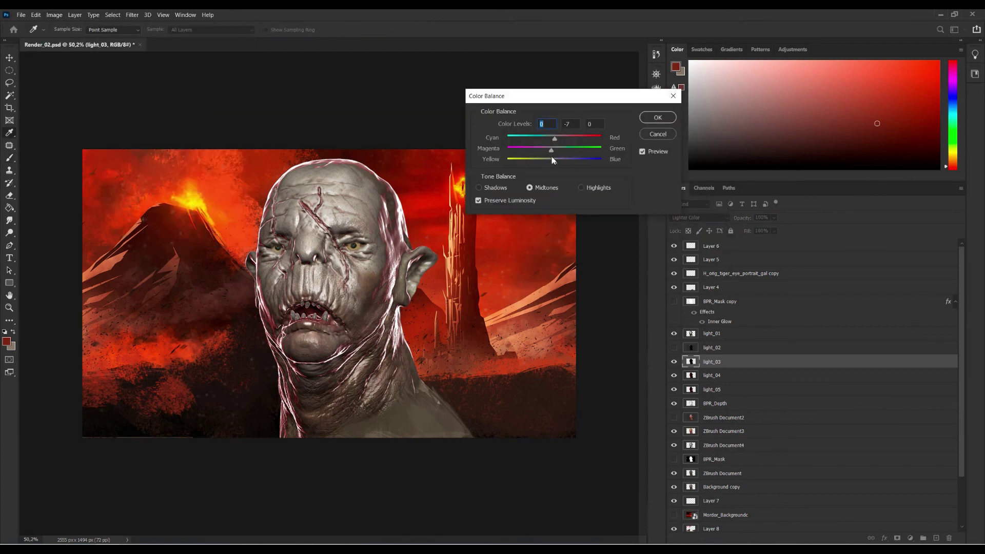
pyautogui.click(658, 134)
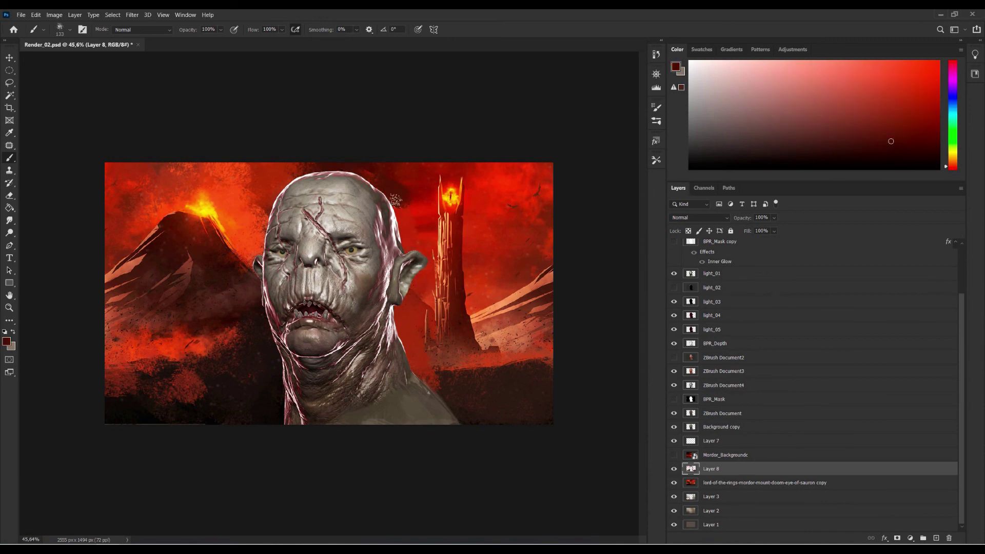
pyautogui.keyDown('alt'); pyautogui.click(303, 170); pyautogui.keyUp('alt')
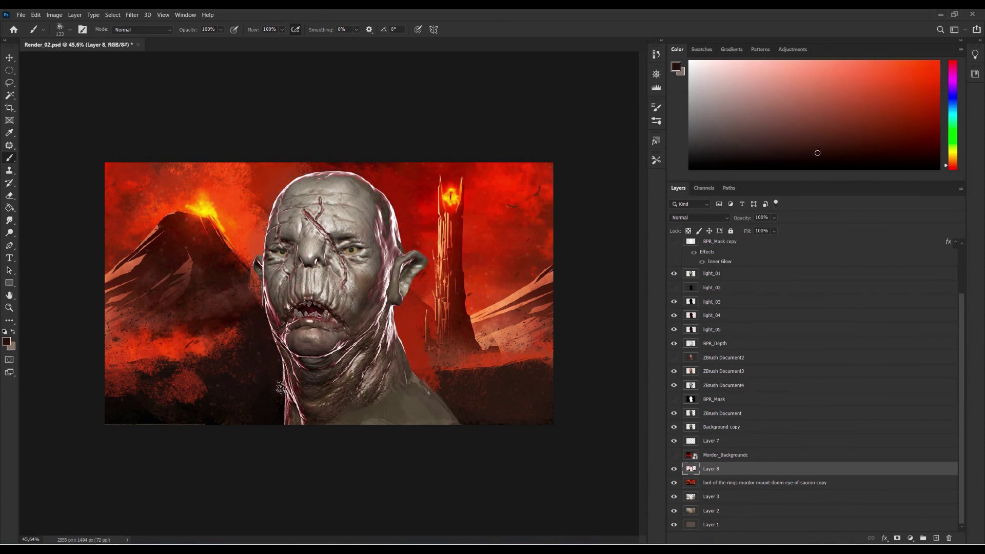
# Step: Merge Layer 8 down into the backdrop copy below it
pyautogui.keyDown('alt'); pyautogui.scroll(-3, 280, 388); pyautogui.keyUp('alt')
pyautogui.keyDown('alt'); pyautogui.scroll(2, 280, 388); pyautogui.keyUp('alt')
pyautogui.keyDown('shift'); pyautogui.click(764, 482); pyautogui.keyUp('shift')
pyautogui.rightClick(831, 482)
pyautogui.click(872, 424)
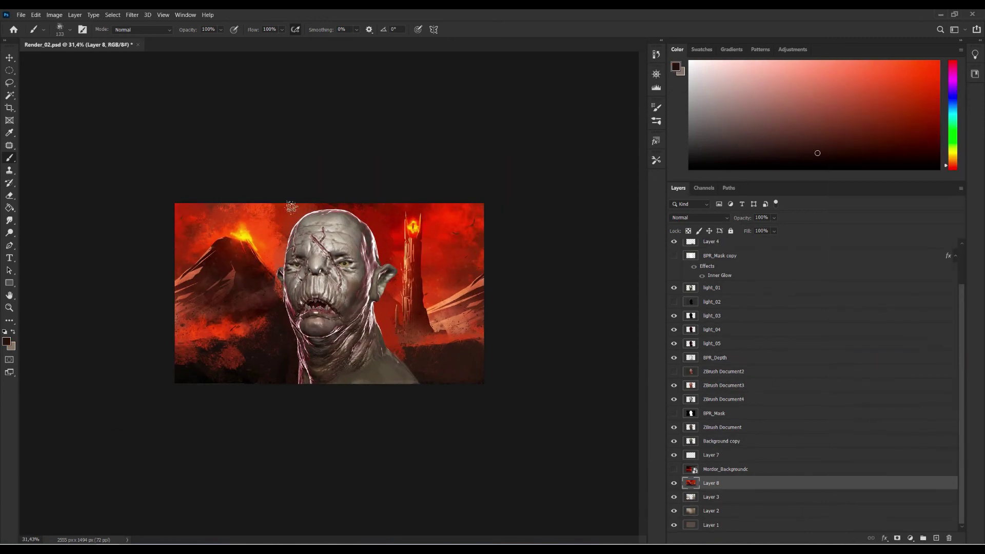
# Step: Hide Layers 2 and 3, fill Layer 1 dark red, and lower Layer 8's fill
pyautogui.click(713, 496)
pyautogui.moveTo(674, 497); pyautogui.dragTo(673, 510)
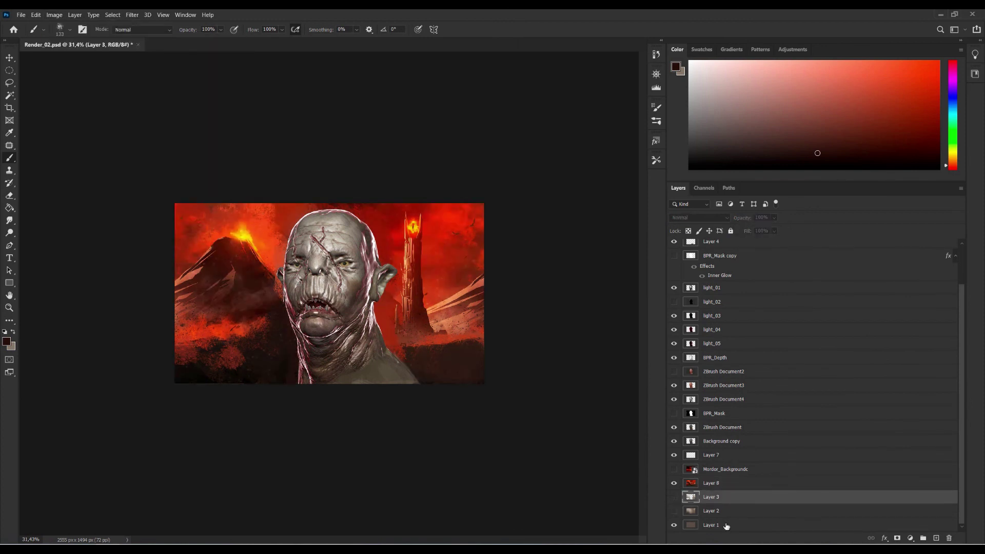
pyautogui.click(726, 525)
pyautogui.click(285, 285)
pyautogui.click(713, 483)
pyautogui.click(773, 231)
pyautogui.moveTo(787, 242)
pyautogui.mouseDown()
pyautogui.moveTo(746, 244)
pyautogui.moveTo(764, 243)
pyautogui.moveTo(774, 220)
pyautogui.mouseUp()
# Step: Add Layer 9 with a reversed dark gradient over the backdrop at 40% opacity
pyautogui.hotkey('ctrl', 'shift', 'alt', 'n')
pyautogui.keyDown('alt'); pyautogui.scroll(2, 41, 361); pyautogui.keyUp('alt')
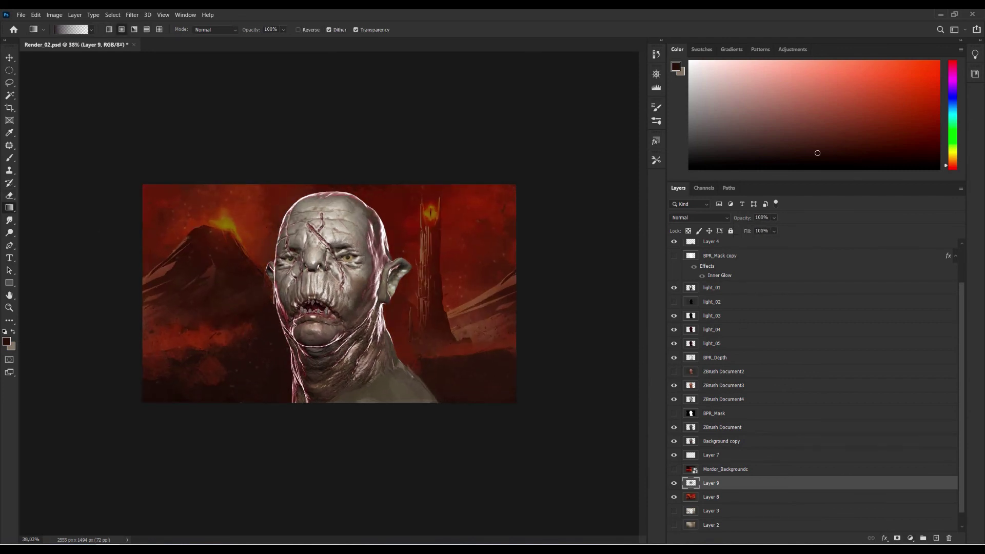
pyautogui.moveTo(317, 282); pyautogui.dragTo(449, 446)
pyautogui.hotkey('ctrl', 'z')
pyautogui.keyDown('alt'); pyautogui.scroll(-3, 448, 446); pyautogui.keyUp('alt')
pyautogui.keyDown('alt'); pyautogui.scroll(2, 312, 226); pyautogui.keyUp('alt')
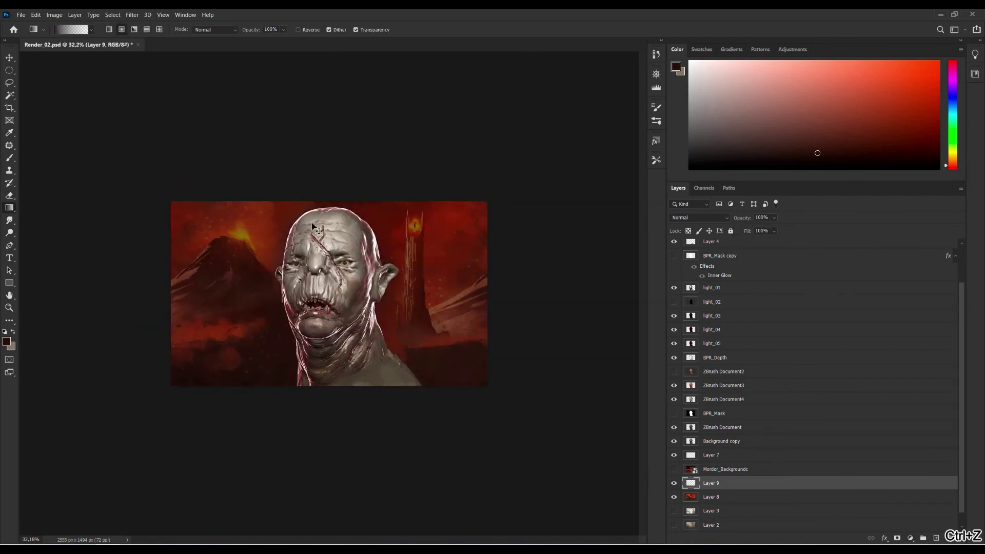
pyautogui.click(307, 30)
pyautogui.moveTo(318, 282); pyautogui.dragTo(451, 441)
pyautogui.keyDown('alt'); pyautogui.scroll(1, 322, 283); pyautogui.keyUp('alt')
pyautogui.moveTo(774, 232); pyautogui.dragTo(772, 230)
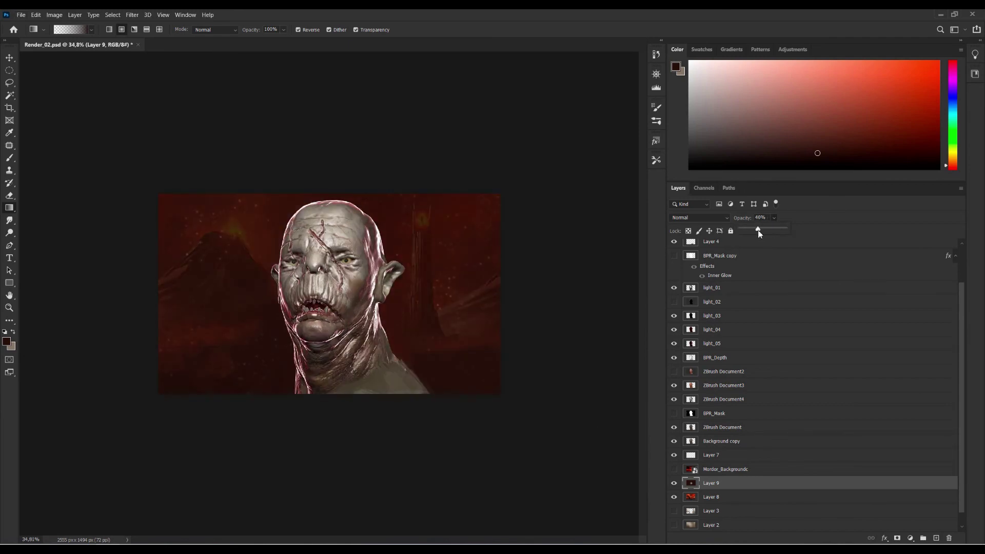
# Step: Add Layer 10 and choose a hard round brush from the brush presets
pyautogui.hotkey('ctrl', 'shift', 'alt', 'n')
pyautogui.keyDown('alt'); pyautogui.scroll(1, 575, 470); pyautogui.keyUp('alt')
pyautogui.rightClick(159, 125)
pyautogui.scroll(-5, 402, 272)
pyautogui.scroll(-5, 405, 267)
pyautogui.scroll(-3, 380, 329)
pyautogui.click(287, 329)
pyautogui.scroll(-8, 287, 328)
pyautogui.click(302, 195)
pyautogui.scroll(-2, 261, 331)
pyautogui.scroll(-5, 383, 402)
pyautogui.hotkey('ctrl', 'z')
pyautogui.rightClick(308, 149)
# Step: Paint spatter dots on Layer 10 and style them with orange-red Color Overlay plus Gradient Overlay
pyautogui.doubleClick(418, 470)
pyautogui.moveTo(216, 246); pyautogui.dragTo(462, 272)
pyautogui.doubleClick(767, 471)
pyautogui.click(623, 162)
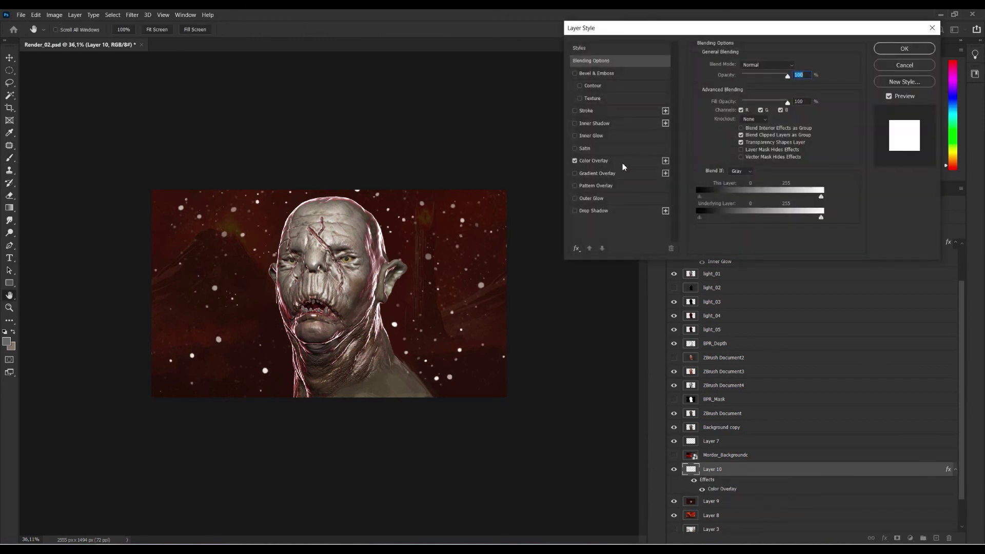
pyautogui.click(796, 66)
pyautogui.moveTo(618, 170); pyautogui.dragTo(619, 189)
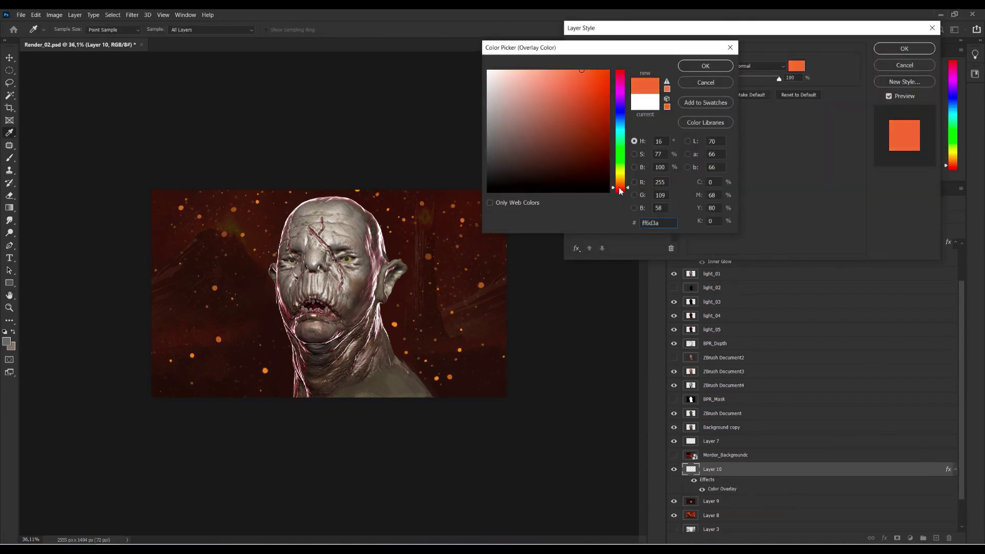
pyautogui.press('Return')
pyautogui.click(584, 170)
pyautogui.click(904, 48)
# Step: Soften the particle dots with a Gaussian Blur
pyautogui.click(132, 15)
pyautogui.moveTo(147, 125)
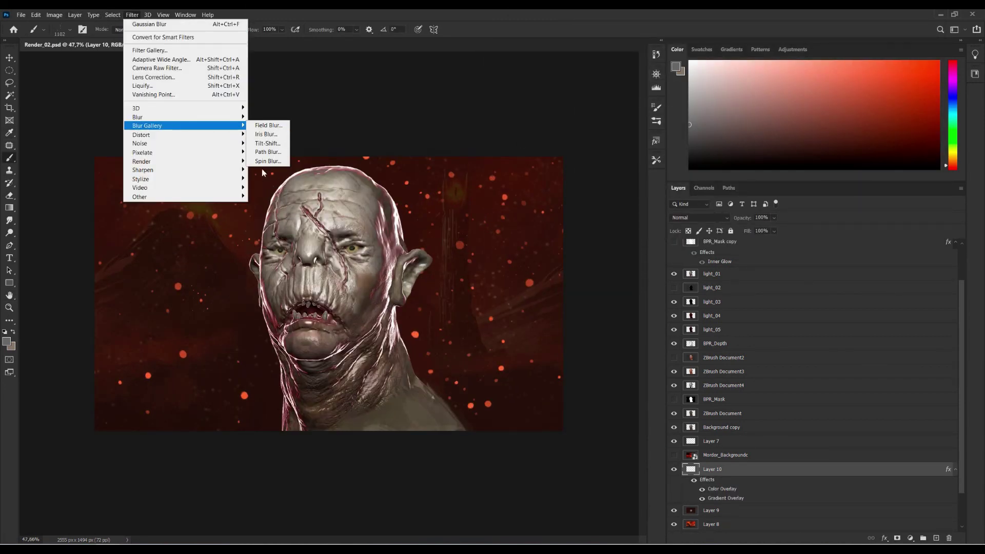
pyautogui.click(271, 152)
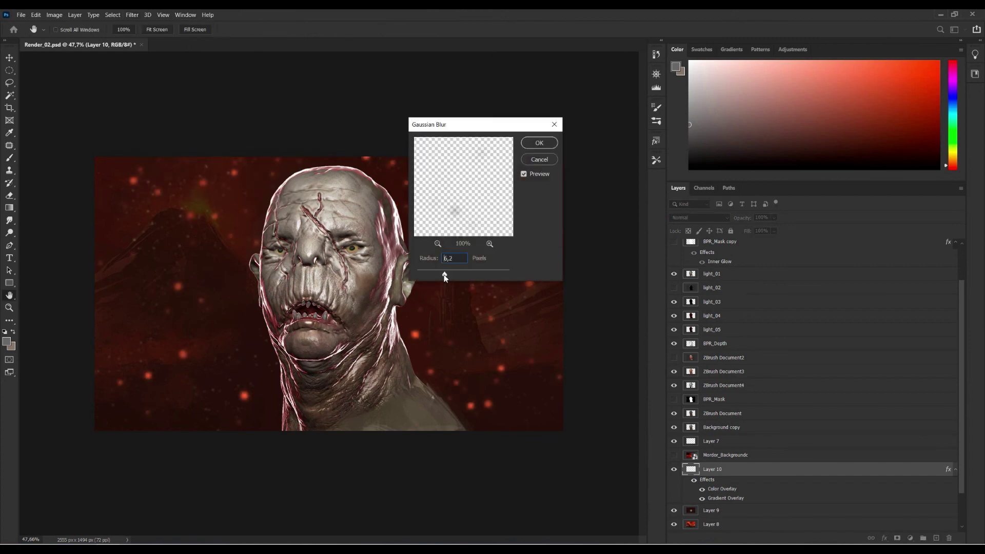
pyautogui.press('Return')
pyautogui.keyDown('alt'); pyautogui.scroll(-2, 582, 347); pyautogui.keyUp('alt')
pyautogui.press('b')
pyautogui.scroll(2, 732, 392)
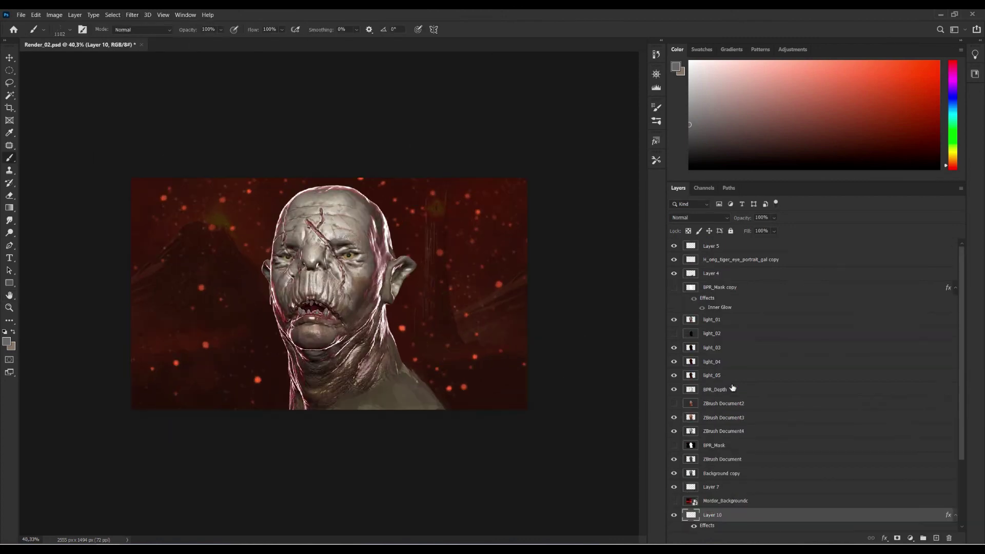
# Step: Bring up Color Balance for the light_03 layer
pyautogui.click(718, 347)
pyautogui.click(55, 14)
pyautogui.click(205, 96)
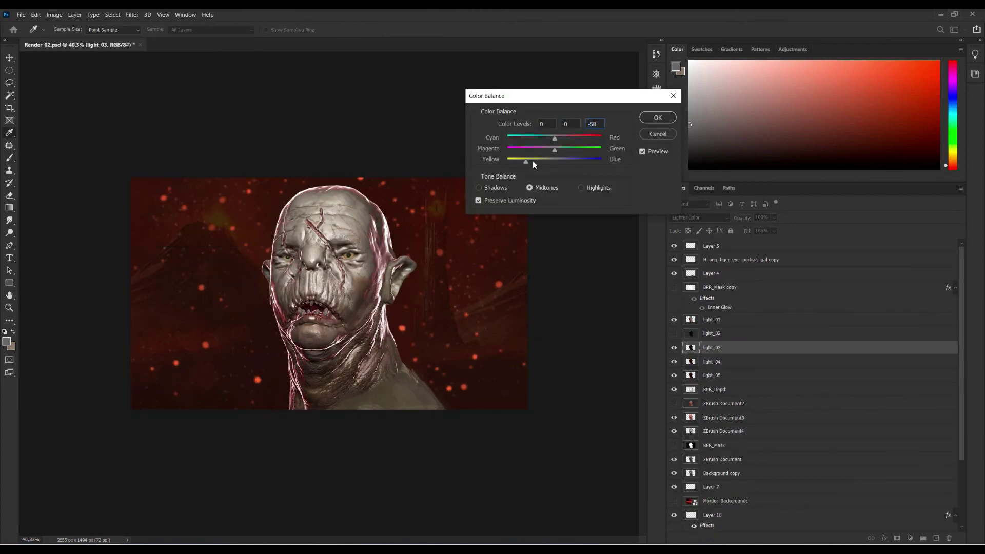
# Step: Shift the light_03, light_04 and light_05 layers toward yellow with Color Balance
pyautogui.press('Return')
pyautogui.click(713, 361)
pyautogui.click(54, 15)
pyautogui.click(205, 95)
pyautogui.moveTo(554, 162); pyautogui.dragTo(541, 164)
pyautogui.press('Return')
pyautogui.click(713, 375)
pyautogui.click(55, 14)
pyautogui.click(206, 96)
pyautogui.press('Return')
# Step: Move Layer 11 below Layer 7, set a light-orange paint colour, and bring up the blur filter
pyautogui.press('b')
pyautogui.keyDown('alt'); pyautogui.scroll(-3, 541, 164); pyautogui.keyUp('alt')
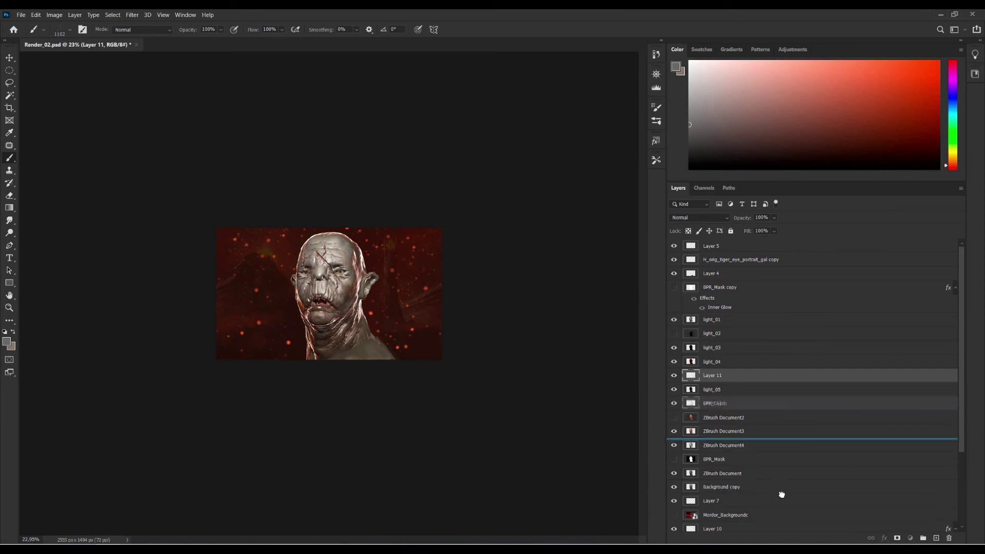
pyautogui.moveTo(782, 494); pyautogui.dragTo(782, 506)
pyautogui.click(7, 341)
pyautogui.click(289, 342)
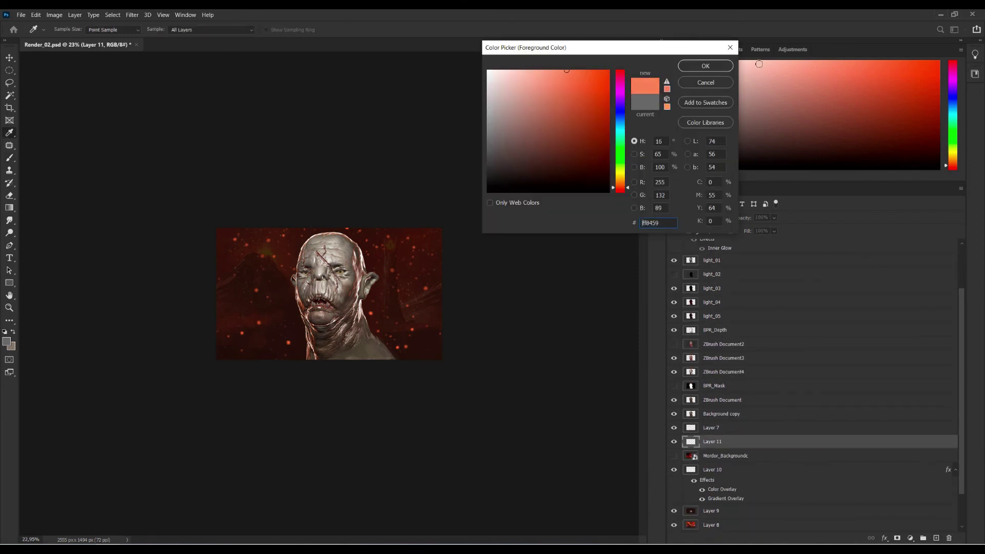
pyautogui.click(705, 65)
pyautogui.click(70, 30)
pyautogui.press('Escape')
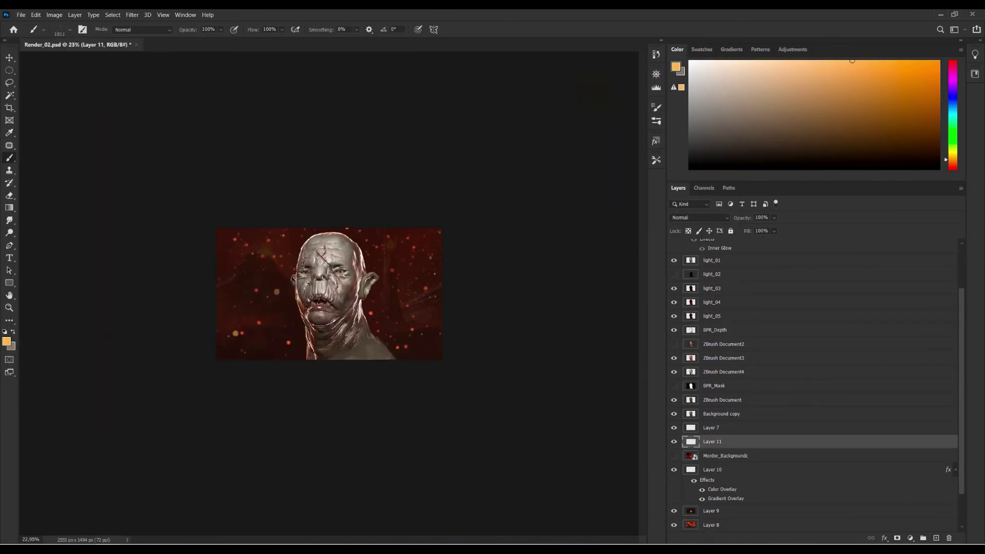
pyautogui.keyDown('alt'); pyautogui.scroll(2, 328, 295); pyautogui.keyUp('alt')
pyautogui.click(54, 14)
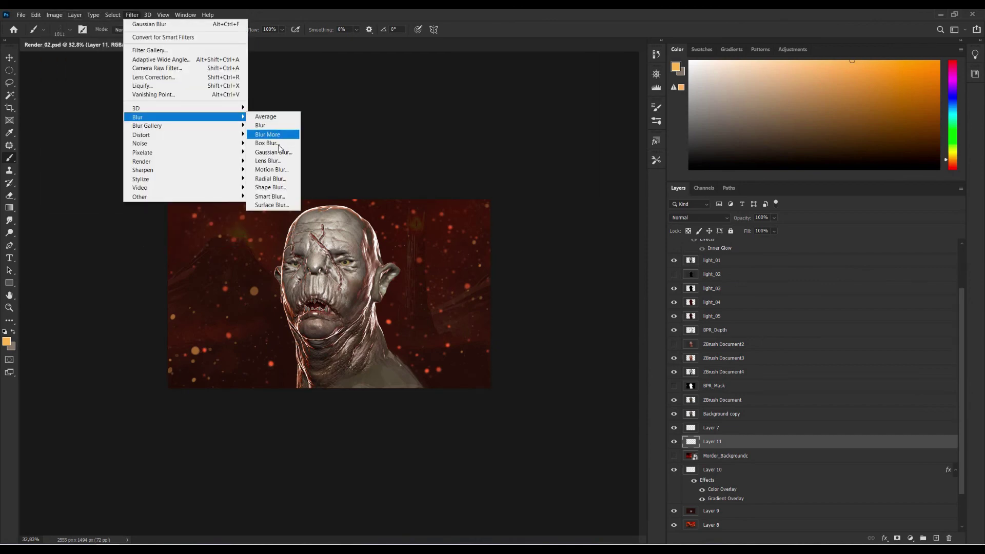
pyautogui.click(272, 152)
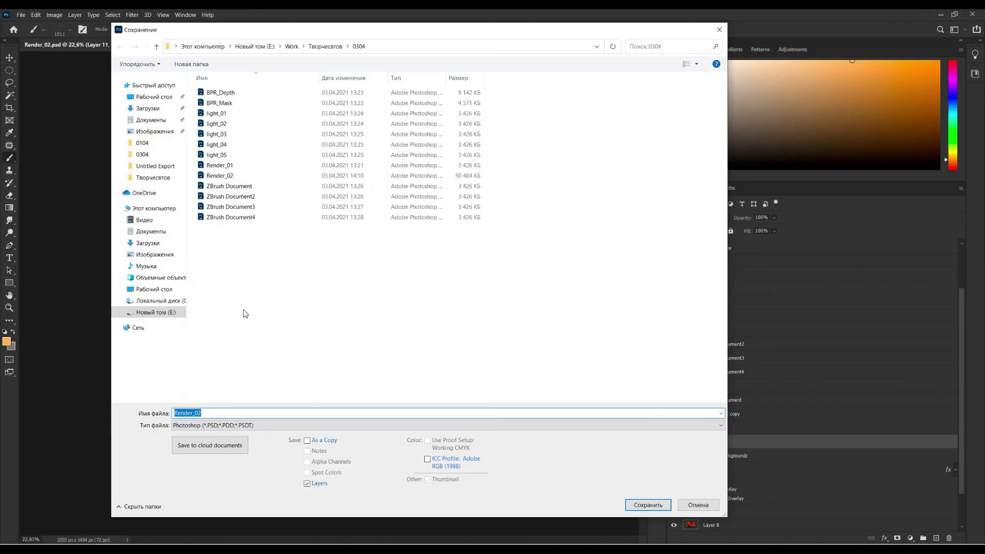